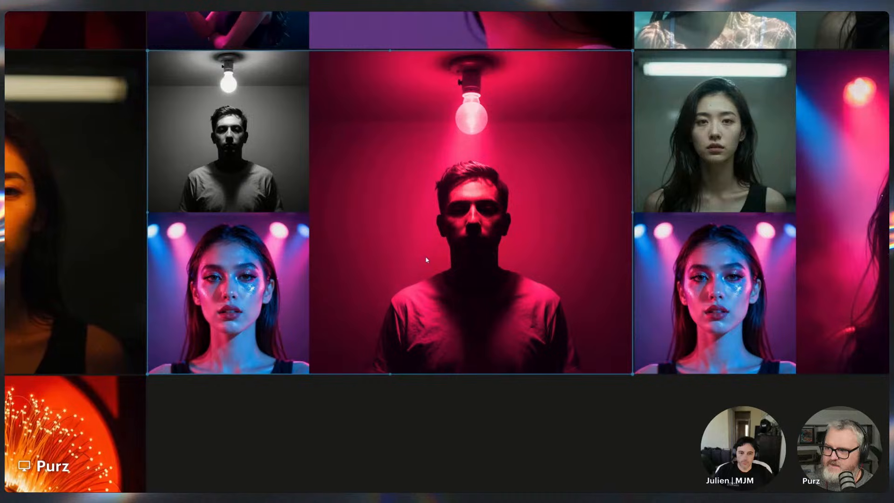
# Browse the canvas of generated relit portrait images, panning and zooming across the grid
pyautogui.moveTo(425, 257); pyautogui.dragTo(432, 273)
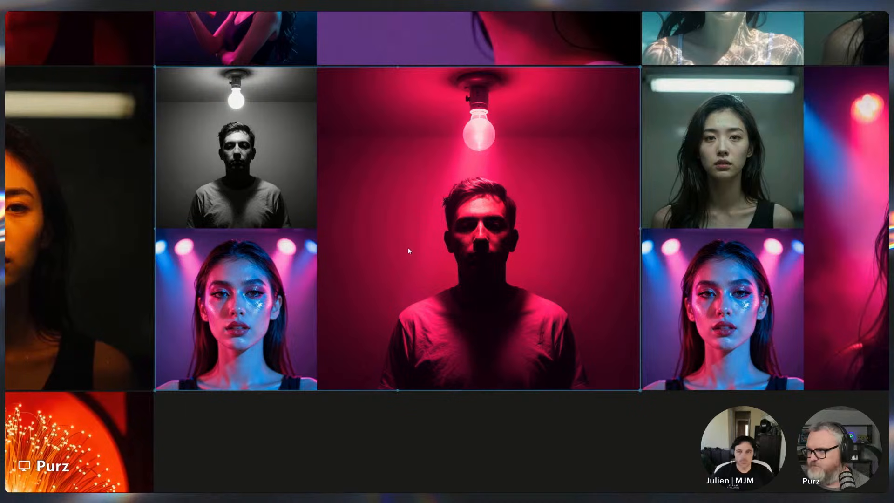
pyautogui.scroll(-3, 262, 388)
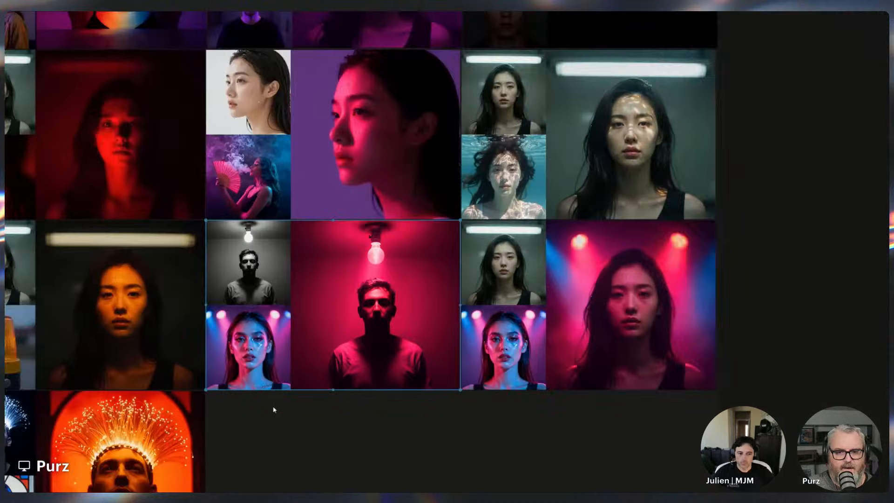
pyautogui.scroll(-2, 281, 414)
pyautogui.moveTo(290, 419); pyautogui.dragTo(707, 374)
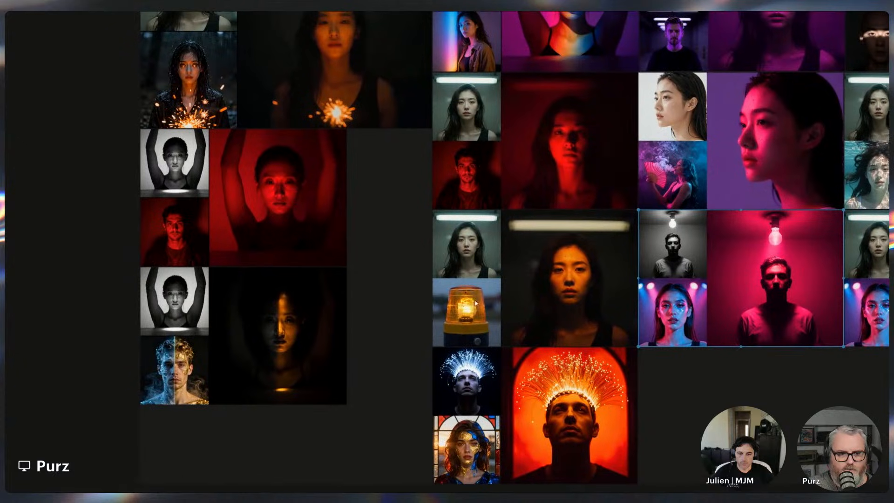
pyautogui.moveTo(396, 198); pyautogui.dragTo(235, 357)
pyautogui.scroll(2, 309, 188)
pyautogui.scroll(2, 378, 328)
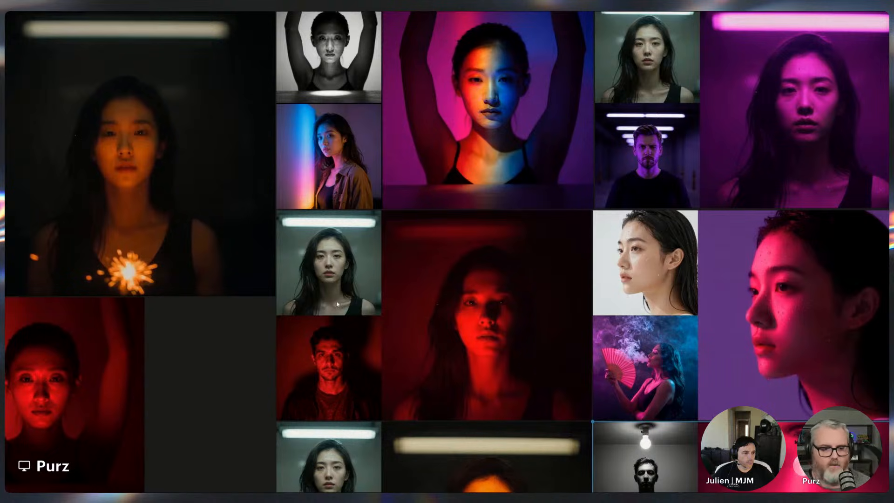
pyautogui.moveTo(308, 305); pyautogui.dragTo(77, 345)
pyautogui.moveTo(521, 269); pyautogui.dragTo(210, 240)
pyautogui.moveTo(132, 357); pyautogui.dragTo(410, 160)
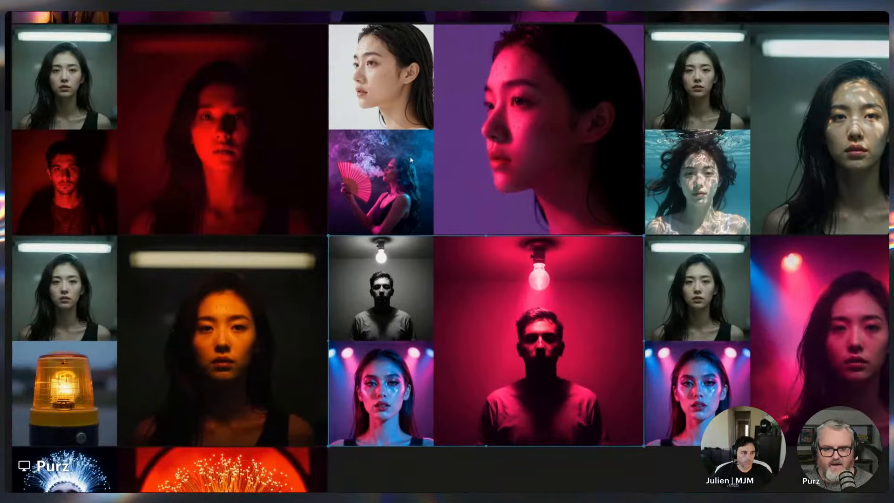
pyautogui.scroll(-3, 411, 203)
pyautogui.moveTo(352, 205); pyautogui.dragTo(484, 251)
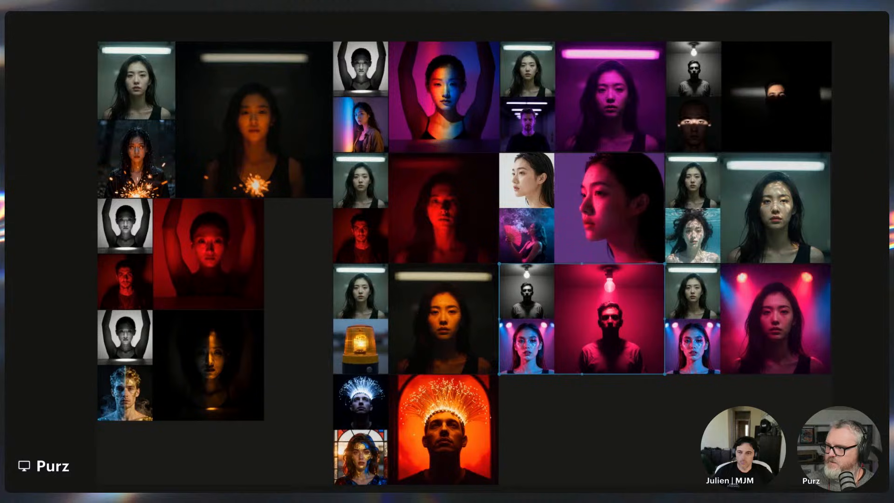
# Switch to the browser's QIE2509-Lightning-LoRA workflow tab and hide the logs panel
pyautogui.hotkey('alt', 'Tab')
pyautogui.click(35, 17)
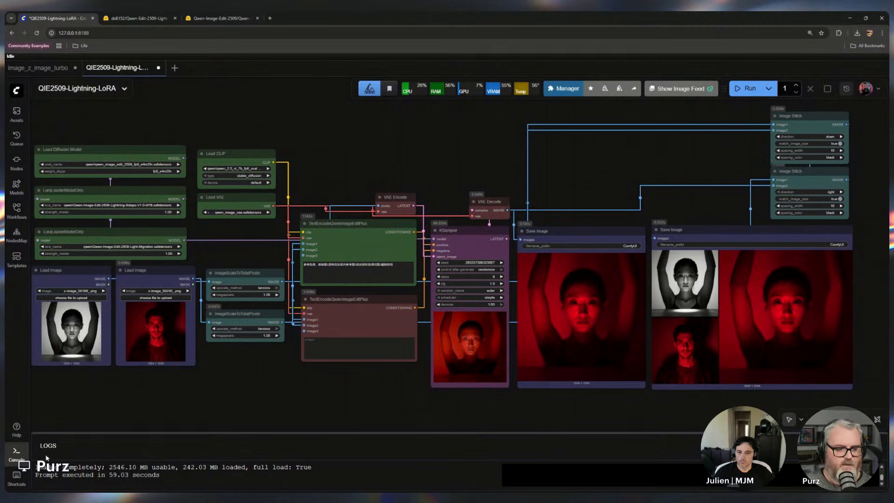
pyautogui.click(16, 451)
# Open the Load Diffusion Model's weight_dtype options and keep fp8_e4m3fn selected
pyautogui.moveTo(372, 414); pyautogui.dragTo(387, 428)
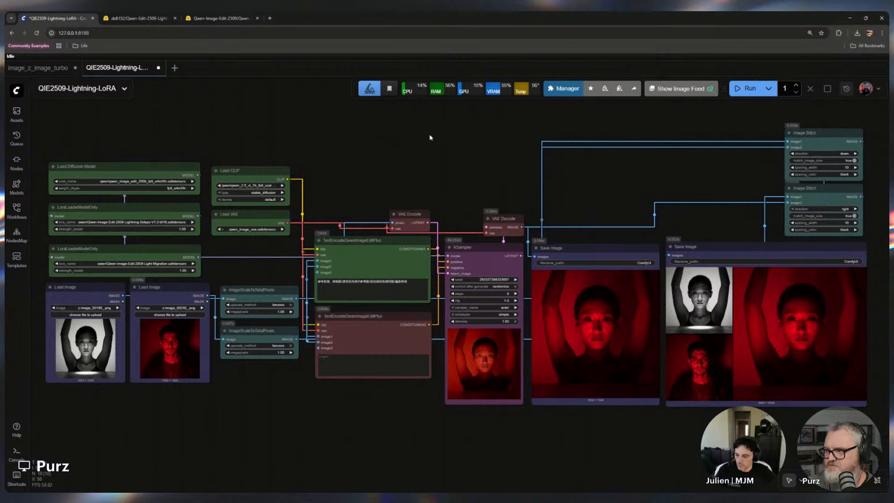
pyautogui.moveTo(345, 164); pyautogui.dragTo(628, 195)
pyautogui.scroll(2, 533, 190)
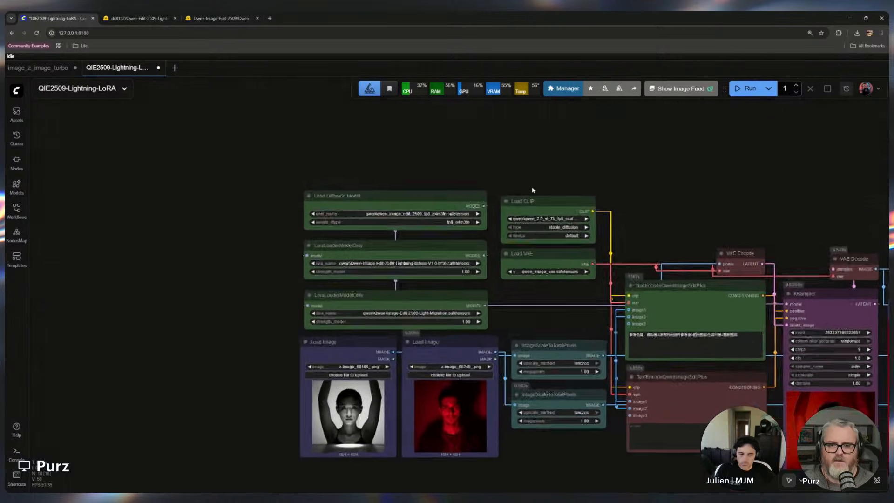
pyautogui.scroll(6, 533, 190)
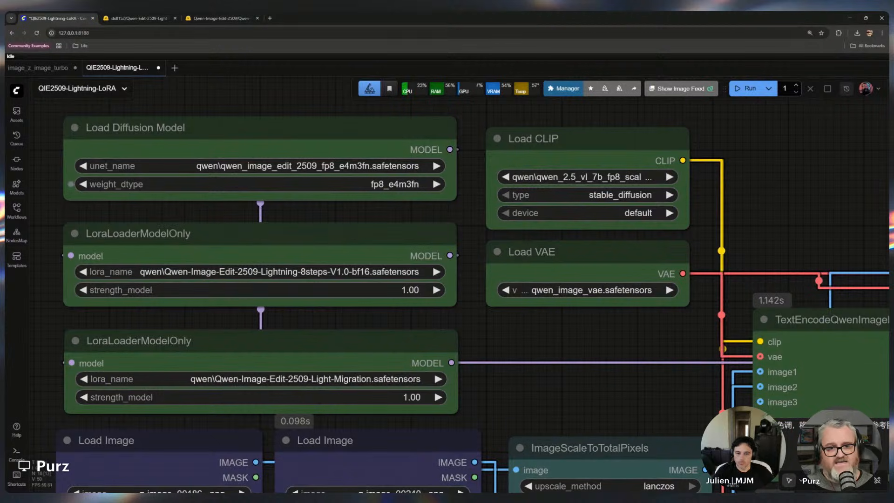
pyautogui.click(401, 185)
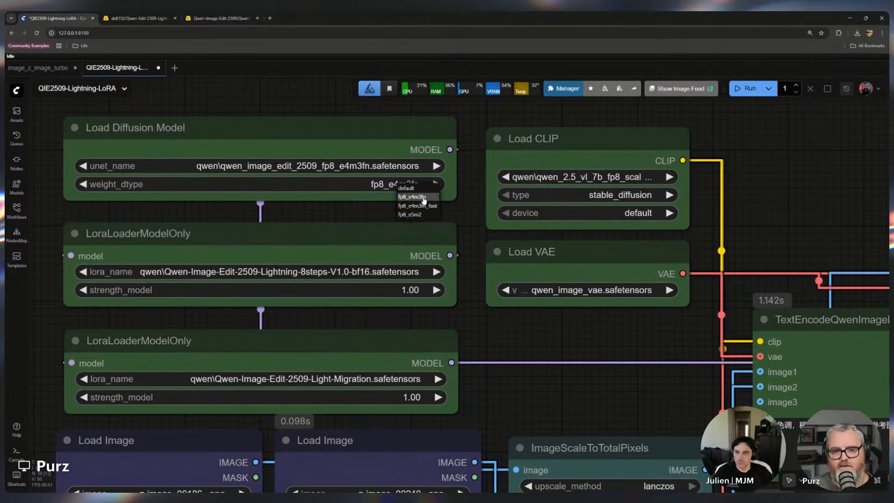
pyautogui.click(424, 200)
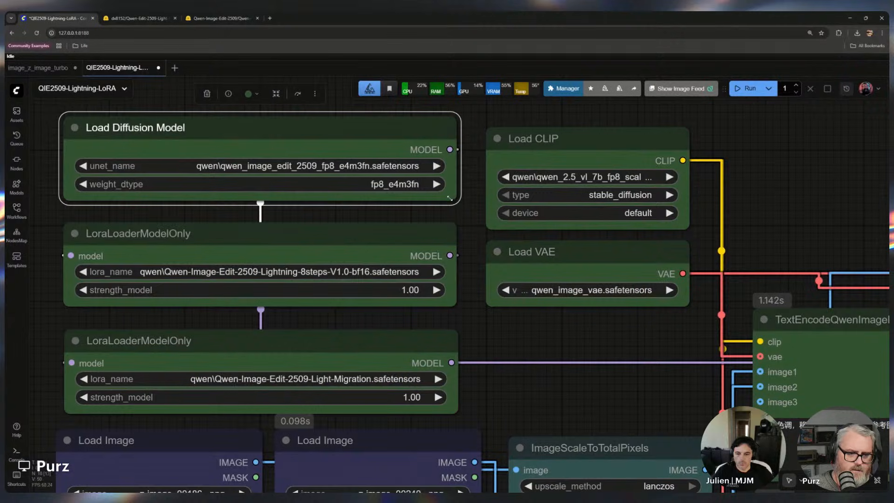
# Nudge the Light-Migration LoraLoaderModelOnly node slightly upward, closer to the Lightning LoRA node
pyautogui.click(298, 234)
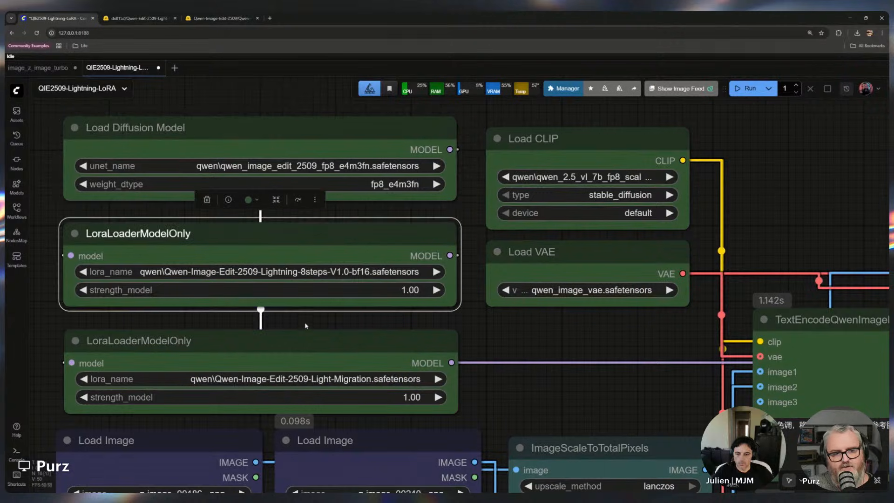
pyautogui.click(308, 340)
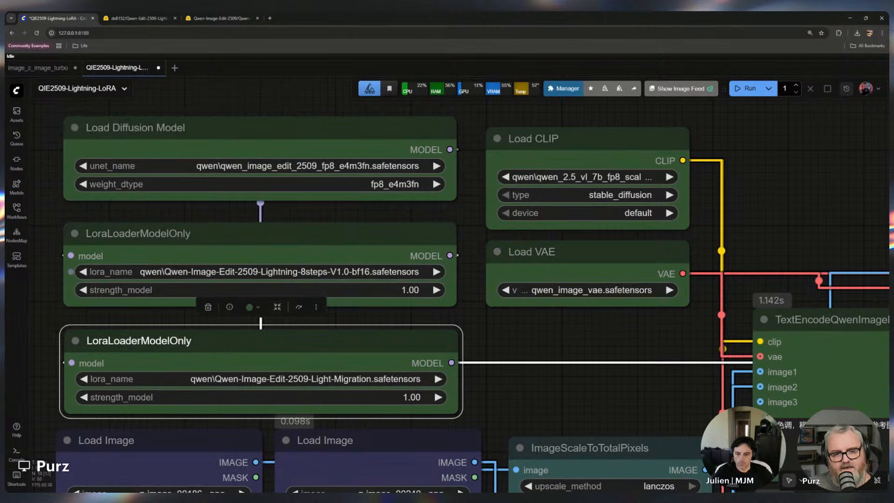
pyautogui.click(289, 236)
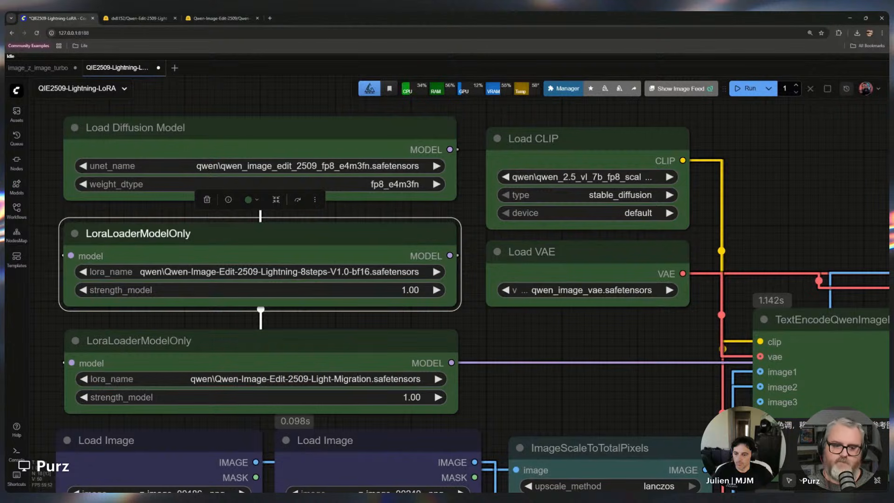
pyautogui.click(355, 345)
pyautogui.moveTo(355, 346); pyautogui.dragTo(356, 341)
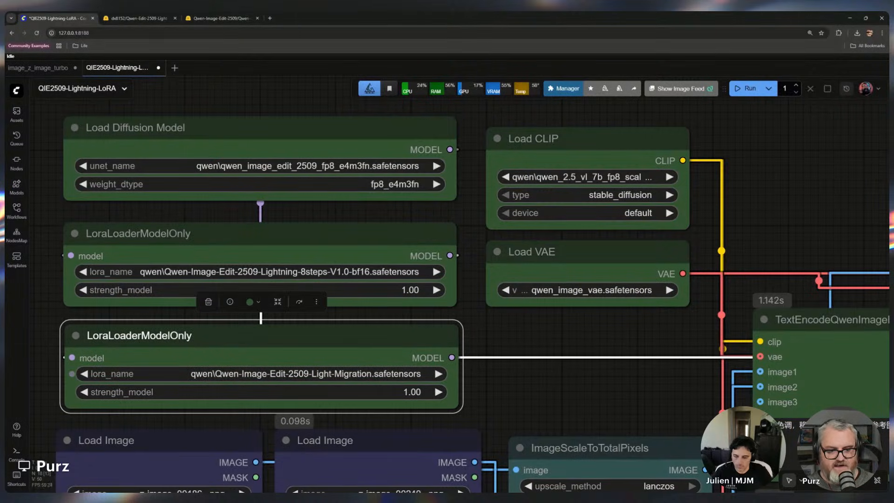
pyautogui.scroll(6, 502, 383)
pyautogui.moveTo(543, 386); pyautogui.dragTo(855, 335)
pyautogui.scroll(-2, 855, 335)
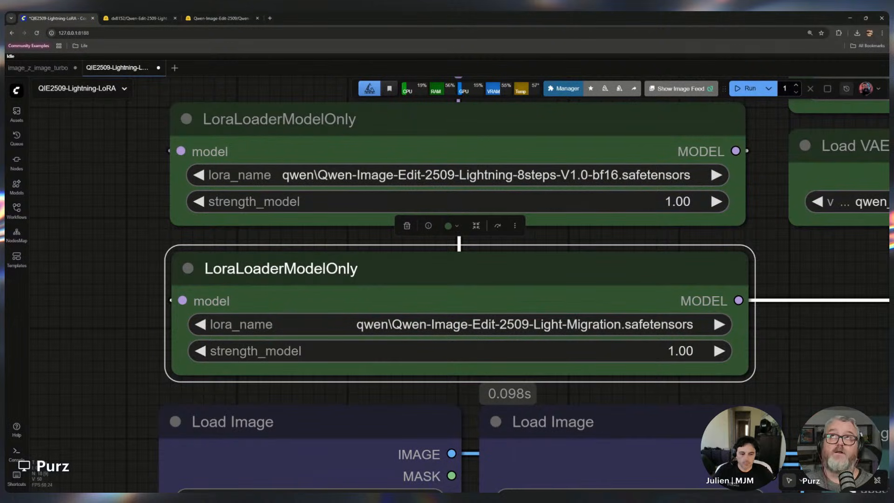
pyautogui.scroll(-6, 342, 303)
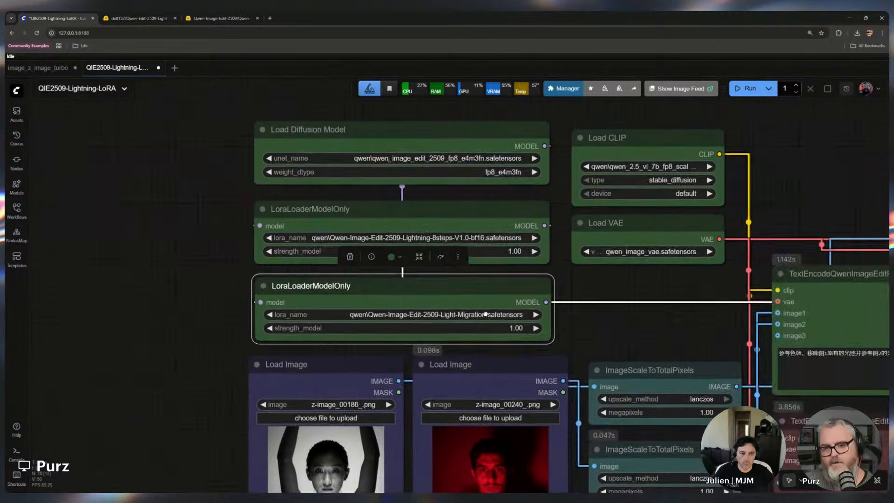
pyautogui.moveTo(486, 314); pyautogui.dragTo(356, 327)
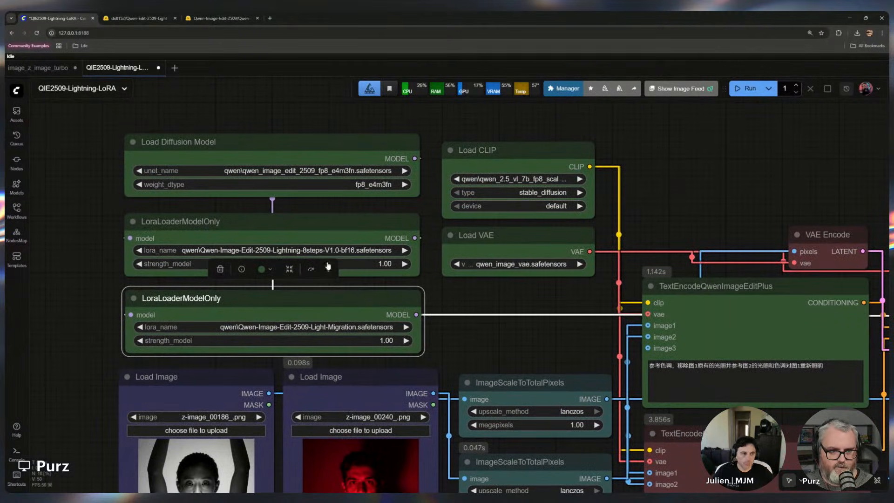
# Nudge the Load Diffusion Model node and widen the Load VAE node to match Load CLIP's width
pyautogui.moveTo(261, 141); pyautogui.dragTo(264, 138)
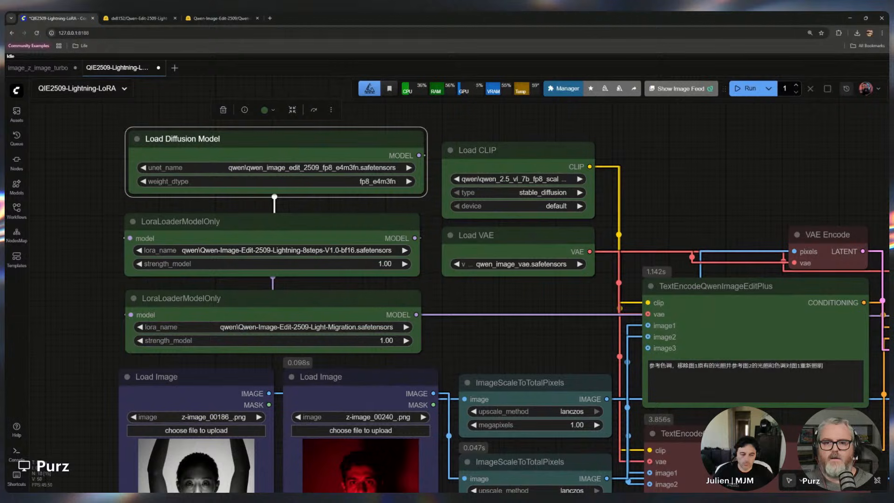
pyautogui.click(529, 170)
pyautogui.scroll(2, 530, 170)
pyautogui.moveTo(609, 231); pyautogui.dragTo(707, 232)
pyautogui.scroll(3, 671, 155)
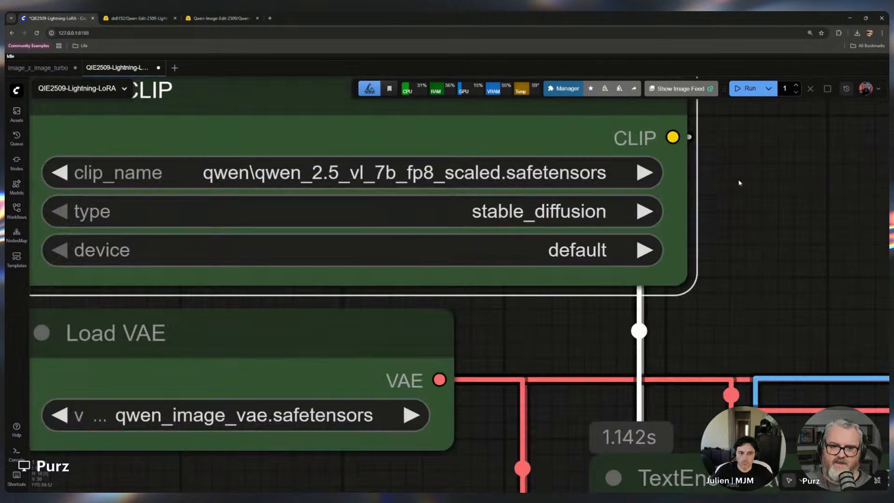
pyautogui.scroll(-1, 672, 155)
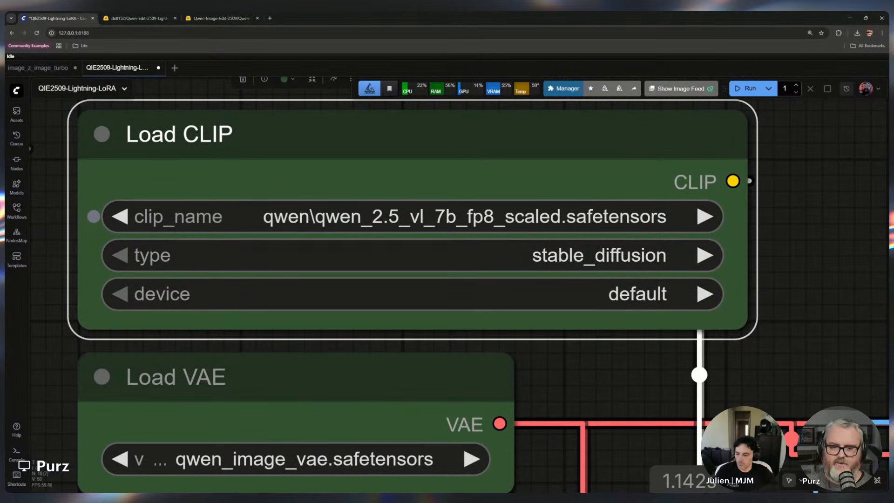
pyautogui.scroll(-4, 611, 370)
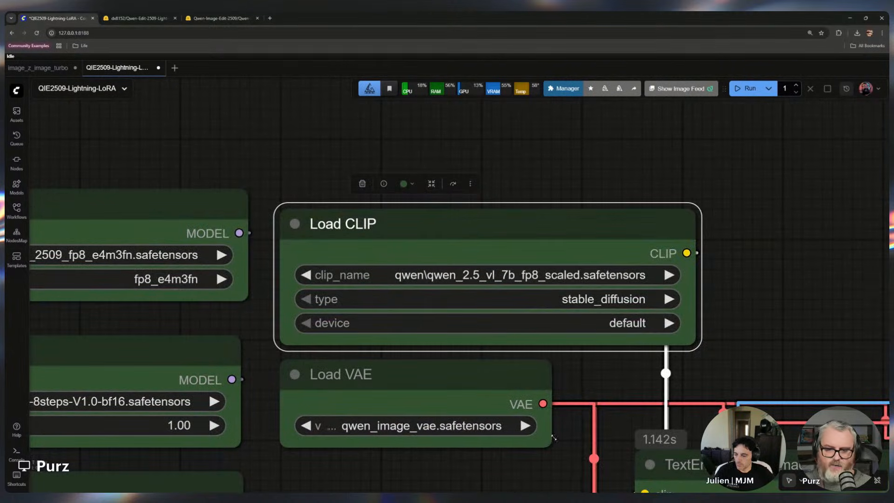
pyautogui.moveTo(554, 437); pyautogui.dragTo(699, 444)
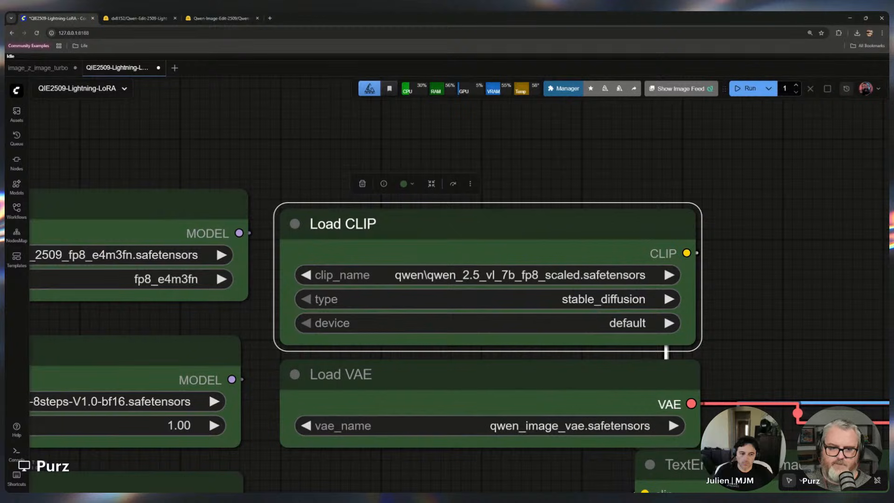
# Select the Load CLIP and Load VAE nodes together and move them slightly up and left
pyautogui.keyDown('shift'); pyautogui.click(479, 224); pyautogui.keyUp('shift')
pyautogui.keyDown('shift'); pyautogui.click(480, 373); pyautogui.keyUp('shift')
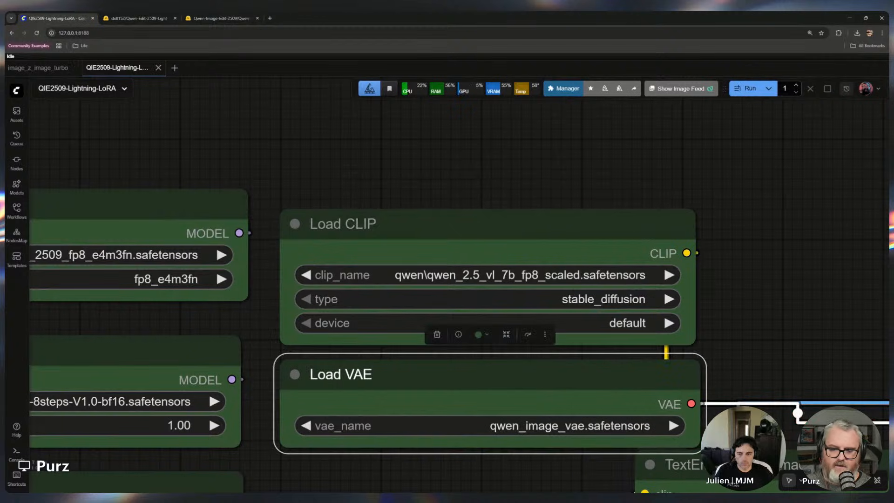
pyautogui.keyDown('shift'); pyautogui.click(479, 224); pyautogui.keyUp('shift')
pyautogui.moveTo(479, 224); pyautogui.dragTo(474, 218)
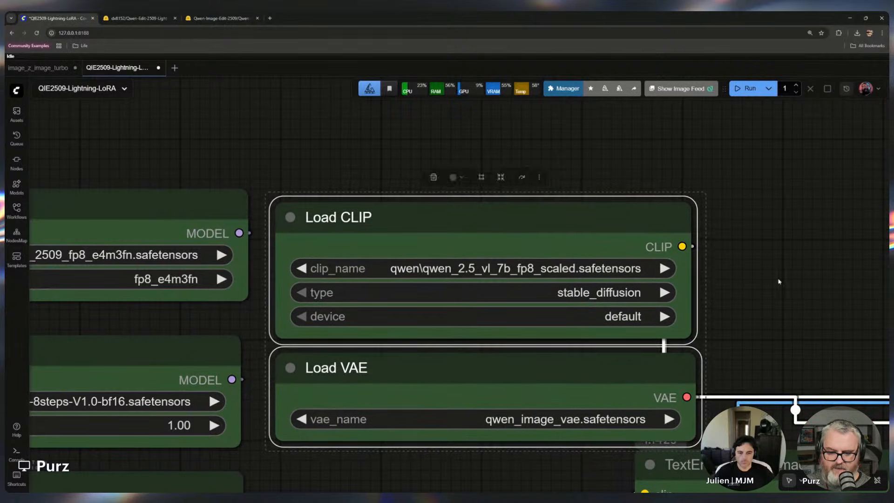
# Open the templates library, browse the Image category, and close it
pyautogui.click(716, 382)
pyautogui.scroll(-2, 716, 383)
pyautogui.moveTo(738, 348); pyautogui.dragTo(708, 288)
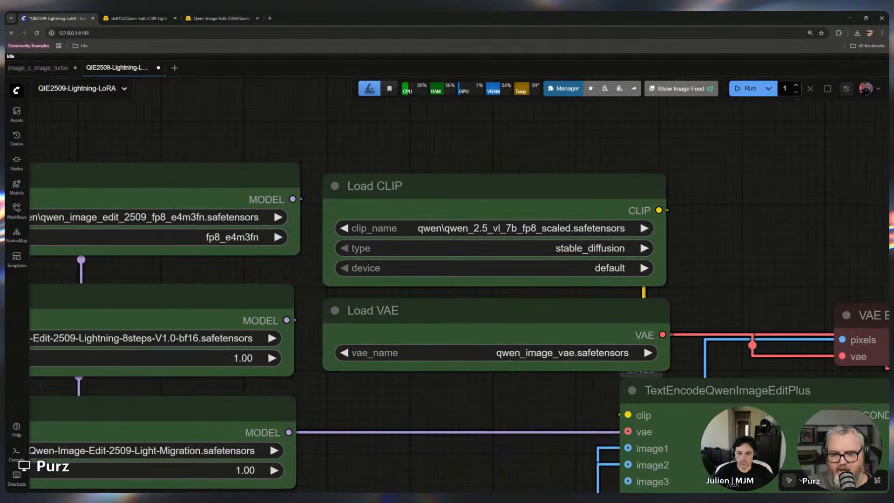
pyautogui.scroll(4, 556, 344)
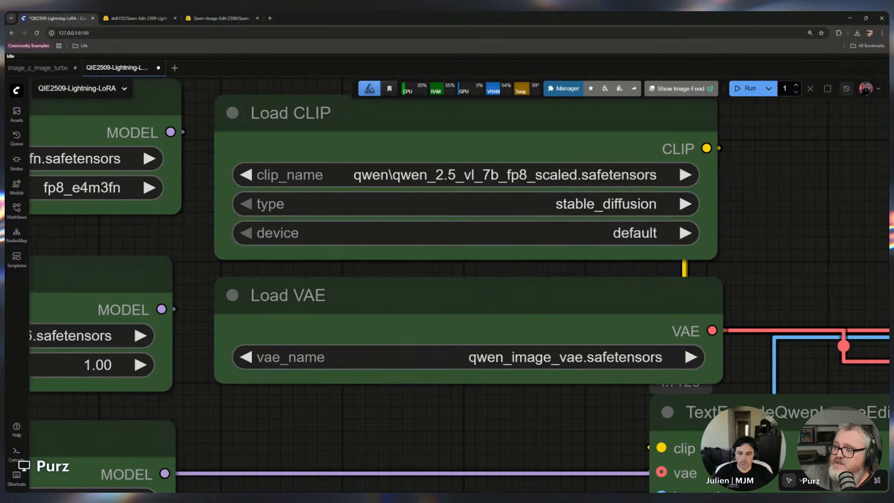
pyautogui.click(17, 259)
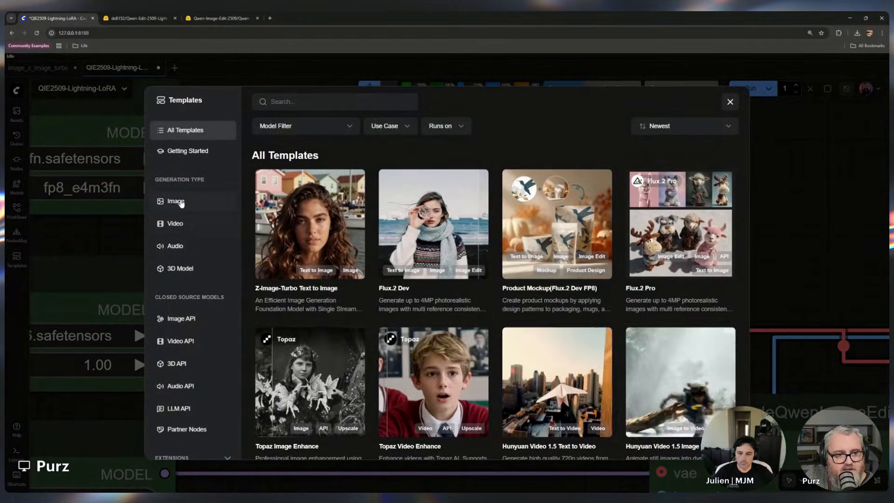
pyautogui.click(180, 202)
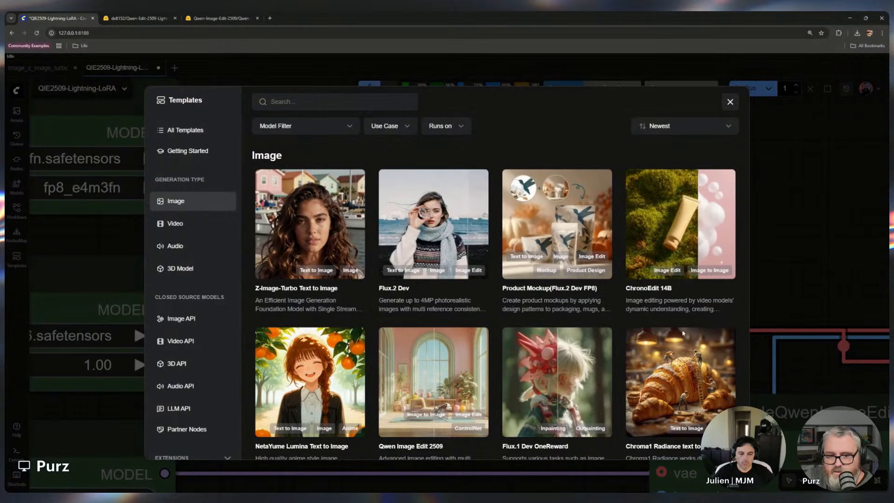
pyautogui.scroll(-1, 405, 419)
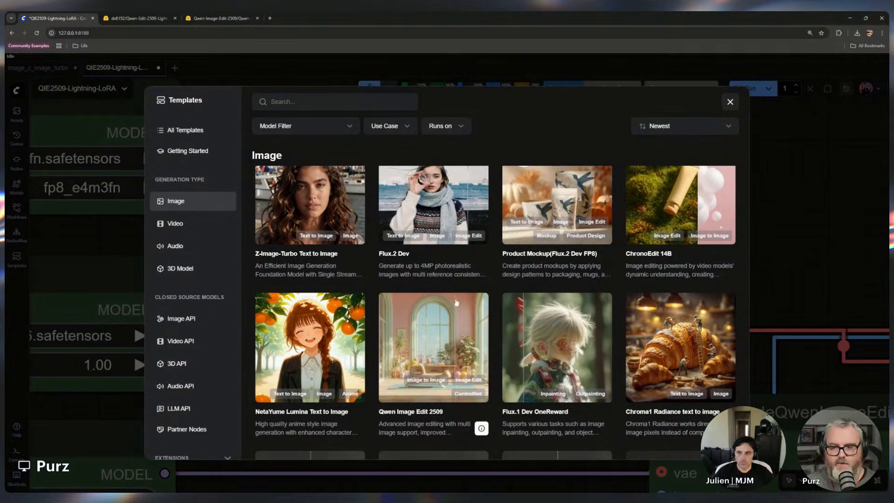
pyautogui.click(729, 101)
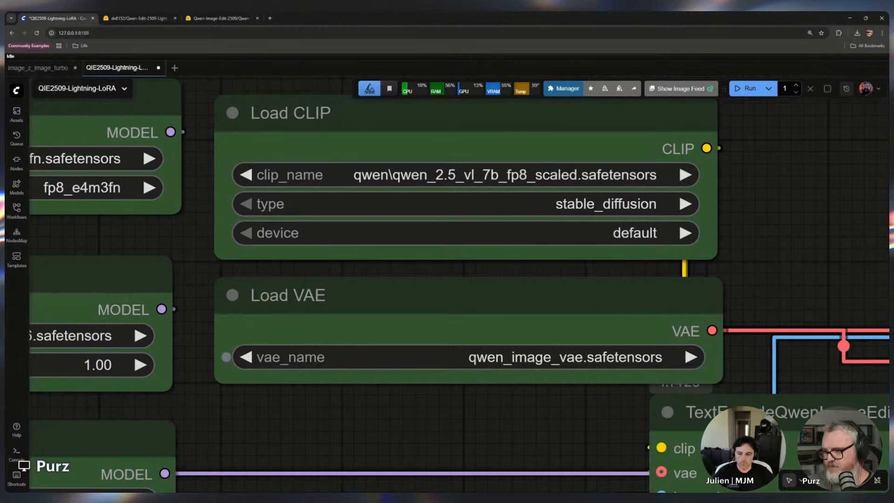
# Zoom out and review the workflow's model loader nodes, selecting Load VAE and Load CLIP
pyautogui.scroll(-9, 578, 338)
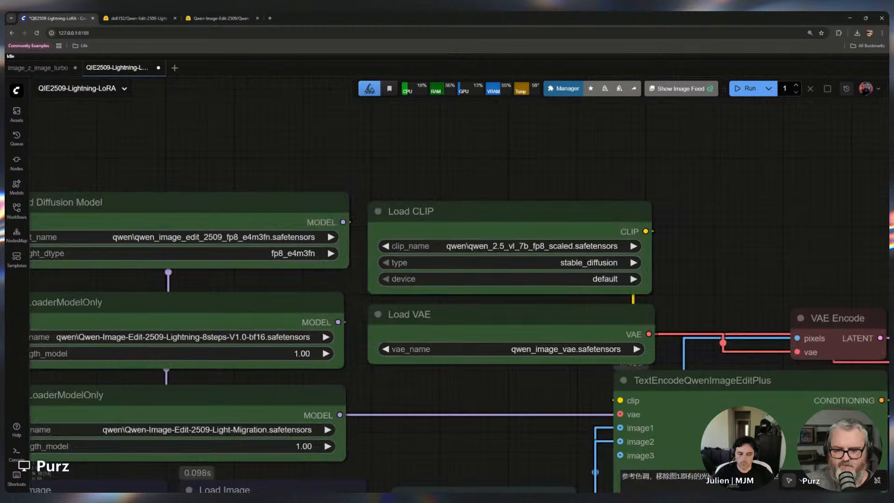
pyautogui.moveTo(586, 375); pyautogui.dragTo(344, 284)
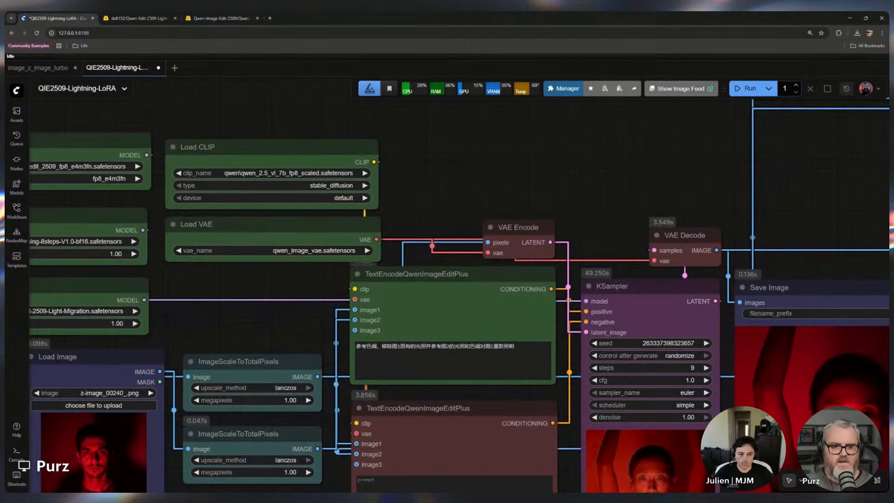
pyautogui.click(298, 227)
pyautogui.click(298, 150)
pyautogui.moveTo(234, 298); pyautogui.dragTo(505, 292)
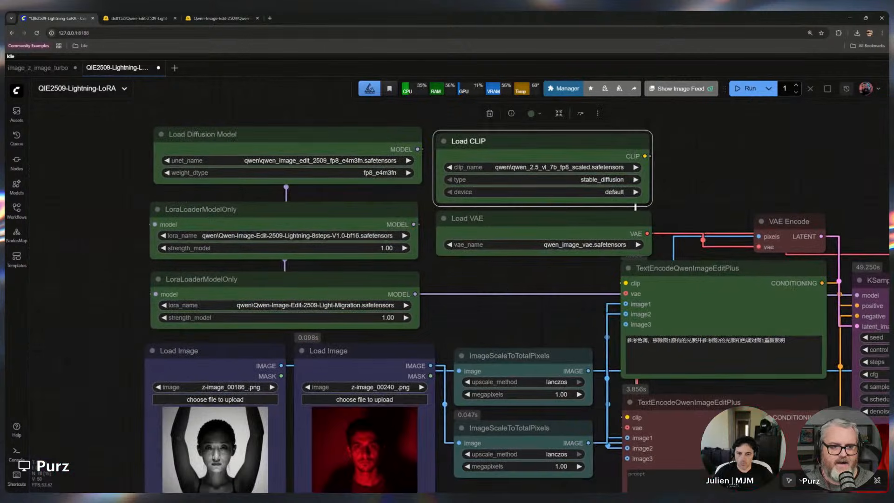
# Review the model loader, LoRA loader and Load Image nodes by selecting each in turn
pyautogui.click(298, 135)
pyautogui.click(298, 209)
pyautogui.click(297, 279)
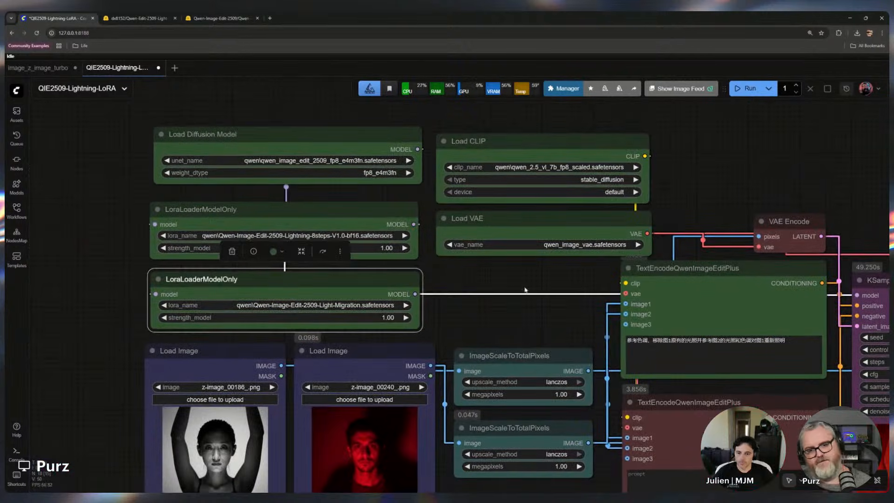
pyautogui.click(503, 290)
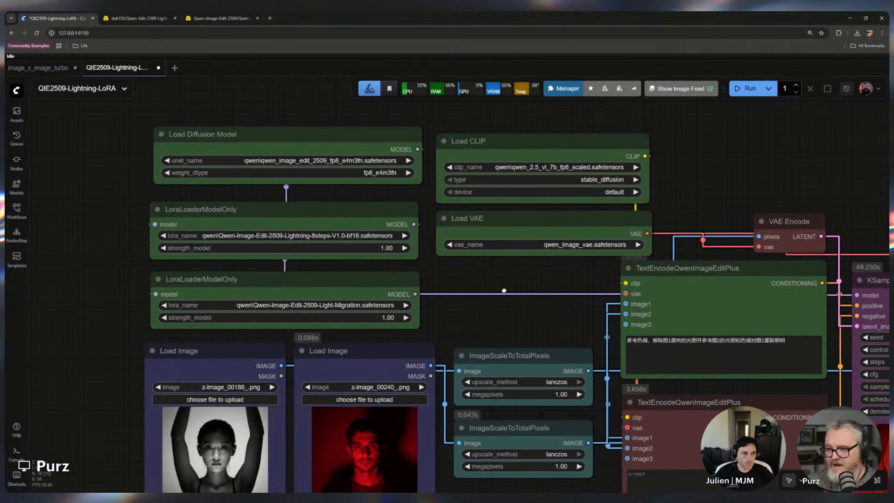
pyautogui.moveTo(500, 289); pyautogui.dragTo(478, 168)
pyautogui.click(194, 321)
pyautogui.click(344, 321)
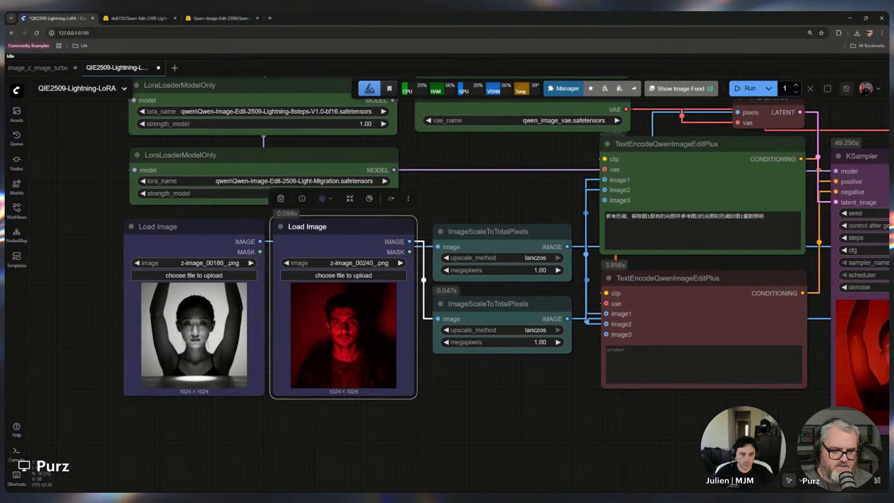
pyautogui.click(194, 321)
pyautogui.click(343, 321)
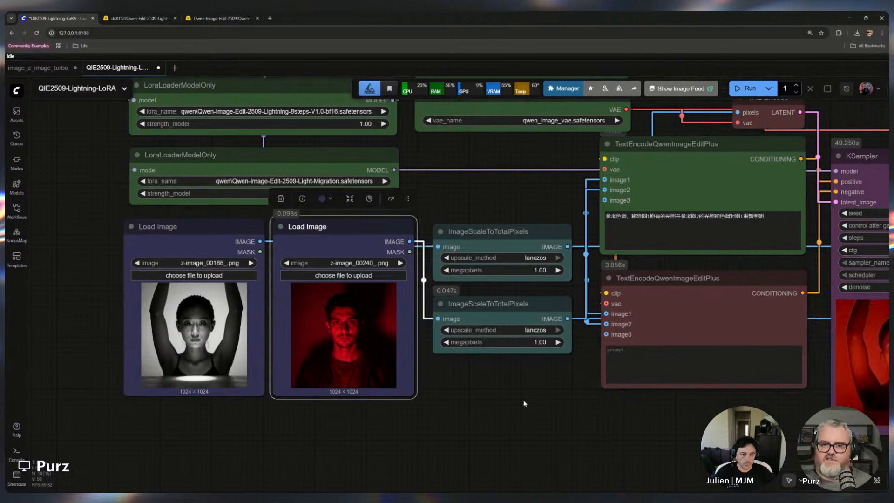
pyautogui.moveTo(524, 403); pyautogui.dragTo(224, 407)
# Copy the Chinese prompt from the positive TextEncodeQwenImageEditPlus node and translate it with Google Translate in a new tab
pyautogui.click(395, 231)
pyautogui.hotkey('ctrl', 'a')
pyautogui.hotkey('ctrl', 'c')
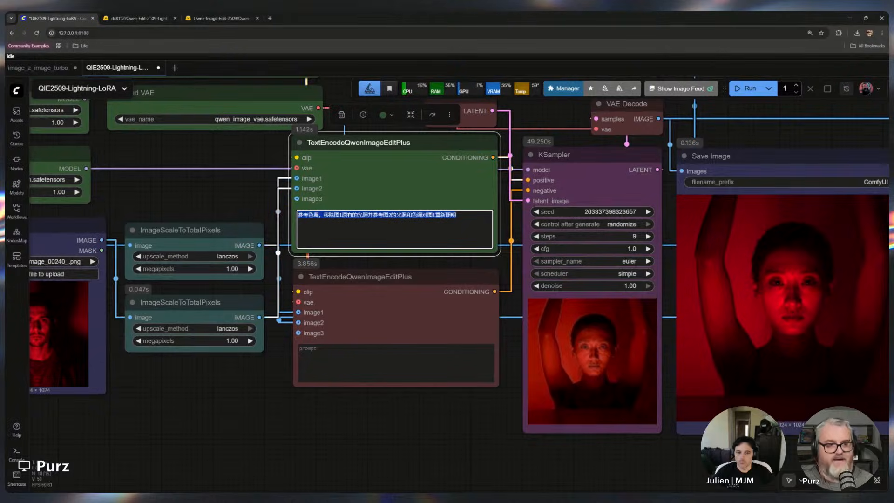
pyautogui.hotkey('ctrl', 't')
pyautogui.write('trans')
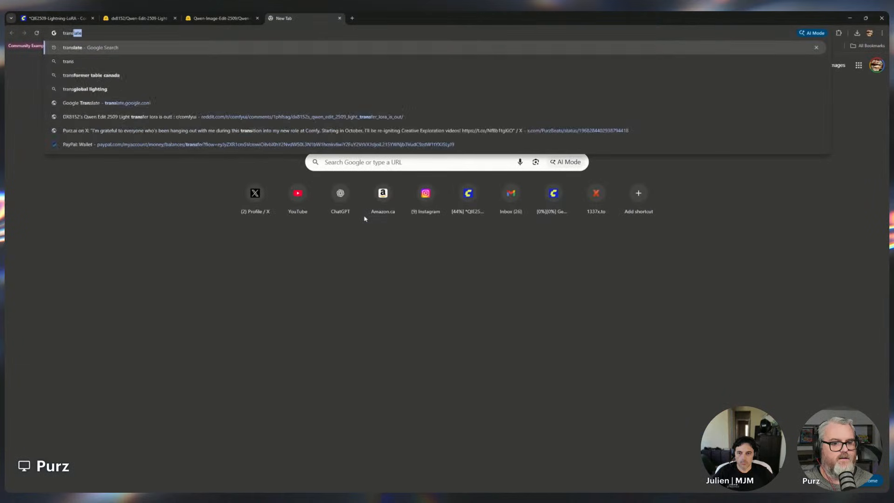
pyautogui.press('Return')
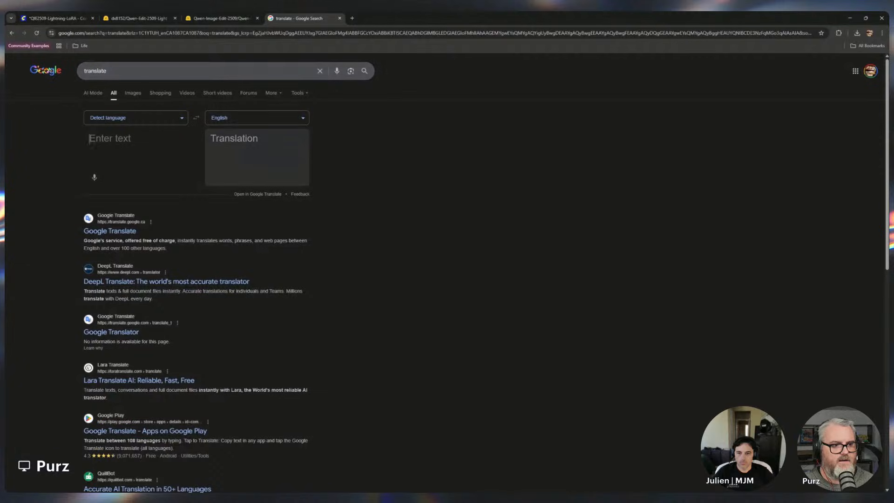
pyautogui.hotkey('ctrl', 'v')
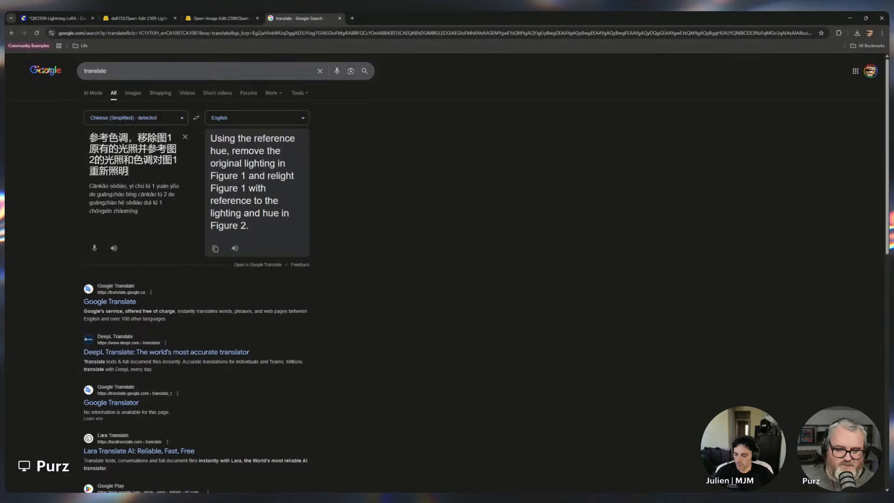
# Return to the workflow tab and select the positive prompt text again
pyautogui.hotkey('ctrl', 'shift', 'Tab')
pyautogui.hotkey('ctrl', 'shift', 'Tab')
pyautogui.hotkey('ctrl', 'shift', 'Tab')
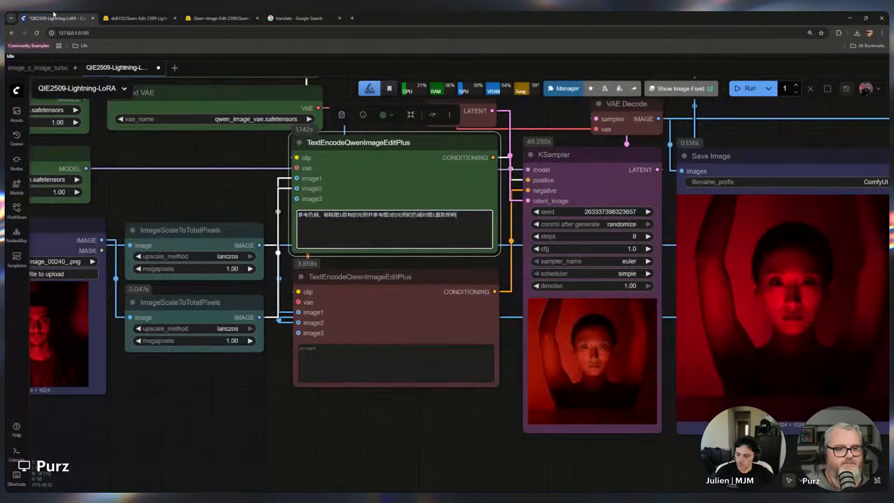
pyautogui.hotkey('ctrl', 'a')
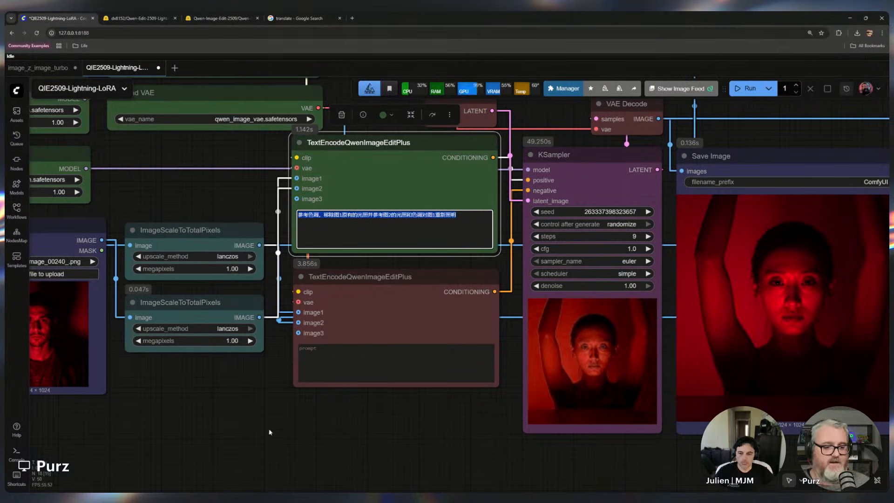
pyautogui.moveTo(259, 423); pyautogui.dragTo(383, 431)
pyautogui.click(491, 240)
pyautogui.hotkey('ctrl', 'a')
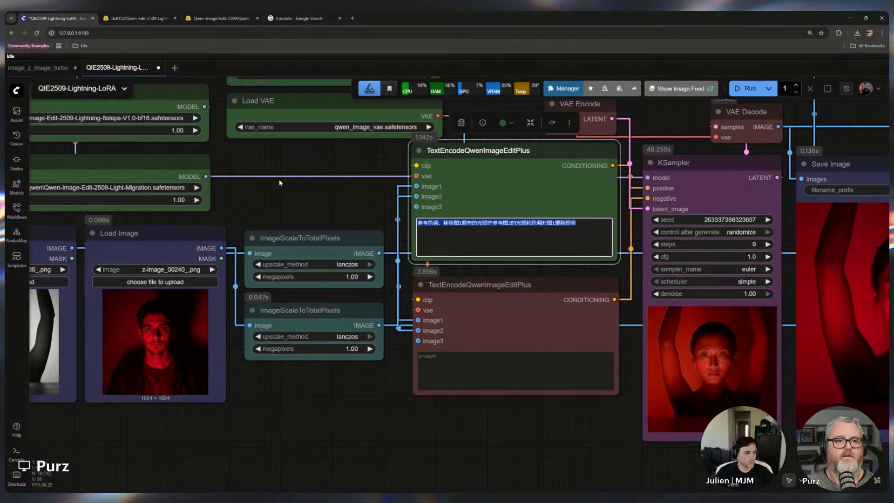
# Compare the prompt with the default suggestion word on the Qwen-Edit-2509-Light-Migration Hugging Face model card, then return to the workflow
pyautogui.click(220, 18)
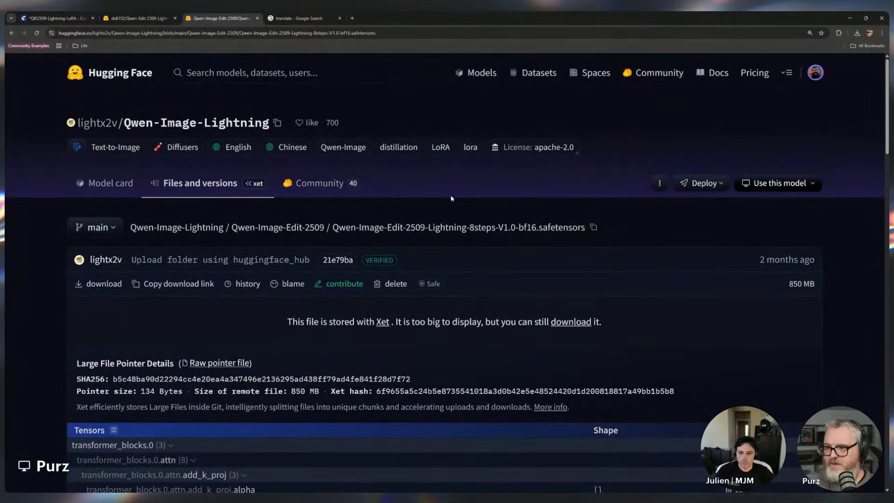
pyautogui.hotkey('ctrl', 'shift', 'Tab')
pyautogui.scroll(20, 417, 195)
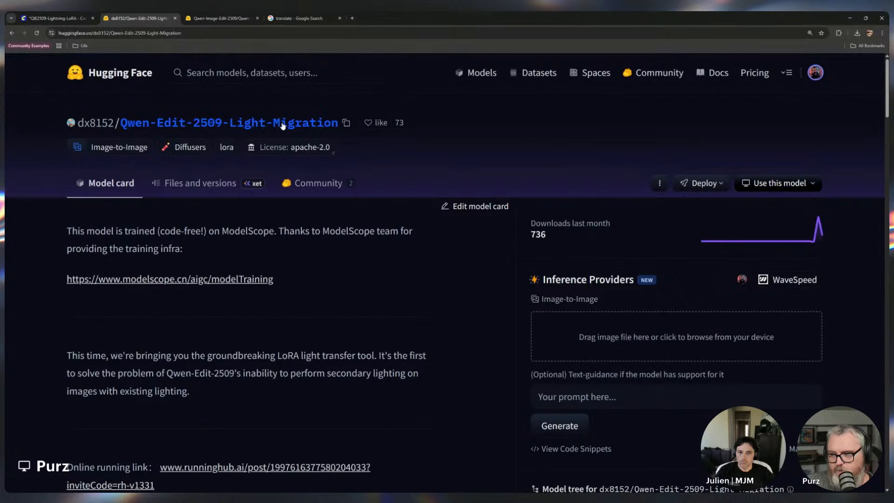
pyautogui.scroll(-3, 178, 243)
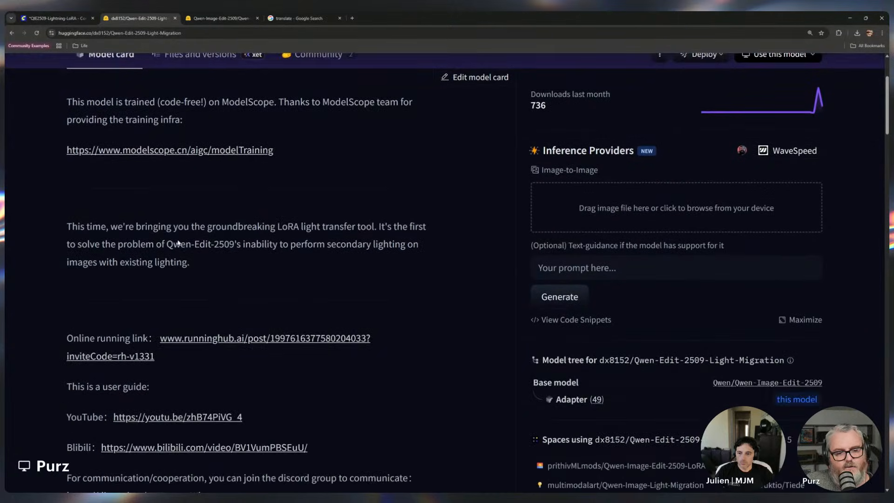
pyautogui.scroll(-6, 178, 243)
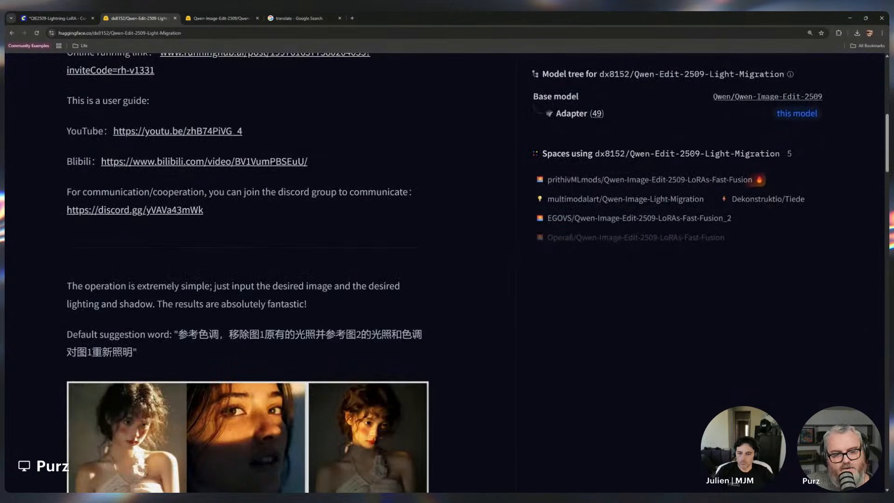
pyautogui.moveTo(178, 334); pyautogui.dragTo(132, 352)
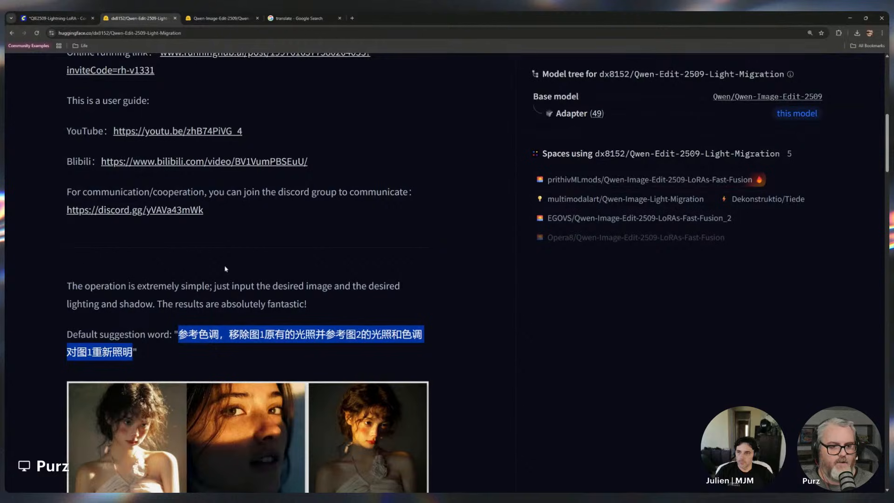
pyautogui.click(54, 18)
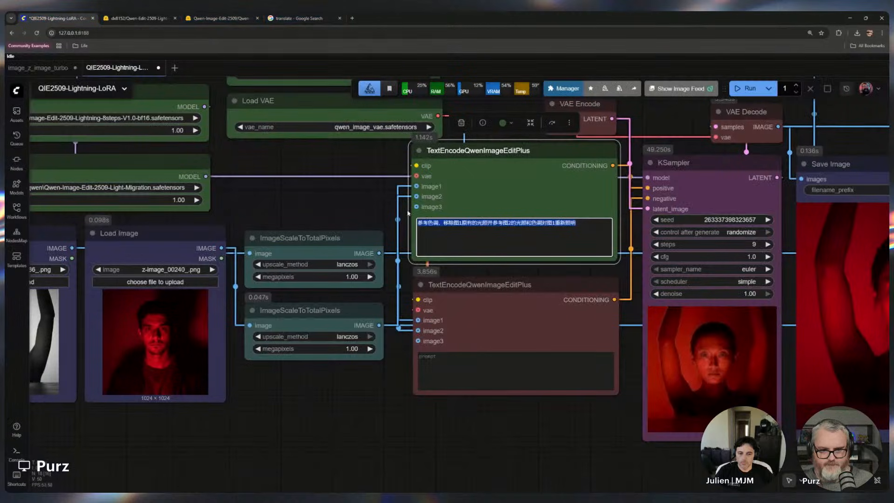
# Nudge the VAE Encode node slightly up and left
pyautogui.click(414, 403)
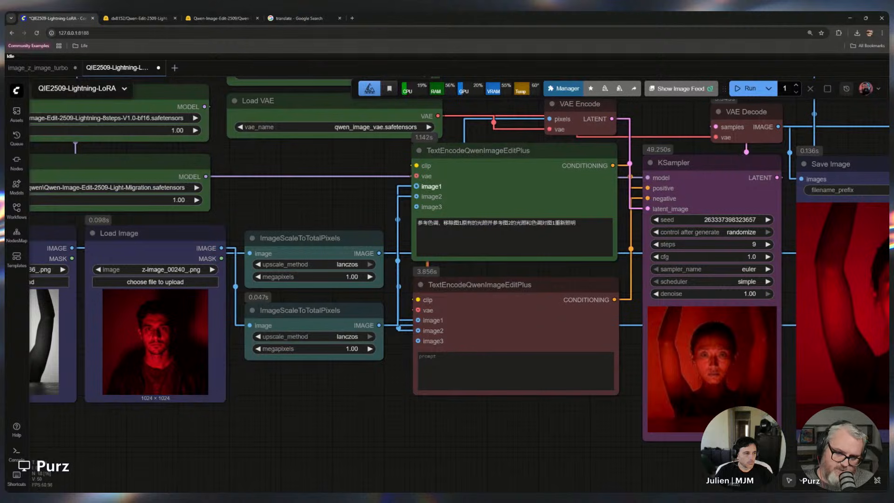
pyautogui.scroll(10, 335, 372)
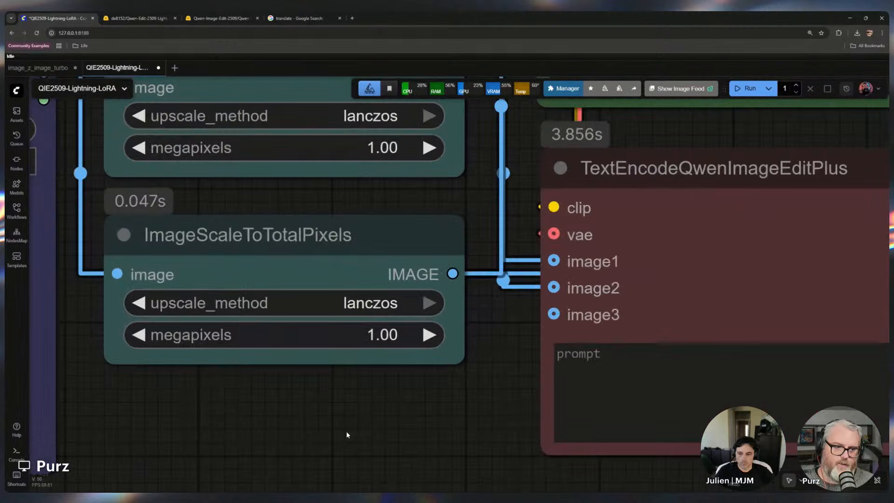
pyautogui.moveTo(346, 435); pyautogui.dragTo(401, 485)
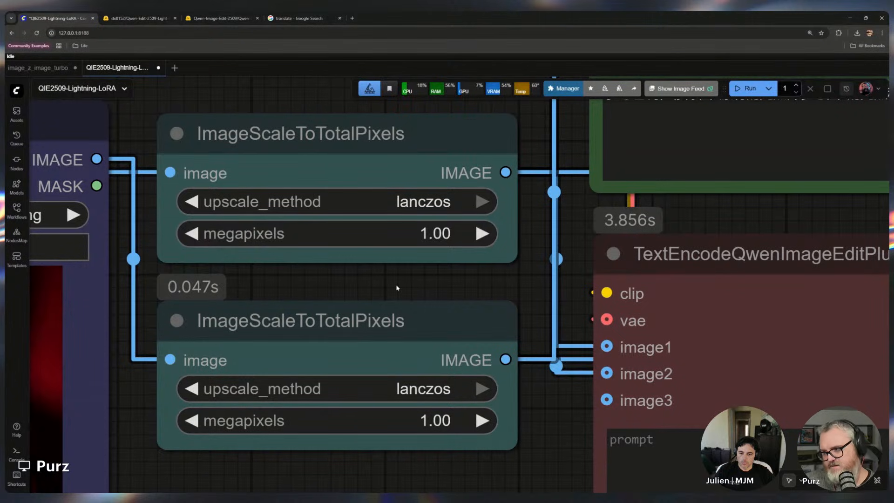
pyautogui.scroll(-6, 394, 309)
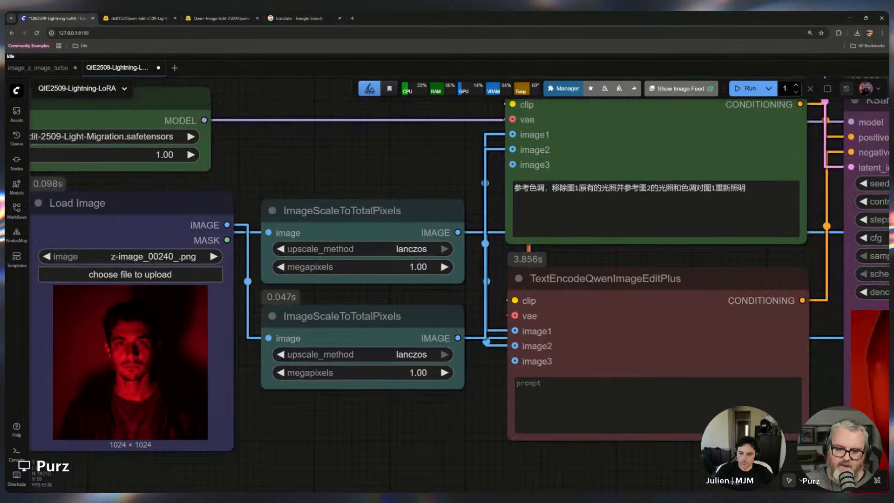
pyautogui.scroll(-8, 397, 310)
pyautogui.moveTo(553, 400); pyautogui.dragTo(464, 419)
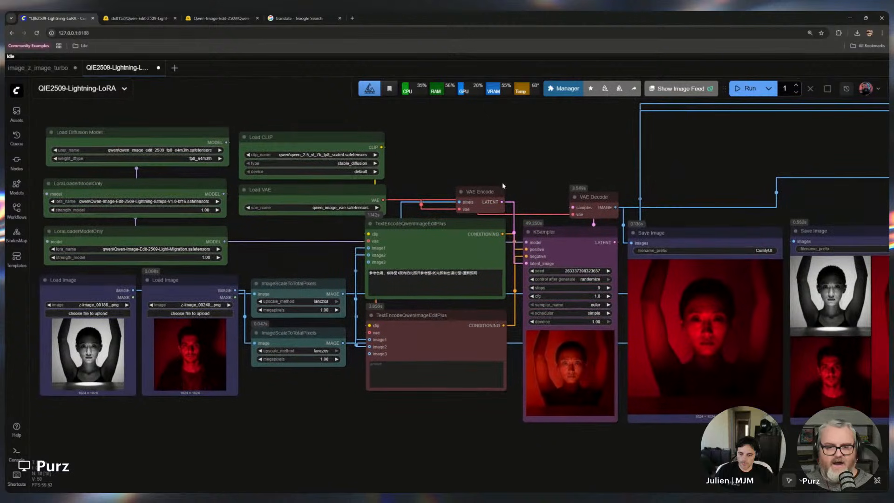
pyautogui.moveTo(503, 186); pyautogui.dragTo(498, 180)
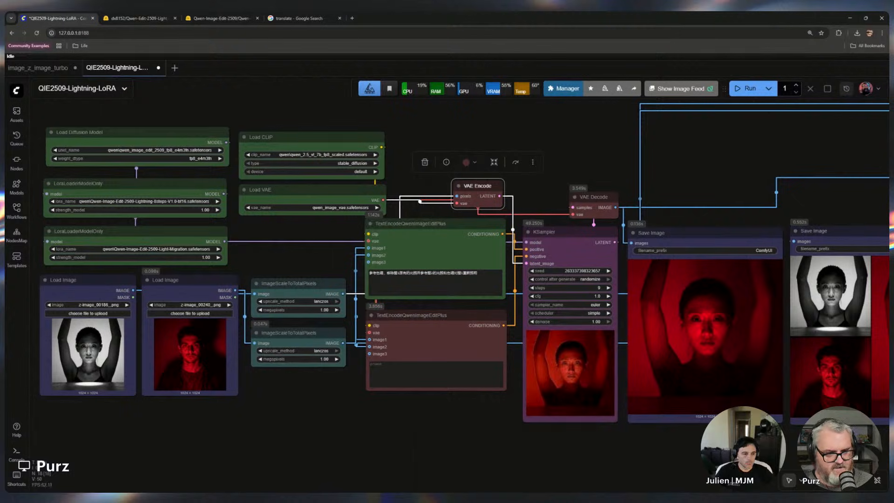
# Inspect the ImageScaleToTotalPixels nodes and the KSampler settings across the workflow
pyautogui.scroll(12, 314, 324)
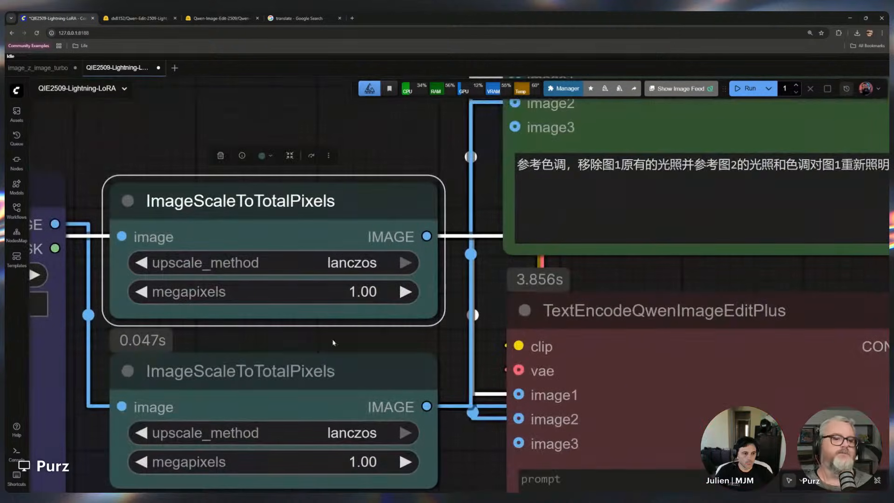
pyautogui.moveTo(303, 337); pyautogui.dragTo(400, 291)
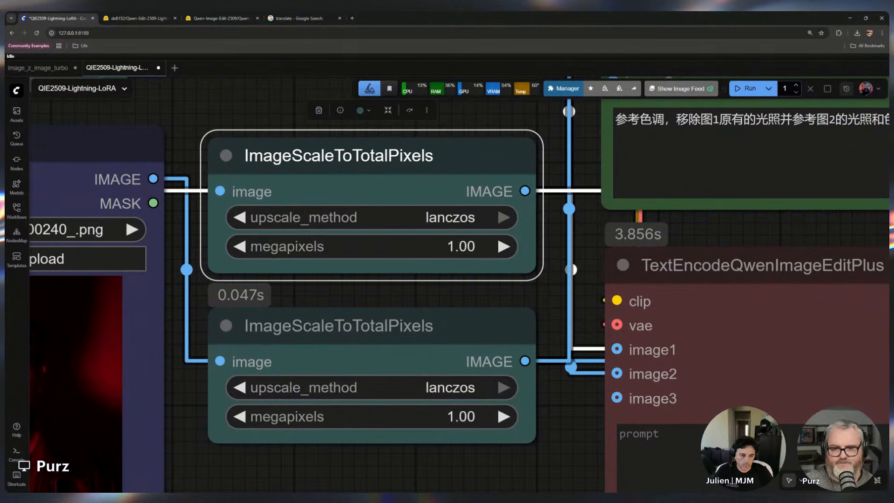
pyautogui.scroll(-8, 573, 302)
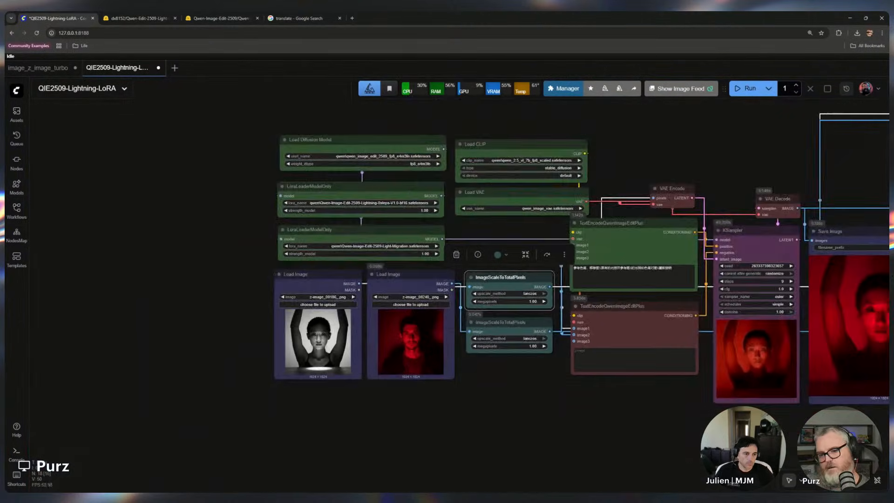
pyautogui.moveTo(663, 420); pyautogui.dragTo(431, 421)
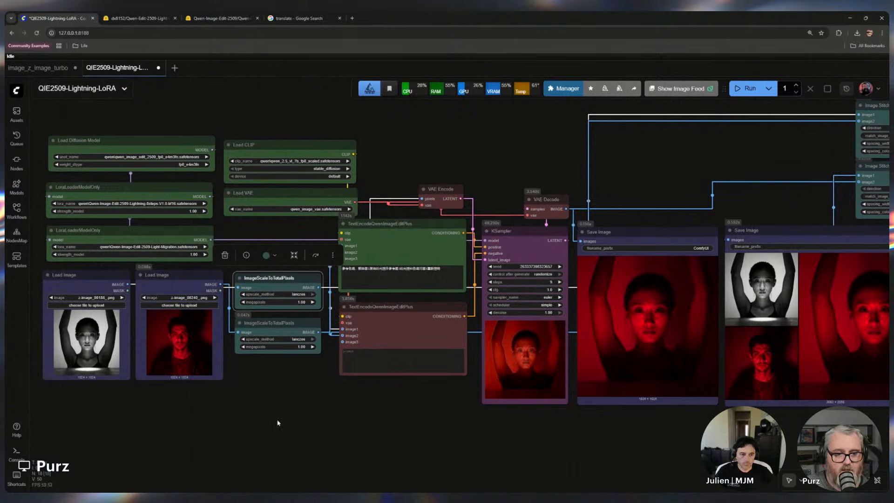
pyautogui.moveTo(463, 400); pyautogui.dragTo(382, 418)
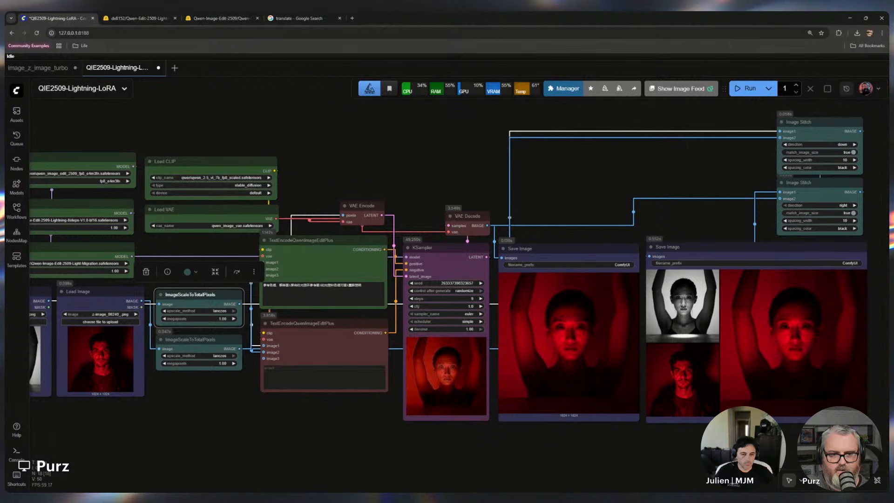
pyautogui.scroll(10, 442, 312)
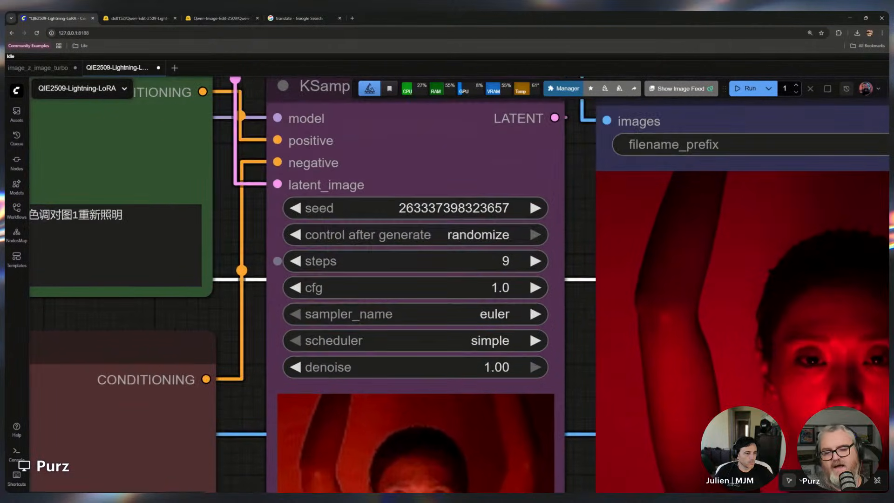
pyautogui.scroll(-3, 452, 268)
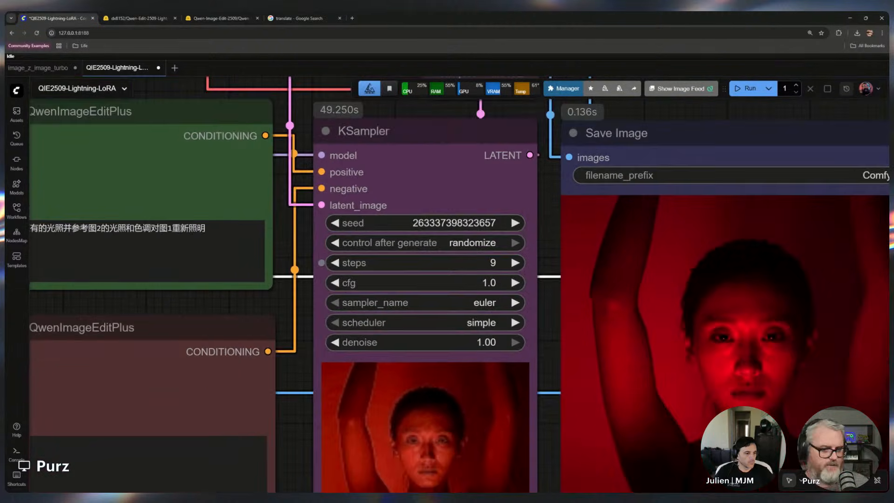
pyautogui.scroll(-3, 451, 274)
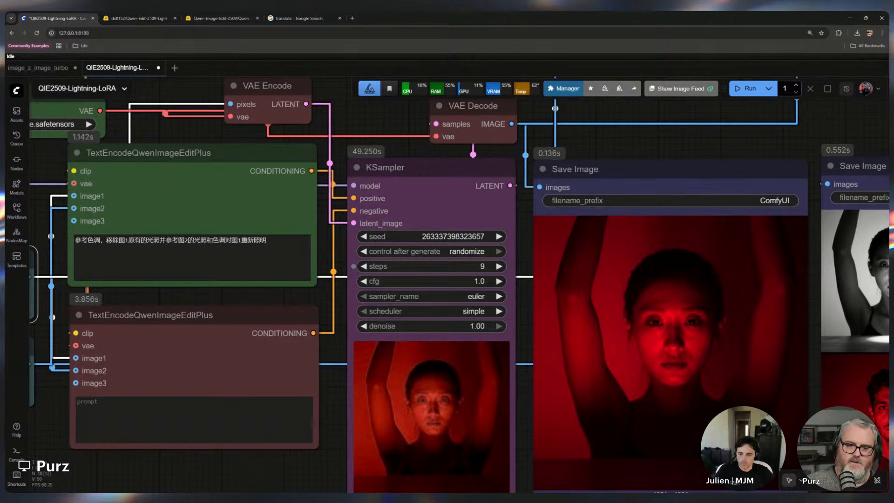
pyautogui.scroll(-4, 332, 352)
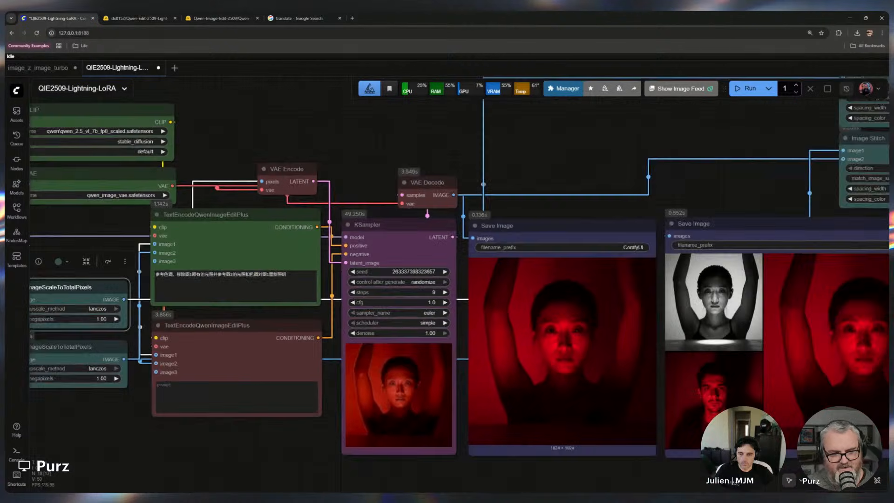
pyautogui.moveTo(216, 345); pyautogui.dragTo(587, 358)
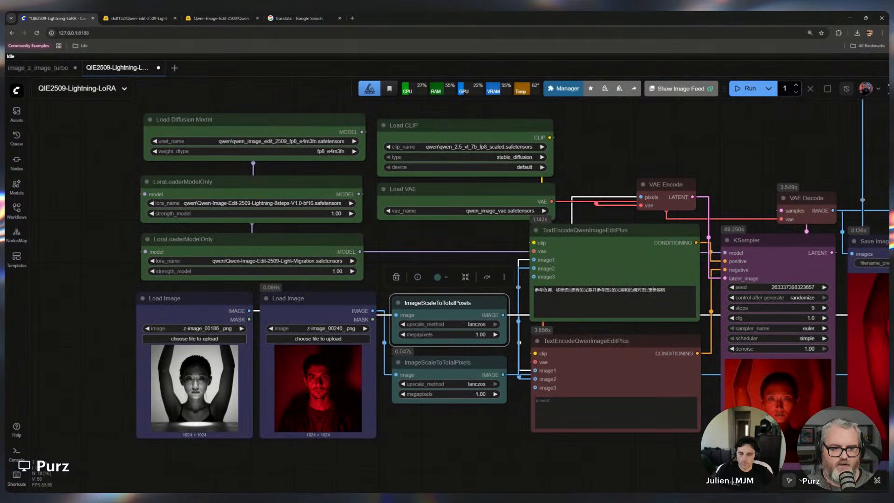
# Bypass the Lightning 8-steps LoraLoaderModelOnly node
pyautogui.click(251, 182)
pyautogui.hotkey('ctrl', 'b')
pyautogui.scroll(3, 296, 190)
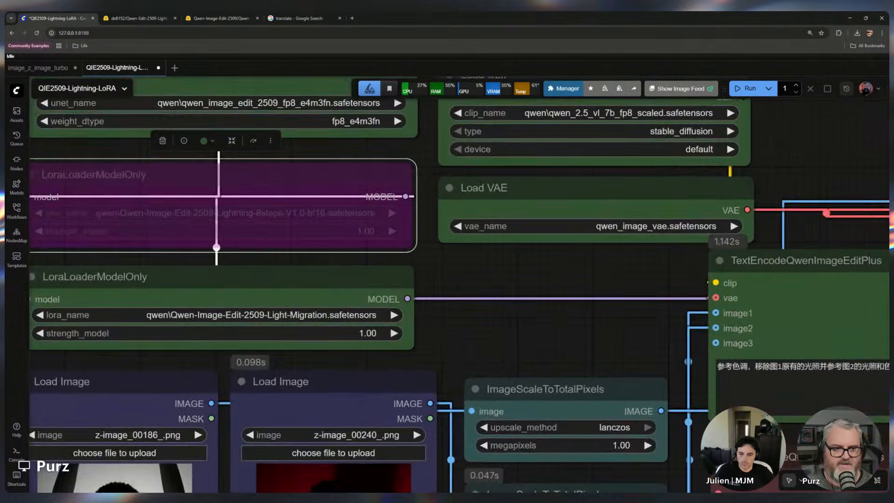
pyautogui.scroll(-3, 744, 322)
pyautogui.moveTo(673, 323); pyautogui.dragTo(87, 199)
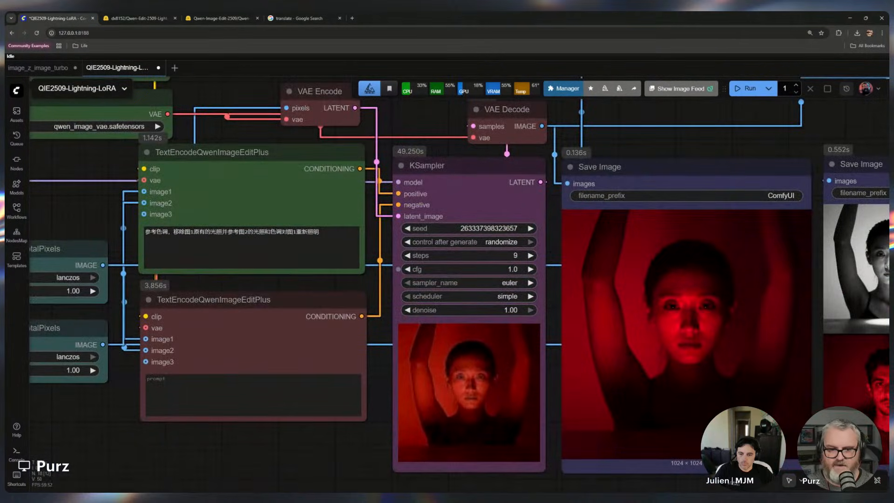
# Set the KSampler cfg to 4 and steps to 20
pyautogui.click(490, 269)
pyautogui.write('4')
pyautogui.press('Return')
pyautogui.click(494, 258)
pyautogui.write('20')
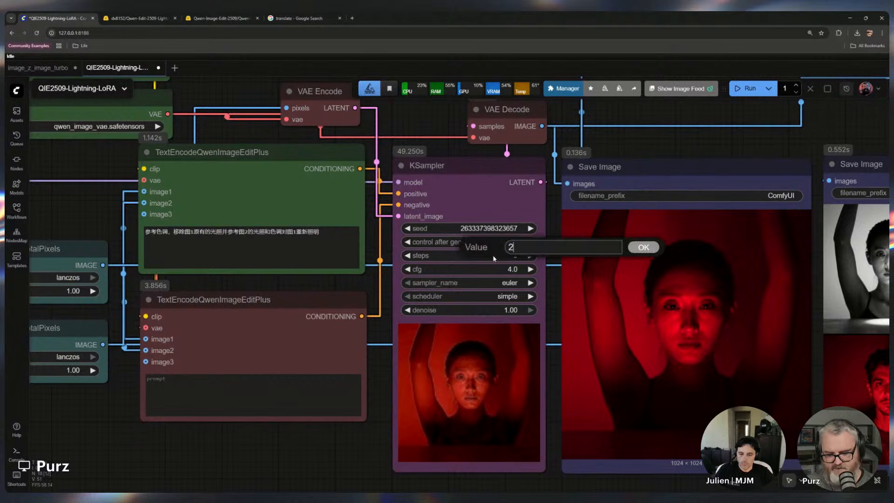
pyautogui.press('Return')
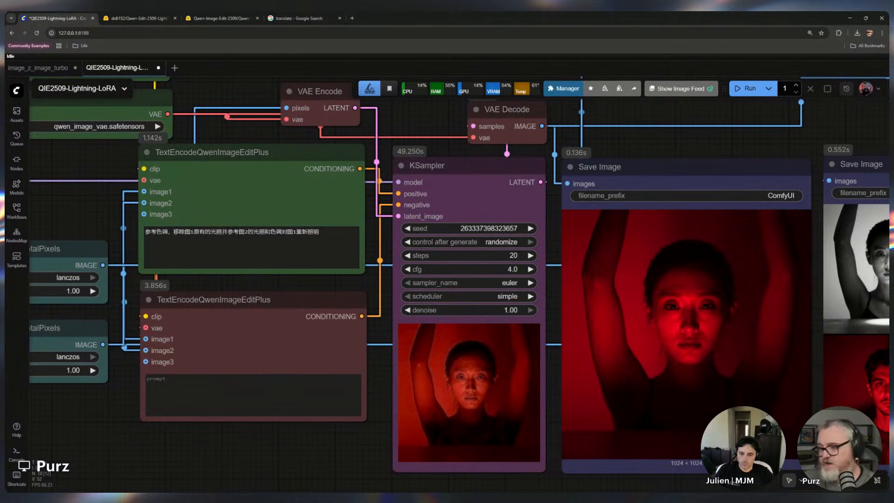
# Return the KSampler cfg to 1.0 and steps to 9
pyautogui.click(492, 271)
pyautogui.write('1')
pyautogui.press('Return')
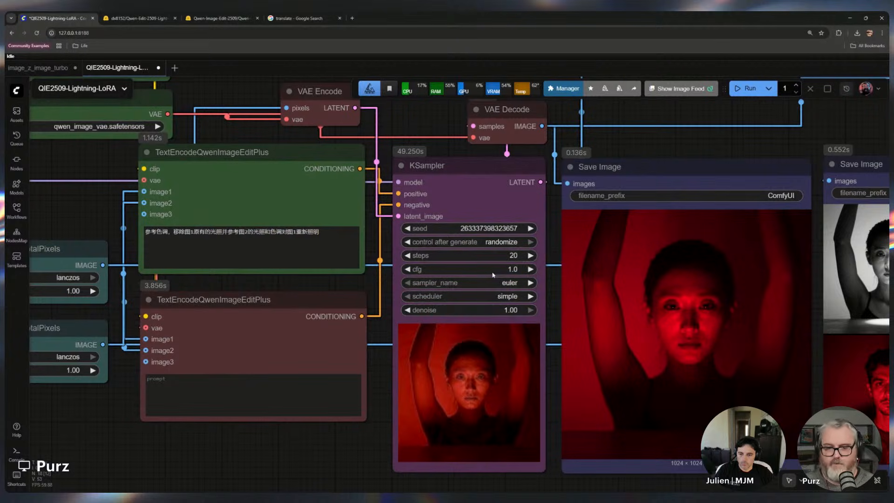
pyautogui.click(475, 255)
pyautogui.write('9')
pyautogui.press('Return')
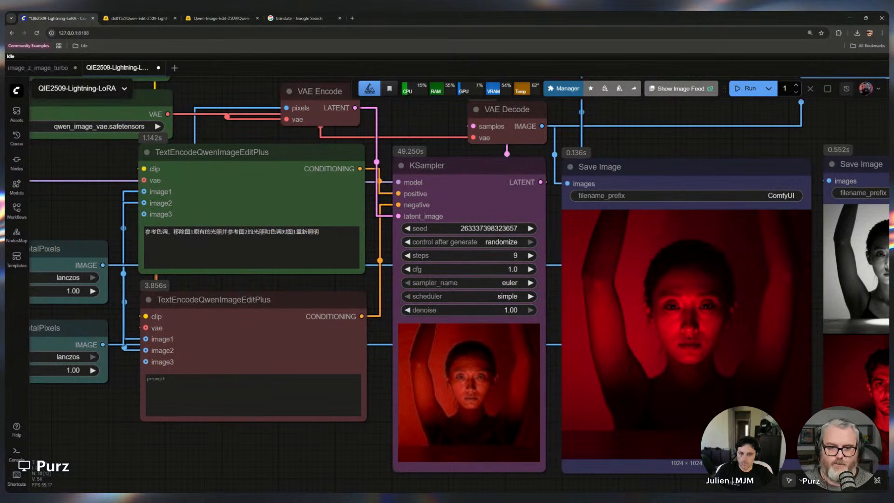
# Re-enable the bypassed Lightning 8-steps LoraLoaderModelOnly node
pyautogui.scroll(-5, 261, 297)
pyautogui.scroll(1, 97, 251)
pyautogui.moveTo(95, 250); pyautogui.dragTo(459, 285)
pyautogui.scroll(-1, 460, 285)
pyautogui.hotkey('ctrl', 'b')
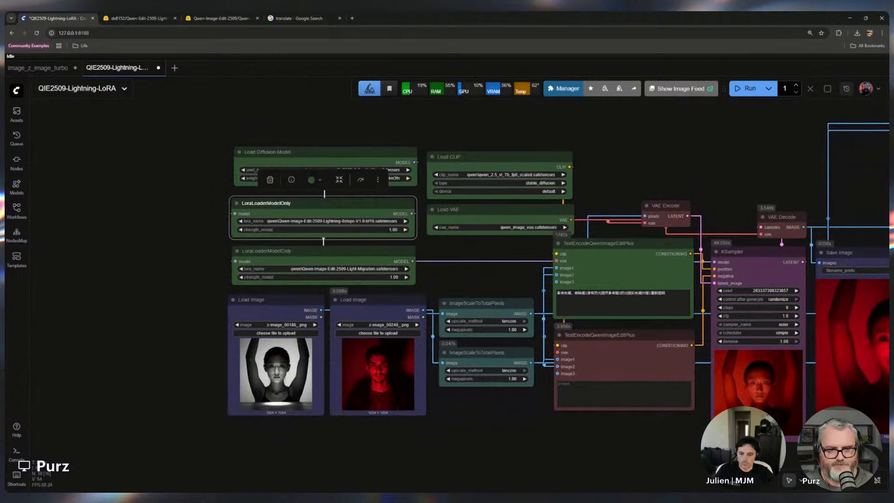
pyautogui.click(497, 270)
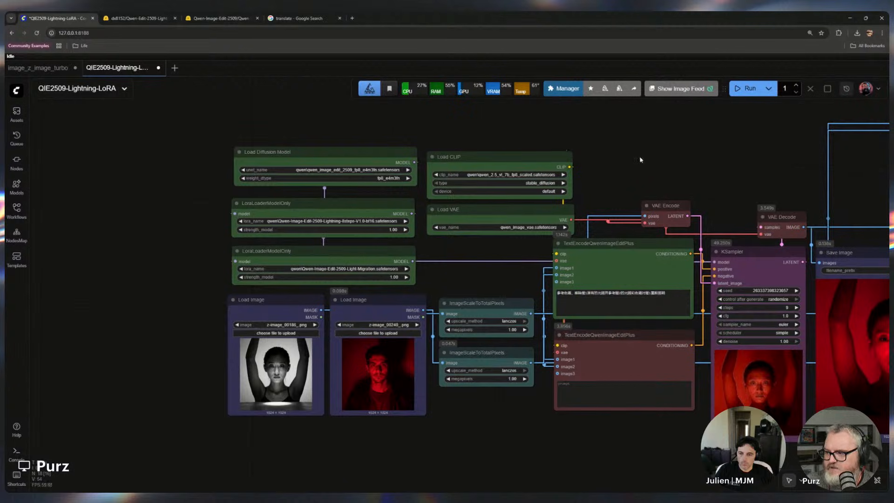
# Review the whole workflow from the model loaders through to the Save Image outputs
pyautogui.scroll(-1, 712, 269)
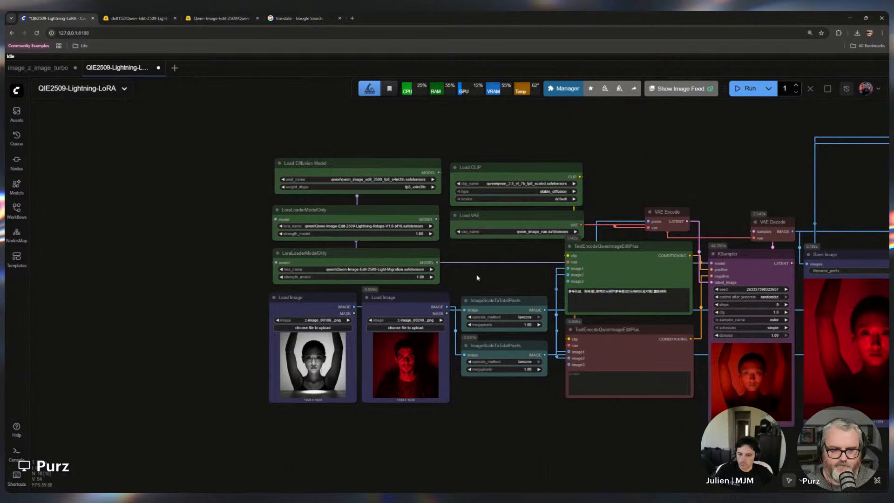
pyautogui.moveTo(393, 254); pyautogui.dragTo(393, 252)
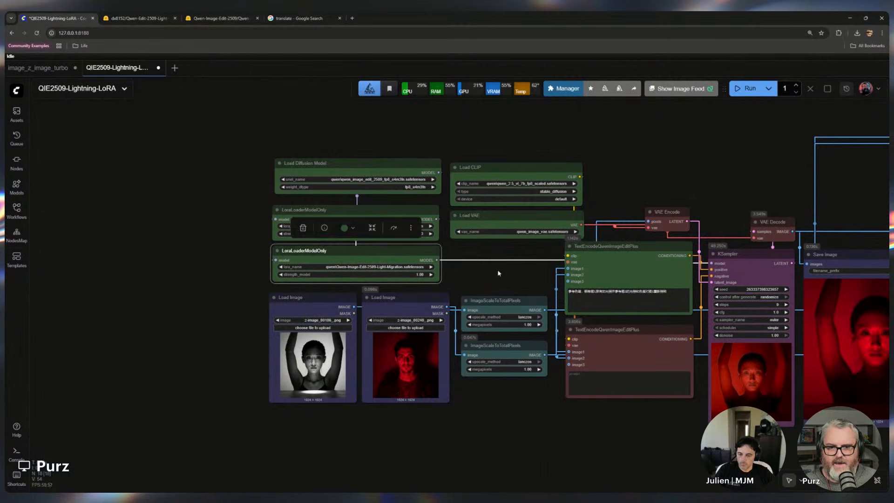
pyautogui.click(520, 280)
pyautogui.moveTo(541, 270); pyautogui.dragTo(380, 247)
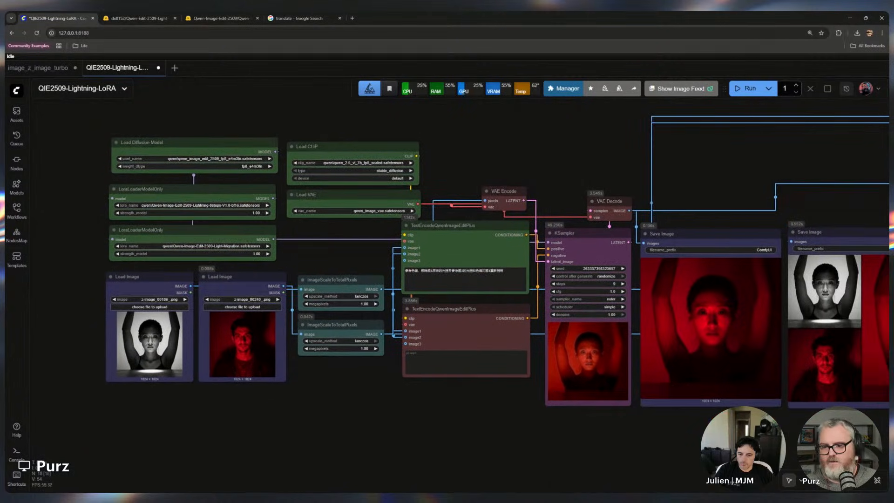
pyautogui.moveTo(593, 418); pyautogui.dragTo(399, 405)
pyautogui.scroll(-3, 502, 435)
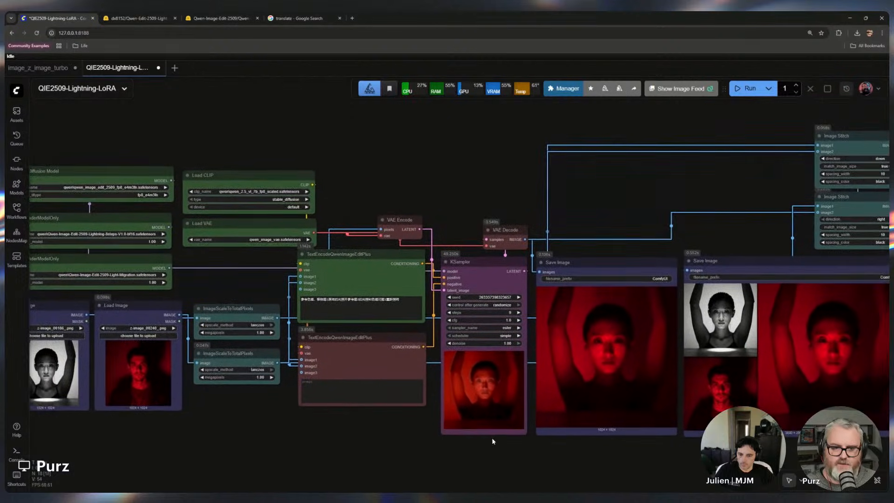
pyautogui.scroll(1, 285, 450)
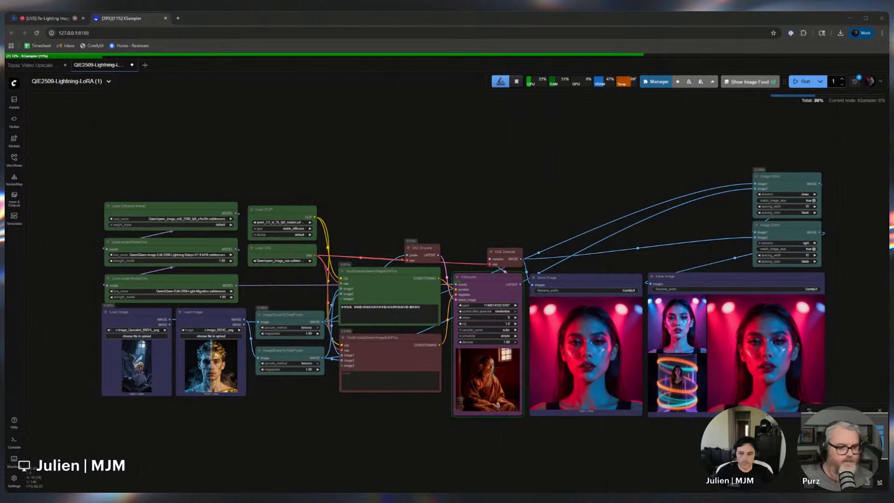
# Review the monk relighting result in the KSampler preview and both Save Image nodes
pyautogui.moveTo(371, 411); pyautogui.dragTo(359, 408)
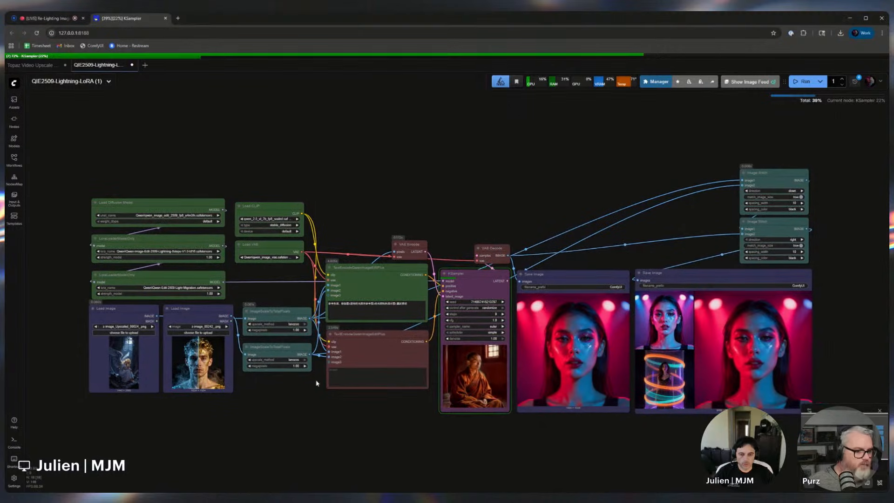
pyautogui.click(58, 21)
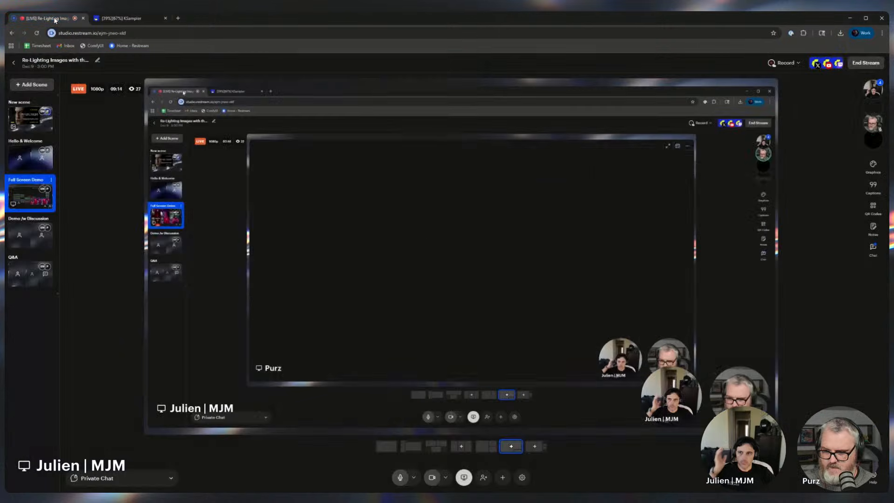
pyautogui.click(124, 18)
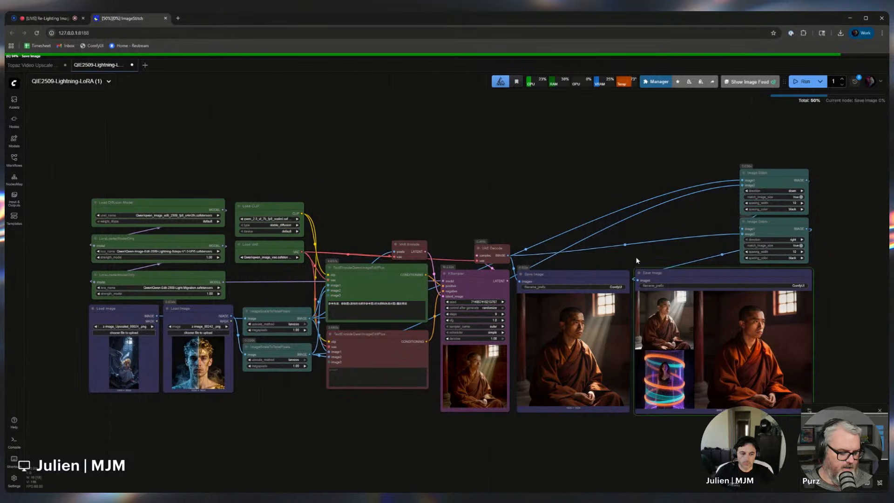
pyautogui.scroll(3, 658, 426)
pyautogui.moveTo(703, 433)
pyautogui.mouseDown()
pyautogui.moveTo(658, 425)
pyautogui.moveTo(694, 427)
pyautogui.mouseUp()
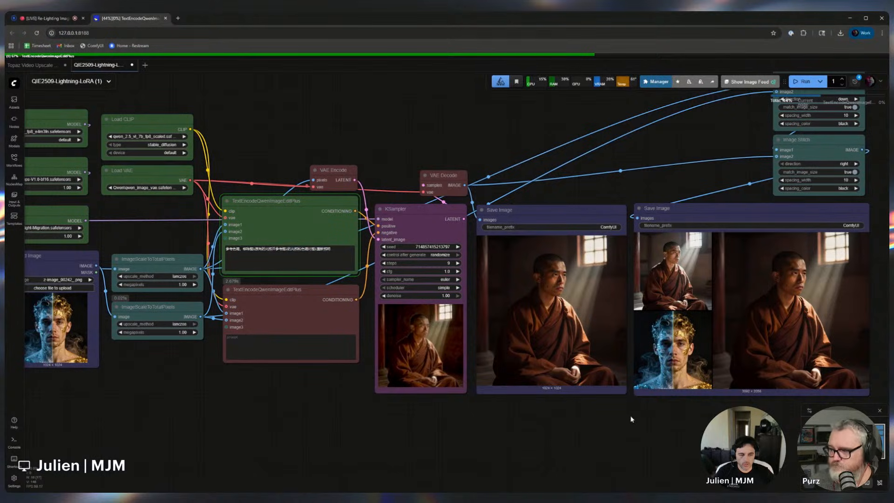
pyautogui.scroll(-1, 631, 419)
pyautogui.scroll(-1, 403, 425)
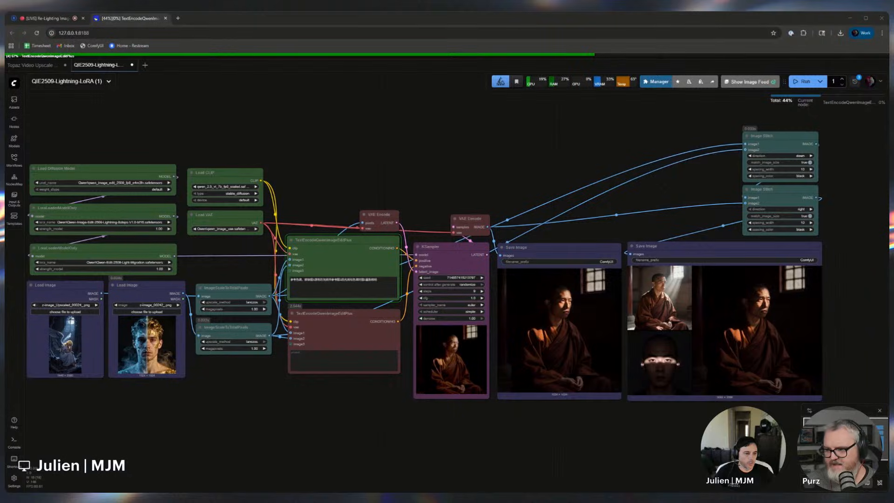
# Open the saved output image ComfyUI_00023.png in a new browser tab
pyautogui.click(178, 19)
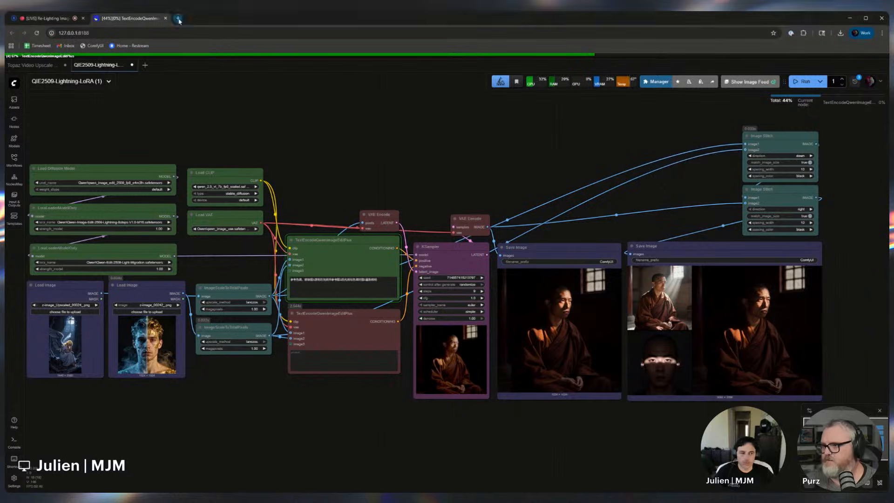
pyautogui.hotkey('alt', 'Tab')
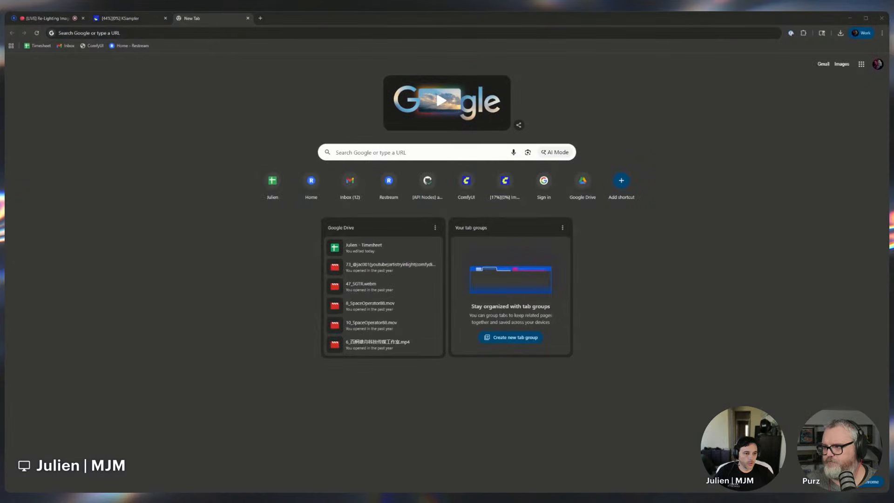
pyautogui.moveTo(447, 279); pyautogui.dragTo(461, 325)
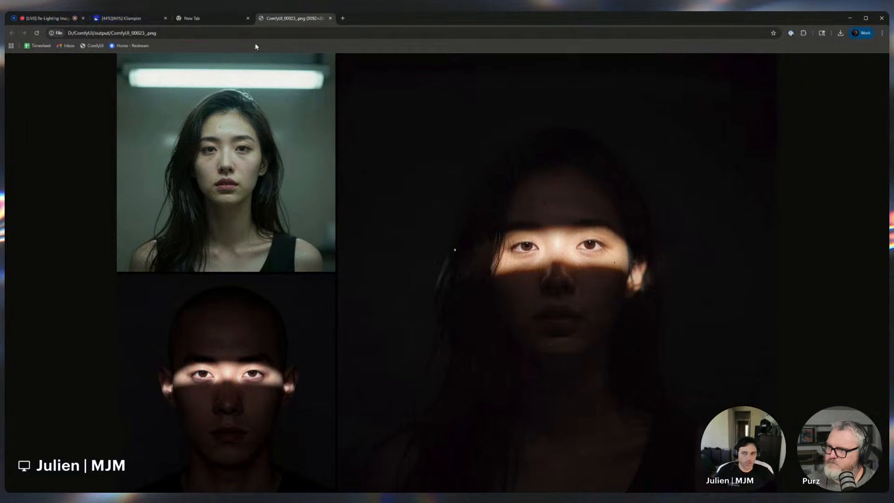
# Compare the workflow's current results with the saved output images ComfyUI_00037 and ComfyUI_00045 in other tabs
pyautogui.click(122, 18)
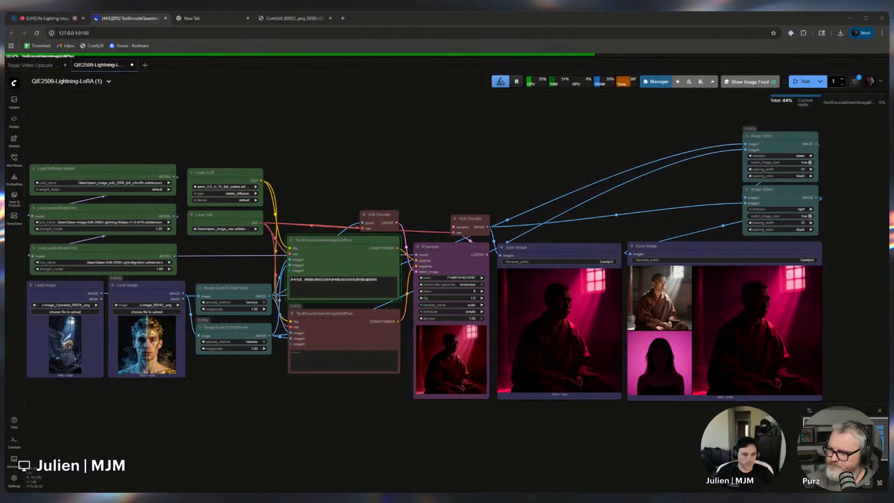
pyautogui.scroll(5, 775, 350)
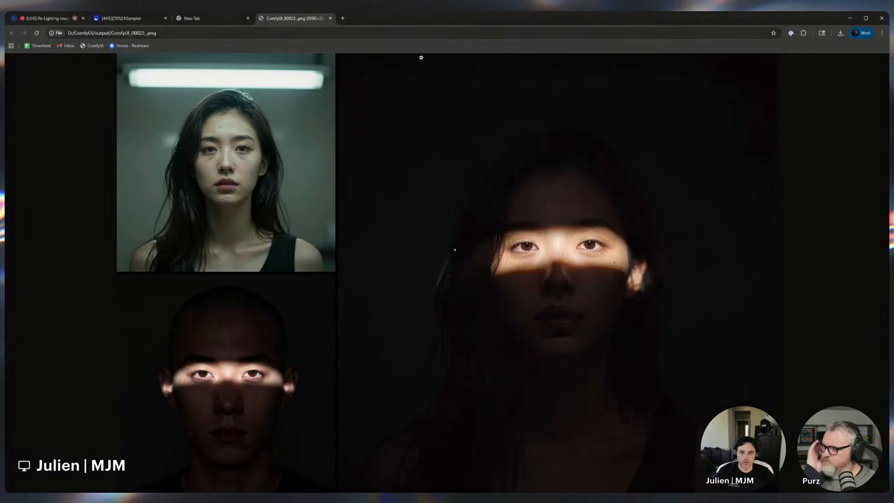
pyautogui.click(309, 18)
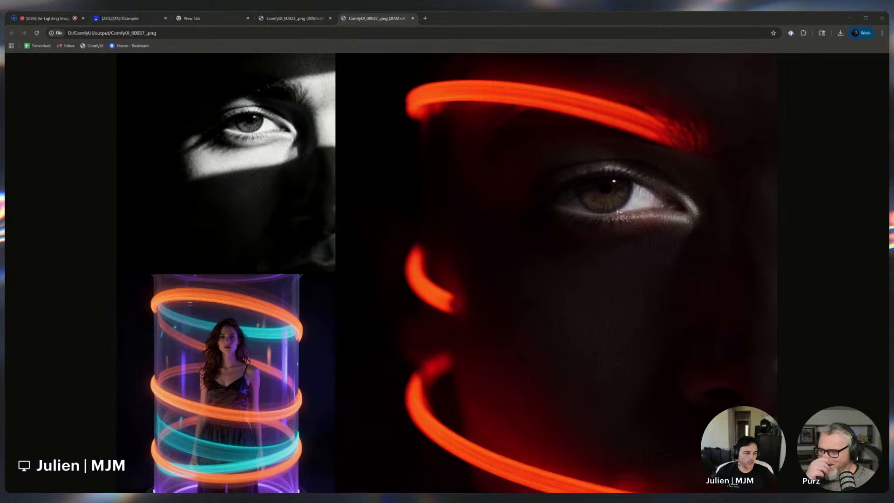
pyautogui.click(135, 19)
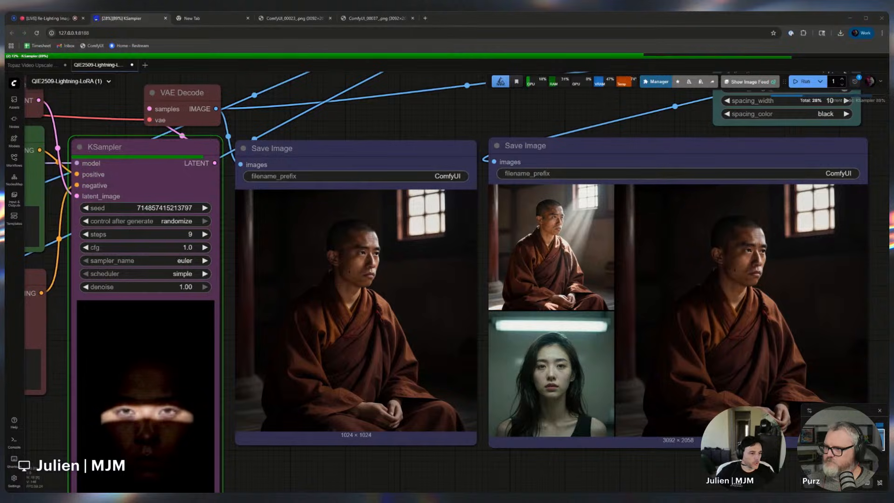
pyautogui.click(401, 23)
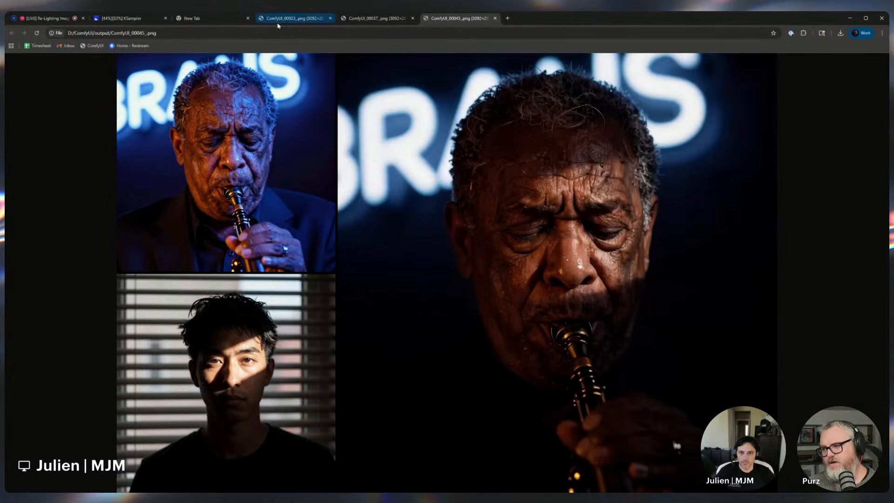
pyautogui.click(125, 19)
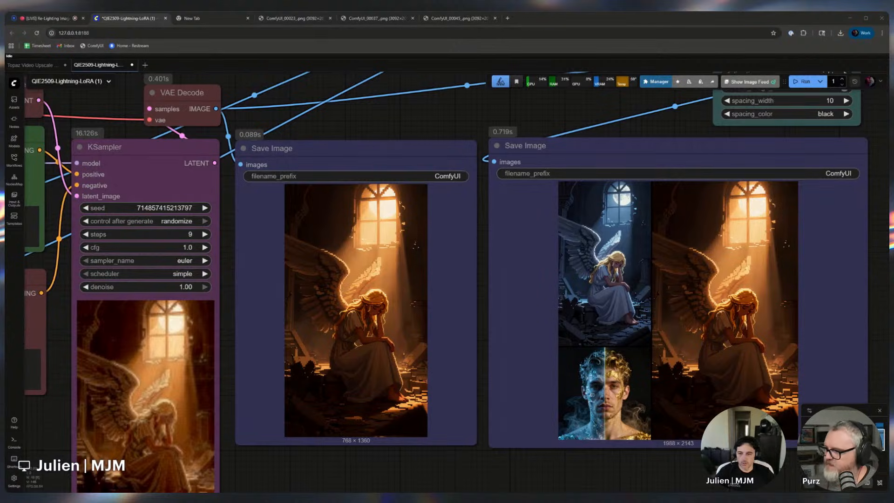
pyautogui.scroll(-1, 372, 425)
pyautogui.scroll(-1, 364, 427)
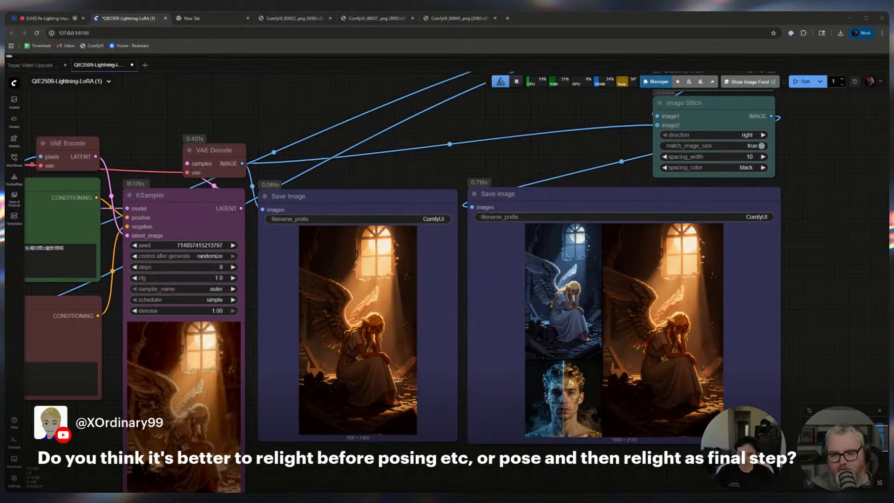
pyautogui.moveTo(342, 174); pyautogui.dragTo(363, 164)
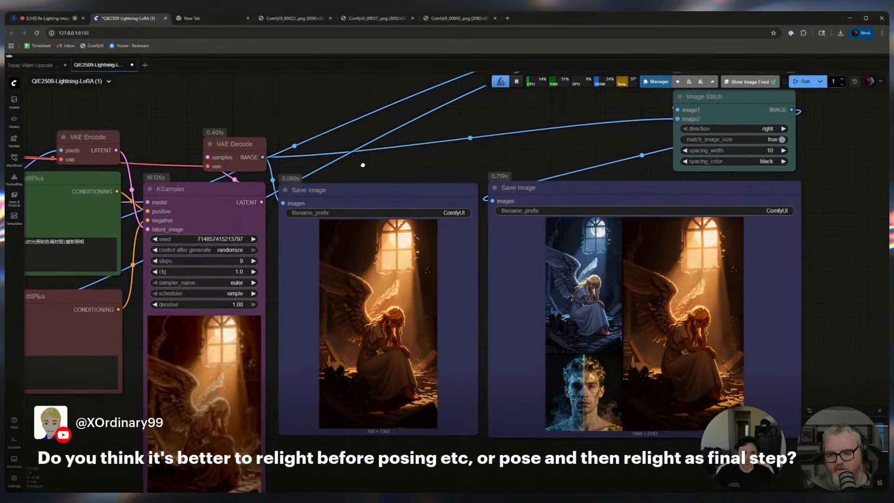
# Open more saved output images, ComfyUI_00047 through ComfyUI_00067, in browser tabs to compare relighting results
pyautogui.click(233, 18)
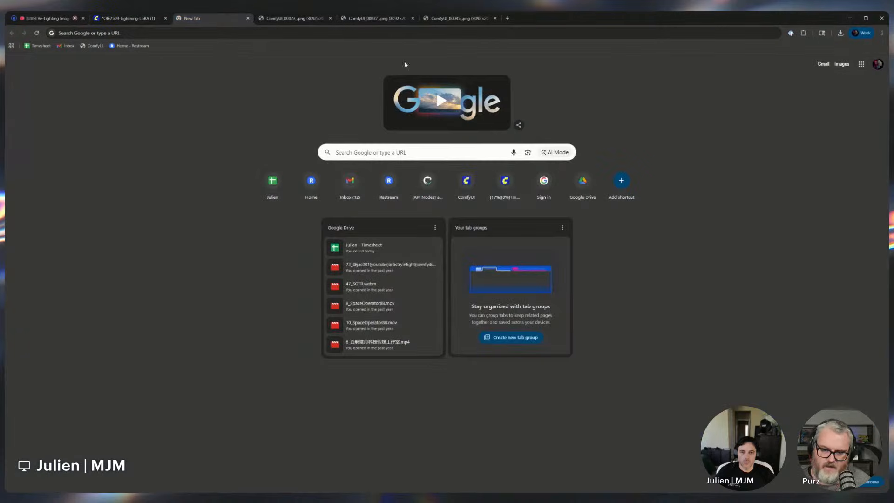
pyautogui.moveTo(888, 323); pyautogui.dragTo(714, 323)
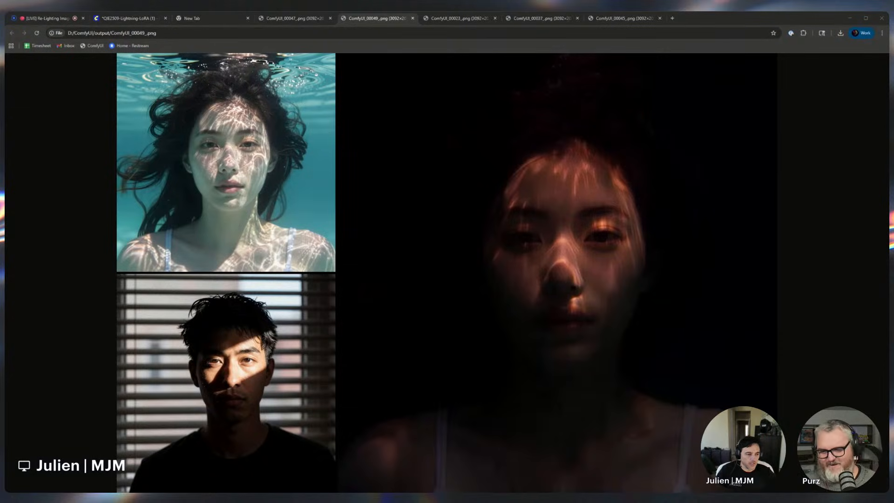
pyautogui.moveTo(889, 307); pyautogui.dragTo(689, 307)
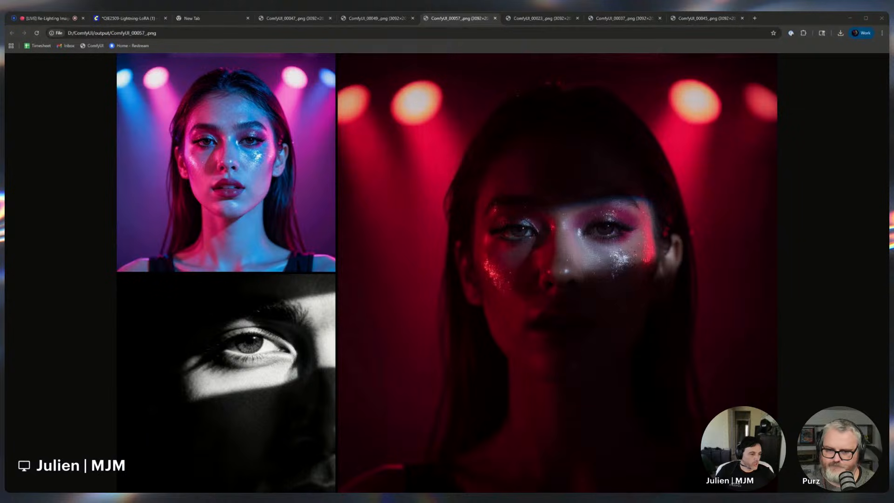
pyautogui.moveTo(887, 339); pyautogui.dragTo(599, 340)
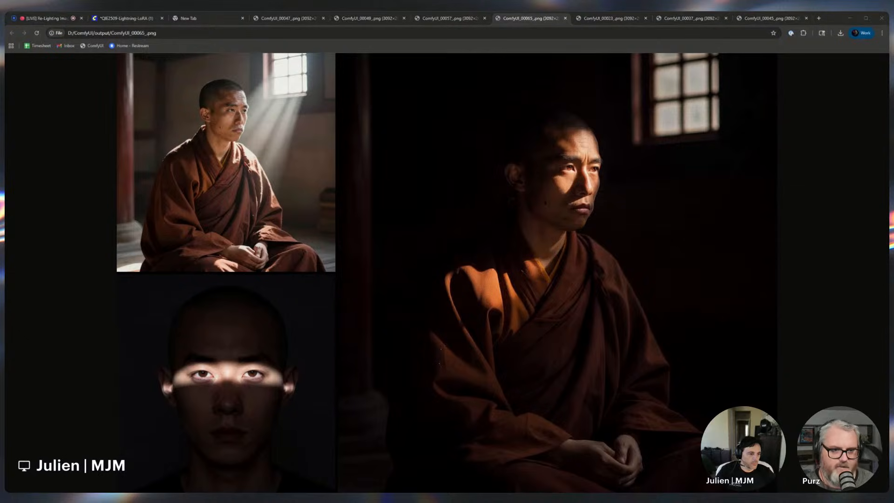
pyautogui.moveTo(893, 319); pyautogui.dragTo(688, 319)
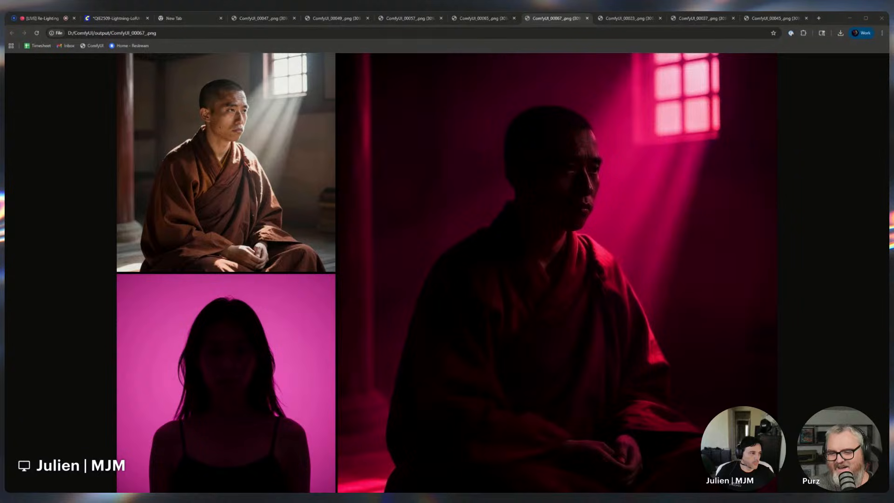
# Inspect the angel relighting result in the KSampler preview and Save Image nodes
pyautogui.click(120, 20)
pyautogui.moveTo(418, 446); pyautogui.dragTo(689, 363)
pyautogui.moveTo(317, 383); pyautogui.dragTo(688, 389)
pyautogui.scroll(2, 717, 368)
pyautogui.scroll(-4, 724, 364)
pyautogui.moveTo(725, 364); pyautogui.dragTo(345, 345)
pyautogui.scroll(2, 780, 395)
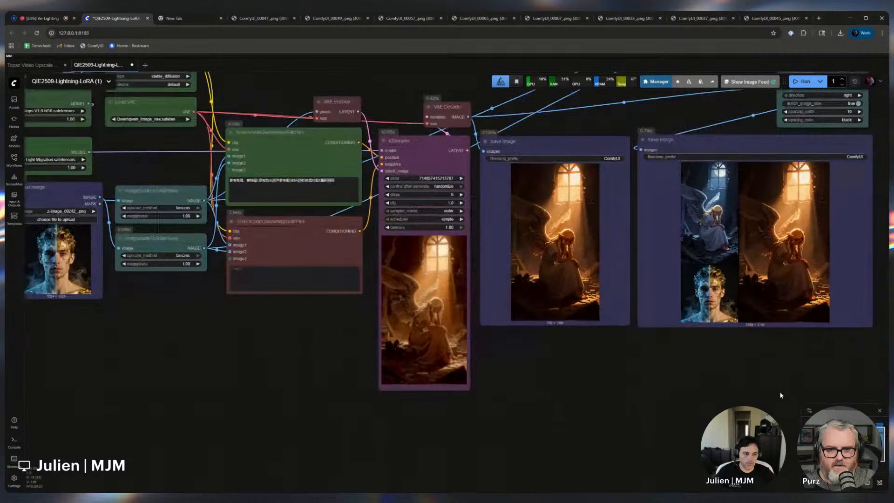
pyautogui.moveTo(780, 395); pyautogui.dragTo(777, 430)
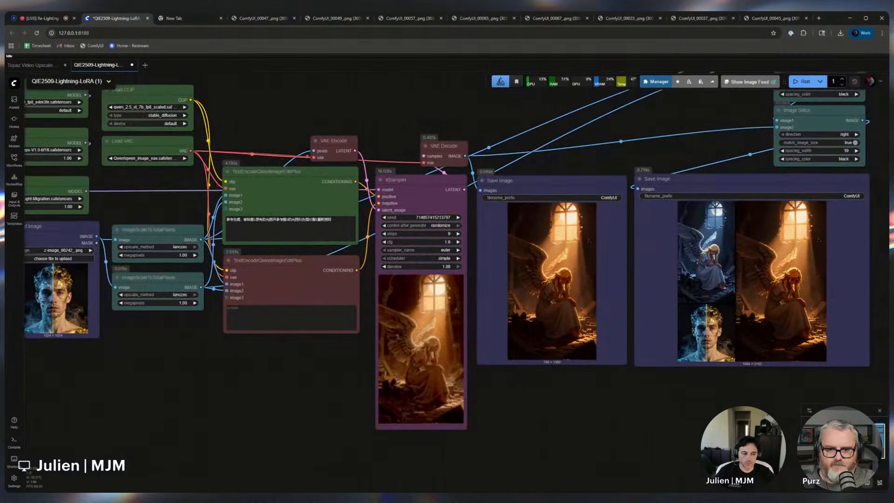
pyautogui.scroll(2, 787, 404)
pyautogui.moveTo(811, 401); pyautogui.dragTo(698, 439)
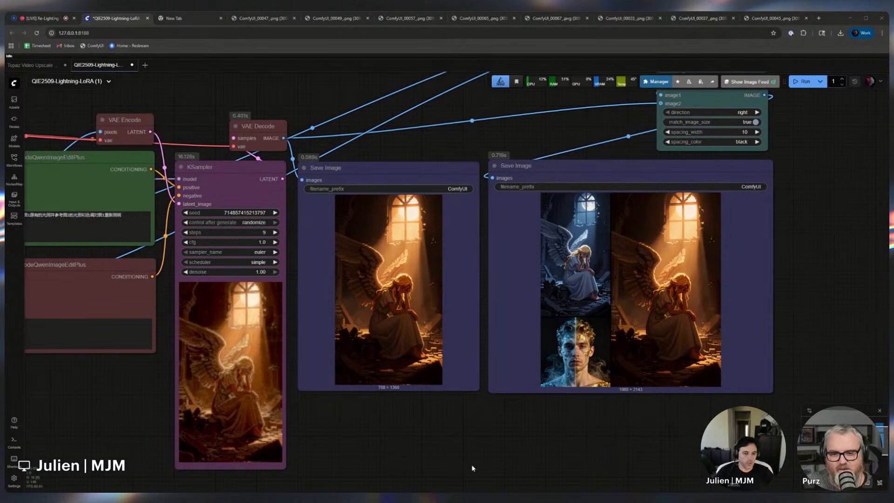
# Switch the second Load Image to z-image_00177_.png and queue the workflow
pyautogui.scroll(-1, 425, 445)
pyautogui.moveTo(425, 444); pyautogui.dragTo(559, 426)
pyautogui.scroll(-1, 558, 425)
pyautogui.scroll(-2, 350, 455)
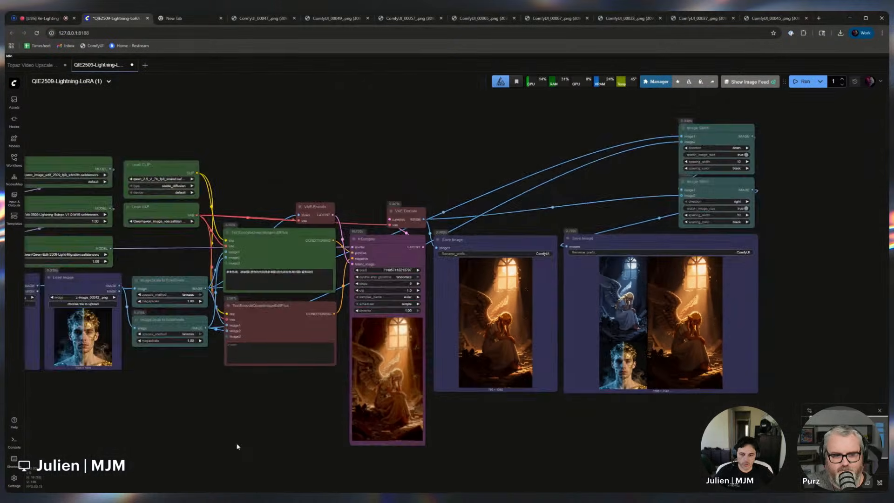
pyautogui.moveTo(238, 445); pyautogui.dragTo(579, 415)
pyautogui.scroll(4, 404, 412)
pyautogui.moveTo(289, 261); pyautogui.dragTo(319, 288)
pyautogui.scroll(3, 413, 345)
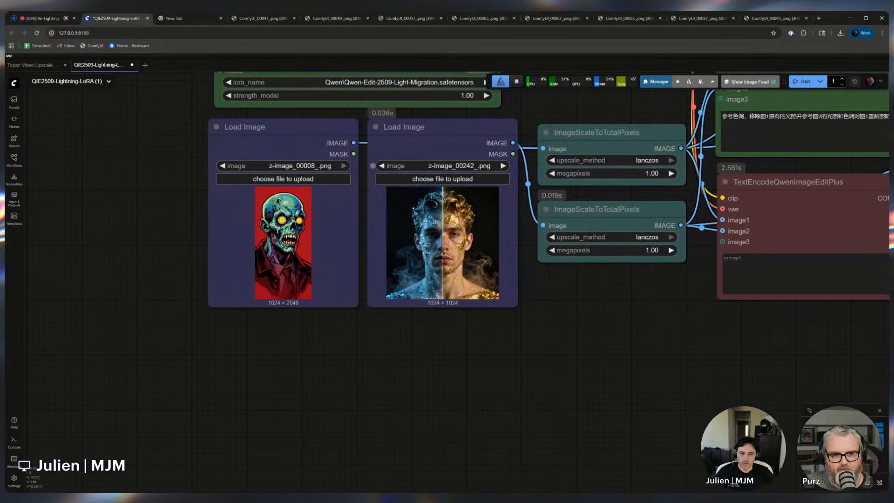
pyautogui.click(382, 166)
pyautogui.click(382, 166)
pyautogui.click(382, 165)
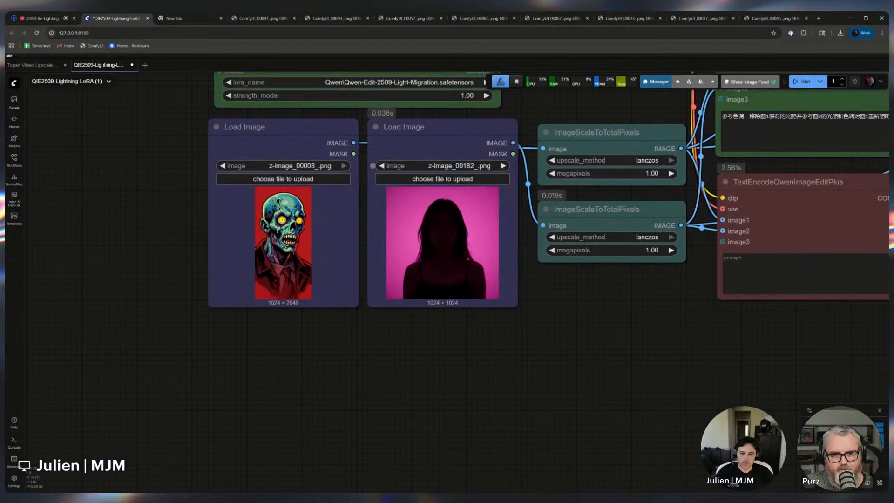
pyautogui.click(381, 165)
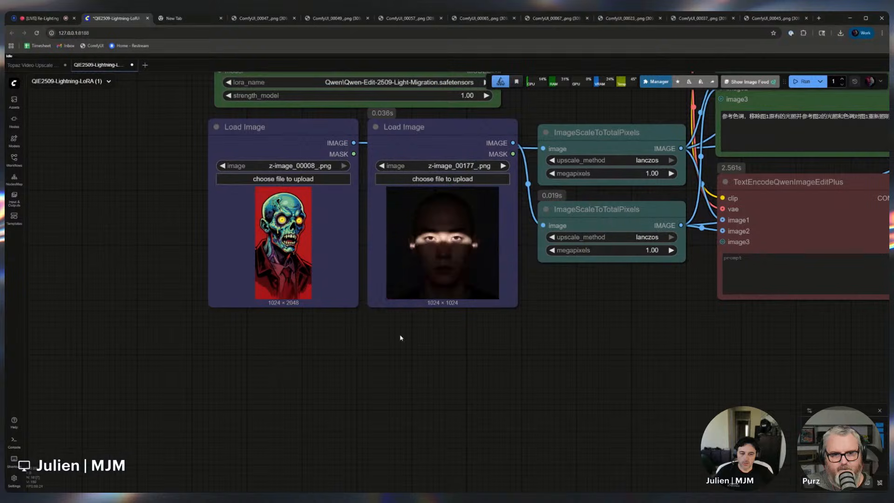
pyautogui.hotkey('ctrl', 'Return')
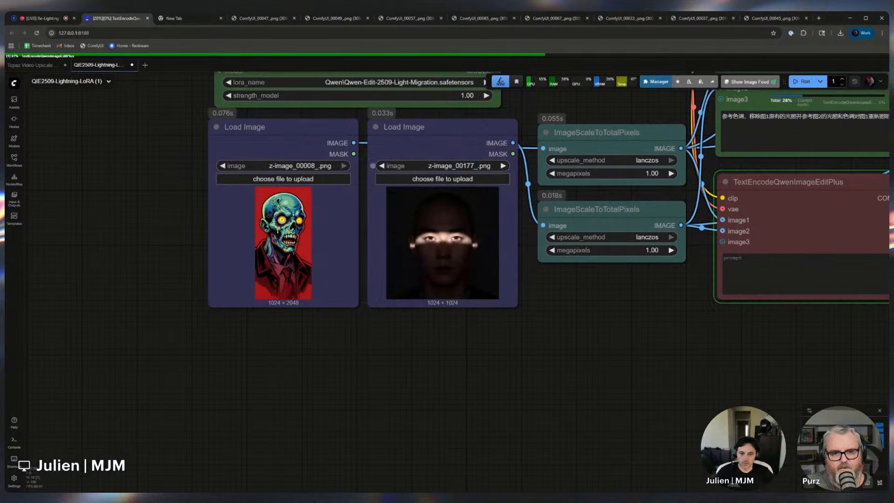
# Browse the second Load Image's files and set it to z-image_00178_.png
pyautogui.click(503, 165)
pyautogui.click(503, 165)
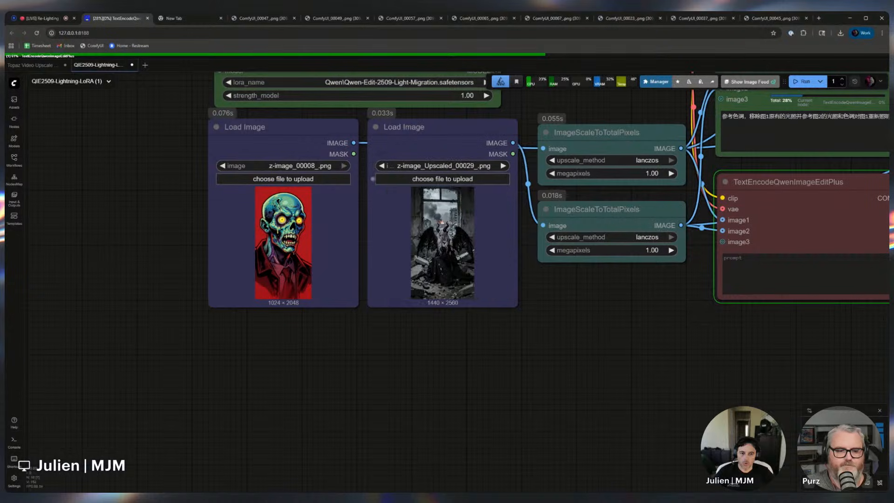
pyautogui.click(381, 165)
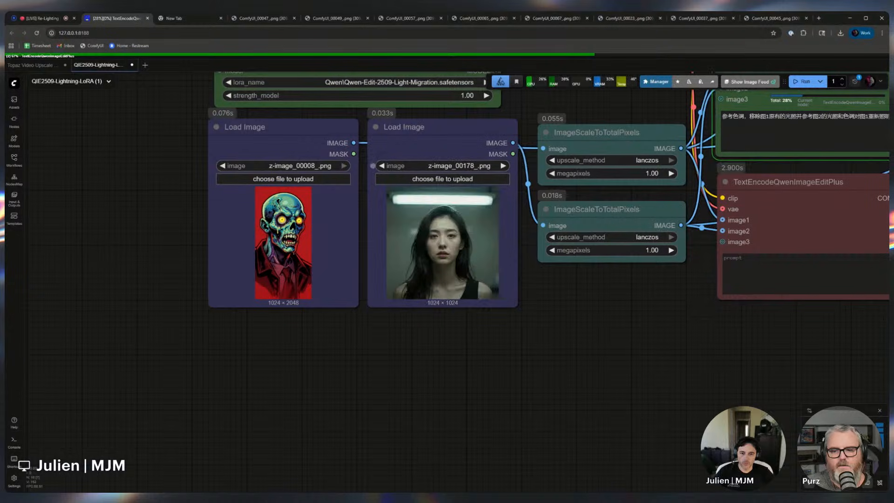
pyautogui.click(503, 166)
pyautogui.click(382, 166)
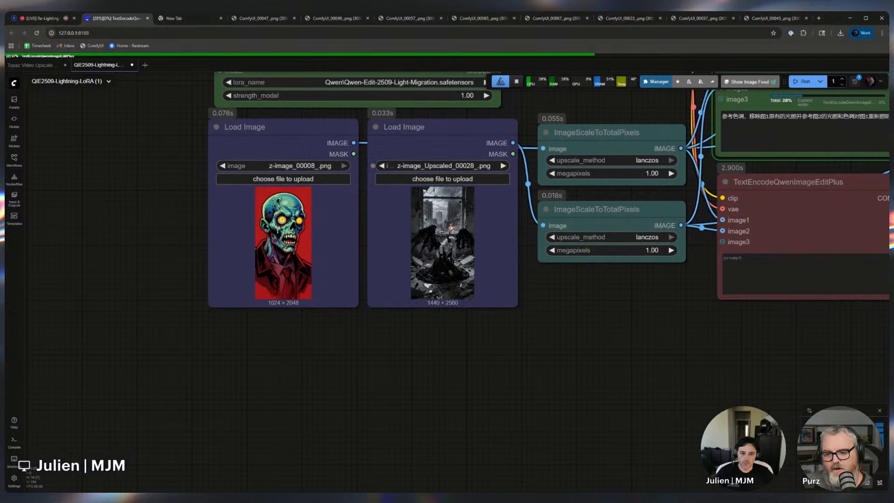
pyautogui.click(381, 165)
pyautogui.scroll(-2, 678, 389)
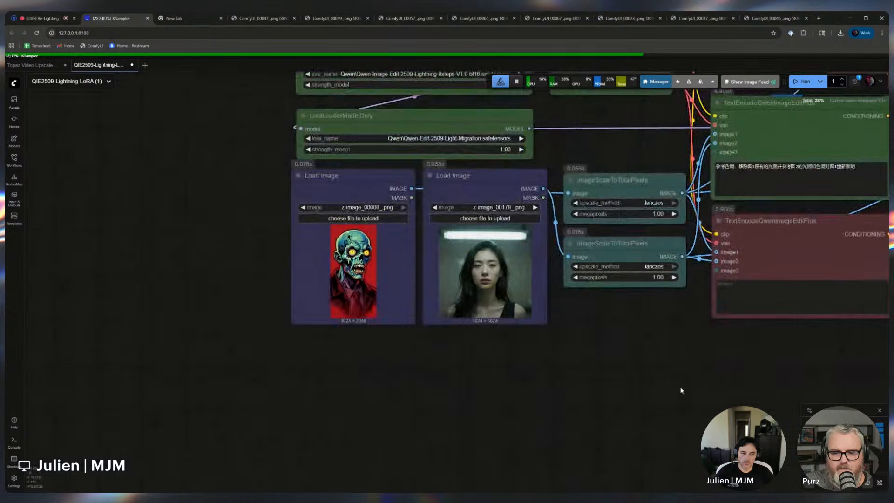
# Pan around the canvas to examine the zombie relighting result in the KSampler and Save Image nodes
pyautogui.moveTo(678, 389); pyautogui.dragTo(170, 432)
pyautogui.scroll(-3, 170, 432)
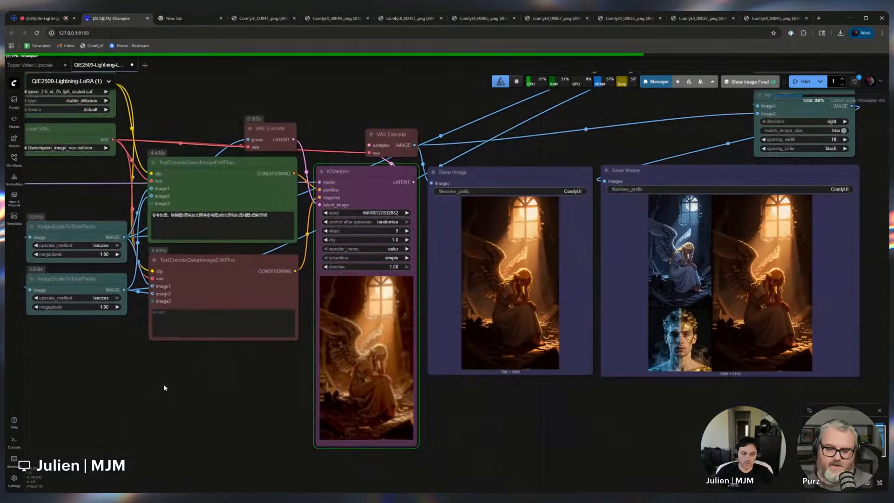
pyautogui.moveTo(166, 384); pyautogui.dragTo(255, 367)
pyautogui.scroll(-1, 279, 359)
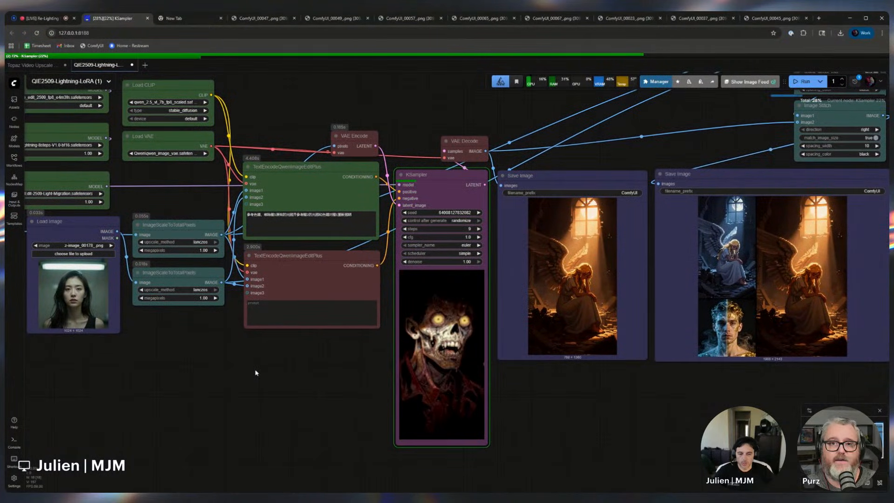
pyautogui.scroll(-2, 253, 387)
pyautogui.moveTo(260, 385); pyautogui.dragTo(386, 355)
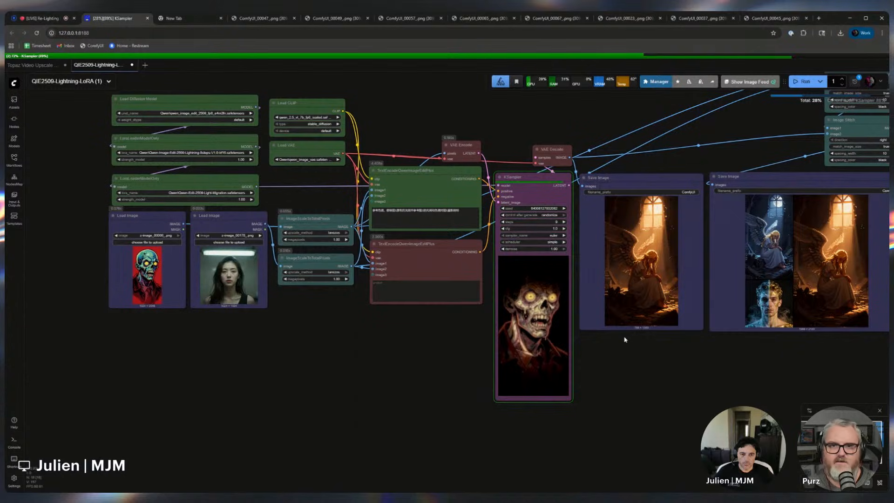
pyautogui.moveTo(684, 335); pyautogui.dragTo(532, 388)
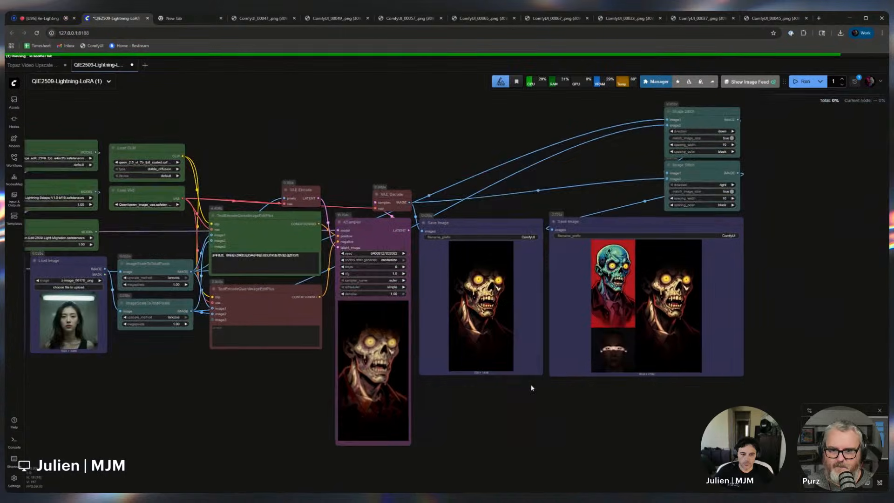
pyautogui.scroll(4, 677, 380)
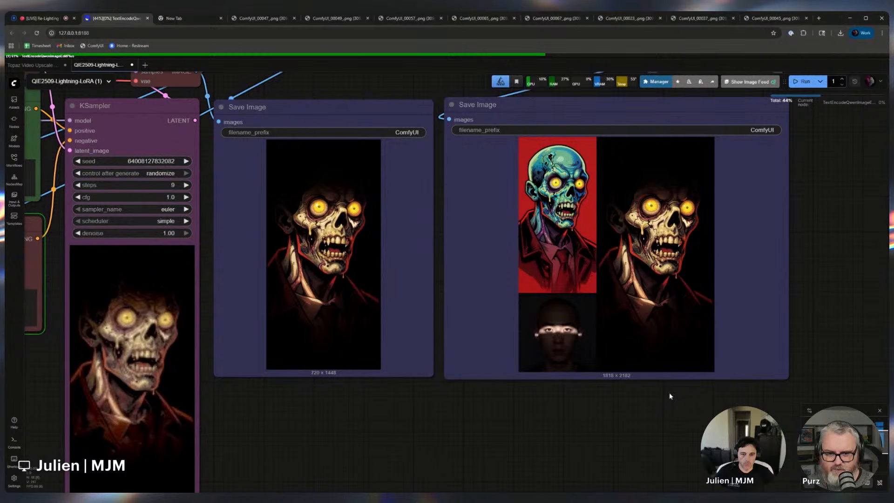
pyautogui.scroll(1, 670, 396)
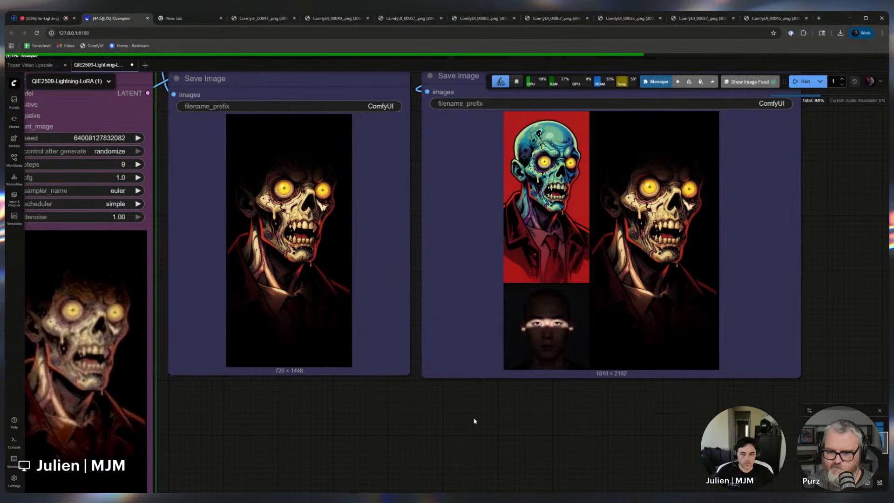
pyautogui.moveTo(339, 423); pyautogui.dragTo(420, 421)
pyautogui.scroll(-1, 419, 420)
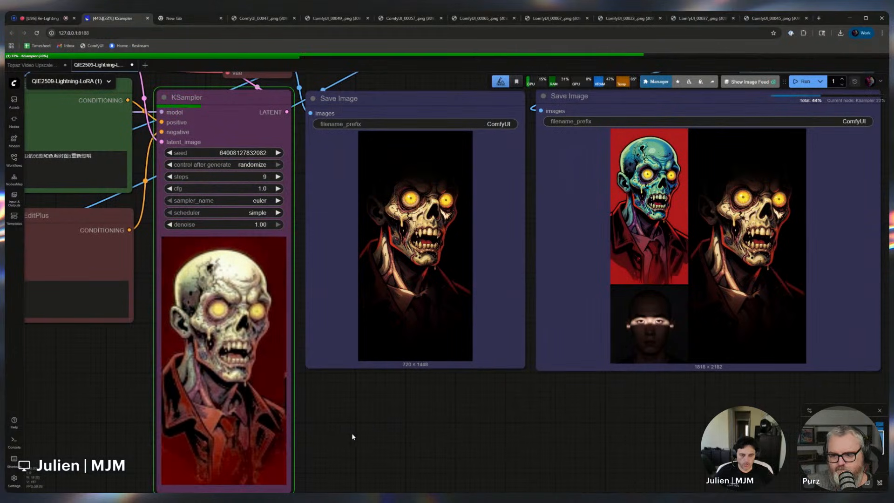
pyautogui.scroll(-3, 353, 426)
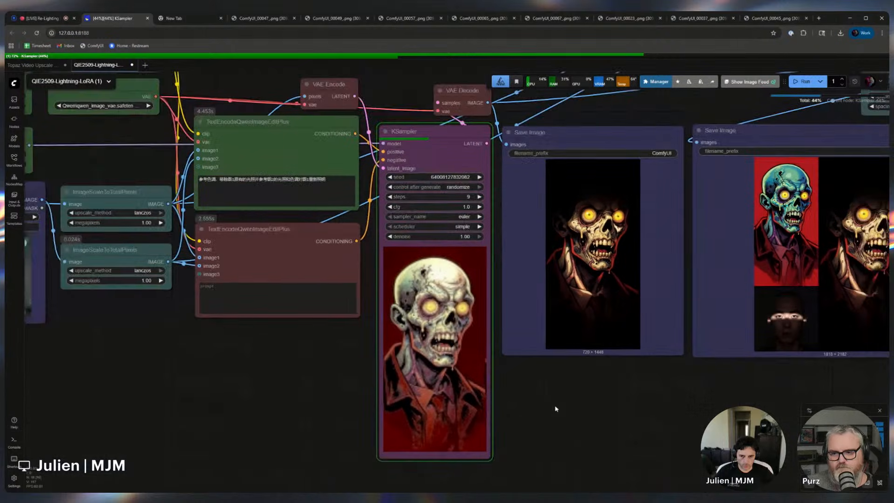
pyautogui.scroll(-3, 279, 407)
# Zoom into the Save Image nodes to compare the relit zombie with the woman lighting reference
pyautogui.scroll(1, 335, 385)
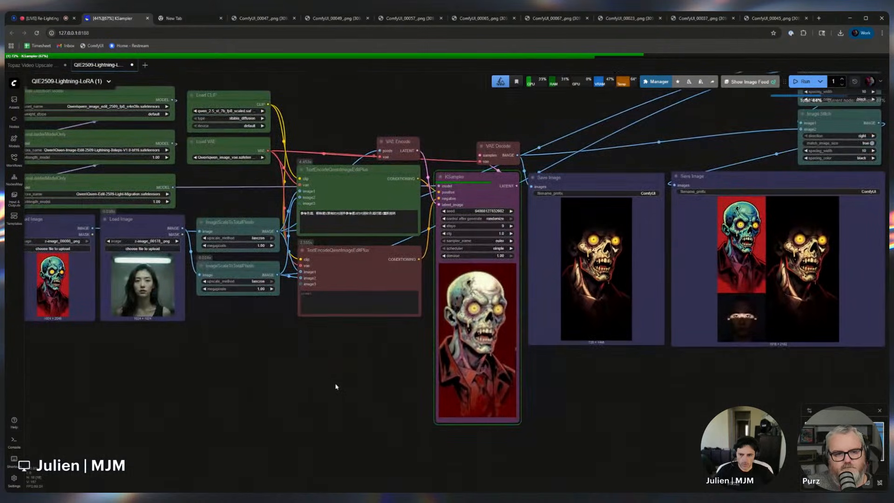
pyautogui.scroll(1, 279, 373)
pyautogui.scroll(2, 144, 328)
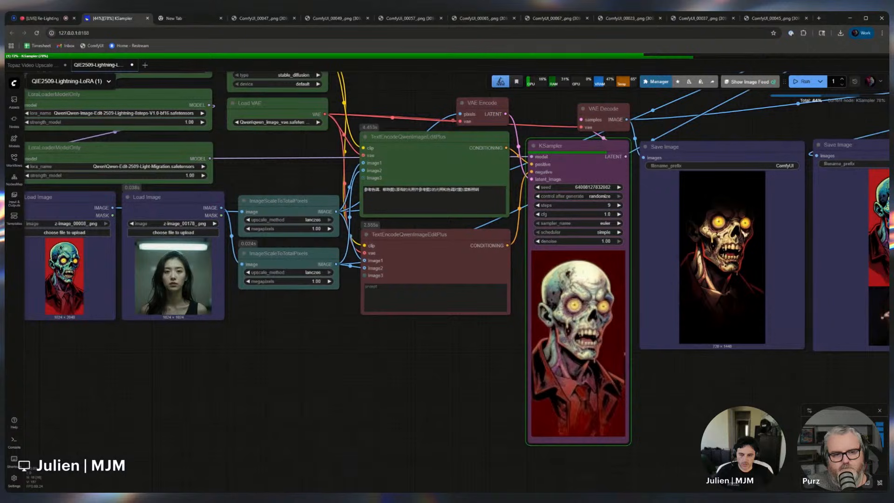
pyautogui.scroll(2, 72, 300)
pyautogui.moveTo(147, 370); pyautogui.dragTo(212, 376)
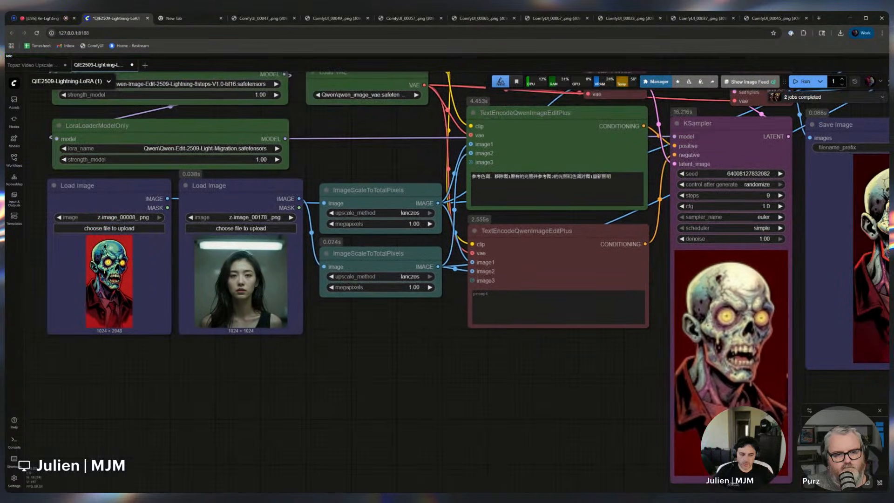
pyautogui.moveTo(551, 378); pyautogui.dragTo(261, 386)
pyautogui.scroll(-2, 262, 387)
pyautogui.scroll(2, 690, 342)
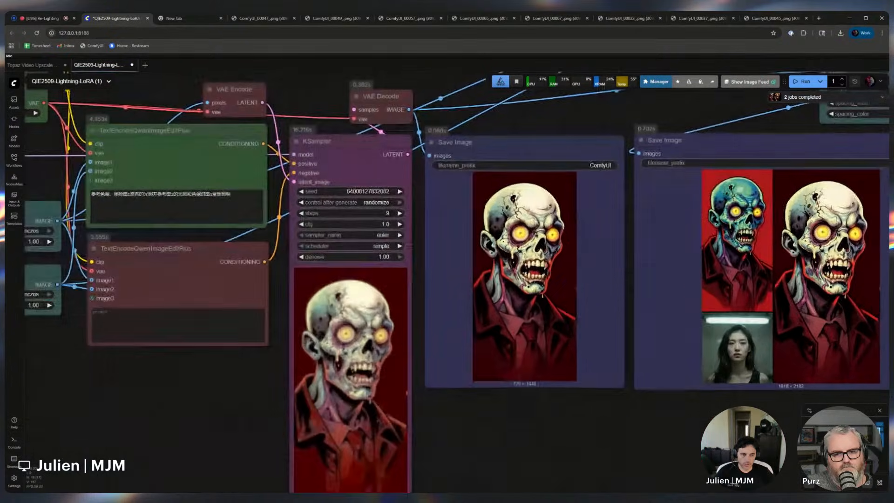
pyautogui.moveTo(672, 379); pyautogui.dragTo(462, 381)
pyautogui.scroll(5, 632, 399)
pyautogui.moveTo(632, 399); pyautogui.dragTo(626, 442)
pyautogui.scroll(-1, 626, 442)
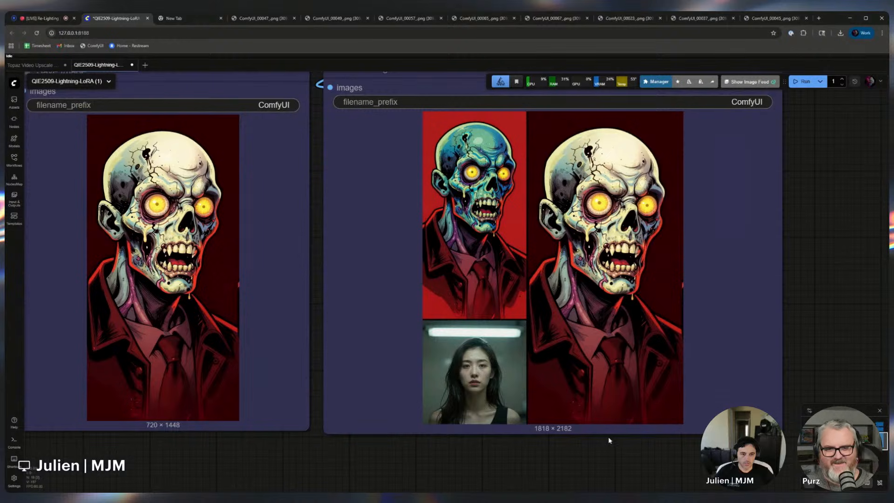
pyautogui.scroll(-2, 608, 440)
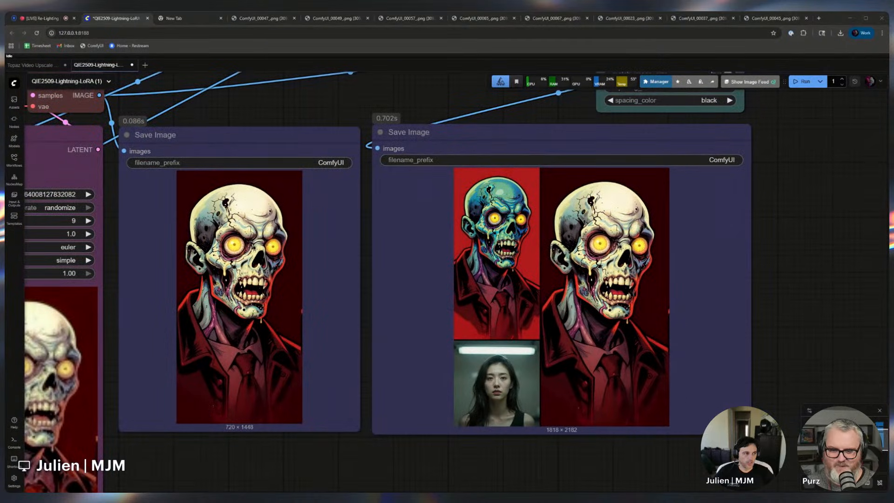
pyautogui.scroll(-4, 326, 440)
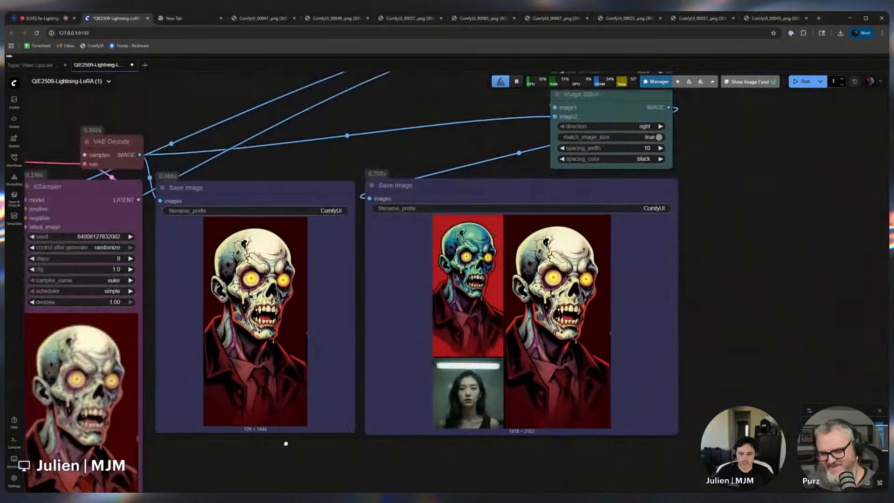
# Set the second Load Image to z-image_00009_.png and queue the workflow
pyautogui.moveTo(279, 442); pyautogui.dragTo(666, 337)
pyautogui.moveTo(189, 395); pyautogui.dragTo(498, 375)
pyautogui.scroll(3, 499, 373)
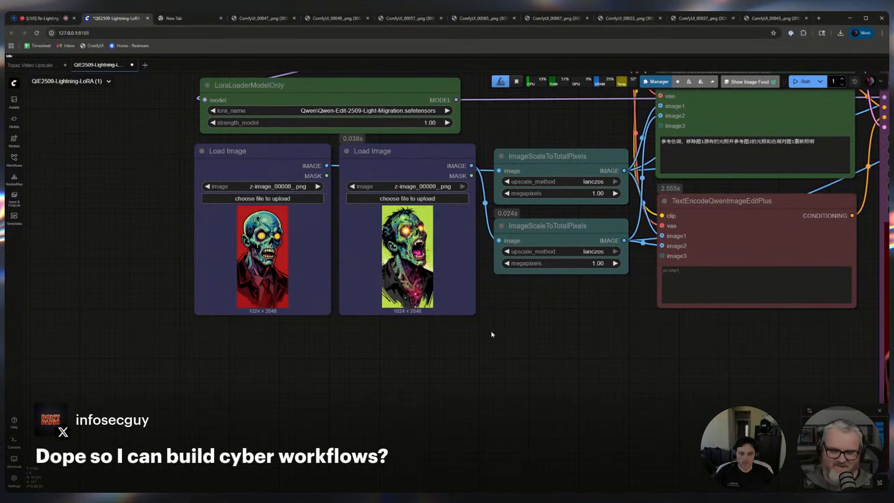
pyautogui.click(495, 348)
pyautogui.hotkey('ctrl', 'Return')
# Set the second Load Image to z-image_00015_.png and queue the workflow twice
pyautogui.scroll(-3, 518, 356)
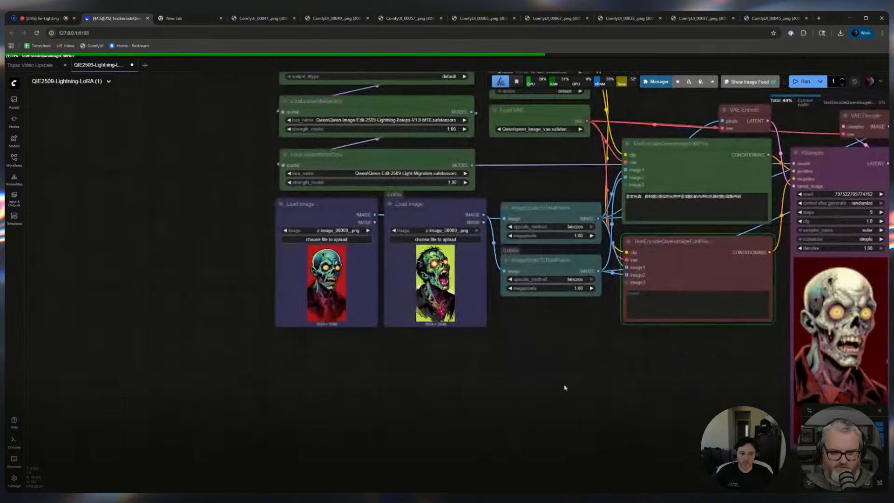
pyautogui.moveTo(606, 394); pyautogui.dragTo(337, 400)
pyautogui.scroll(-2, 468, 393)
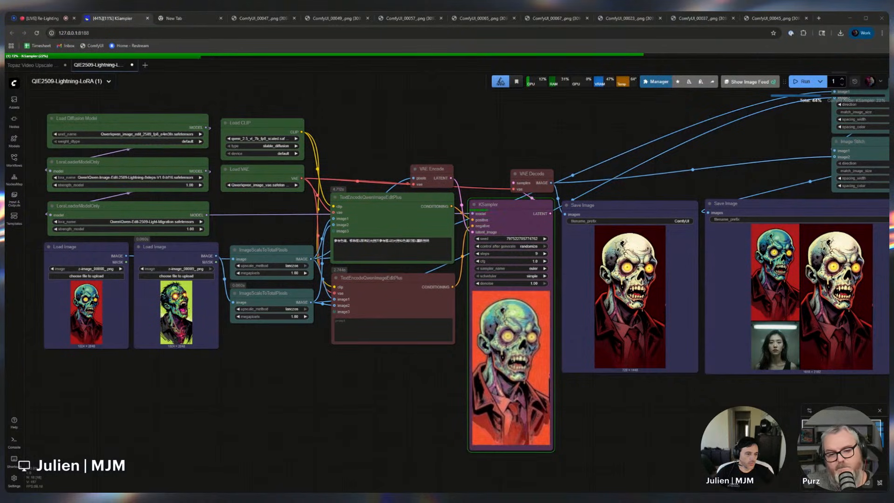
pyautogui.doubleClick(252, 390)
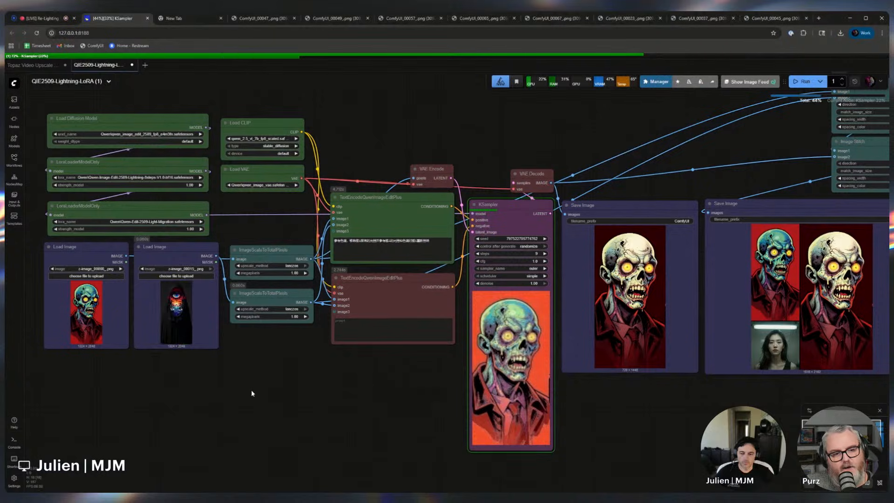
pyautogui.hotkey('ctrl', 'Return')
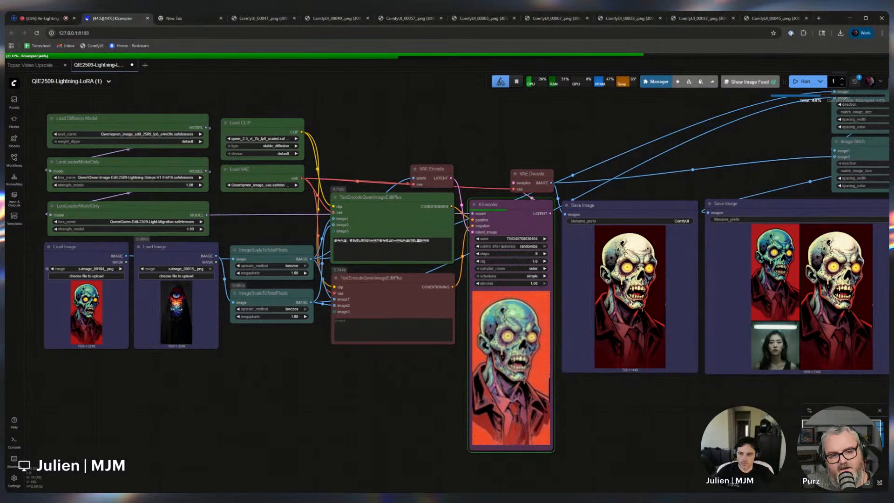
pyautogui.hotkey('ctrl', 'Return')
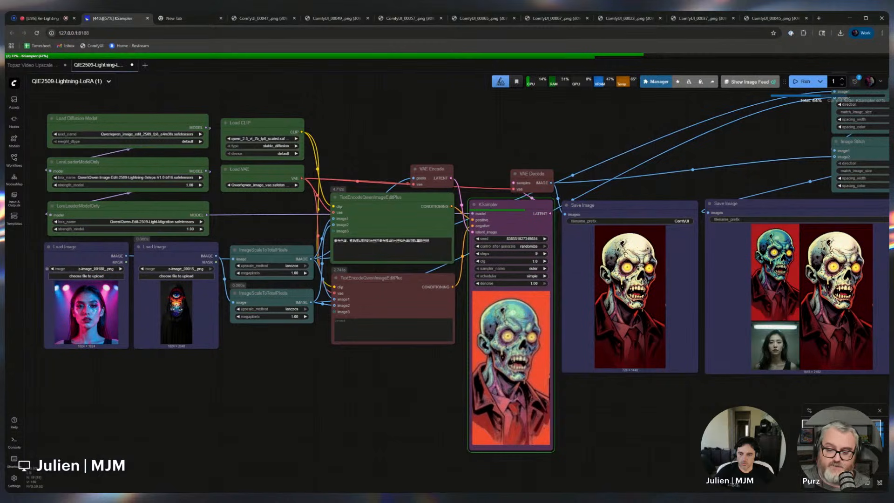
# Step the first Load Image back to z-image_00174_.png and watch the new relighting results
pyautogui.click(52, 268)
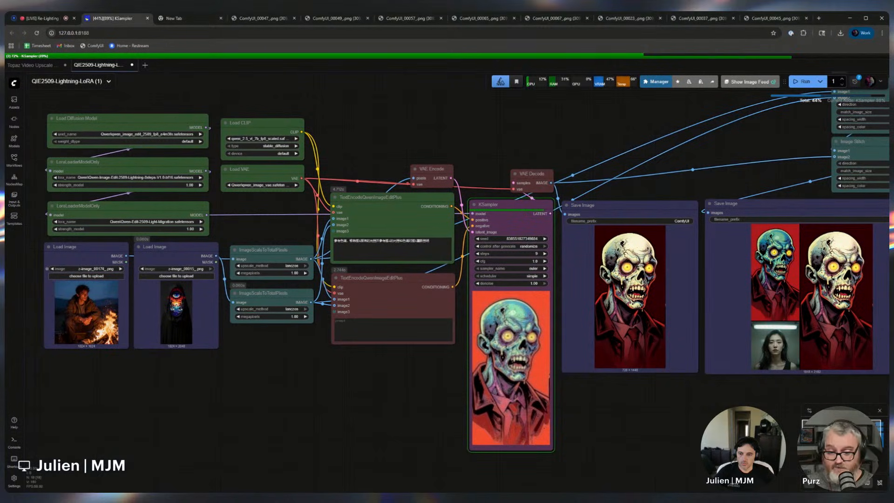
pyautogui.click(52, 269)
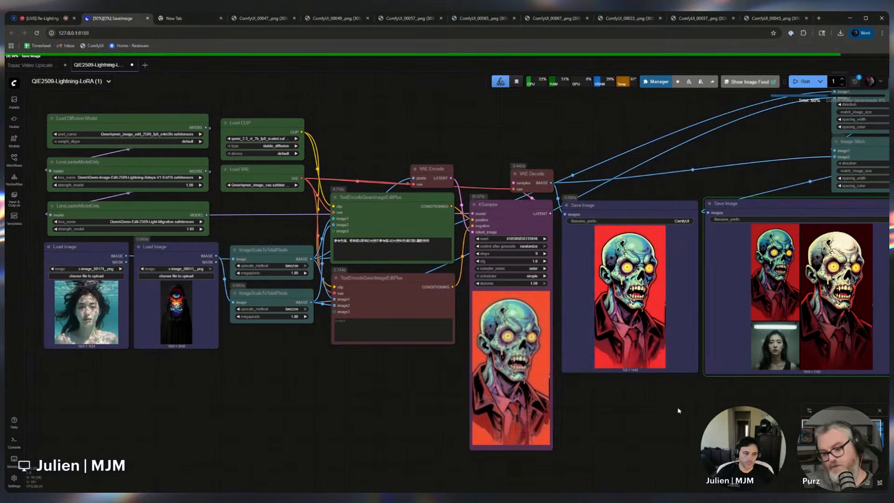
pyautogui.moveTo(663, 391); pyautogui.dragTo(564, 413)
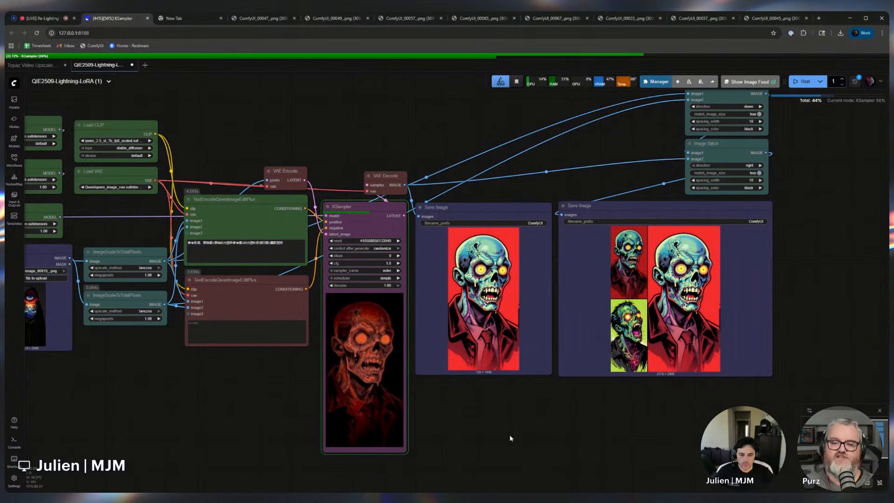
pyautogui.moveTo(510, 436); pyautogui.dragTo(579, 424)
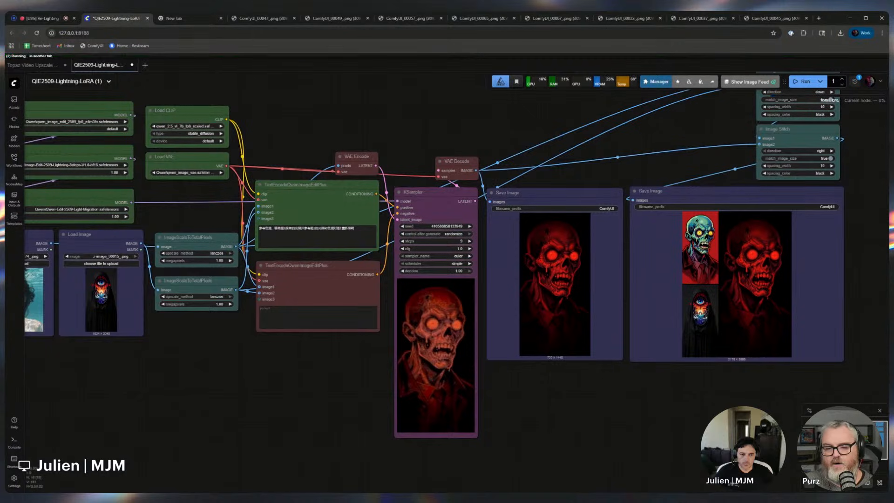
pyautogui.moveTo(724, 387); pyautogui.dragTo(642, 429)
pyautogui.moveTo(536, 451); pyautogui.dragTo(612, 446)
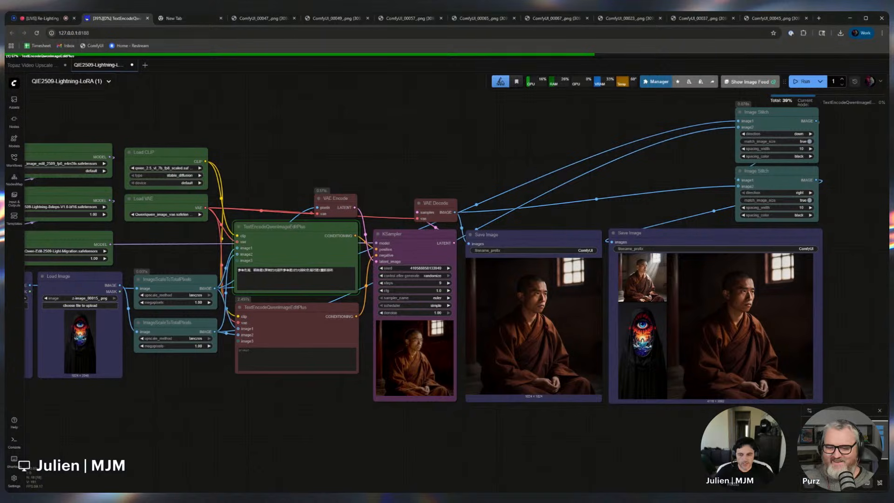
pyautogui.moveTo(96, 415); pyautogui.dragTo(220, 417)
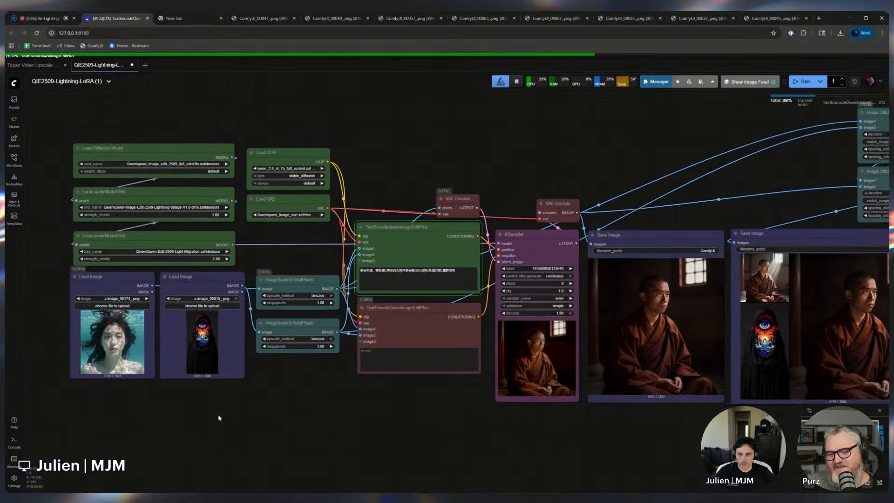
pyautogui.moveTo(334, 434); pyautogui.dragTo(255, 437)
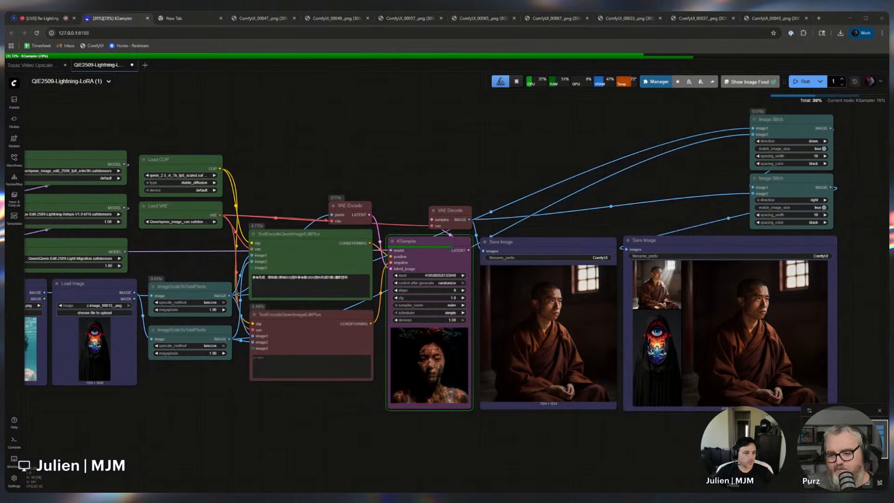
pyautogui.click(281, 456)
pyautogui.moveTo(283, 450); pyautogui.dragTo(304, 456)
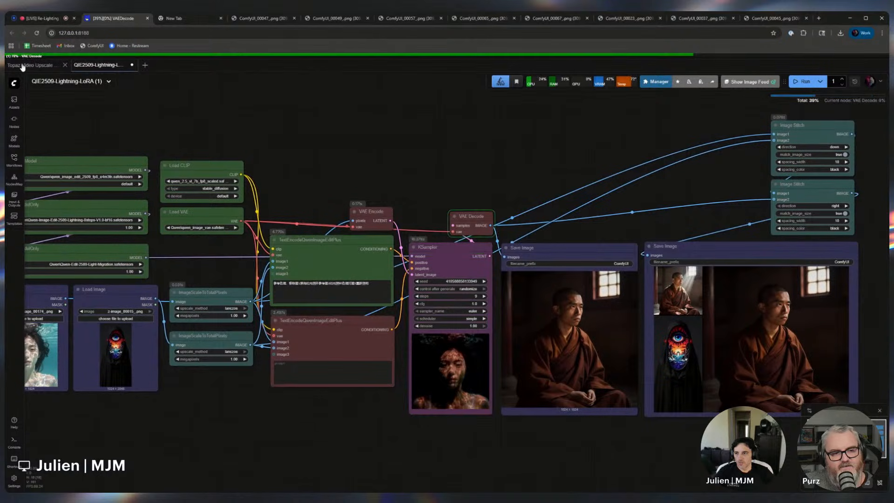
pyautogui.moveTo(112, 119); pyautogui.dragTo(190, 148)
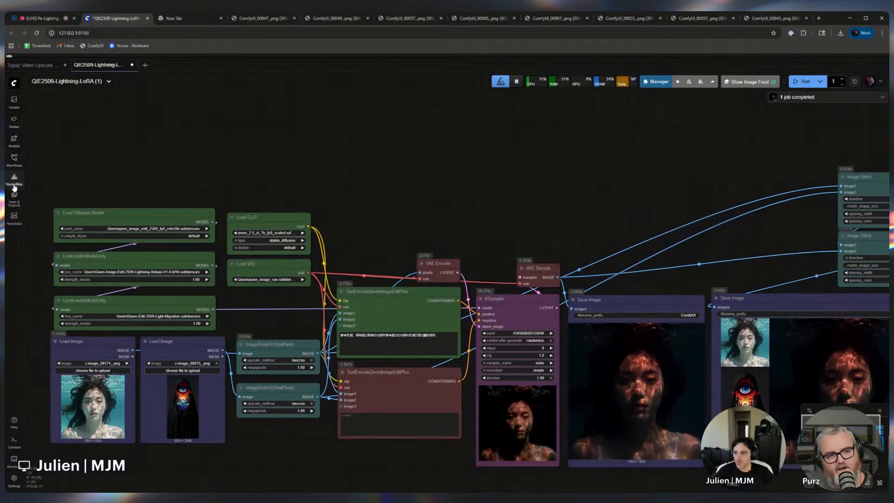
# Browse the image workflow templates, searching for Qwen templates, then close the browser
pyautogui.click(14, 217)
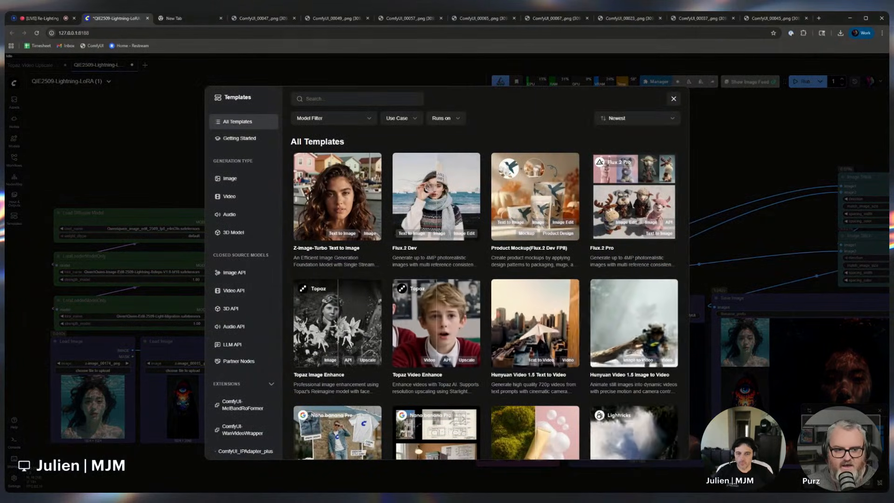
pyautogui.click(224, 178)
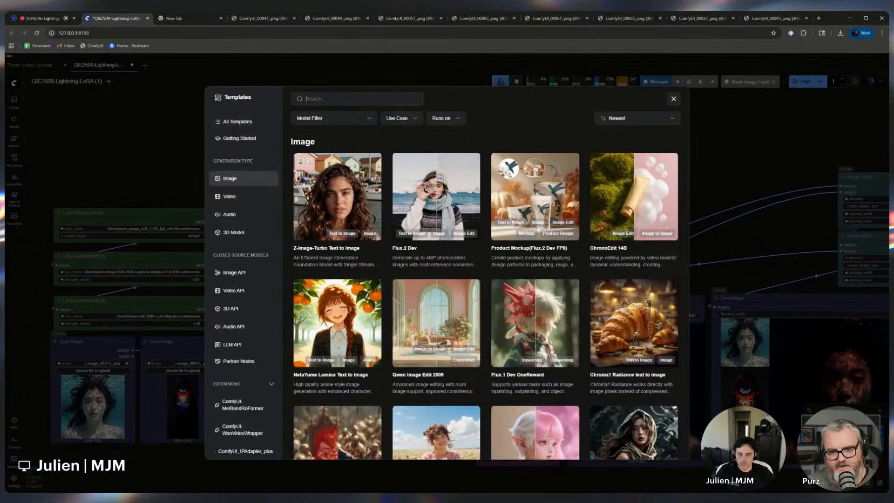
pyautogui.write('qw')
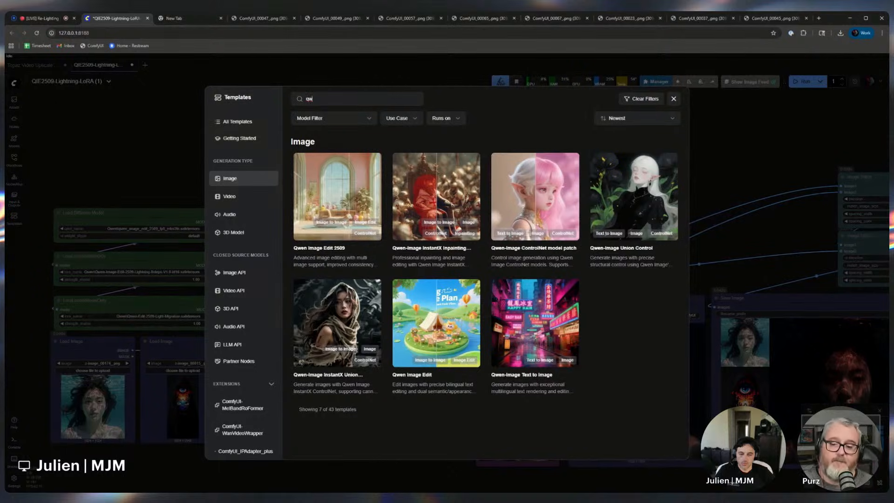
pyautogui.click(672, 99)
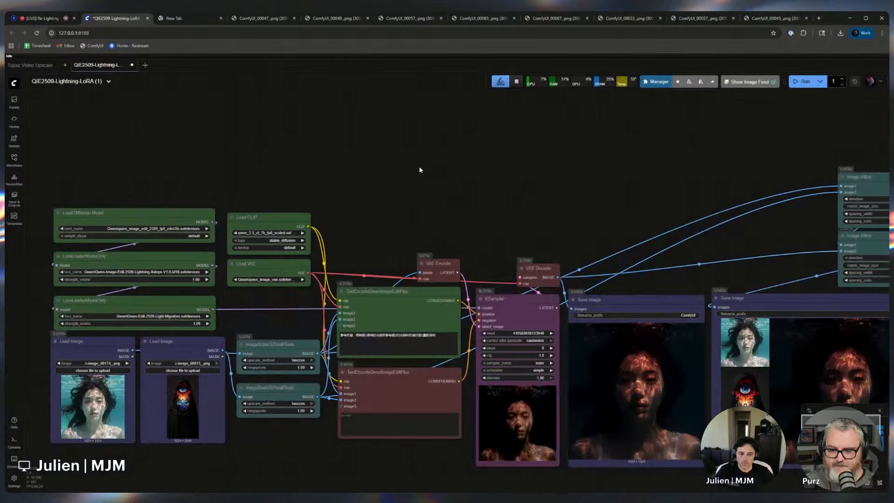
pyautogui.scroll(-3, 420, 170)
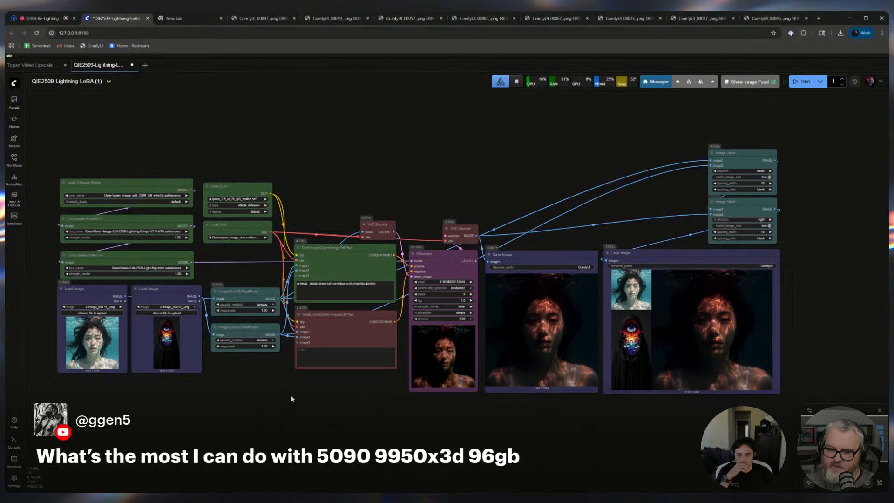
pyautogui.moveTo(292, 399); pyautogui.dragTo(325, 421)
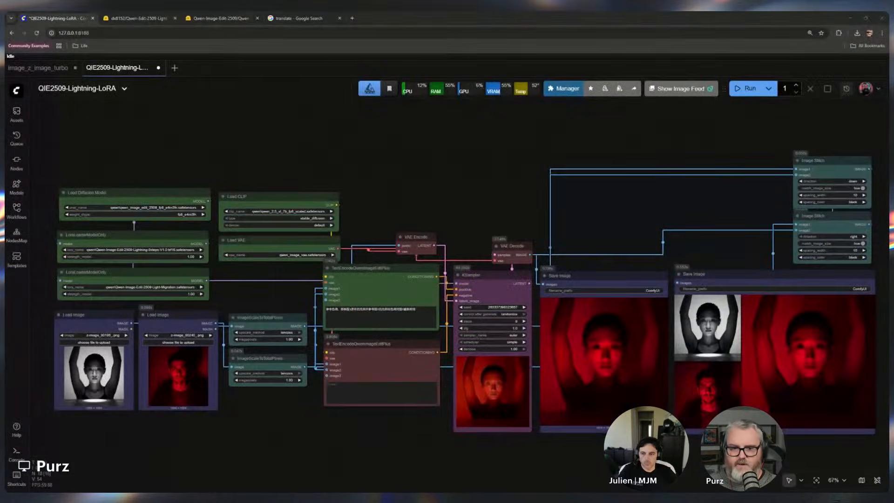
pyautogui.scroll(-3, 403, 191)
pyautogui.scroll(3, 397, 187)
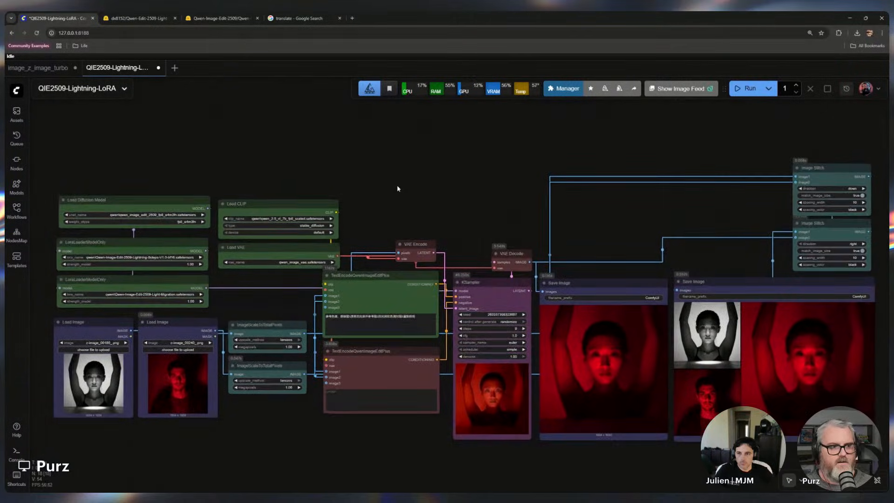
# Select and delete all nodes on the workflow canvas
pyautogui.moveTo(397, 185); pyautogui.dragTo(362, 172)
pyautogui.hotkey('ctrl', 'a')
pyautogui.press('Delete')
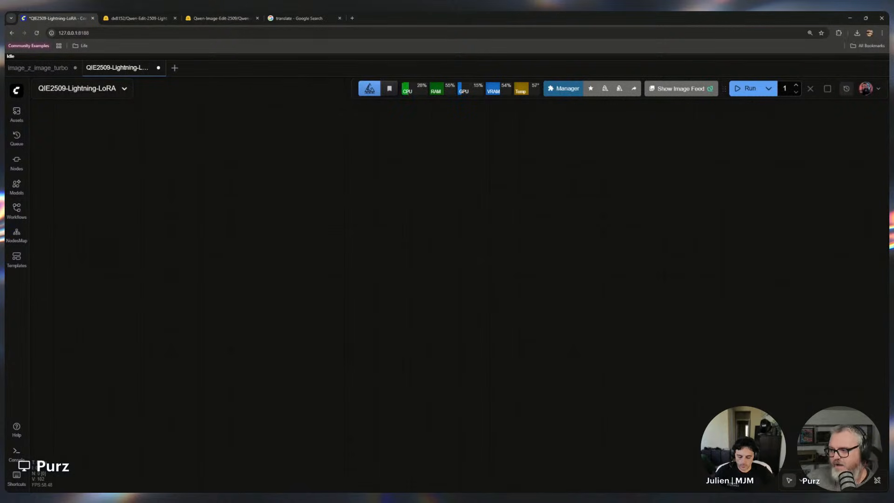
# Open the Qwen Image Edit 2509 template from the image templates and dismiss the missing models dialog
pyautogui.click(16, 258)
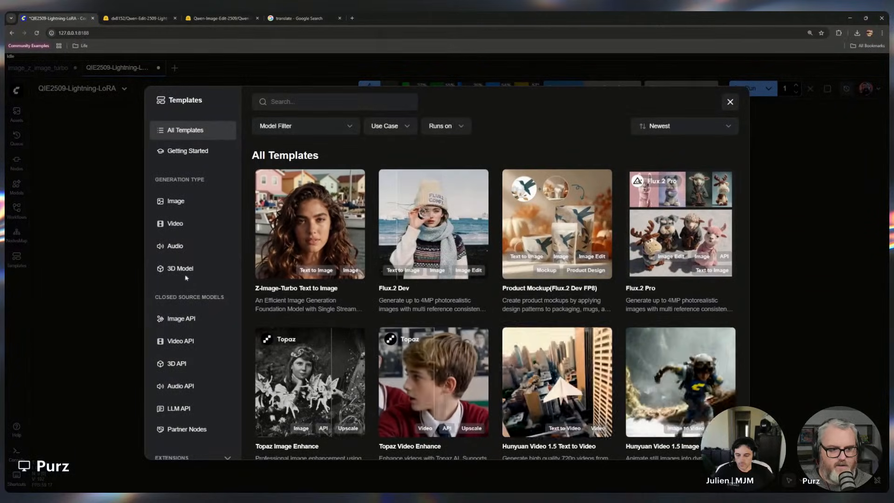
pyautogui.click(177, 201)
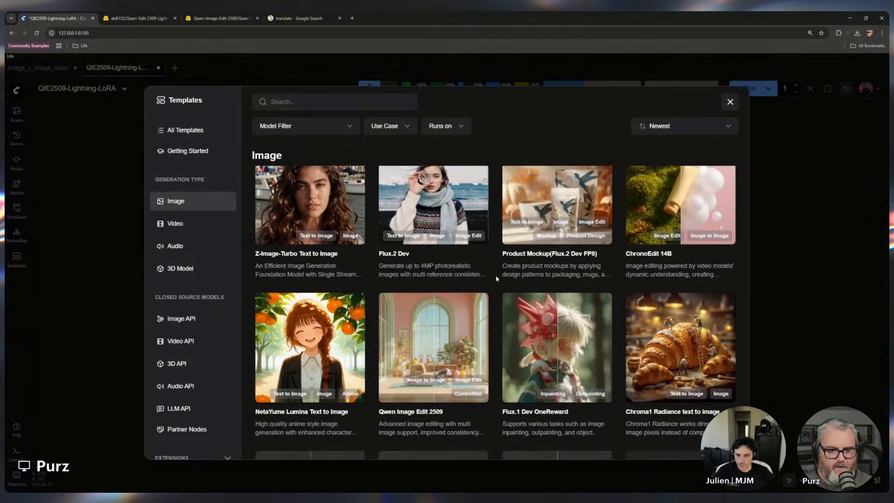
pyautogui.scroll(-2, 441, 334)
pyautogui.click(424, 335)
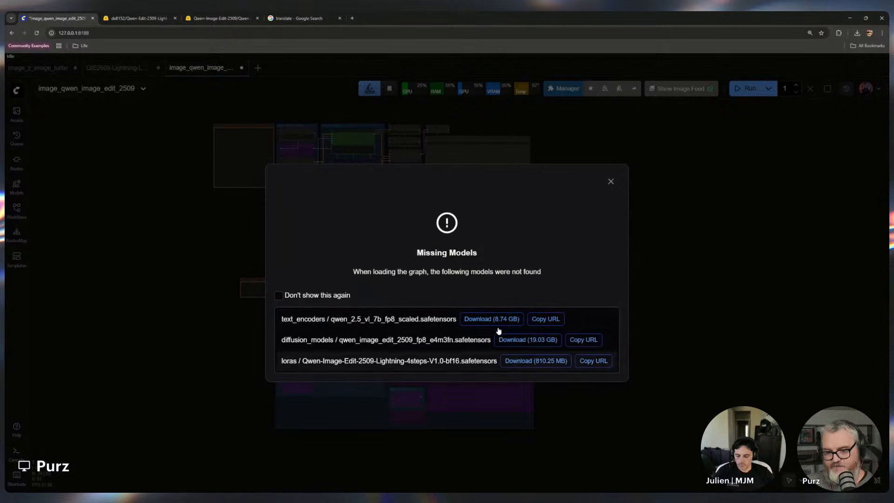
pyautogui.click(611, 181)
# Examine the template's model links note and the listed model storage locations
pyautogui.scroll(6, 214, 160)
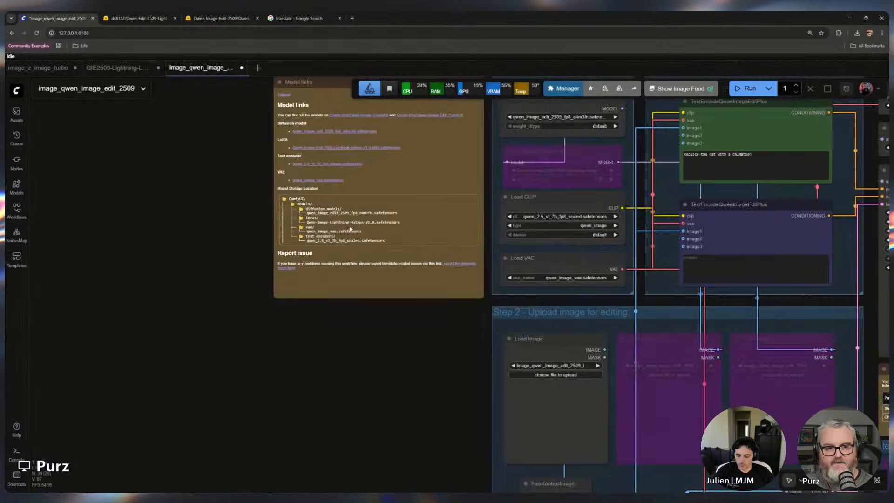
pyautogui.scroll(10, 235, 250)
pyautogui.moveTo(236, 249); pyautogui.dragTo(4, 374)
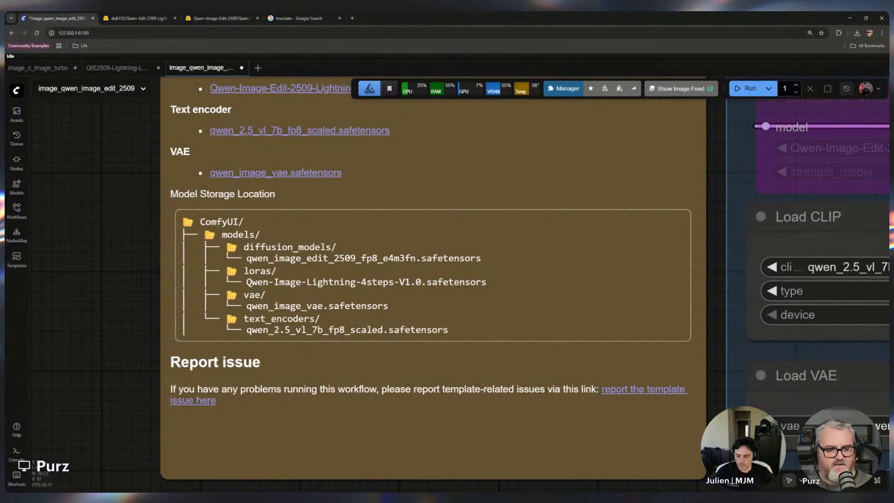
pyautogui.scroll(-10, 206, 420)
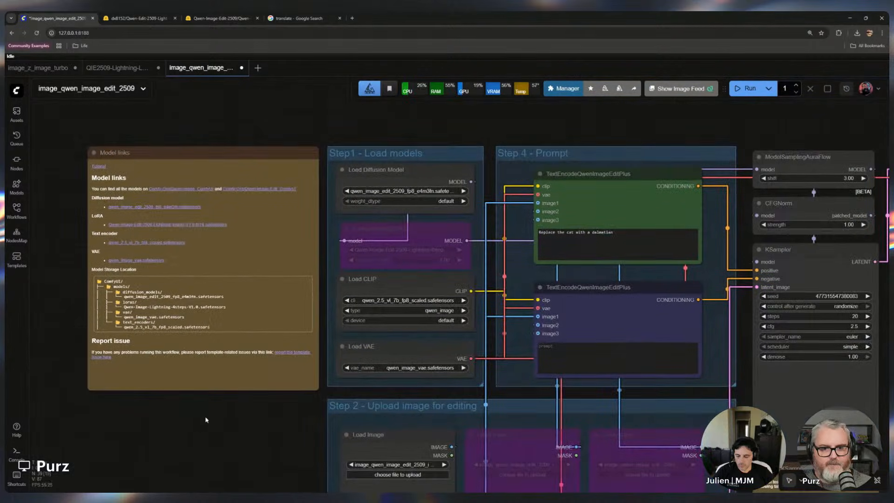
pyautogui.moveTo(241, 442); pyautogui.dragTo(295, 409)
pyautogui.scroll(-1, 139, 438)
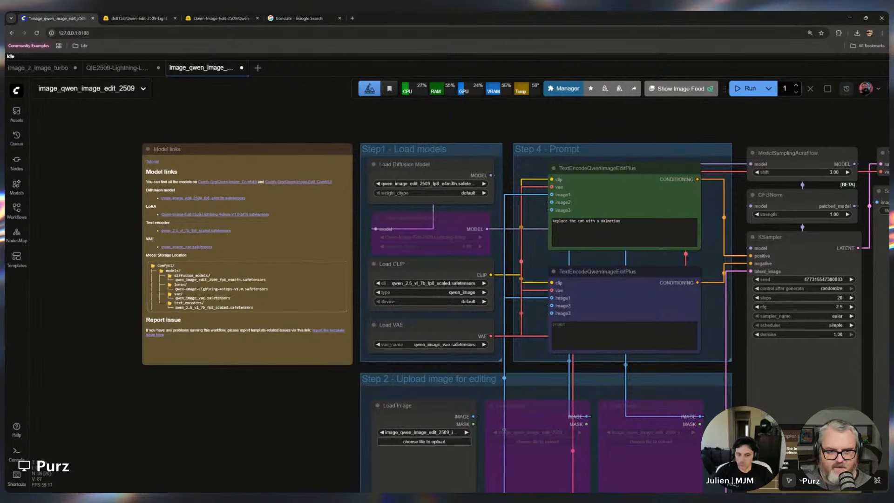
# Un-bypass the LoraLoaderModelOnly node holding the Qwen-Image-Edit-2509 Lightning 4-step LoRA
pyautogui.click(444, 166)
pyautogui.scroll(3, 542, 151)
pyautogui.scroll(2, 503, 176)
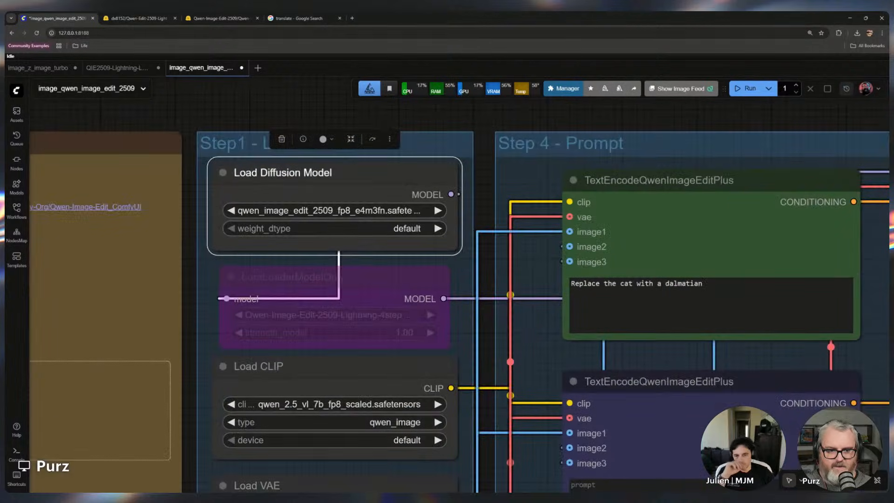
pyautogui.click(226, 315)
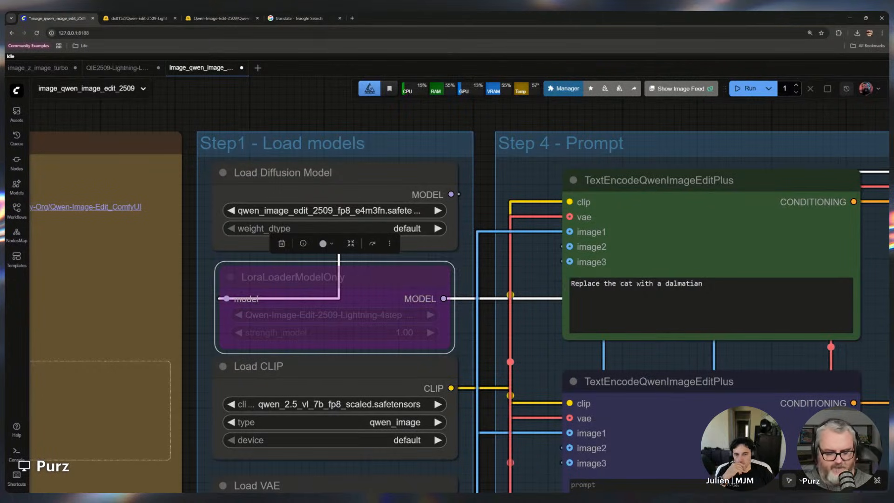
pyautogui.click(372, 243)
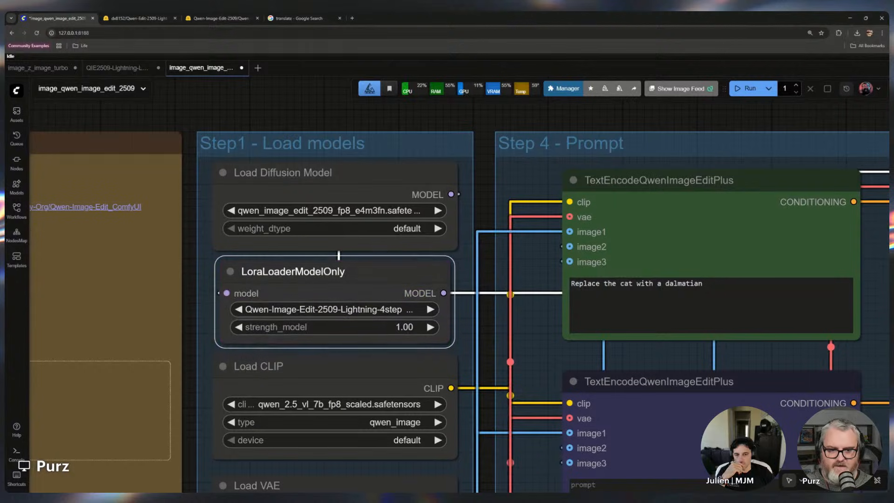
# Set the KSampler steps to 4 and cfg to 1.0
pyautogui.scroll(-3, 453, 289)
pyautogui.scroll(-5, 441, 297)
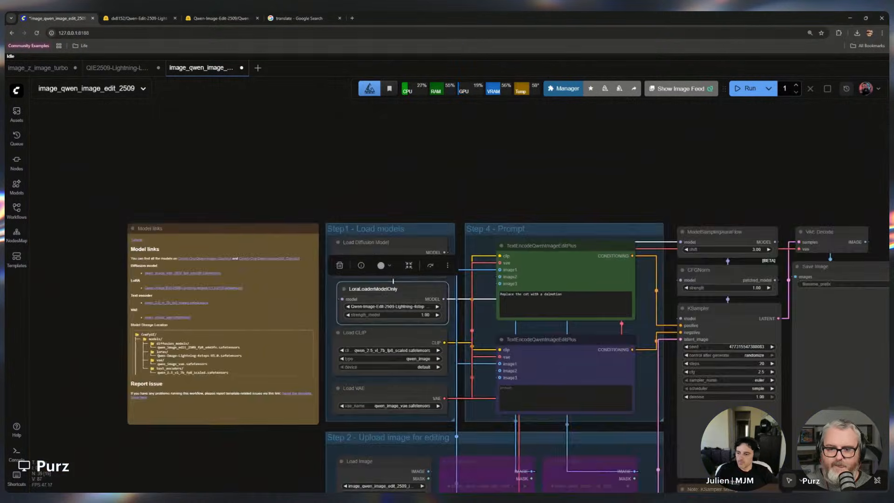
pyautogui.moveTo(456, 298); pyautogui.dragTo(207, 256)
pyautogui.click(512, 320)
pyautogui.write('4')
pyautogui.press('Return')
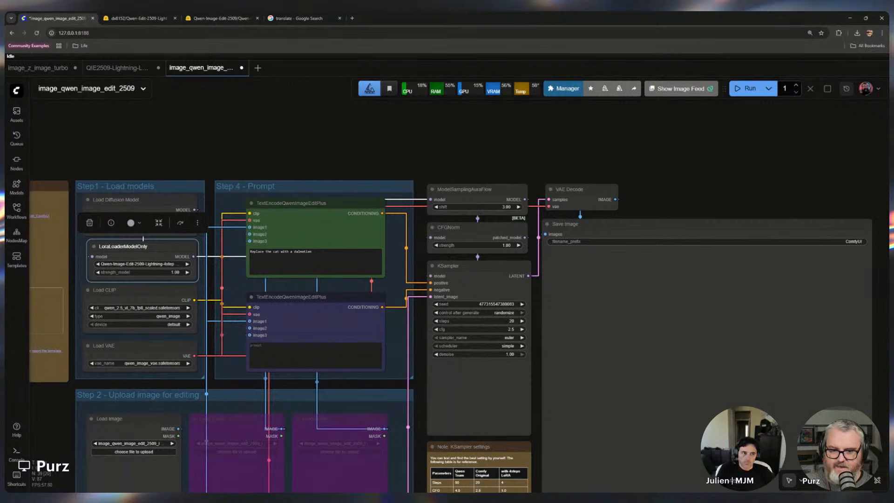
pyautogui.click(510, 329)
pyautogui.write('1')
pyautogui.press('Return')
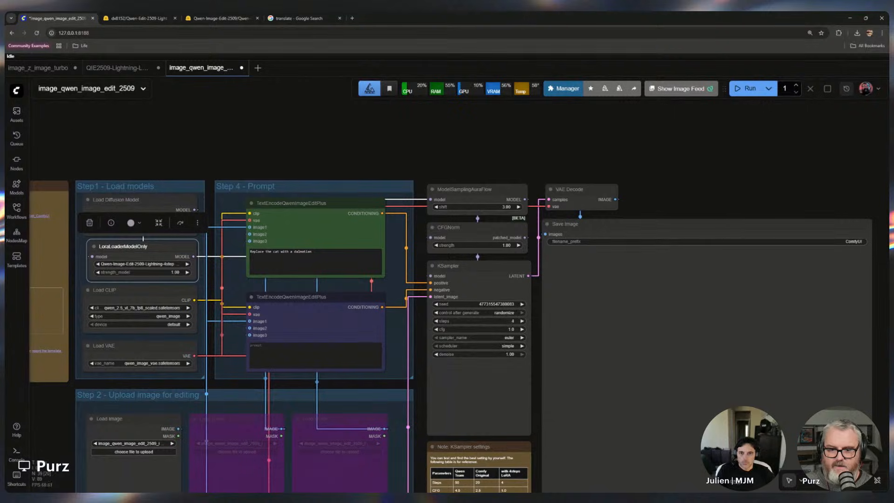
# Examine the KSampler settings note comparing steps and CFG values for each setup
pyautogui.moveTo(553, 394); pyautogui.dragTo(583, 236)
pyautogui.scroll(-1, 583, 236)
pyautogui.scroll(5, 542, 336)
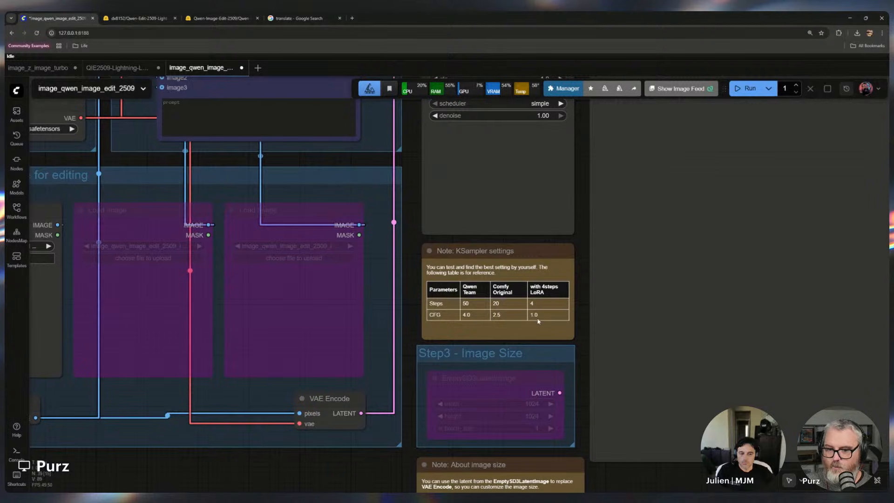
pyautogui.scroll(1, 394, 324)
pyautogui.scroll(4, 422, 314)
pyautogui.moveTo(425, 311); pyautogui.dragTo(113, 355)
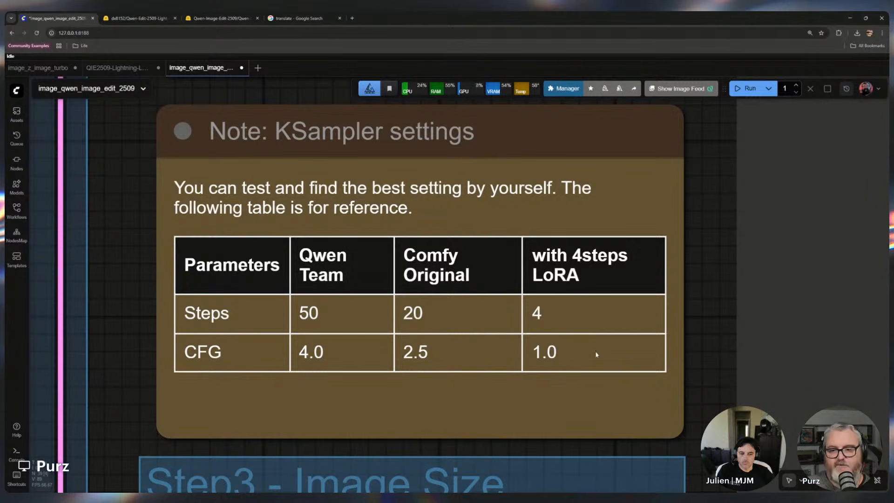
pyautogui.scroll(-16, 707, 220)
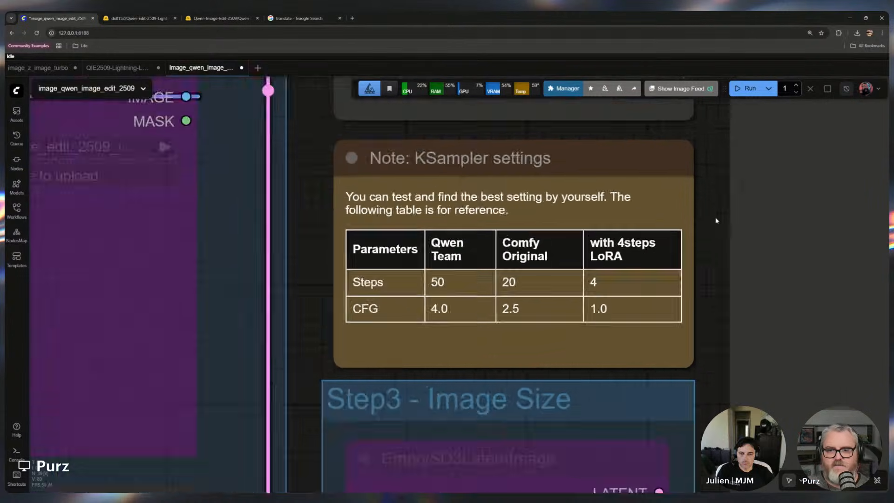
pyautogui.moveTo(712, 225); pyautogui.dragTo(501, 450)
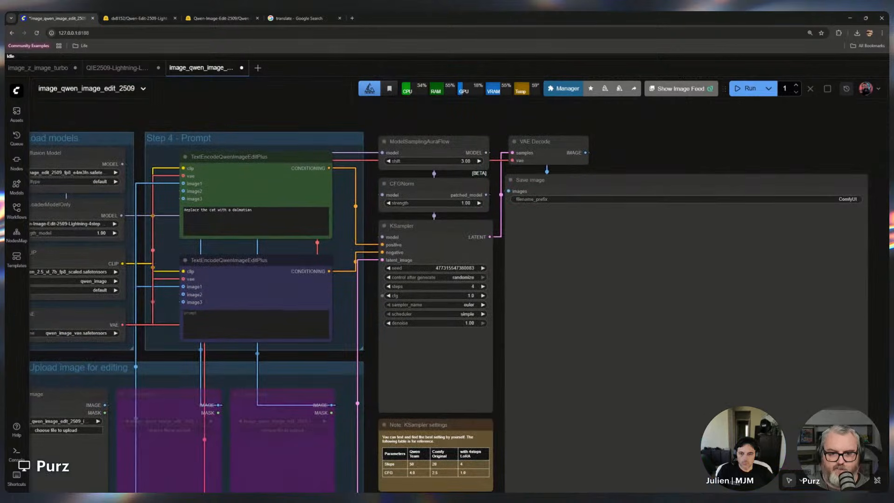
# Add a second LoraLoaderModelOnly node chained from the Lightning LoRA loader's model output
pyautogui.moveTo(266, 117); pyautogui.dragTo(622, 137)
pyautogui.scroll(9, 502, 261)
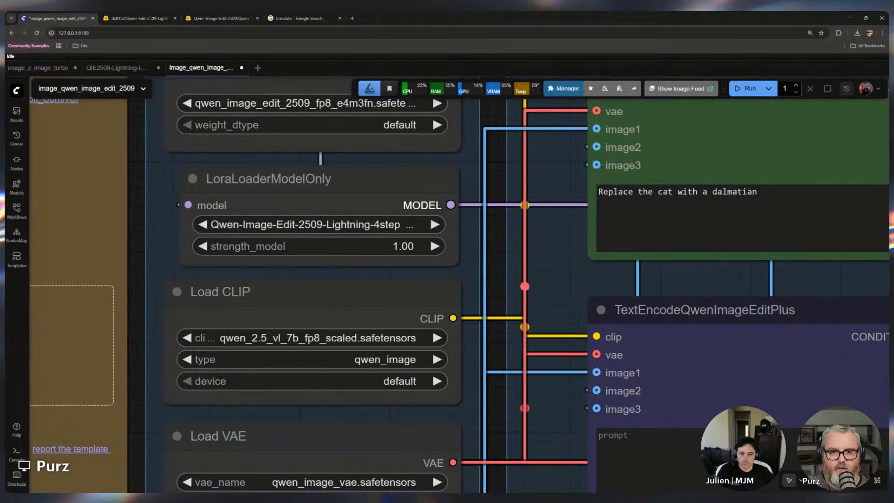
pyautogui.moveTo(450, 205); pyautogui.dragTo(509, 158)
pyautogui.write('d')
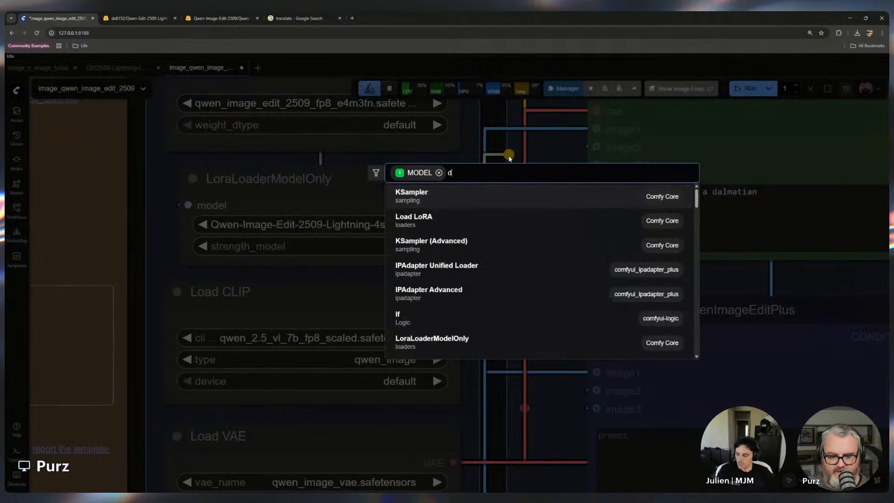
pyautogui.write('loraloa')
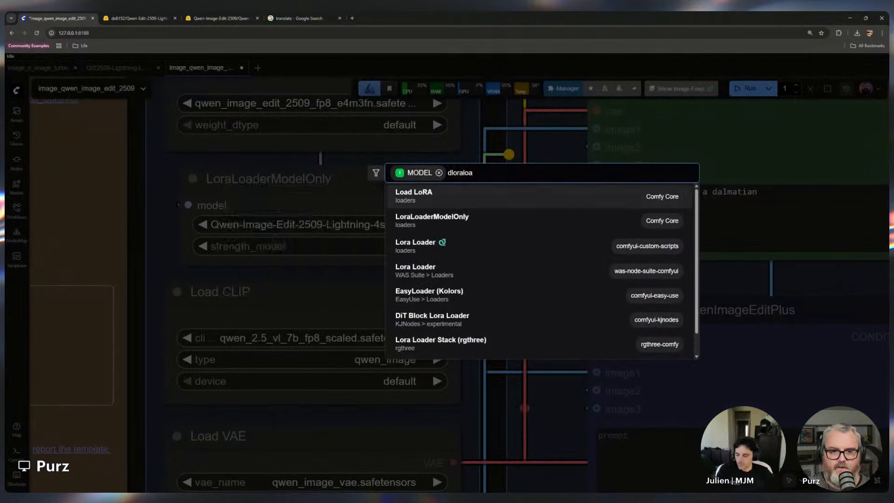
pyautogui.press('BackSpace')
pyautogui.press('BackSpace')
pyautogui.press('BackSpace')
pyautogui.press('BackSpace')
pyautogui.press('BackSpace')
pyautogui.press('BackSpace')
pyautogui.press('BackSpace')
pyautogui.press('BackSpace')
pyautogui.press('BackSpace')
pyautogui.write('loraload')
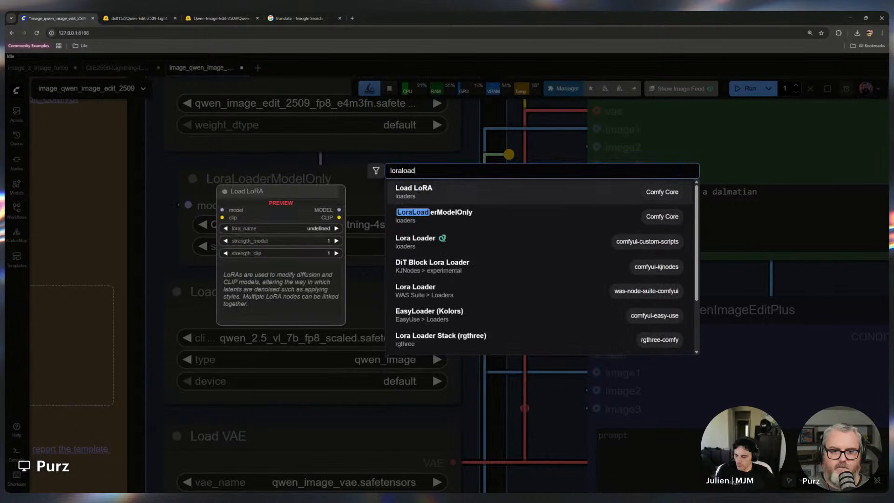
pyautogui.click(517, 214)
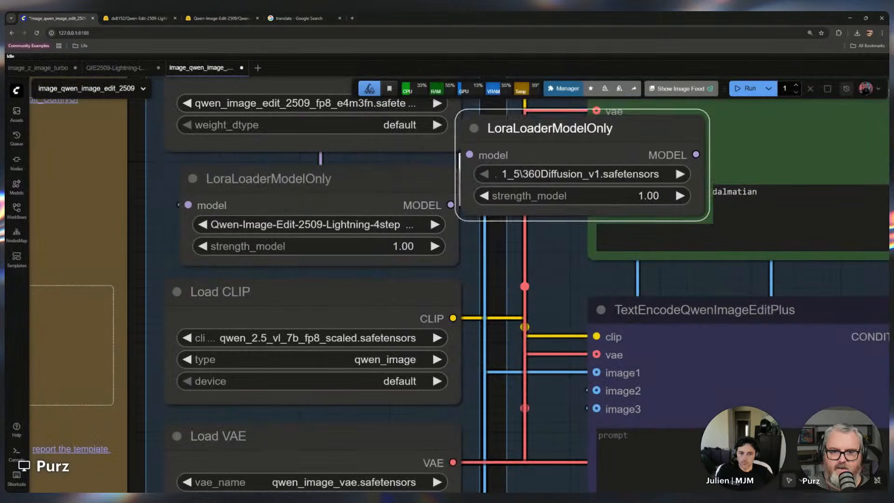
pyautogui.moveTo(454, 158); pyautogui.dragTo(465, 200)
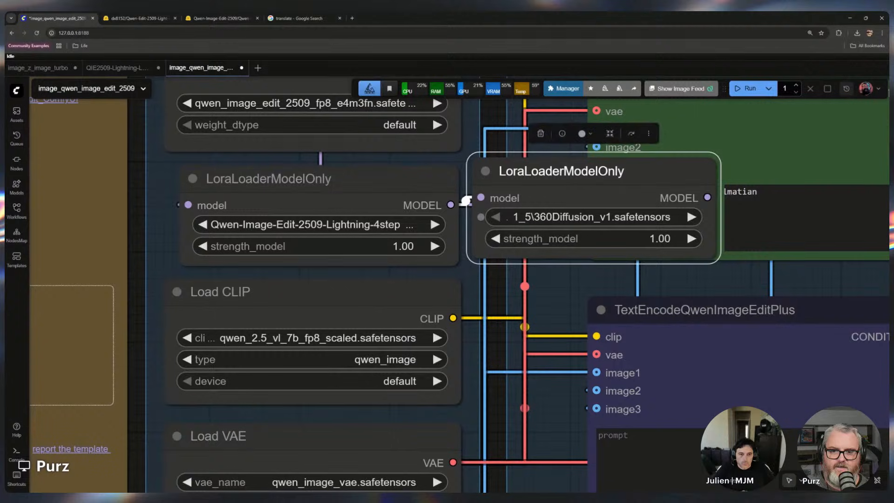
# Load the qwen Qwen-Image-Edit-2509 light-migration LoRA file into the second LoraLoaderModelOnly node
pyautogui.click(568, 217)
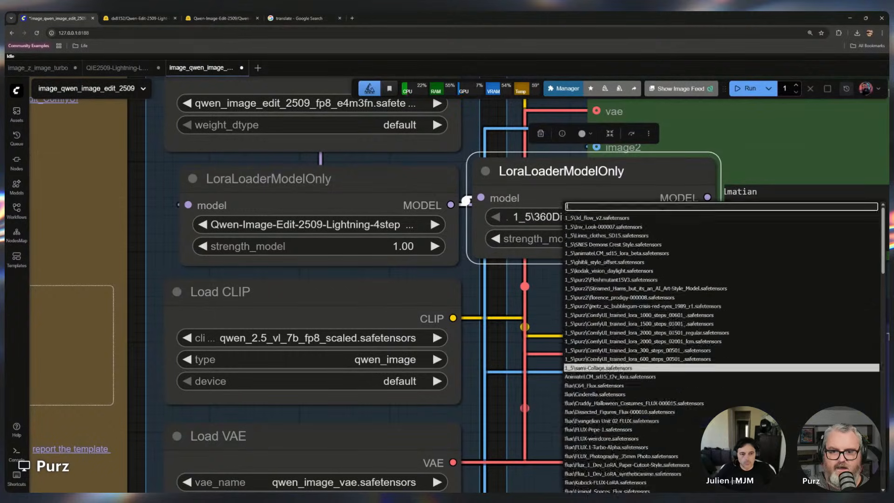
pyautogui.write('light mi')
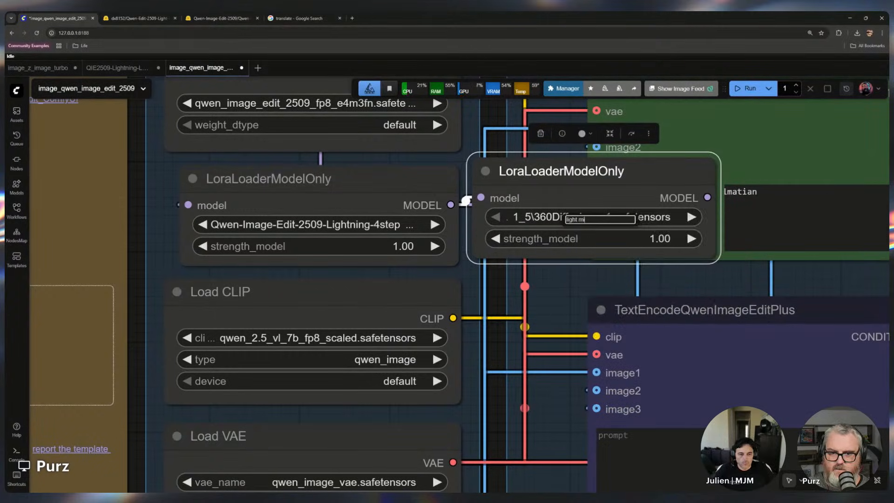
pyautogui.press('BackSpace')
pyautogui.press('BackSpace')
pyautogui.press('BackSpace')
pyautogui.write('-m')
pyautogui.press('BackSpace')
pyautogui.press('BackSpace')
pyautogui.write('_mi')
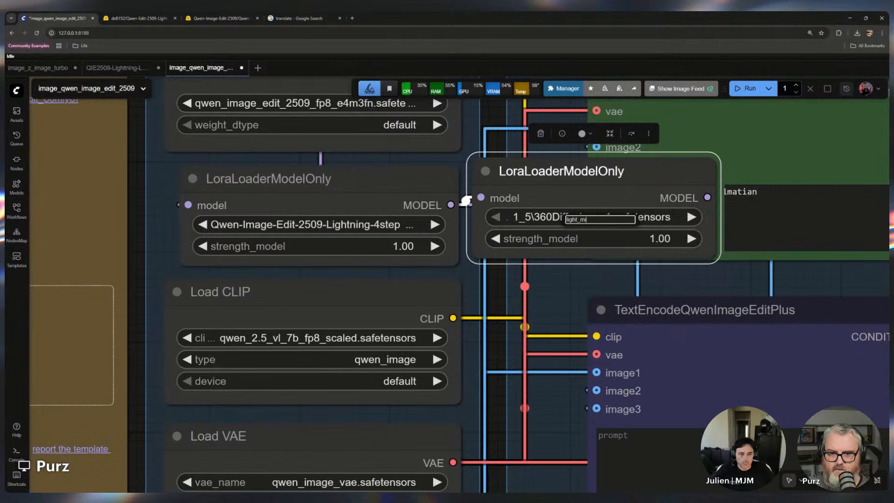
pyautogui.press('BackSpace')
pyautogui.press('BackSpace')
pyautogui.press('BackSpace')
pyautogui.press('BackSpace')
pyautogui.press('BackSpace')
pyautogui.press('BackSpace')
pyautogui.press('BackSpace')
pyautogui.press('BackSpace')
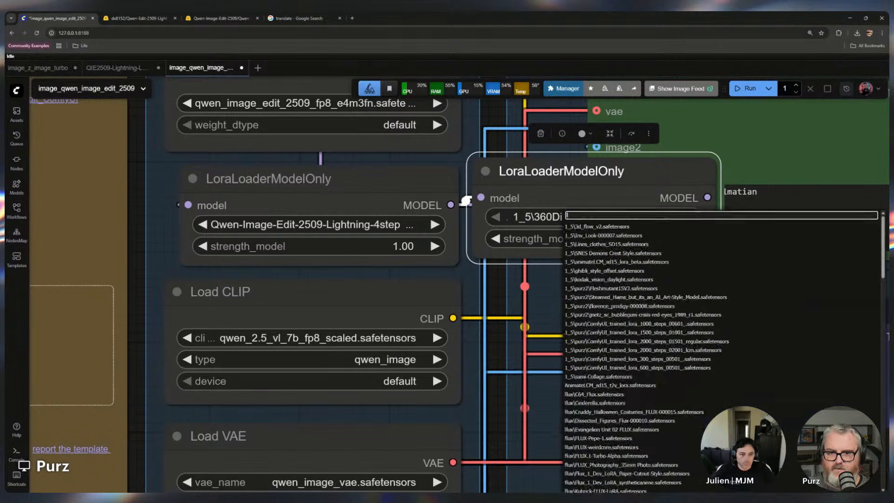
pyautogui.write('qwe')
pyautogui.press('Return')
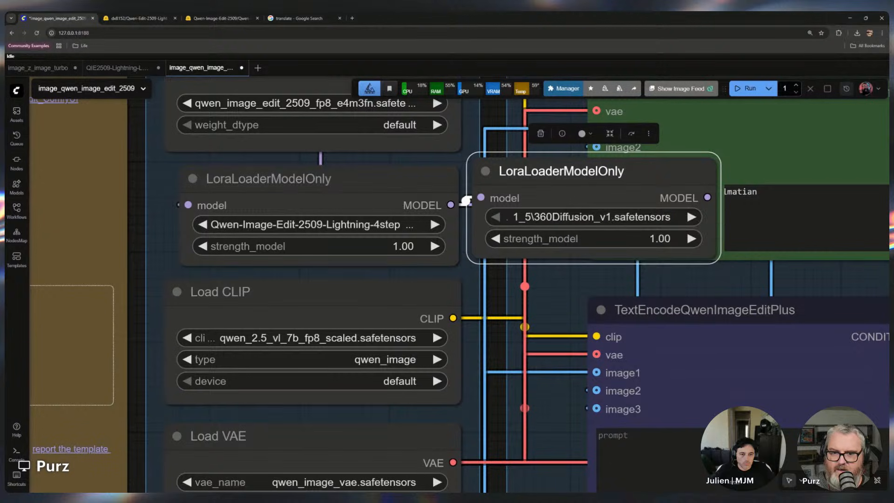
# Connect the second LoRA loader's MODEL output to the ModelSamplingAuraFlow node's model input
pyautogui.moveTo(591, 174); pyautogui.dragTo(344, 270)
pyautogui.moveTo(479, 253); pyautogui.dragTo(337, 256)
pyautogui.scroll(-4, 339, 263)
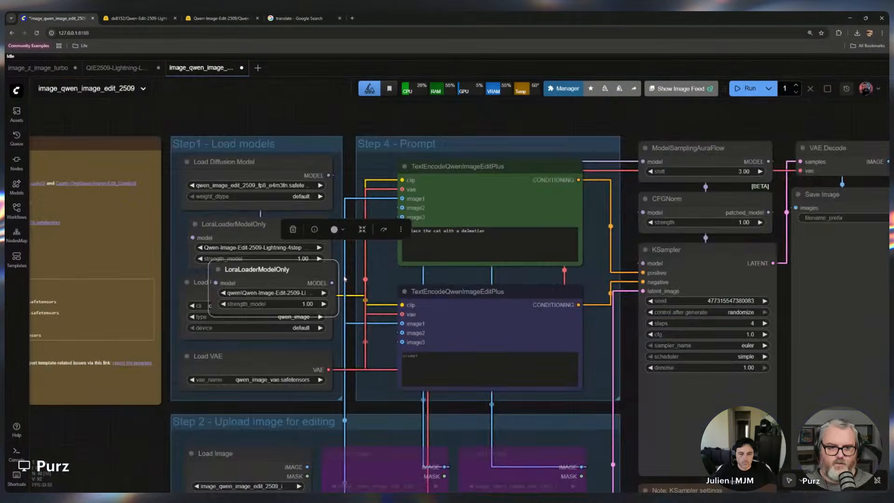
pyautogui.moveTo(689, 148); pyautogui.dragTo(691, 145)
pyautogui.moveTo(332, 283); pyautogui.dragTo(644, 158)
# Rearrange the two LoRA loader nodes neatly inside the Step 1 – Load models group
pyautogui.moveTo(298, 270); pyautogui.dragTo(434, 226)
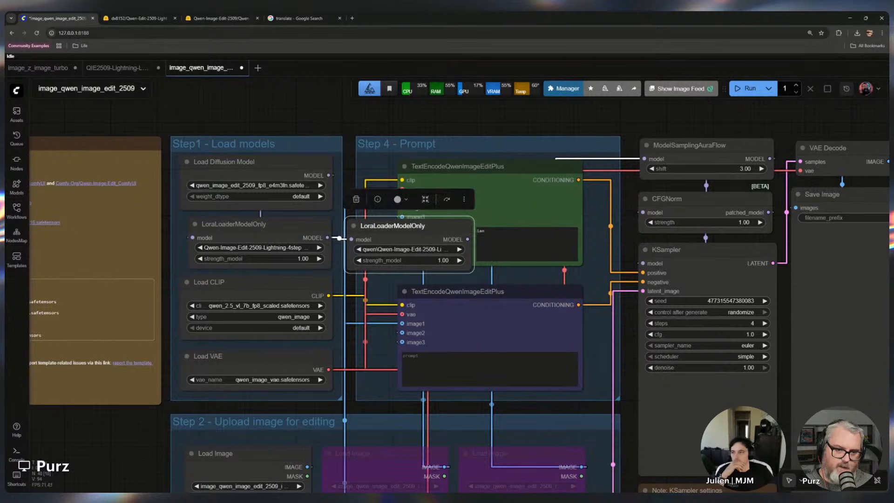
pyautogui.moveTo(252, 136)
pyautogui.mouseDown()
pyautogui.moveTo(272, 229)
pyautogui.moveTo(264, 130)
pyautogui.mouseUp()
pyautogui.moveTo(391, 230); pyautogui.dragTo(249, 200)
pyautogui.click(264, 229)
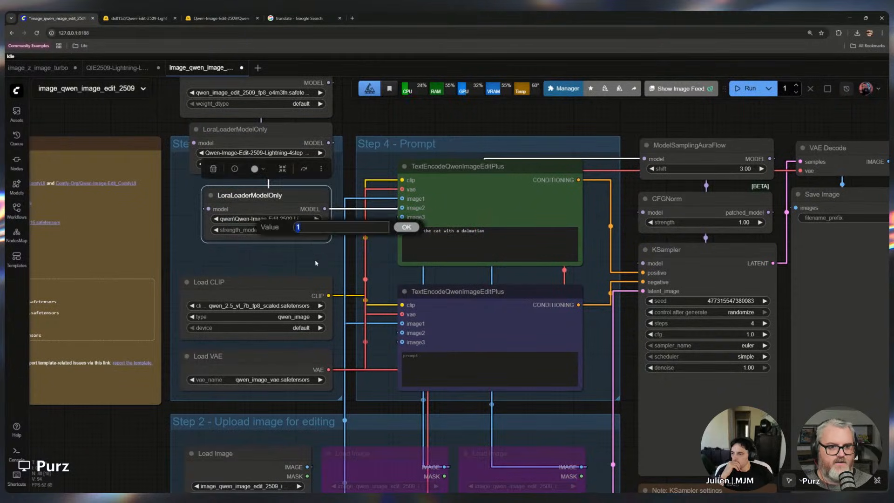
pyautogui.click(316, 261)
pyautogui.moveTo(299, 218); pyautogui.dragTo(241, 71)
pyautogui.moveTo(247, 129); pyautogui.dragTo(258, 154)
pyautogui.click(585, 227)
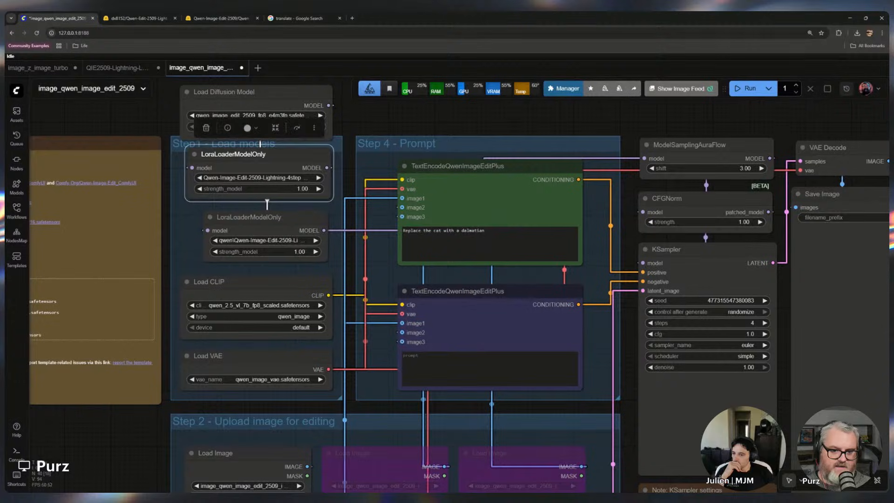
# Replace the positive prompt with the Chinese default suggestion prompt copied from the Hugging Face Light-Migration model page
pyautogui.doubleClick(473, 231)
pyautogui.click(125, 19)
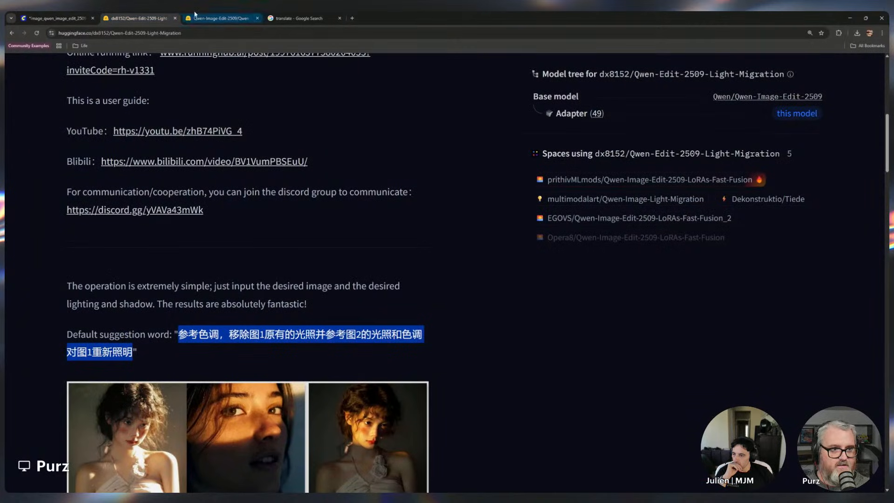
pyautogui.click(73, 15)
pyautogui.write('参考色调，移除图1原有的光照并参考图2的光照和色调对图1重新照明')
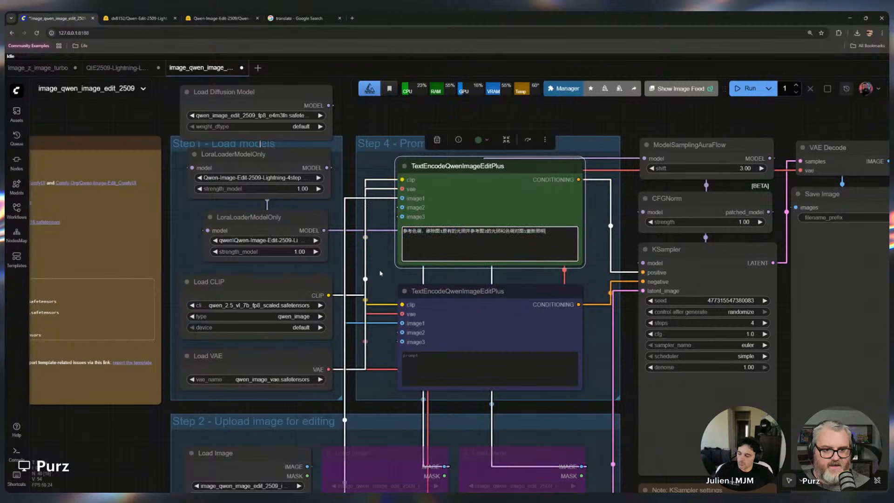
pyautogui.click(379, 269)
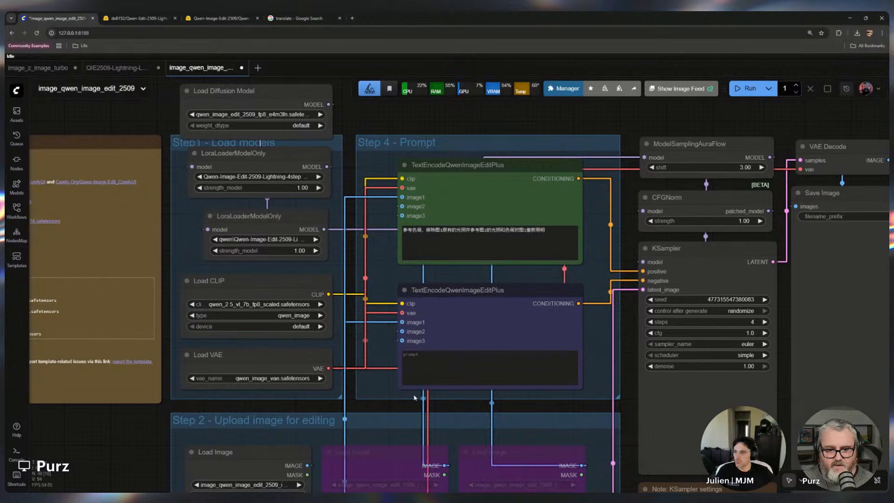
# Un-bypass the second Load Image node in the Step 2 upload group
pyautogui.scroll(-1, 411, 269)
pyautogui.moveTo(412, 270); pyautogui.dragTo(425, 201)
pyautogui.click(408, 335)
pyautogui.hotkey('ctrl', 'b')
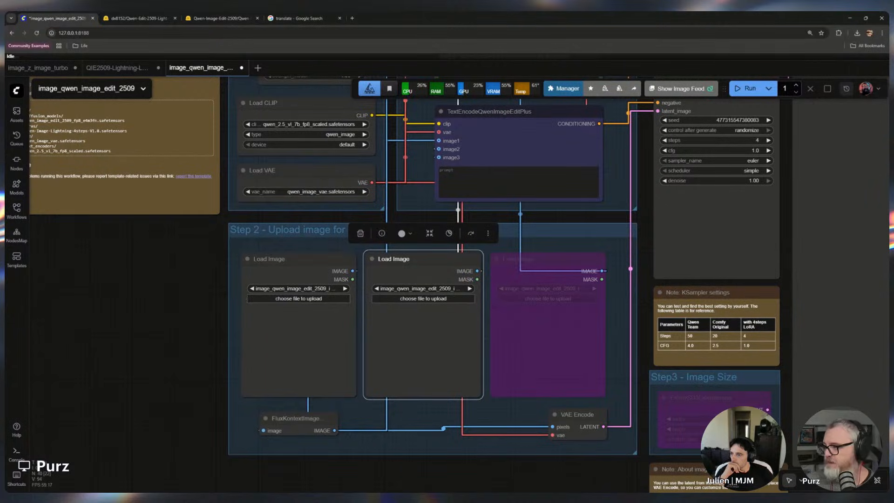
# Open a new blank workflow tab
pyautogui.scroll(-6, 212, 363)
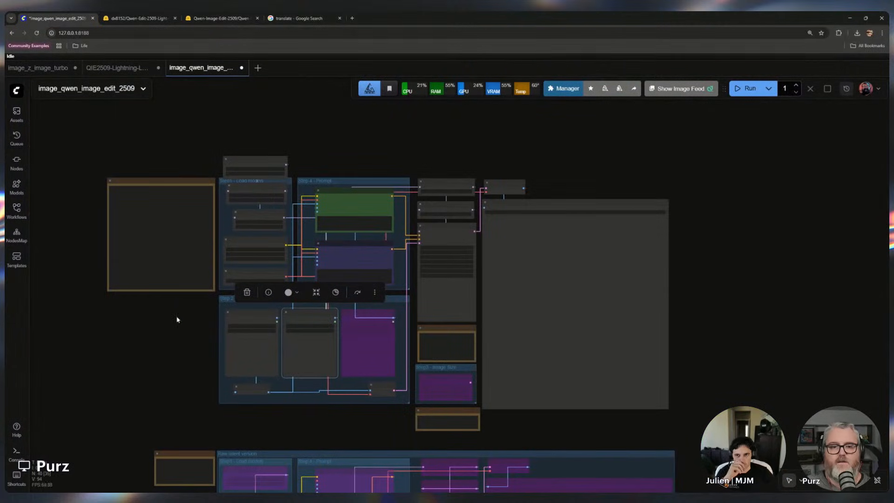
pyautogui.click(215, 326)
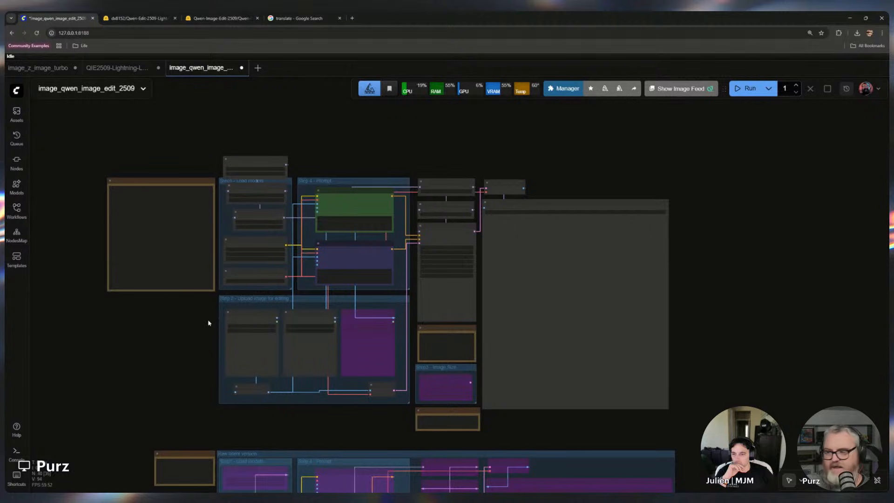
pyautogui.hotkey('ctrl', 'a')
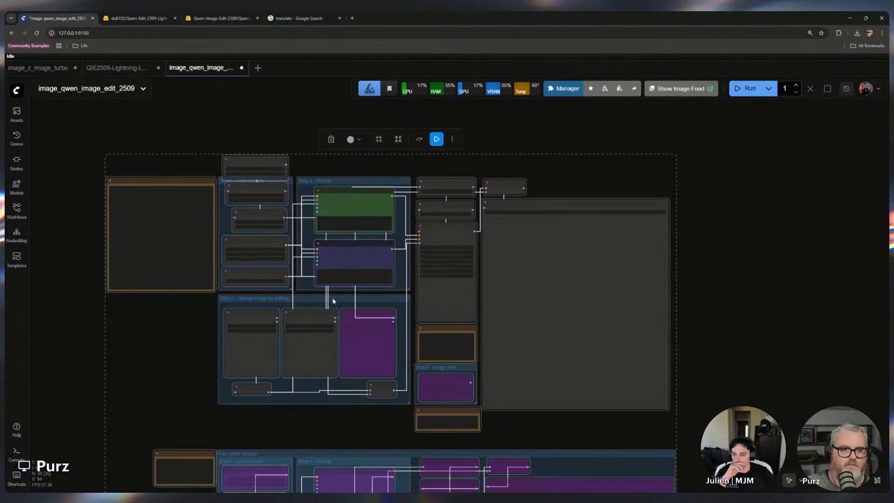
pyautogui.click(258, 67)
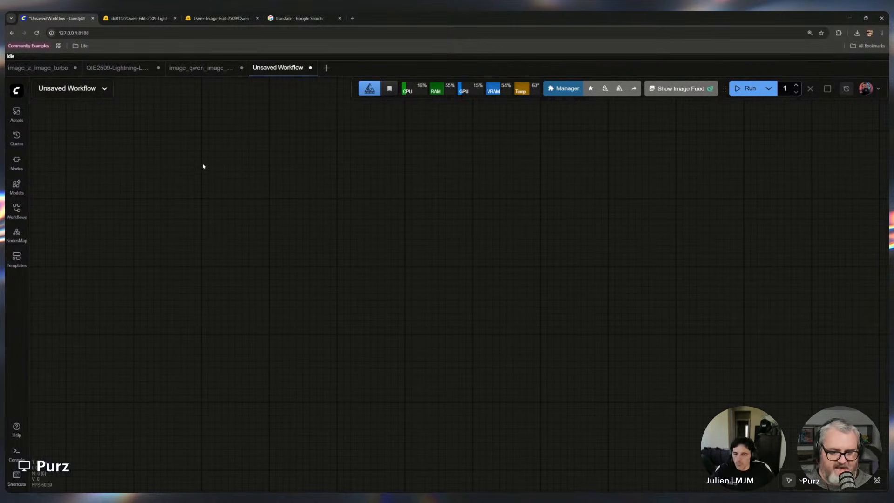
# Add a Load Diffusion Model node to the empty canvas
pyautogui.doubleClick(160, 173)
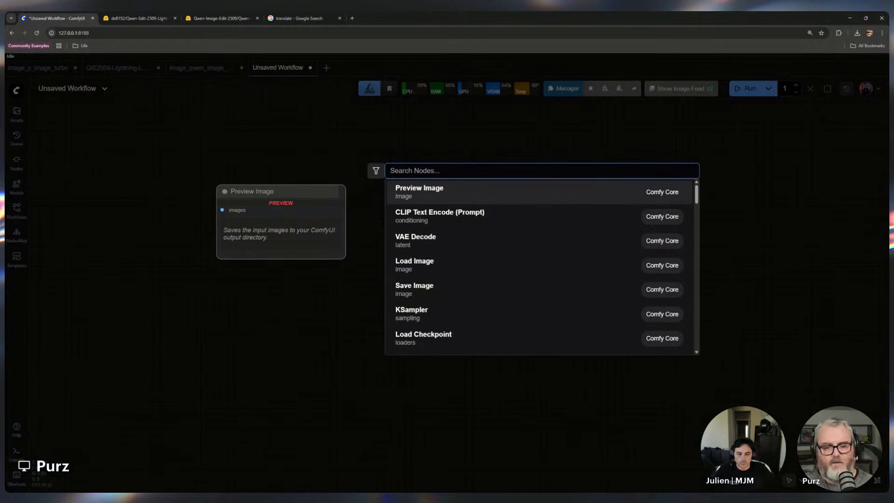
pyautogui.write('loa')
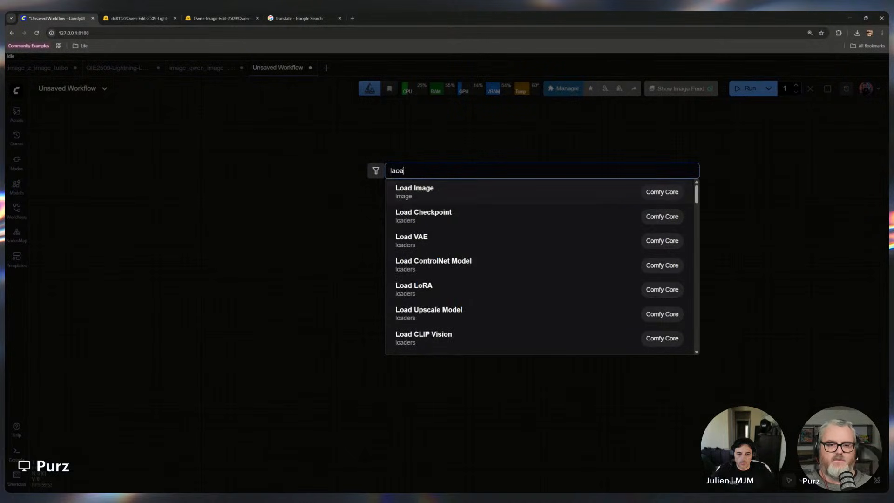
pyautogui.write('d diff')
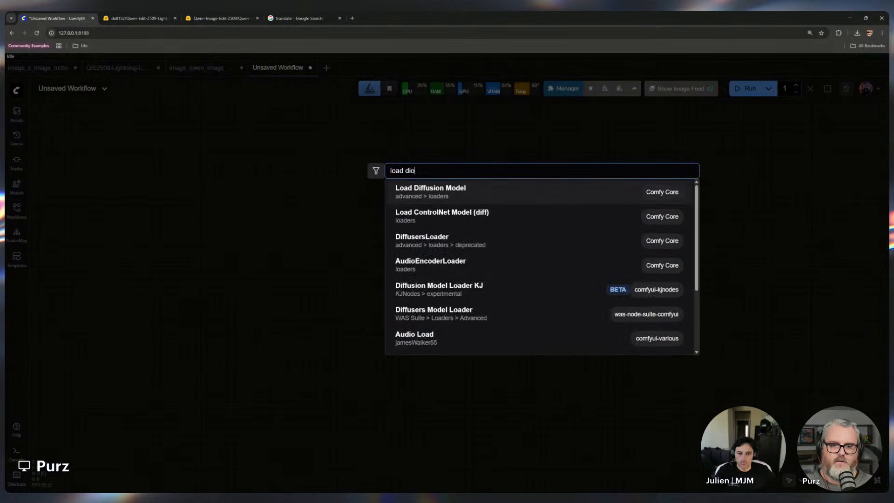
pyautogui.click(422, 196)
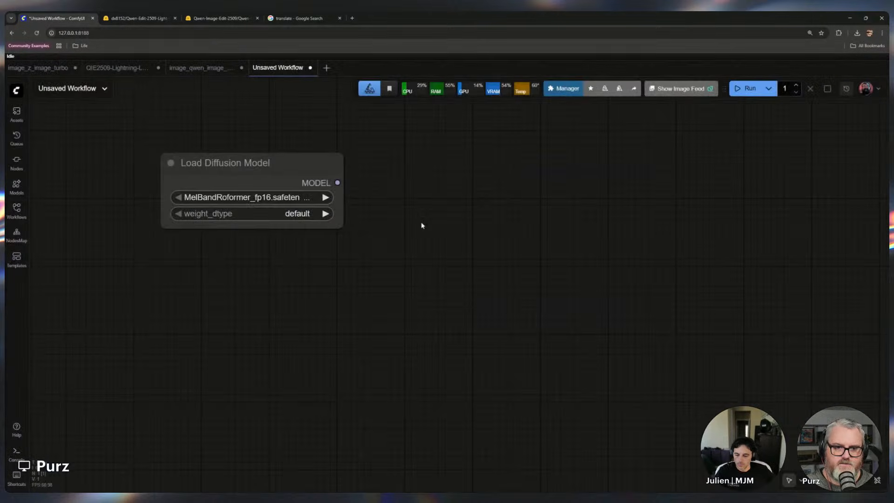
# Set the Load Diffusion Model to qwen_image_edit_2509_fp8_e4m3fn.safetensors with weight_dtype fp8_e4m3fn
pyautogui.moveTo(343, 227); pyautogui.dragTo(433, 225)
pyautogui.scroll(4, 355, 254)
pyautogui.moveTo(355, 253); pyautogui.dragTo(530, 399)
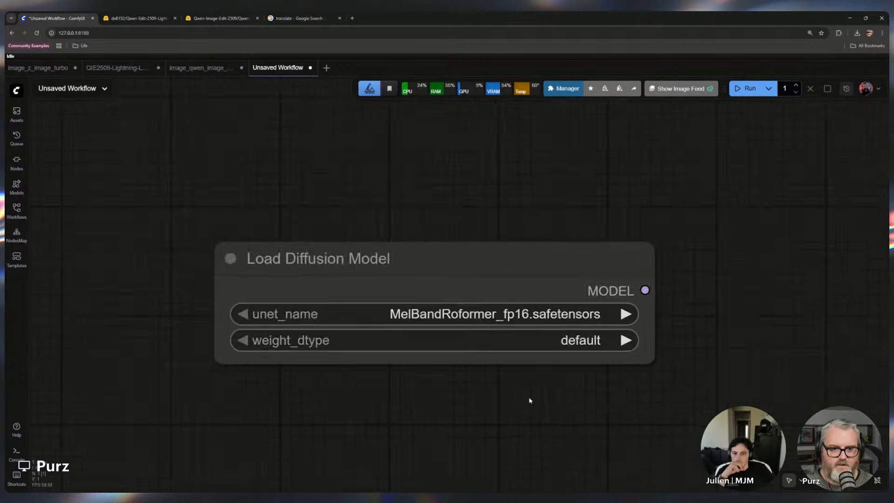
pyautogui.scroll(3, 530, 399)
pyautogui.click(472, 279)
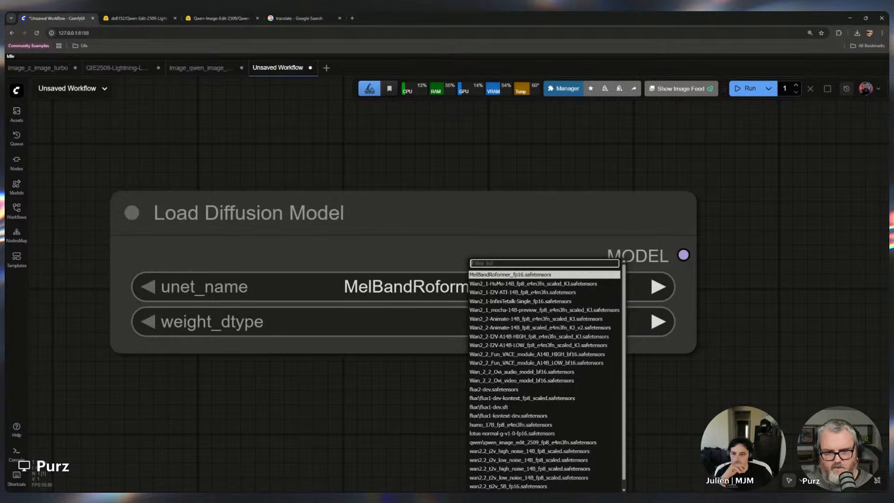
pyautogui.write('qwe')
pyautogui.press('Return')
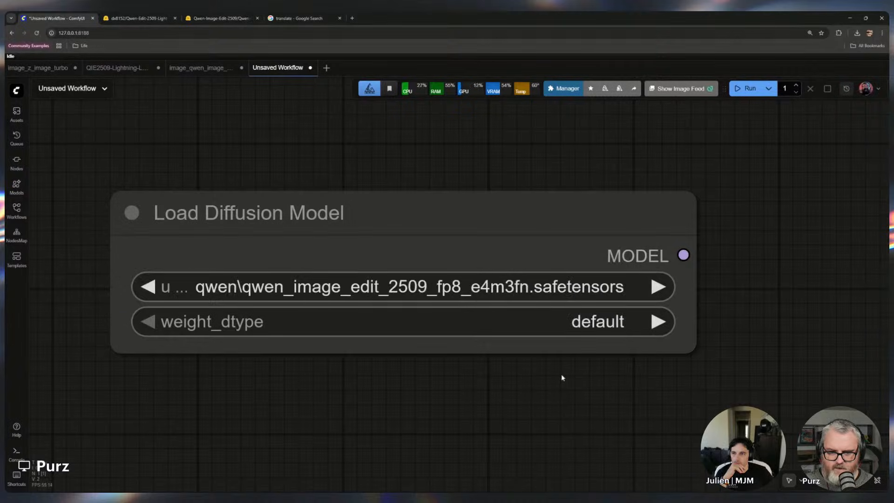
pyautogui.click(568, 322)
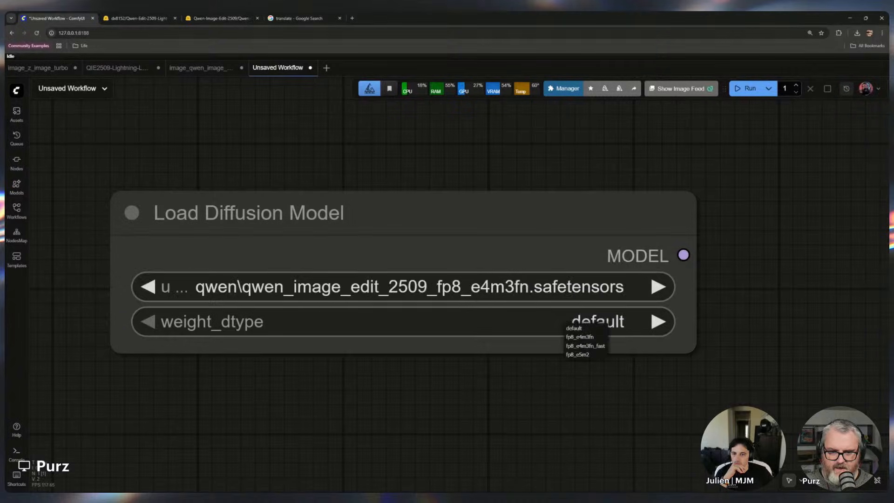
pyautogui.click(580, 336)
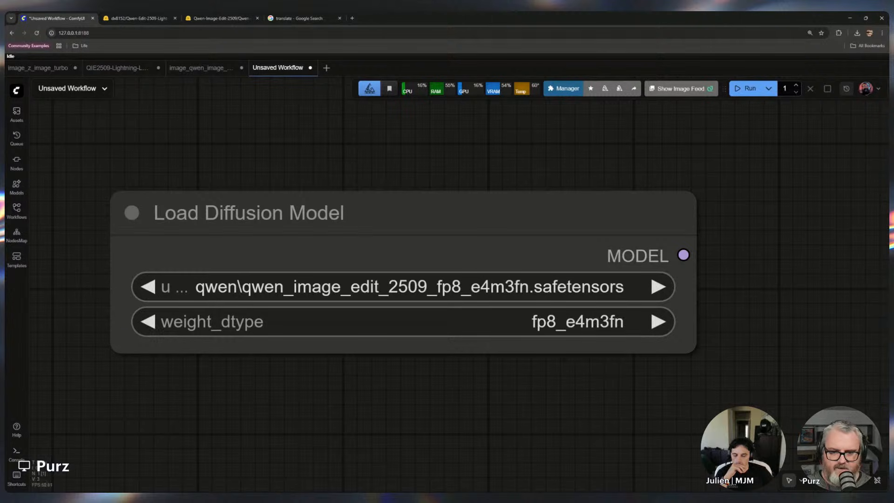
# Add a LoraLoaderModelOnly node fed from the Load Diffusion Model's MODEL output and place it below
pyautogui.scroll(-4, 557, 367)
pyautogui.moveTo(462, 409); pyautogui.dragTo(345, 321)
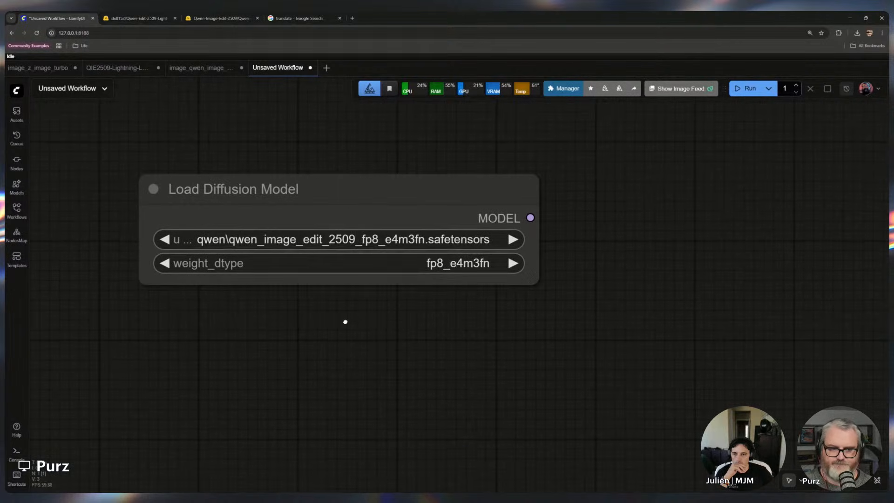
pyautogui.moveTo(435, 345); pyautogui.dragTo(422, 279)
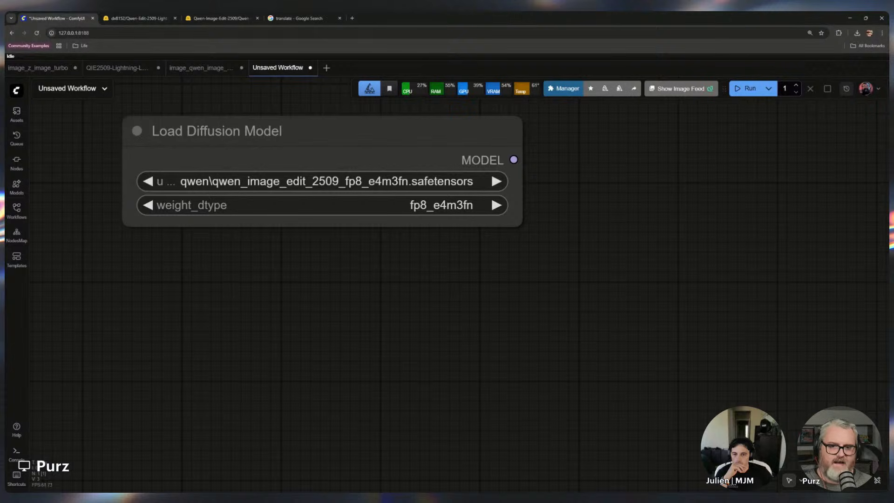
pyautogui.moveTo(513, 160); pyautogui.dragTo(185, 270)
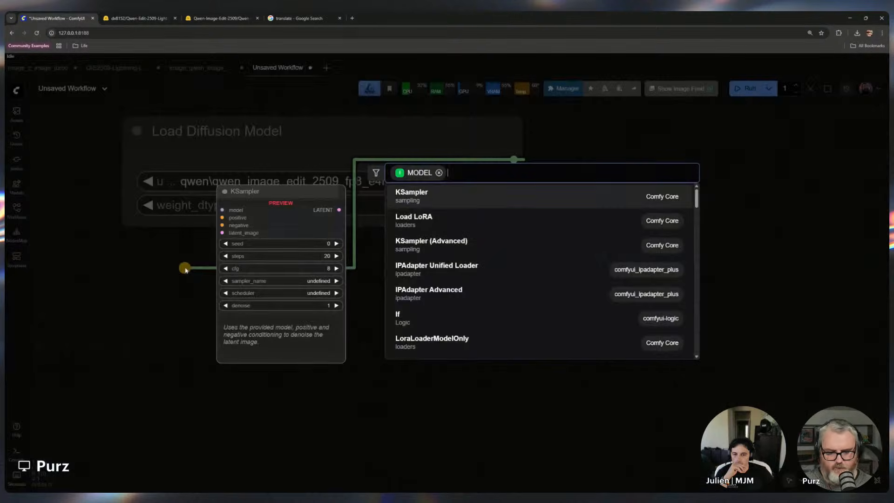
pyautogui.write('loraload')
pyautogui.click(416, 216)
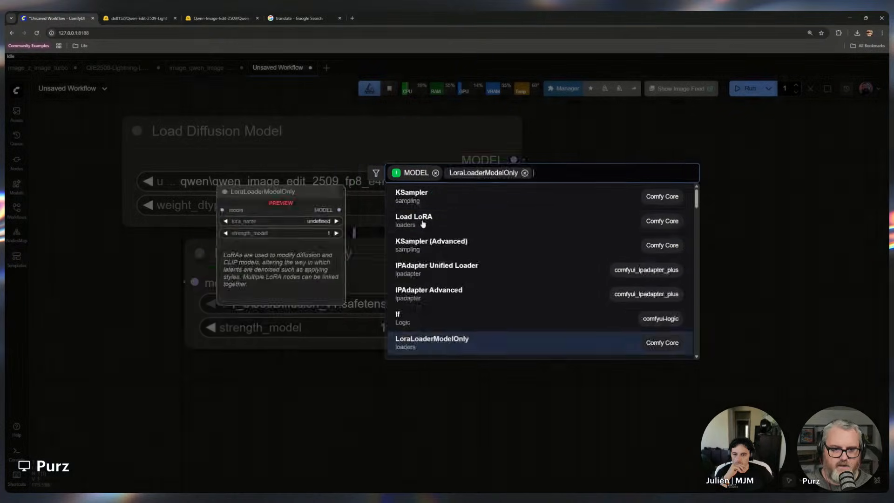
pyautogui.moveTo(388, 235); pyautogui.dragTo(324, 232)
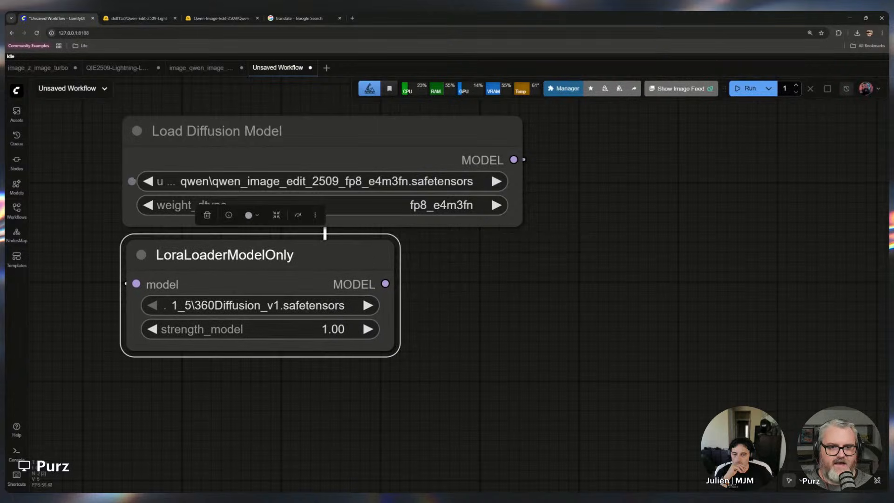
# Widen the new LoRA loader and select the Qwen-Image-Edit-2509-Lightning-8steps-V1.0-bf16 LoRA
pyautogui.moveTo(392, 347); pyautogui.dragTo(545, 321)
pyautogui.click(519, 223)
pyautogui.click(435, 309)
pyautogui.write('light')
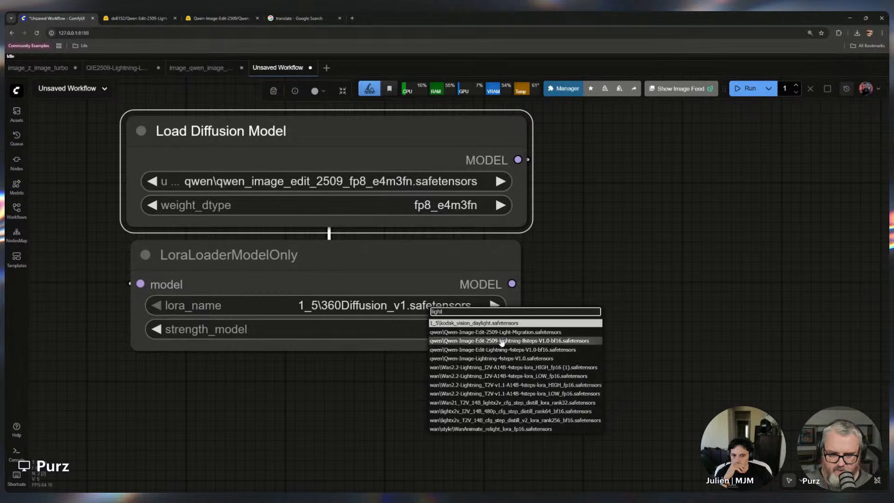
pyautogui.click(502, 341)
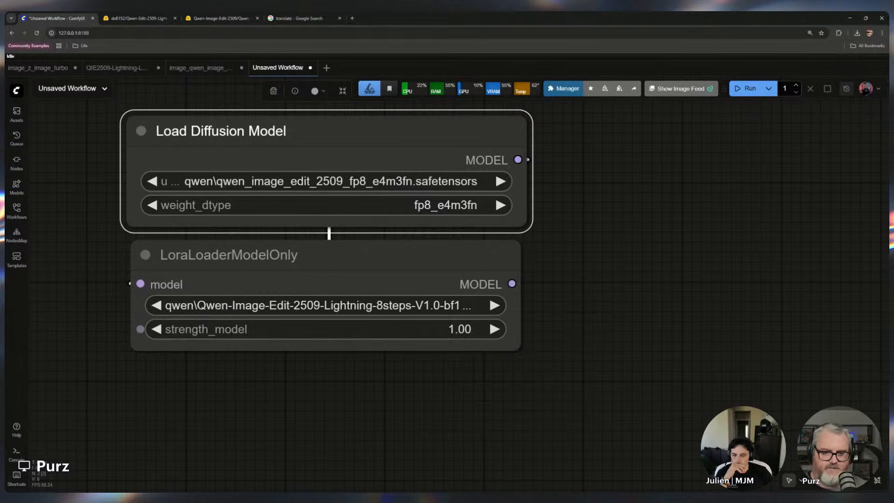
pyautogui.scroll(4, 344, 376)
pyautogui.moveTo(341, 388); pyautogui.dragTo(453, 463)
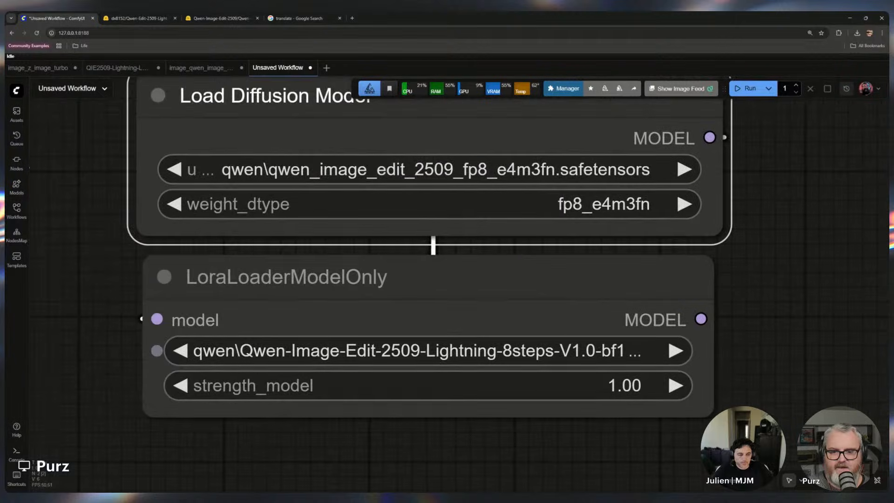
pyautogui.scroll(-8, 581, 351)
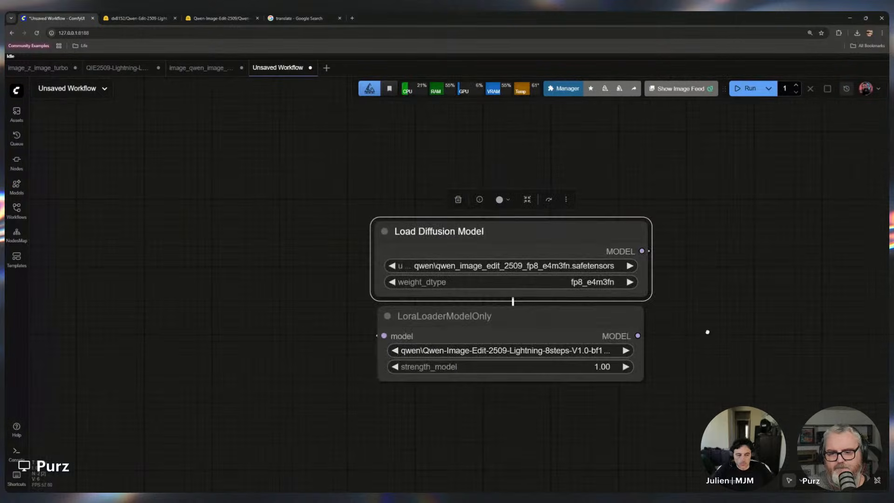
# Duplicate the LoRA loader node and place the copy directly below it
pyautogui.moveTo(706, 331); pyautogui.dragTo(539, 305)
pyautogui.click(395, 291)
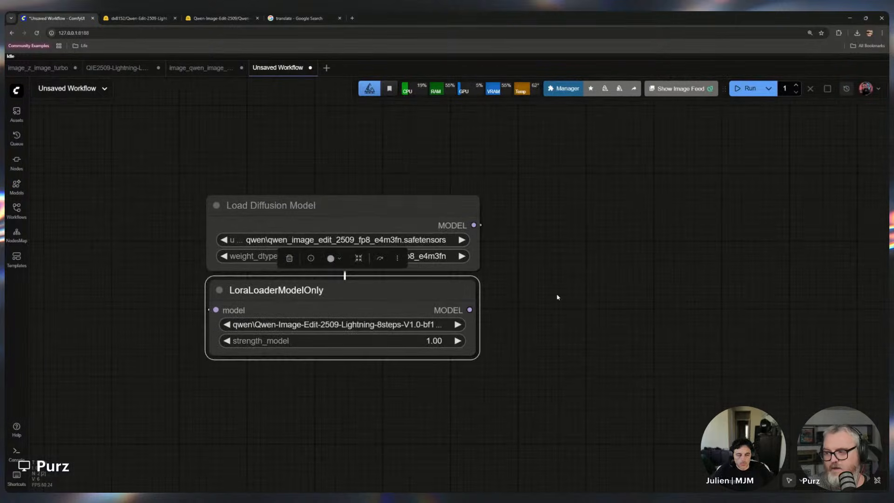
pyautogui.click(618, 303)
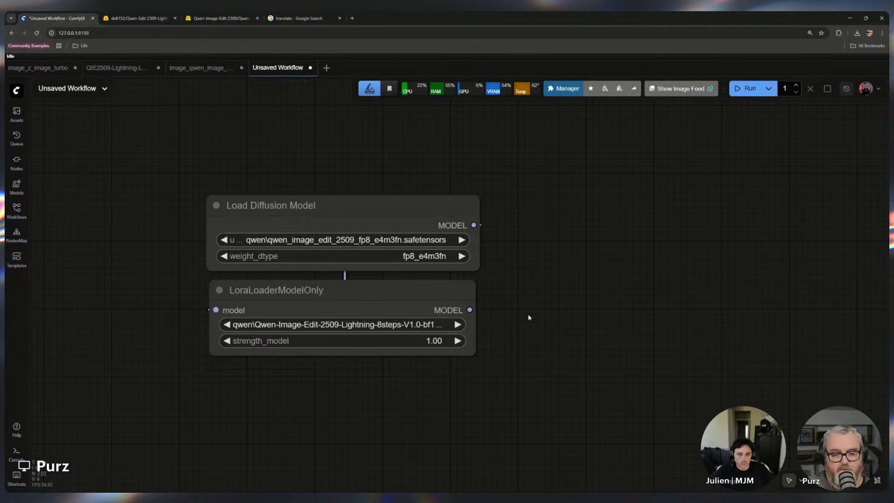
pyautogui.click(395, 291)
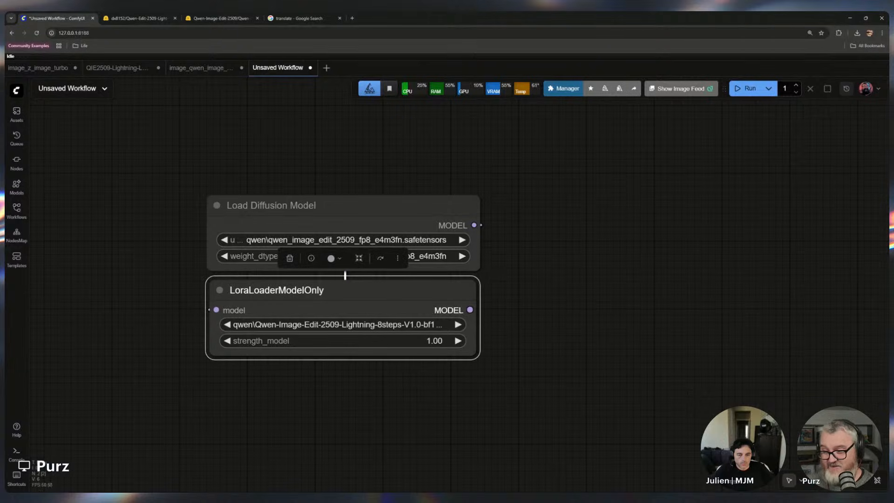
pyautogui.keyDown('alt'); pyautogui.moveTo(441, 286); pyautogui.dragTo(442, 375); pyautogui.keyUp('alt')
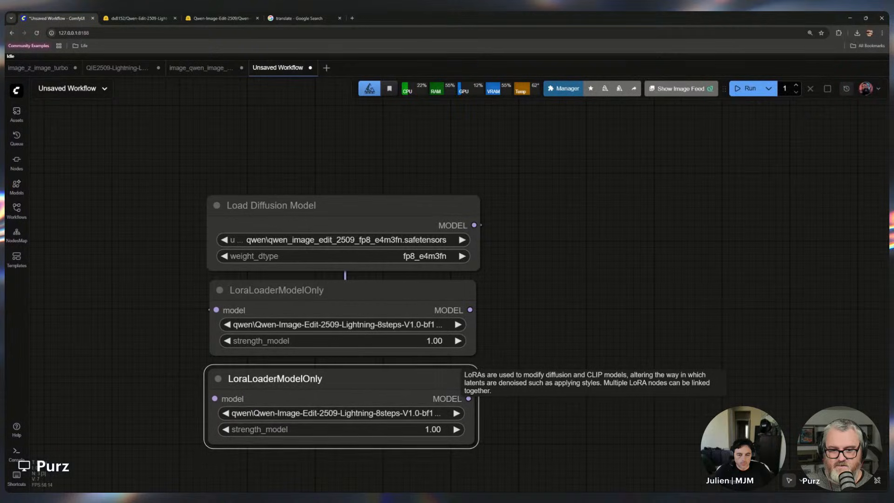
pyautogui.click(629, 326)
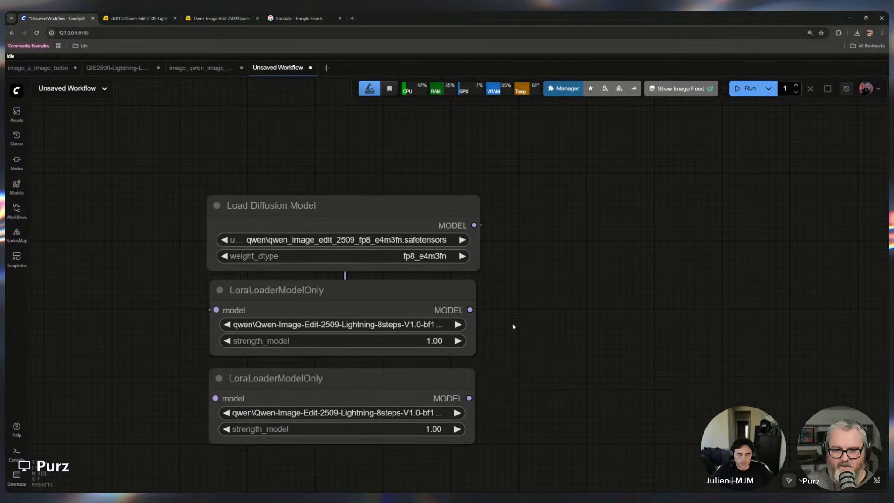
# Chain the second LoRA loader's model input from the first LoRA loader's MODEL output
pyautogui.moveTo(470, 309); pyautogui.dragTo(215, 398)
pyautogui.moveTo(340, 378); pyautogui.dragTo(786, 250)
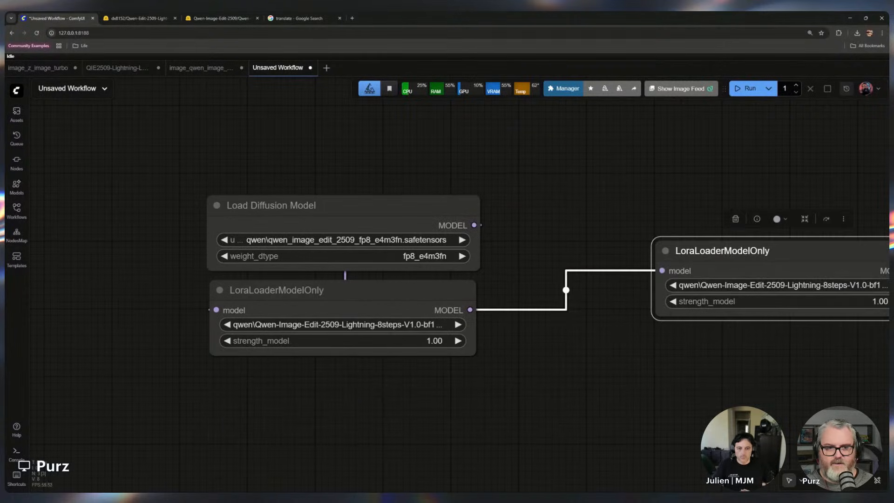
pyautogui.moveTo(368, 205); pyautogui.dragTo(167, 204)
pyautogui.moveTo(279, 290); pyautogui.dragTo(386, 234)
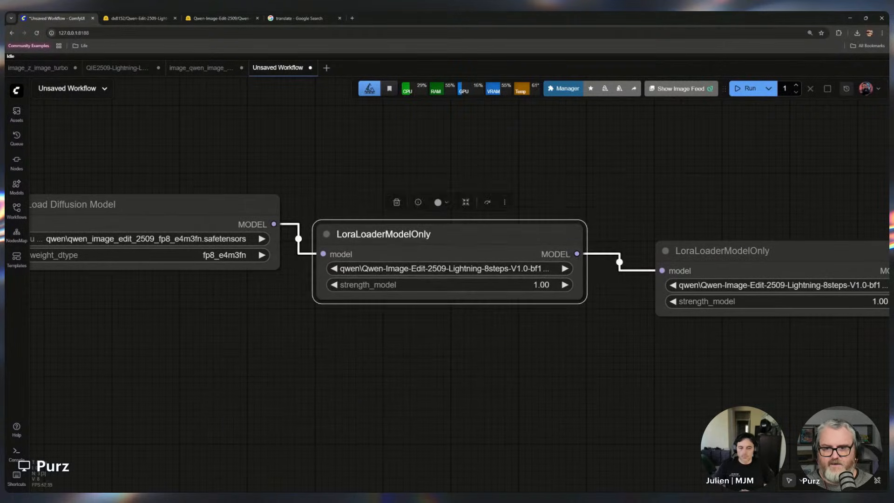
pyautogui.moveTo(722, 251); pyautogui.dragTo(688, 195)
# Inspect the chain of the Load Diffusion Model and the two LoRA loaders
pyautogui.click(670, 347)
pyautogui.scroll(-5, 677, 349)
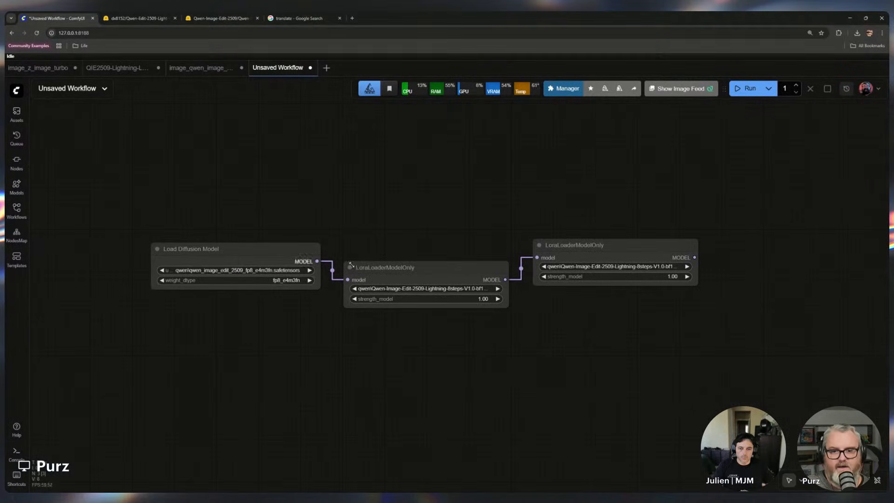
pyautogui.click(232, 249)
pyautogui.click(410, 268)
pyautogui.click(628, 279)
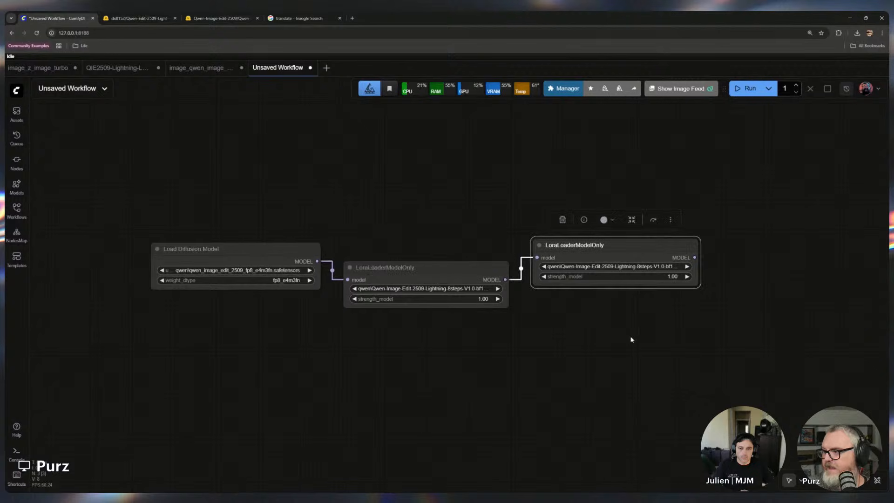
pyautogui.click(600, 323)
pyautogui.scroll(3, 339, 293)
pyautogui.click(205, 239)
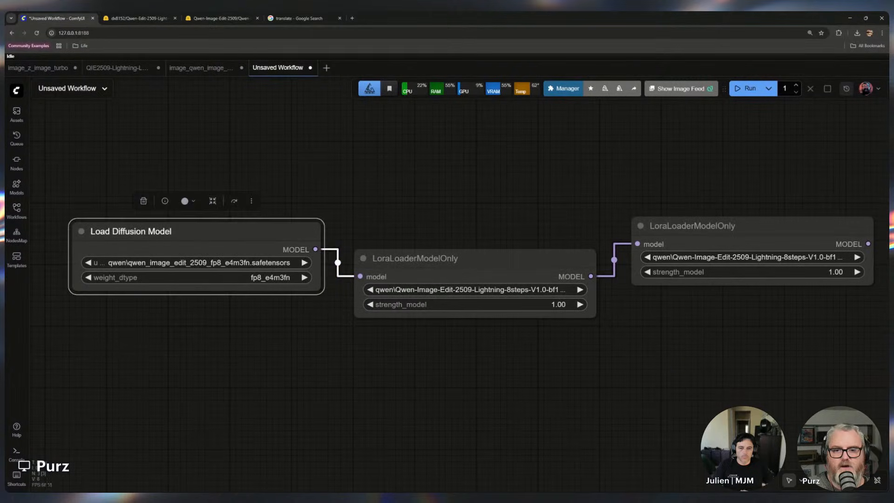
pyautogui.click(465, 268)
pyautogui.click(726, 235)
pyautogui.click(579, 359)
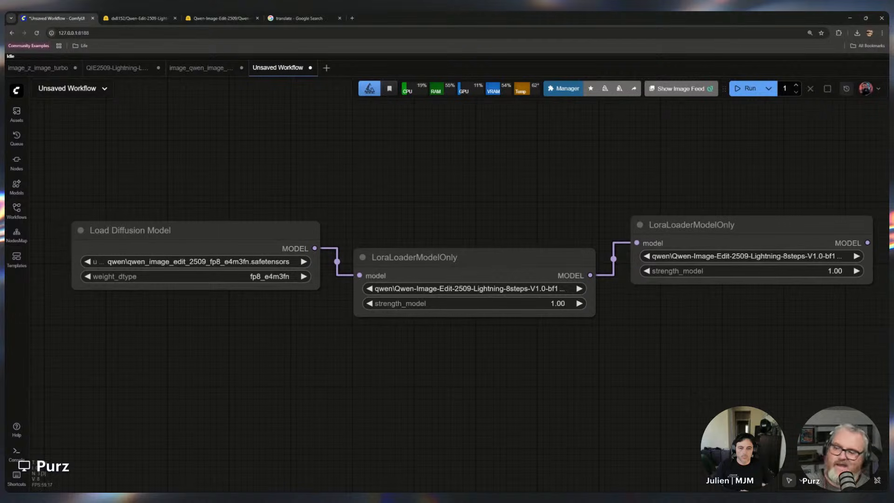
# Stack the two LoRA loaders vertically beneath the Load Diffusion Model node
pyautogui.moveTo(419, 257); pyautogui.dragTo(148, 308)
pyautogui.moveTo(718, 225); pyautogui.dragTo(160, 386)
pyautogui.moveTo(200, 230); pyautogui.dragTo(193, 230)
pyautogui.click(353, 282)
pyautogui.moveTo(365, 411); pyautogui.dragTo(428, 348)
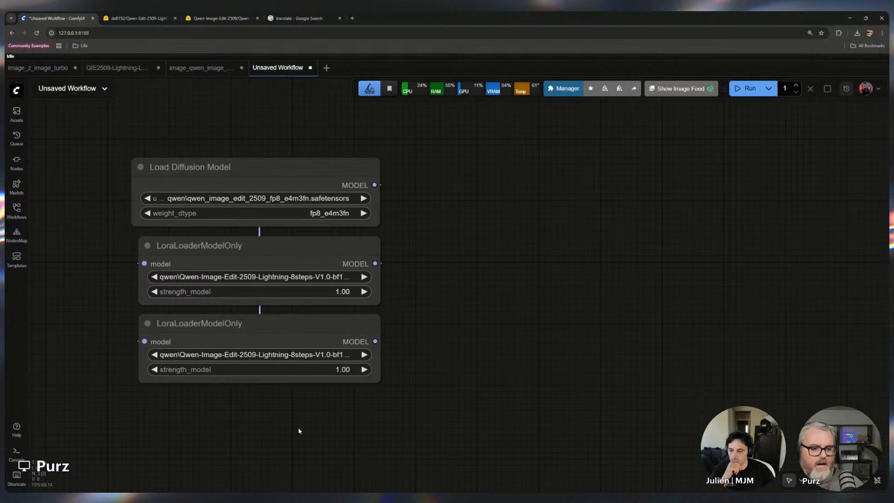
pyautogui.moveTo(300, 429); pyautogui.dragTo(347, 377)
pyautogui.moveTo(307, 116); pyautogui.dragTo(308, 118)
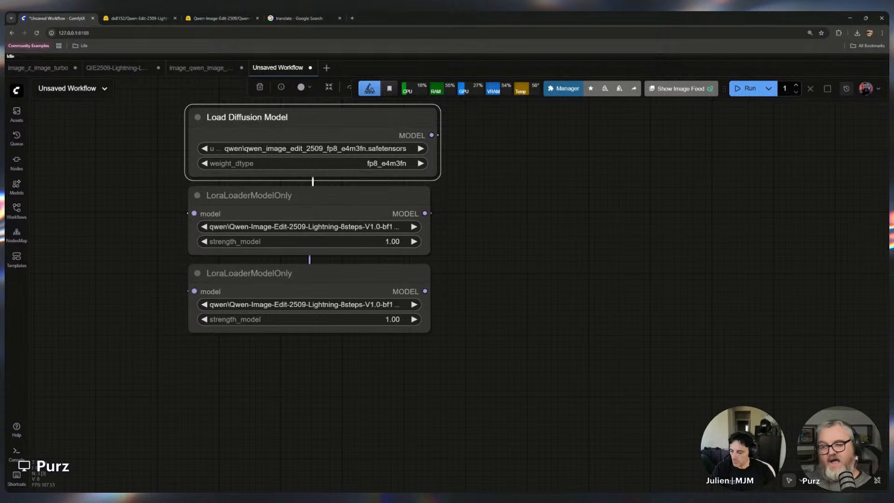
# Add a Load CLIP node and place it below the LoRA loaders
pyautogui.doubleClick(346, 397)
pyautogui.write('load clip')
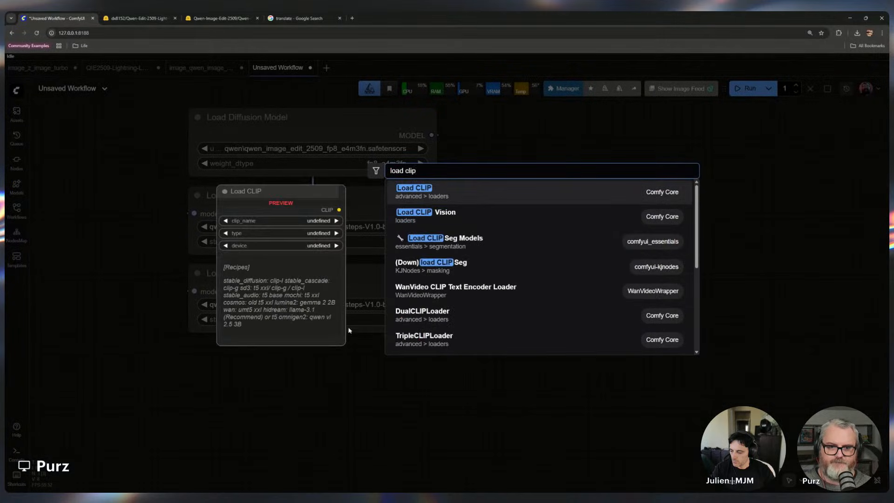
pyautogui.press('Return')
pyautogui.moveTo(387, 387); pyautogui.dragTo(228, 354)
# Set the Load CLIP clip_name to qwen_2.5_vl_7b_fp8_scaled.safetensors
pyautogui.click(305, 386)
pyautogui.write('qw')
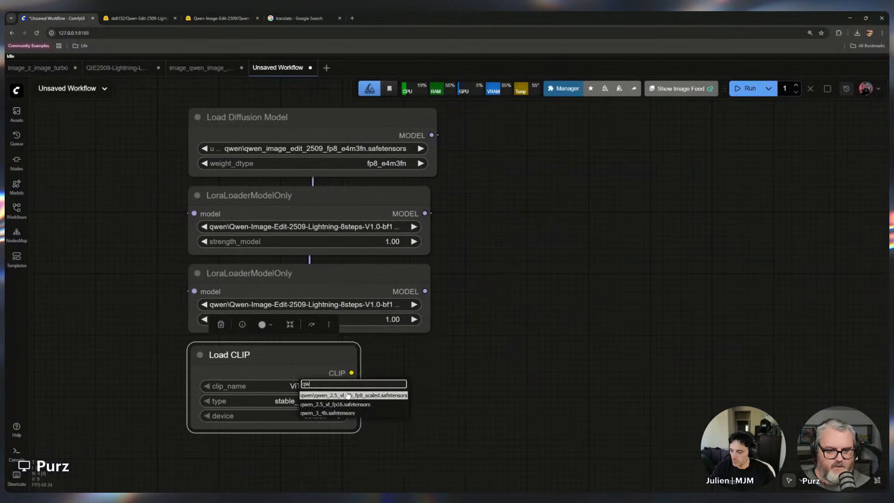
pyautogui.write('e')
pyautogui.click(351, 397)
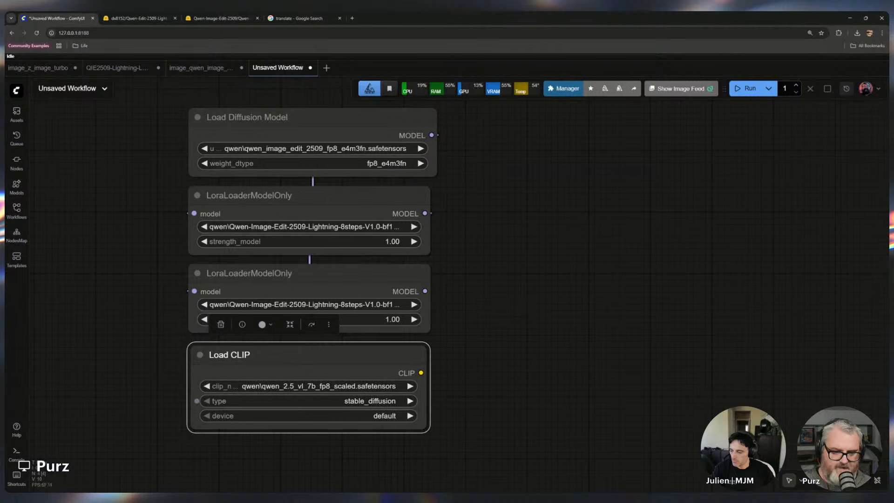
pyautogui.click(439, 399)
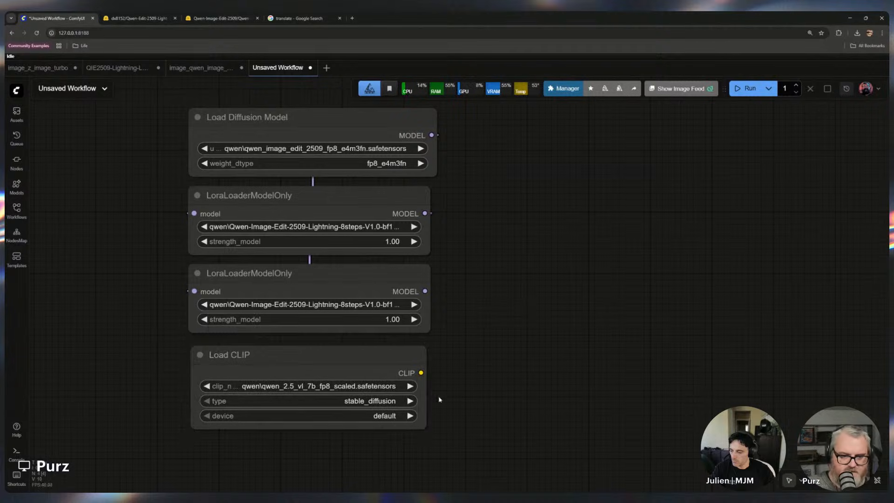
# Add a Load VAE node and place it below the Load CLIP node
pyautogui.moveTo(515, 414); pyautogui.dragTo(516, 244)
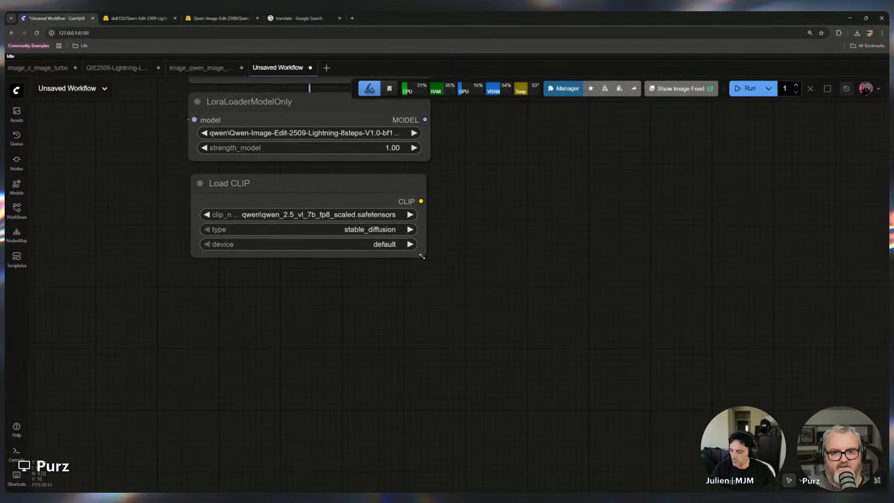
pyautogui.moveTo(424, 256); pyautogui.dragTo(430, 255)
pyautogui.doubleClick(383, 286)
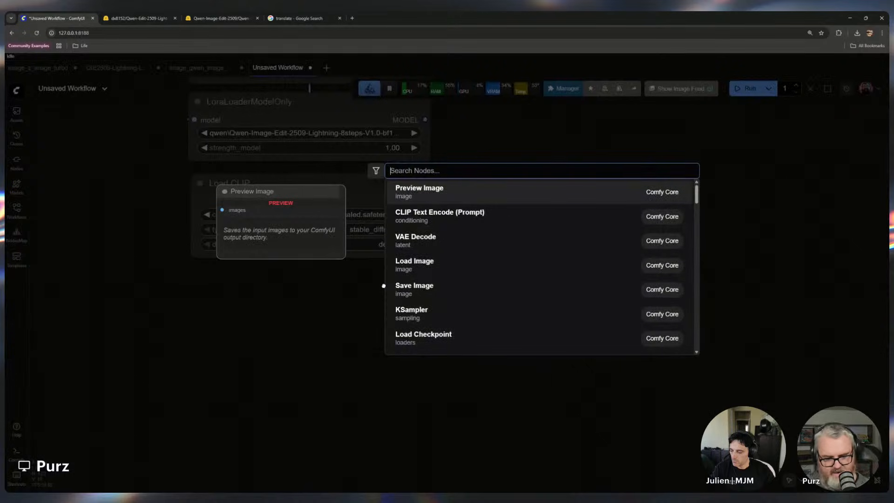
pyautogui.write('load vae')
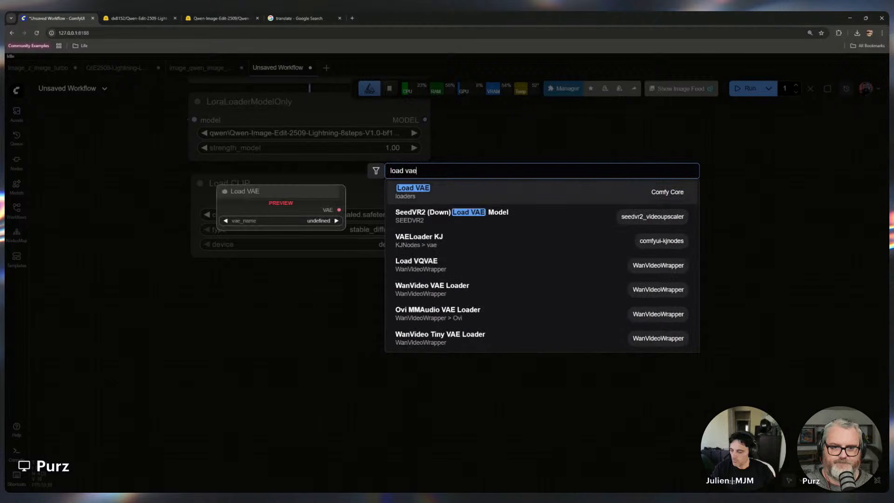
pyautogui.click(485, 197)
pyautogui.moveTo(419, 279); pyautogui.dragTo(236, 277)
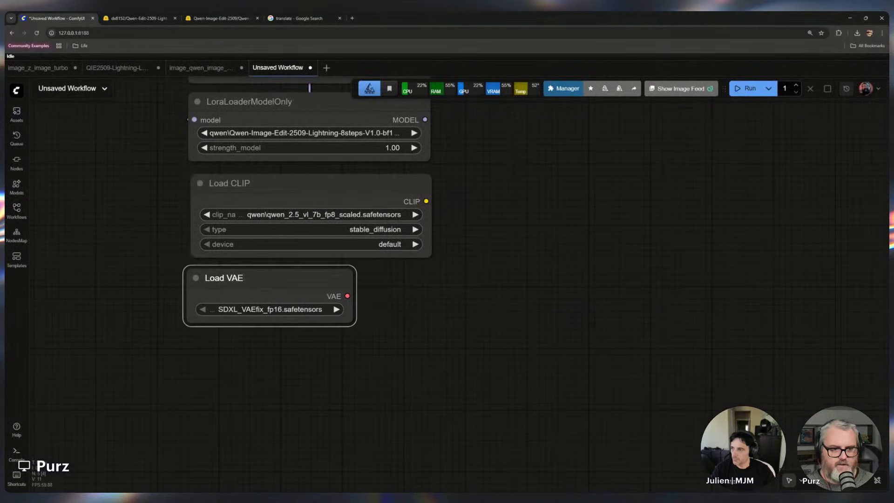
# Set the Load VAE vae_name to qwen_image_vae.safetensors
pyautogui.click(279, 308)
pyautogui.write('qwe')
pyautogui.click(302, 325)
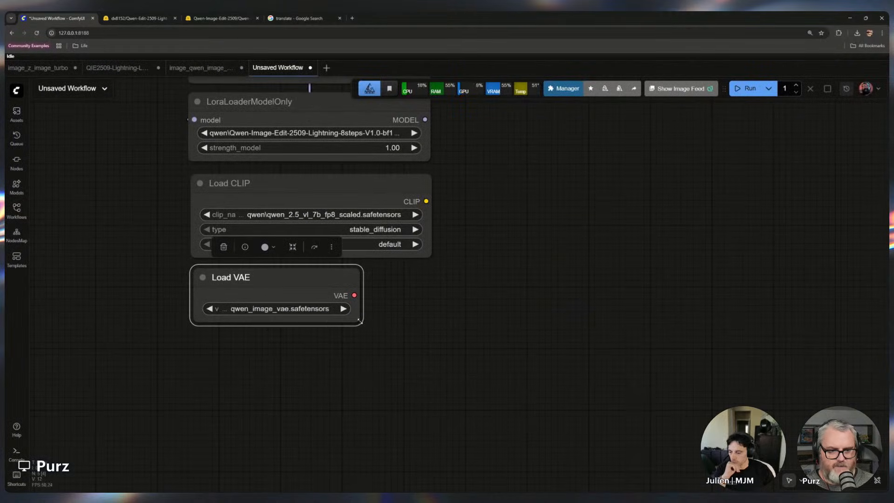
pyautogui.click(481, 359)
pyautogui.scroll(3, 459, 317)
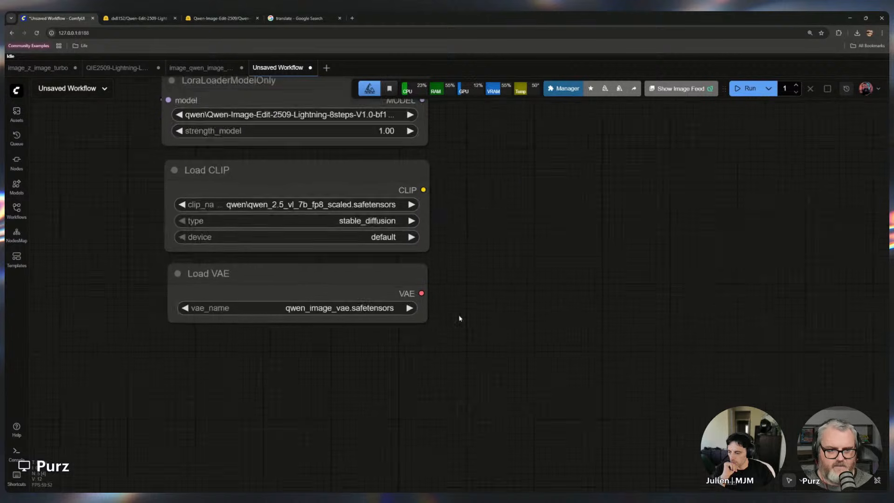
# Add a KSampler node fed from the second LoRA loader's MODEL output and place it to the right
pyautogui.moveTo(517, 277); pyautogui.dragTo(672, 397)
pyautogui.scroll(-1, 681, 413)
pyautogui.moveTo(667, 340); pyautogui.dragTo(565, 364)
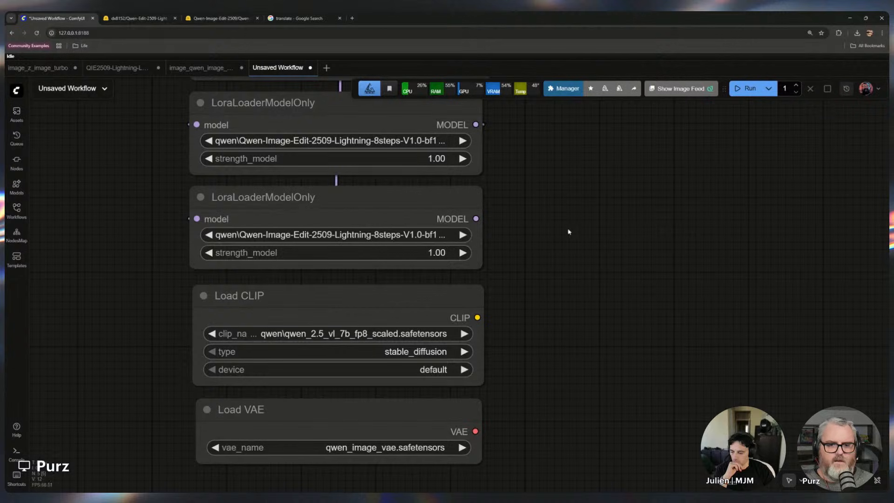
pyautogui.scroll(-4, 566, 235)
pyautogui.moveTo(559, 335); pyautogui.dragTo(386, 378)
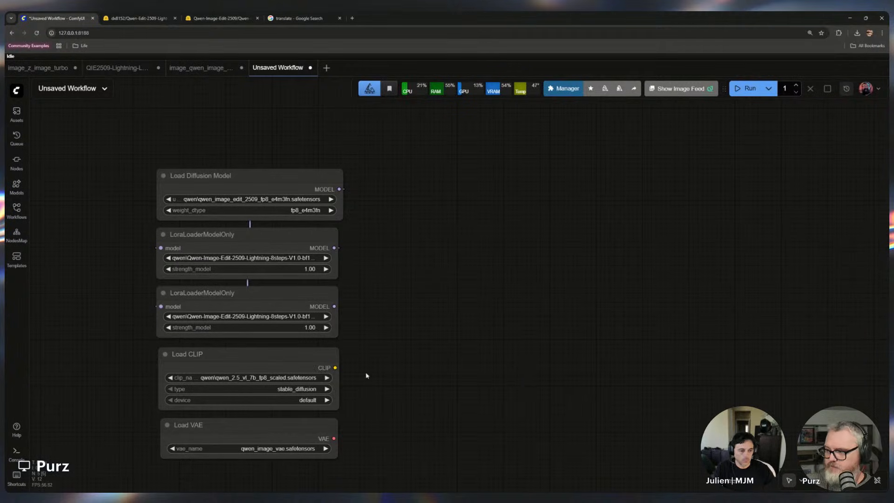
pyautogui.moveTo(417, 374); pyautogui.dragTo(373, 329)
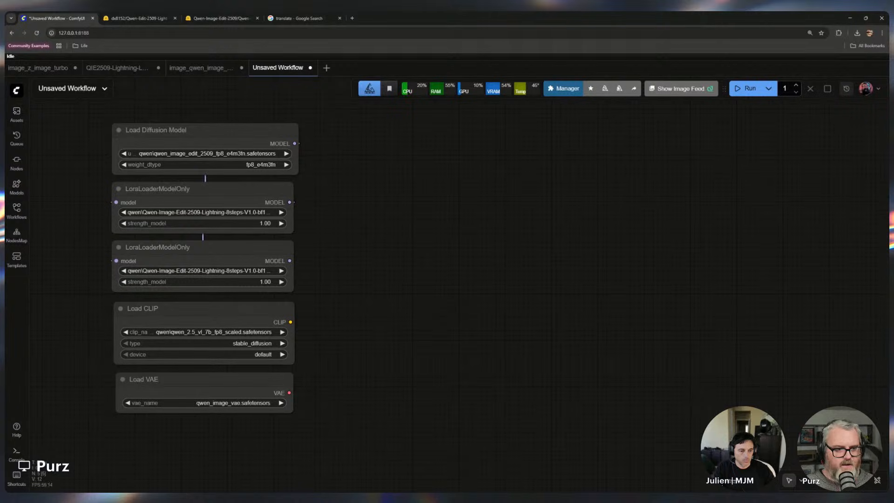
pyautogui.moveTo(290, 261); pyautogui.dragTo(539, 269)
pyautogui.write('ksam')
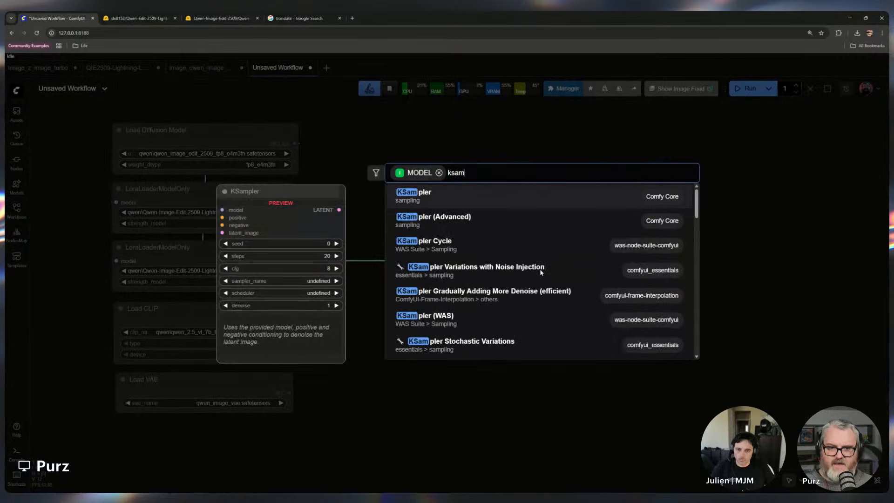
pyautogui.click(465, 206)
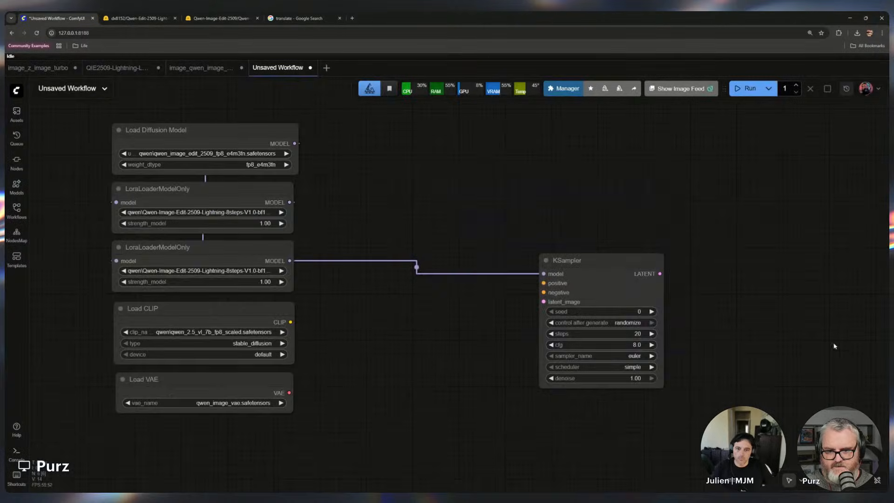
pyautogui.moveTo(834, 346); pyautogui.dragTo(627, 335)
pyautogui.moveTo(405, 248); pyautogui.dragTo(564, 266)
pyautogui.moveTo(313, 333); pyautogui.dragTo(503, 316)
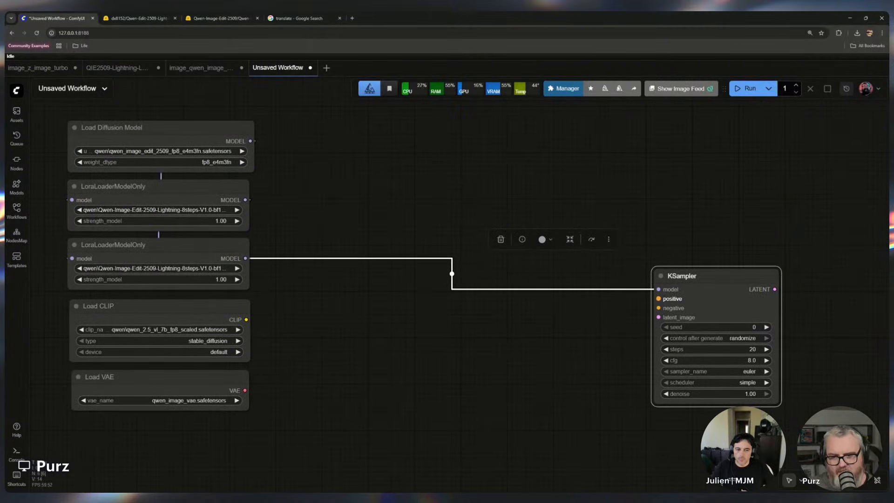
# Examine the KSampler's model, positive, negative and latent_image inputs
pyautogui.scroll(3, 293, 347)
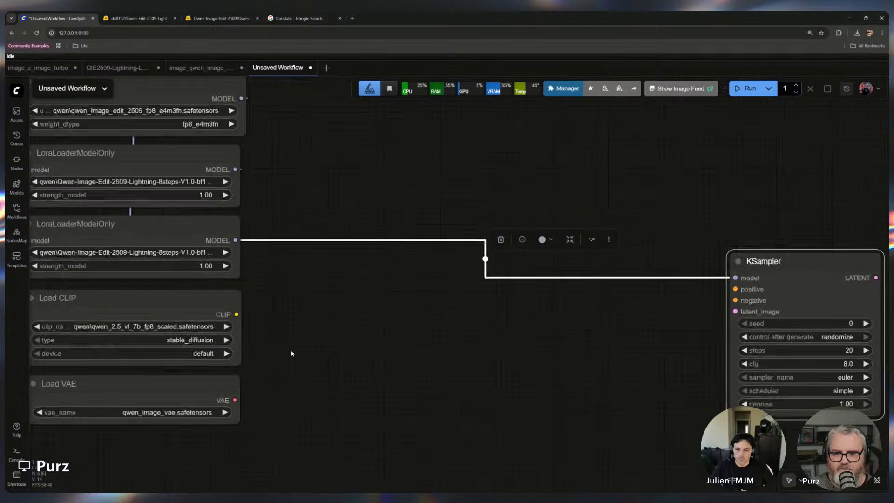
pyautogui.moveTo(811, 255); pyautogui.dragTo(305, 264)
pyautogui.scroll(9, 258, 321)
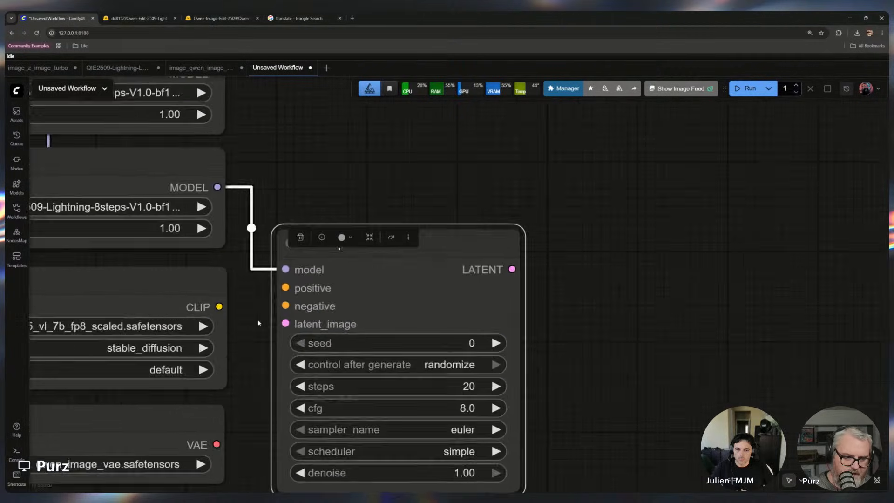
pyautogui.moveTo(257, 321); pyautogui.dragTo(387, 333)
pyautogui.scroll(-1, 419, 353)
pyautogui.scroll(5, 404, 344)
pyautogui.click(367, 331)
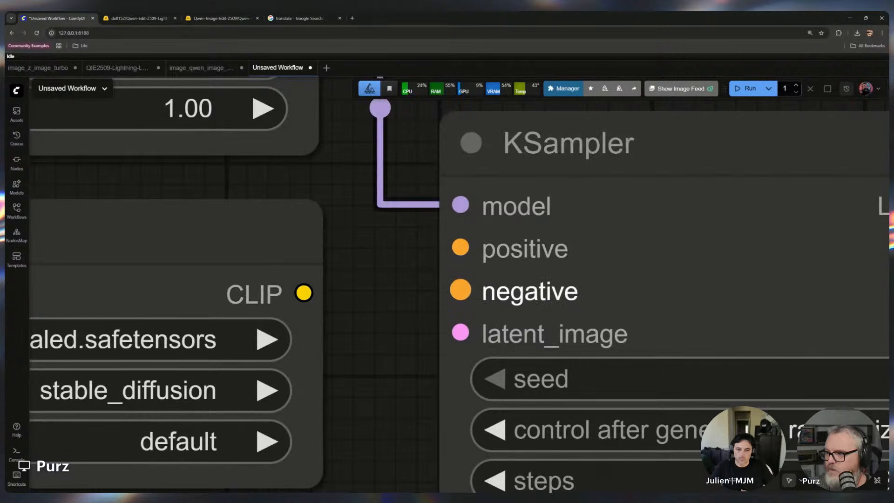
pyautogui.scroll(-13, 386, 308)
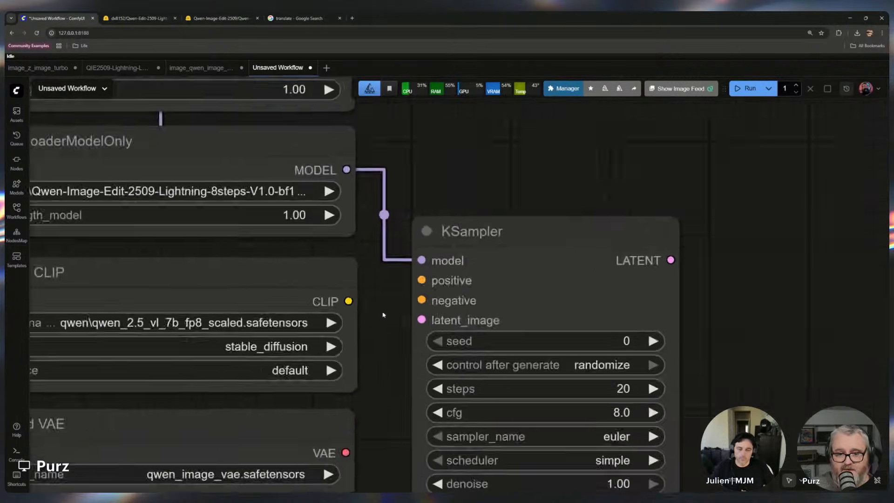
pyautogui.moveTo(433, 261); pyautogui.dragTo(492, 252)
pyautogui.moveTo(361, 305); pyautogui.dragTo(382, 285)
pyautogui.click(412, 301)
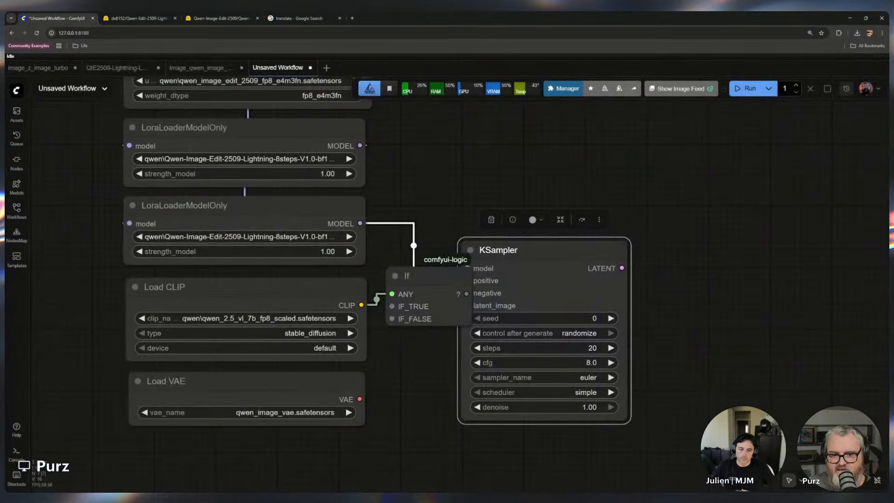
pyautogui.click(444, 278)
pyautogui.press('Delete')
pyautogui.moveTo(466, 280); pyautogui.dragTo(410, 283)
pyautogui.click(430, 315)
pyautogui.click(458, 275)
pyautogui.press('Delete')
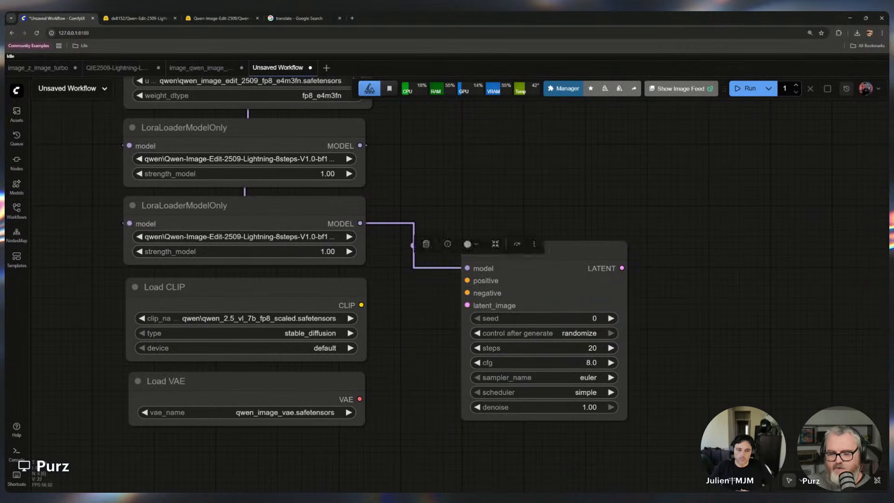
pyautogui.moveTo(517, 251); pyautogui.dragTo(634, 216)
pyautogui.doubleClick(433, 273)
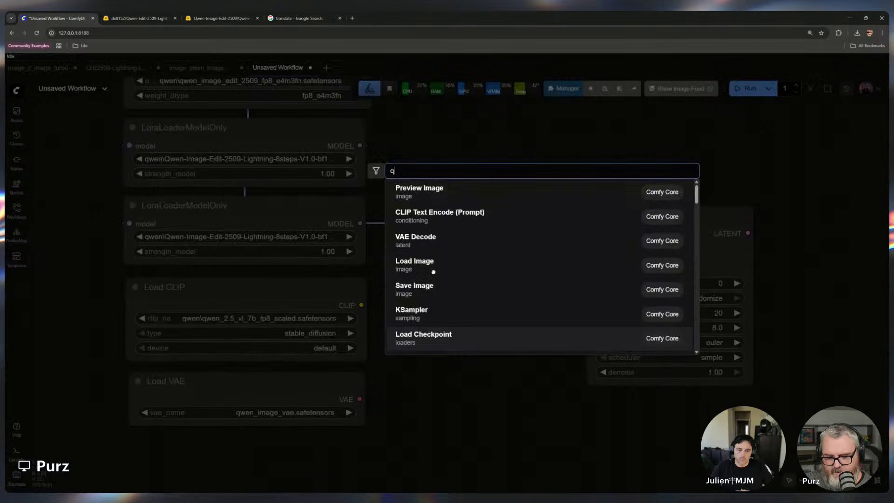
pyautogui.write('qwe')
pyautogui.press('Escape')
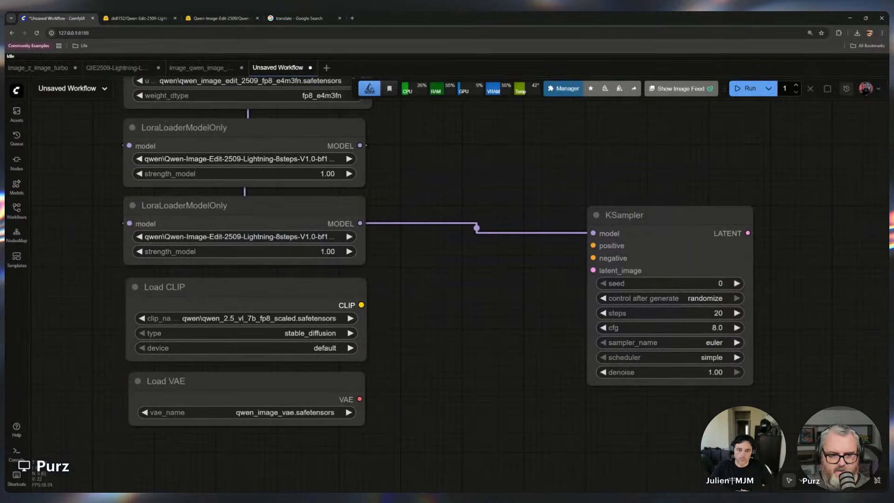
# Add a TextEncodeQwenImageEditPlus node fed from the Load CLIP output, placing it above between the loaders and a further-right KSampler
pyautogui.moveTo(361, 305); pyautogui.dragTo(410, 285)
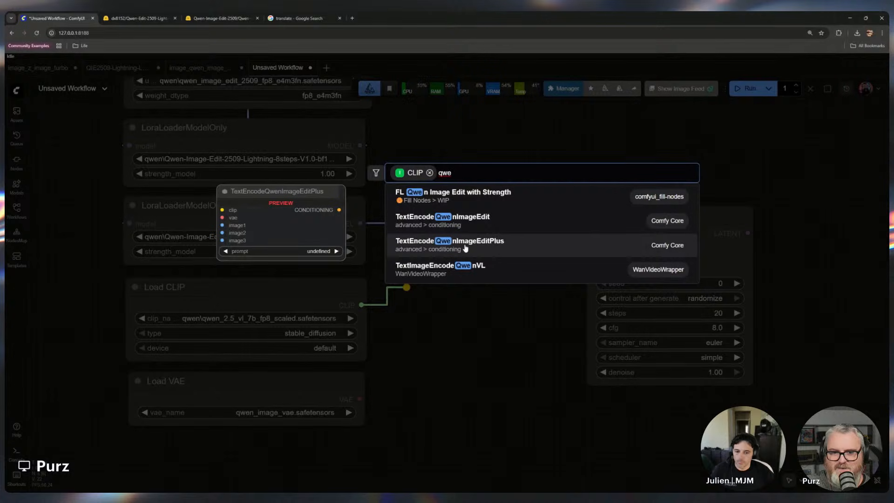
pyautogui.click(456, 245)
pyautogui.moveTo(639, 216); pyautogui.dragTo(792, 203)
pyautogui.moveTo(556, 280); pyautogui.dragTo(571, 229)
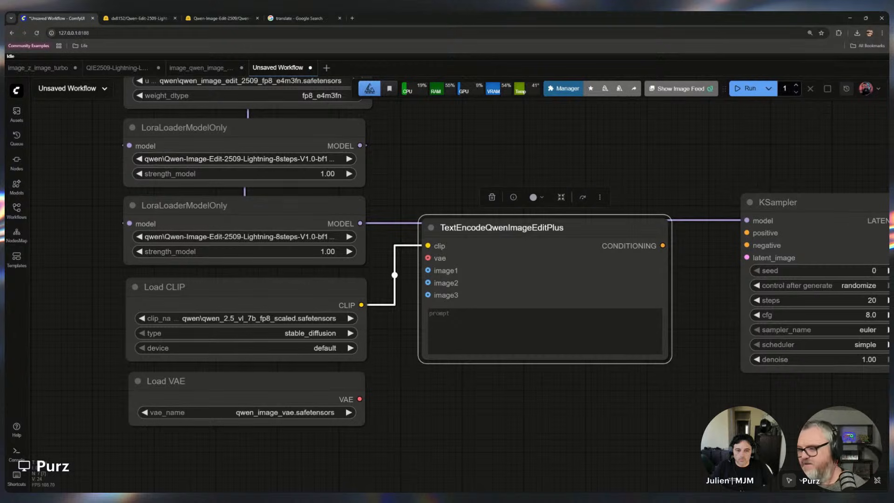
pyautogui.moveTo(572, 228); pyautogui.dragTo(563, 123)
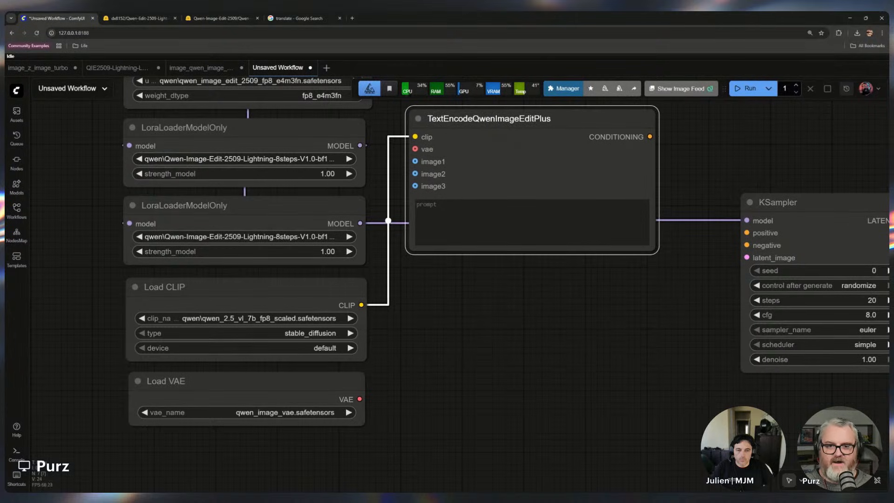
# Duplicate the TextEncodeQwenImageEditPlus node below the first, wire Load CLIP into its clip input and Load VAE into the vae inputs
pyautogui.hotkey('ctrl', 'c')
pyautogui.hotkey('ctrl', 'v')
pyautogui.moveTo(578, 167); pyautogui.dragTo(446, 272)
pyautogui.moveTo(361, 305); pyautogui.dragTo(418, 290)
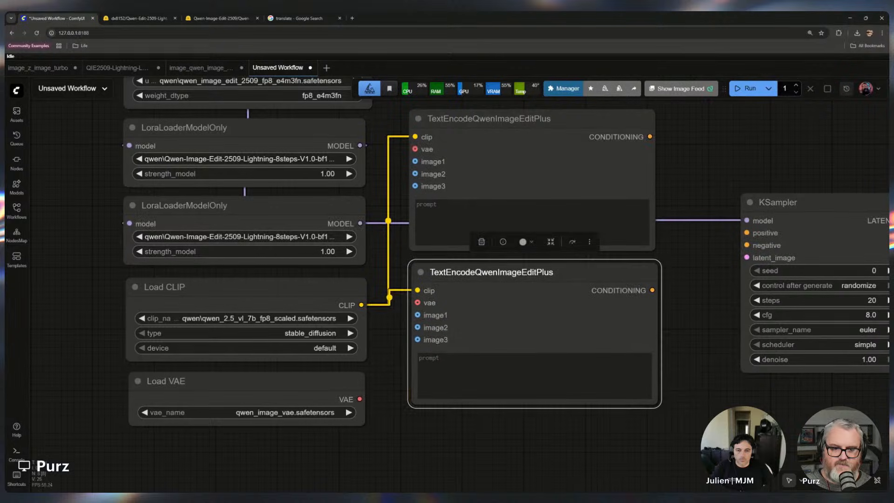
pyautogui.moveTo(360, 399); pyautogui.dragTo(415, 149)
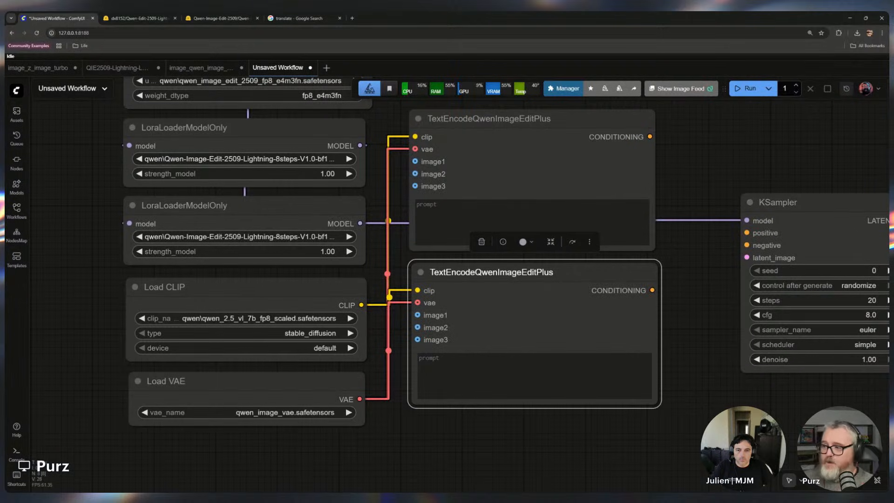
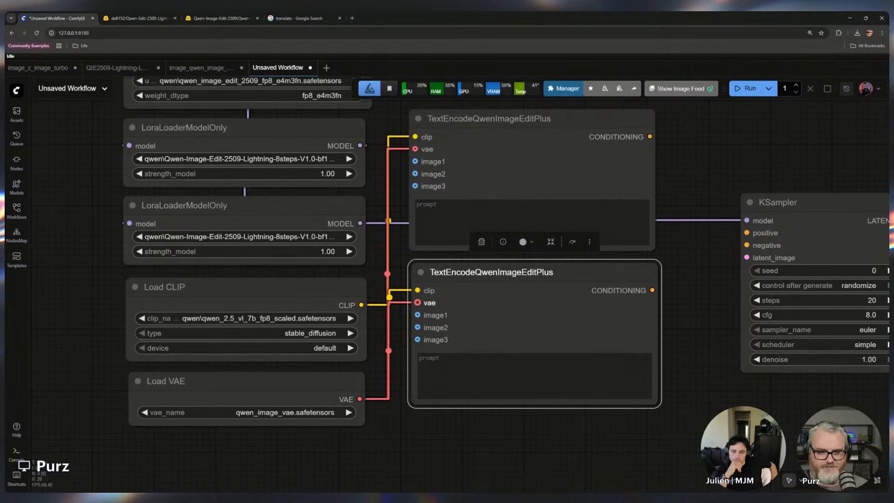
# Wire the first text encoder's CONDITIONING into the KSampler's positive input and the second's into negative
pyautogui.scroll(-5, 489, 413)
pyautogui.moveTo(632, 256); pyautogui.dragTo(620, 187)
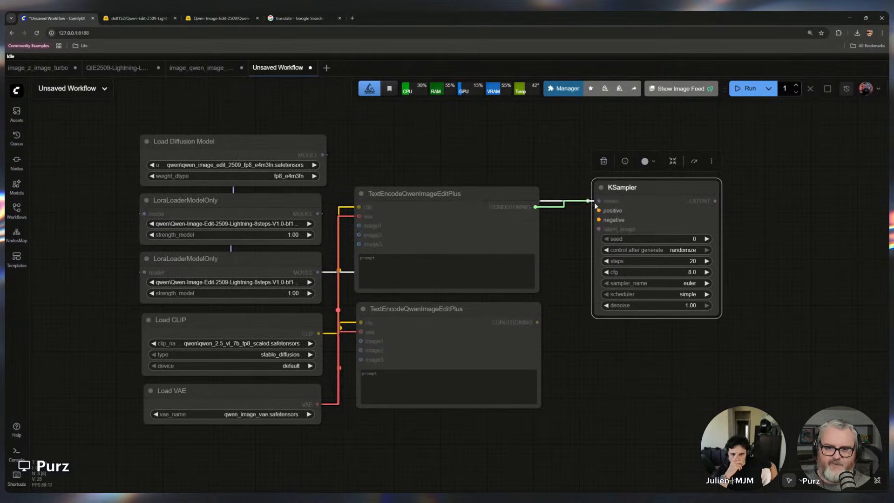
pyautogui.moveTo(535, 207); pyautogui.dragTo(599, 211)
pyautogui.moveTo(537, 323); pyautogui.dragTo(599, 219)
pyautogui.moveTo(624, 188); pyautogui.dragTo(631, 211)
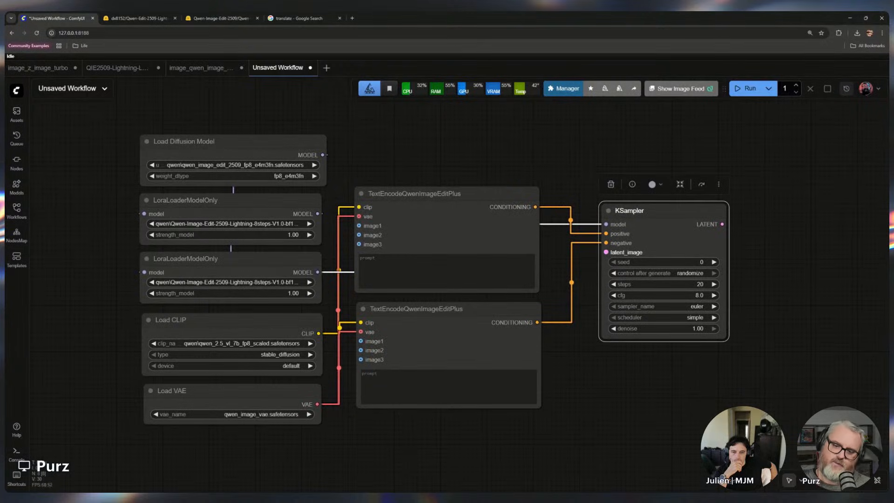
pyautogui.moveTo(605, 251); pyautogui.dragTo(580, 152)
pyautogui.click(494, 140)
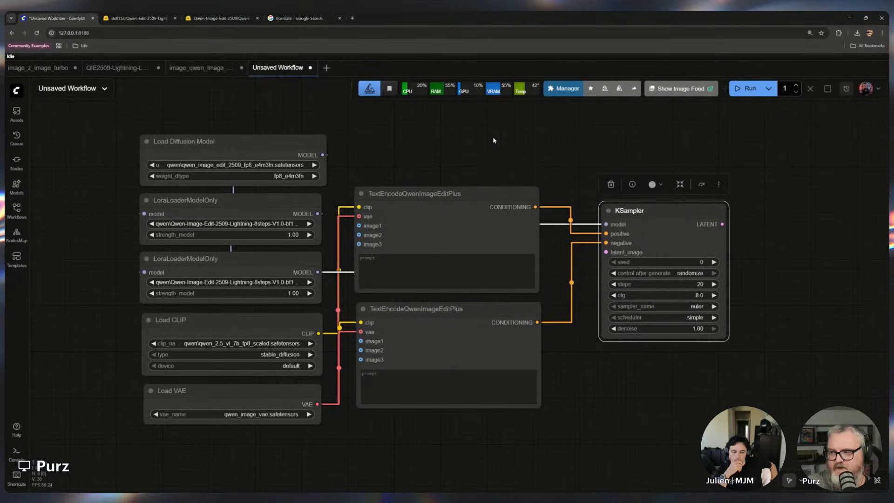
pyautogui.click(494, 140)
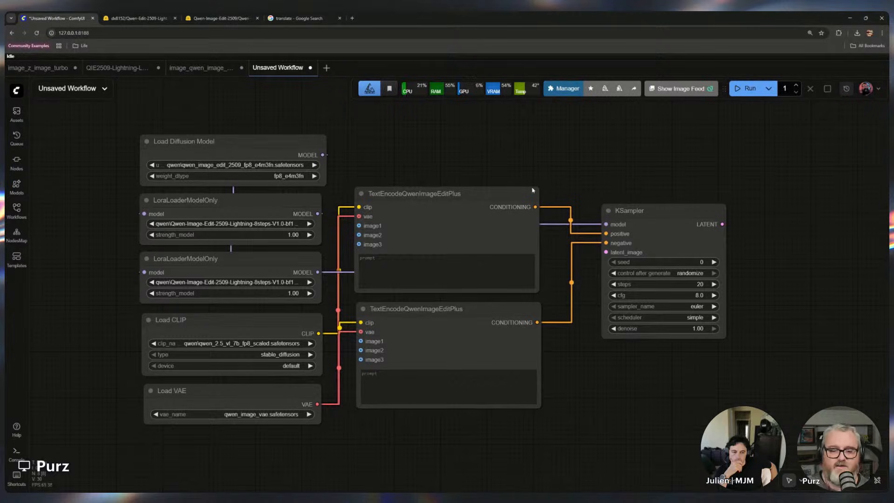
# Add a Load Image node below the Load VAE and duplicate it beside the first
pyautogui.moveTo(365, 432); pyautogui.dragTo(387, 225)
pyautogui.doubleClick(270, 283)
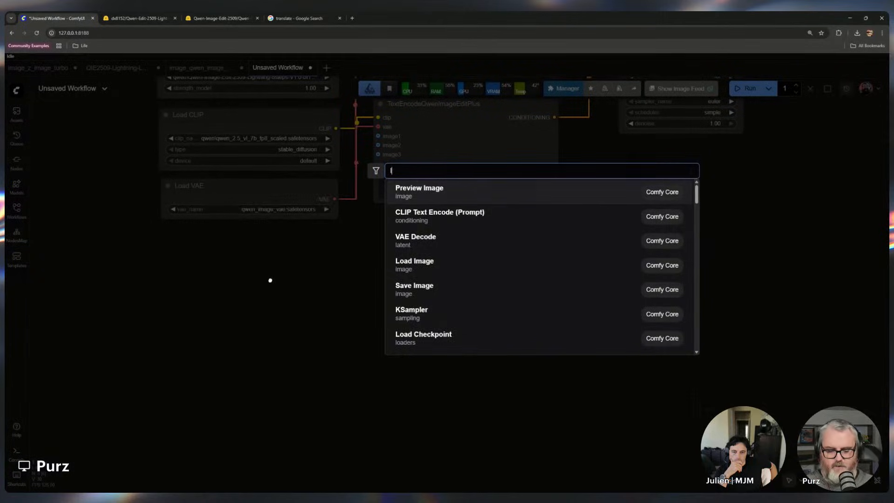
pyautogui.write('loS IM')
pyautogui.press('BackSpace')
pyautogui.press('BackSpace')
pyautogui.press('BackSpace')
pyautogui.press('BackSpace')
pyautogui.press('BackSpace')
pyautogui.press('BackSpace')
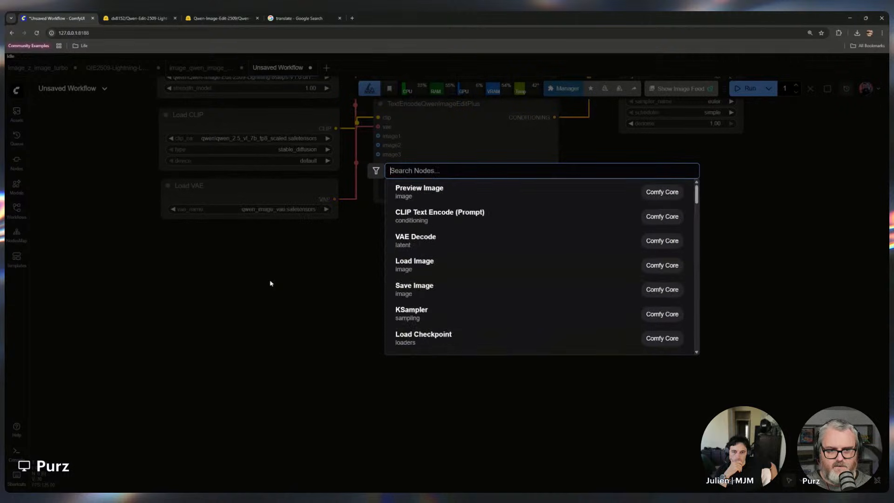
pyautogui.write('load image')
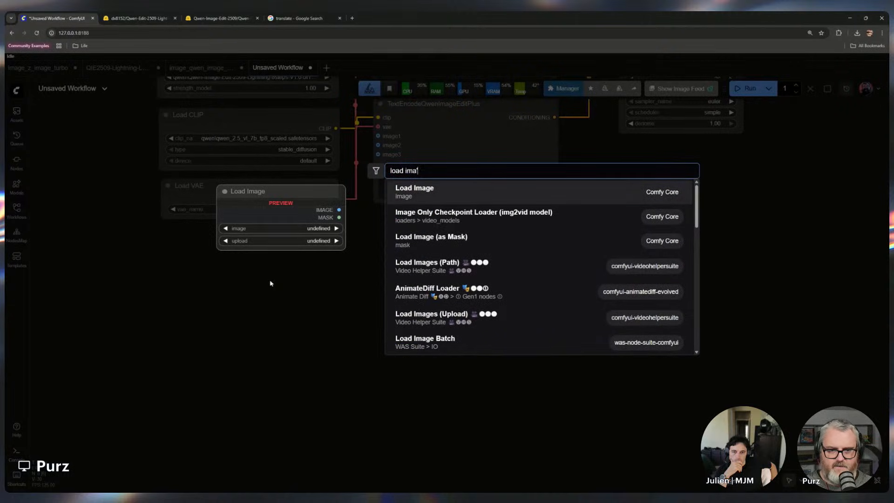
pyautogui.press('Return')
pyautogui.moveTo(300, 273); pyautogui.dragTo(189, 246)
pyautogui.hotkey('ctrl', 'c')
pyautogui.hotkey('ctrl', 'v')
pyautogui.moveTo(311, 272); pyautogui.dragTo(320, 248)
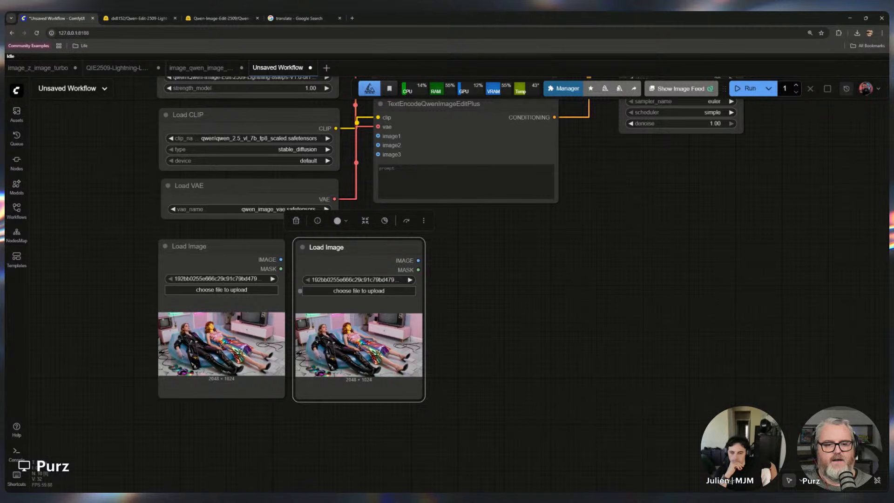
# Load z-image_00225_.png into the second Load Image node
pyautogui.click(359, 290)
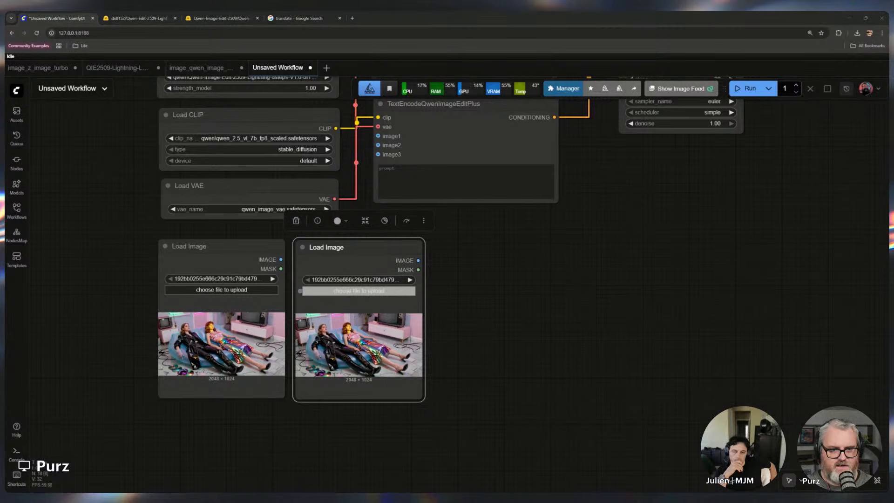
pyautogui.doubleClick(345, 242)
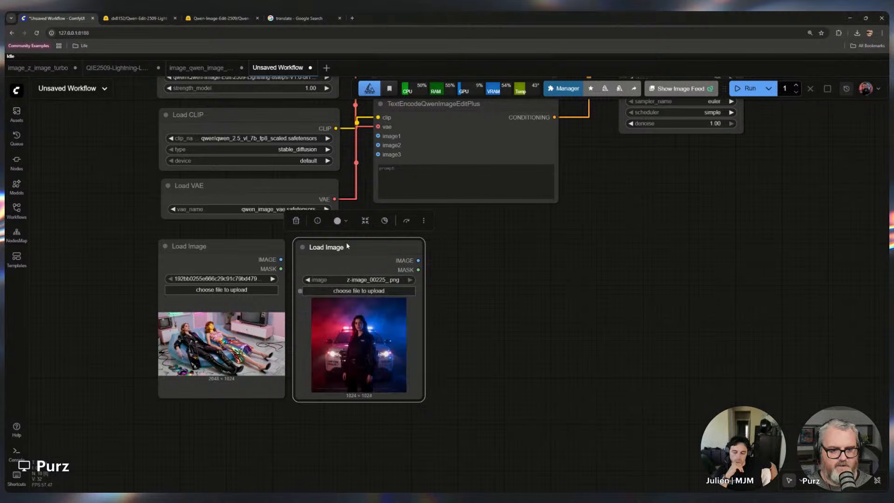
pyautogui.click(494, 324)
# Load z-image_00186_.png into the first Load Image node
pyautogui.click(222, 290)
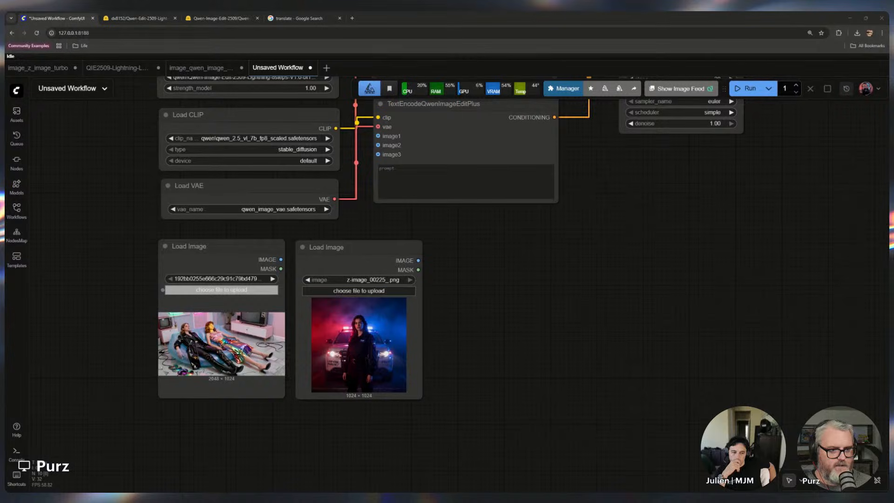
pyautogui.doubleClick(294, 315)
pyautogui.click(221, 290)
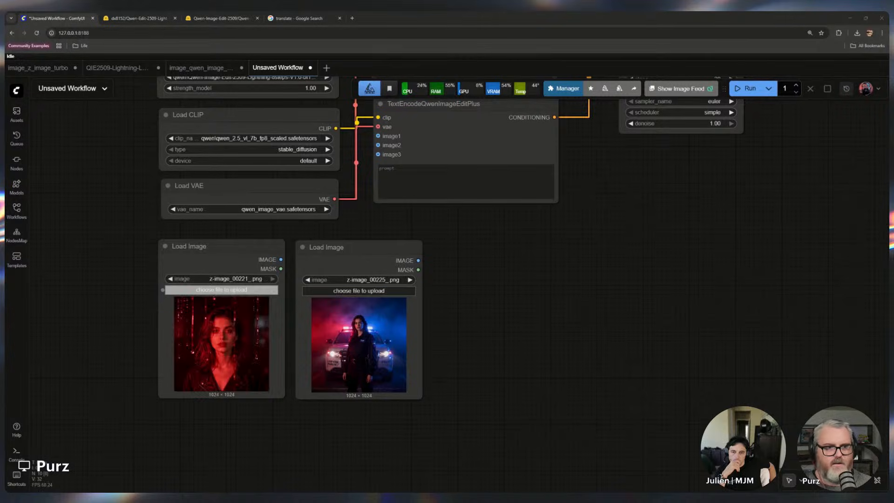
pyautogui.doubleClick(252, 138)
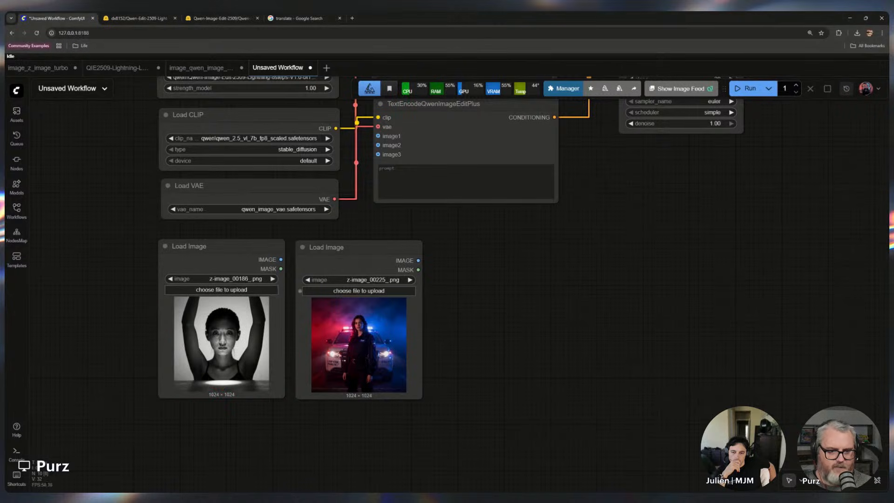
# Load z-image_00182_.png into the second Load Image node and align both image nodes
pyautogui.click(358, 291)
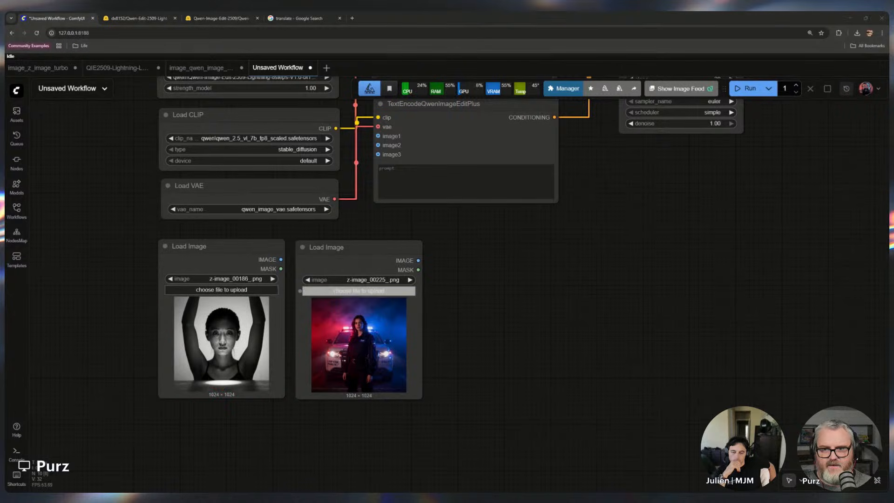
pyautogui.doubleClick(535, 275)
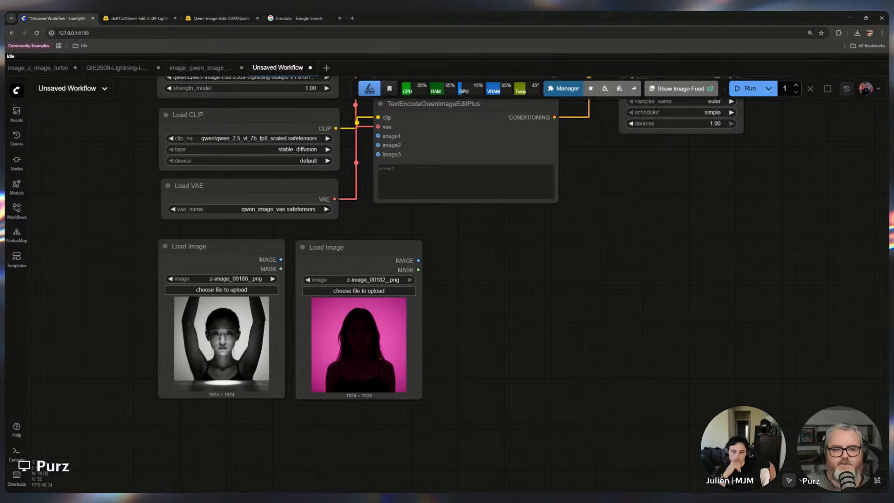
pyautogui.moveTo(223, 247); pyautogui.dragTo(221, 241)
pyautogui.moveTo(361, 248); pyautogui.dragTo(358, 241)
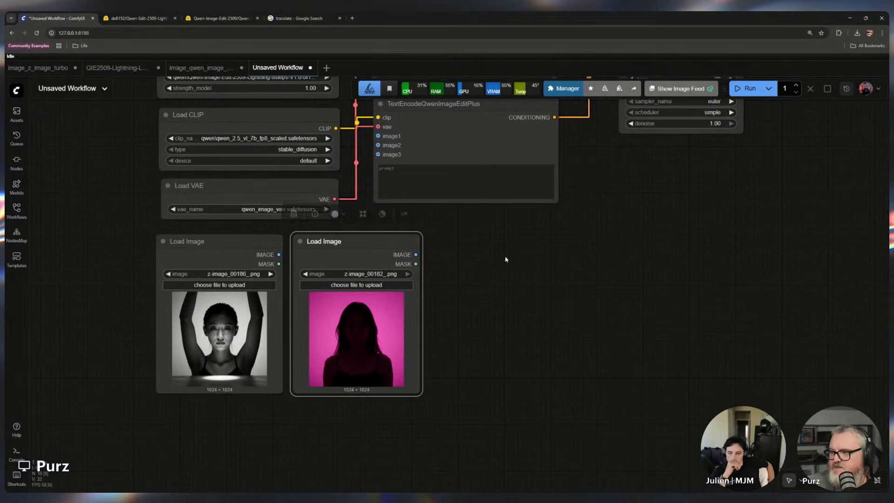
# Add an ImageScaleToTotalPixels node fed from the first Load Image's IMAGE output
pyautogui.click(567, 302)
pyautogui.scroll(5, 539, 318)
pyautogui.moveTo(431, 324); pyautogui.dragTo(686, 315)
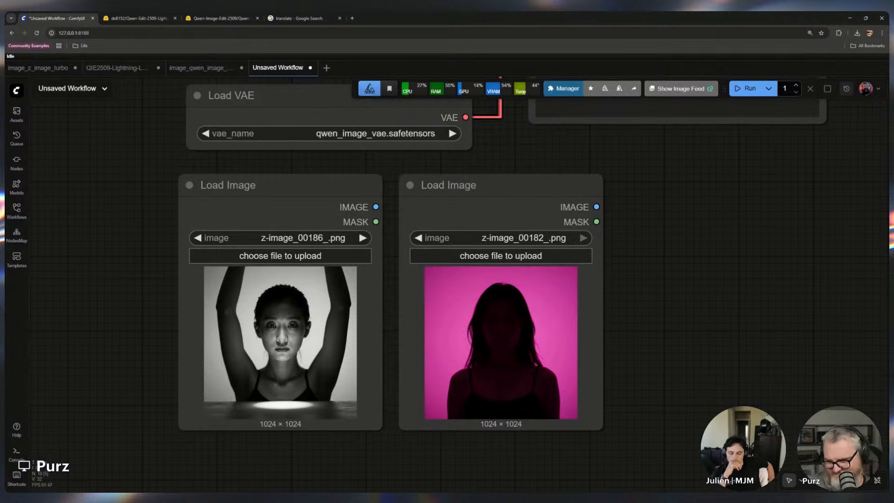
pyautogui.scroll(-6, 591, 306)
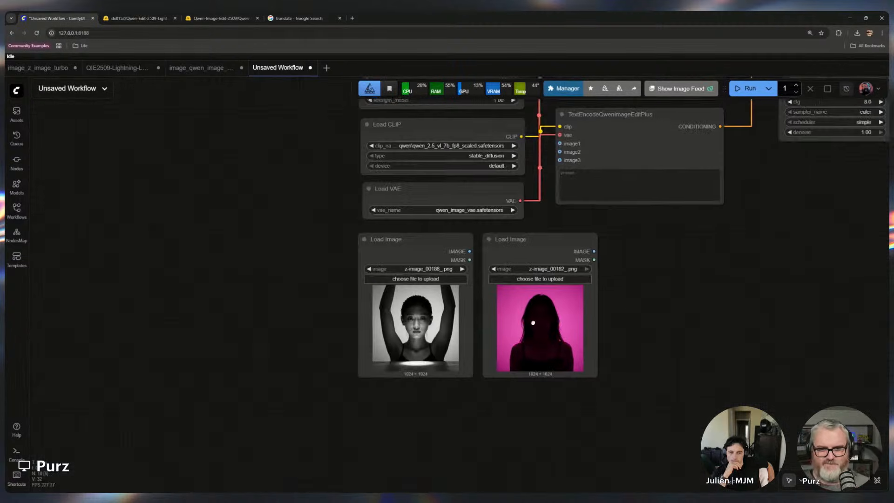
pyautogui.moveTo(639, 289); pyautogui.dragTo(309, 408)
pyautogui.moveTo(299, 334); pyautogui.dragTo(422, 286)
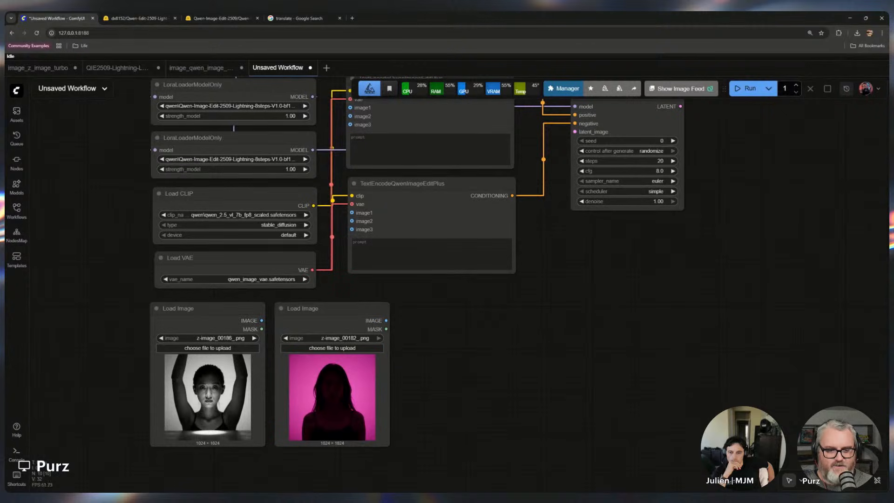
pyautogui.moveTo(262, 321); pyautogui.dragTo(438, 315)
pyautogui.write('scaleimageto')
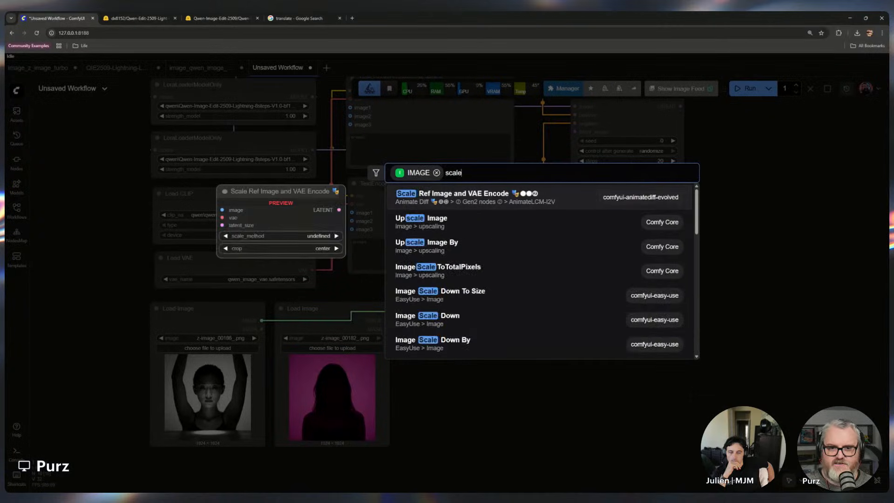
pyautogui.press('BackSpace')
pyautogui.press('BackSpace')
pyautogui.press('BackSpace')
pyautogui.press('BackSpace')
pyautogui.press('BackSpace')
pyautogui.press('BackSpace')
pyautogui.press('BackSpace')
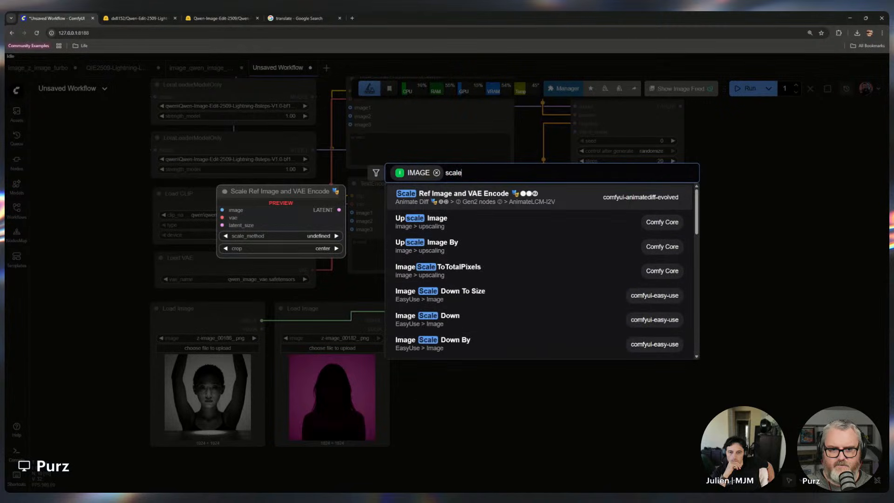
pyautogui.write('to')
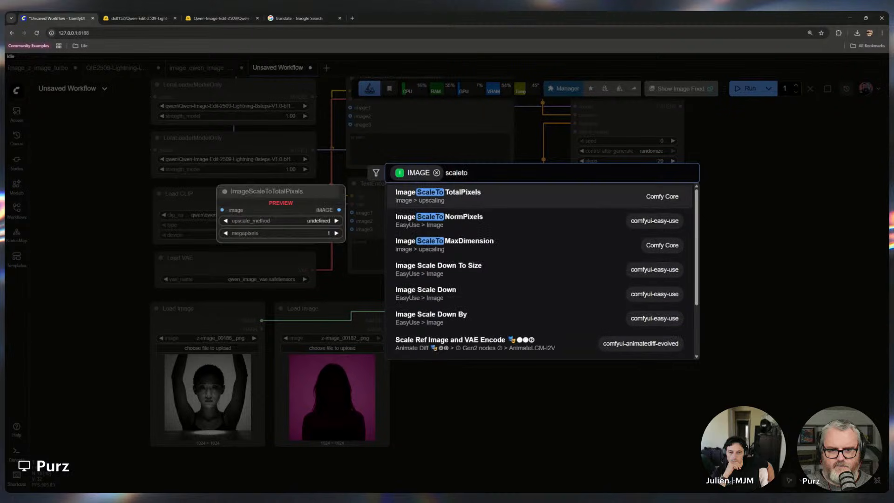
pyautogui.click(462, 203)
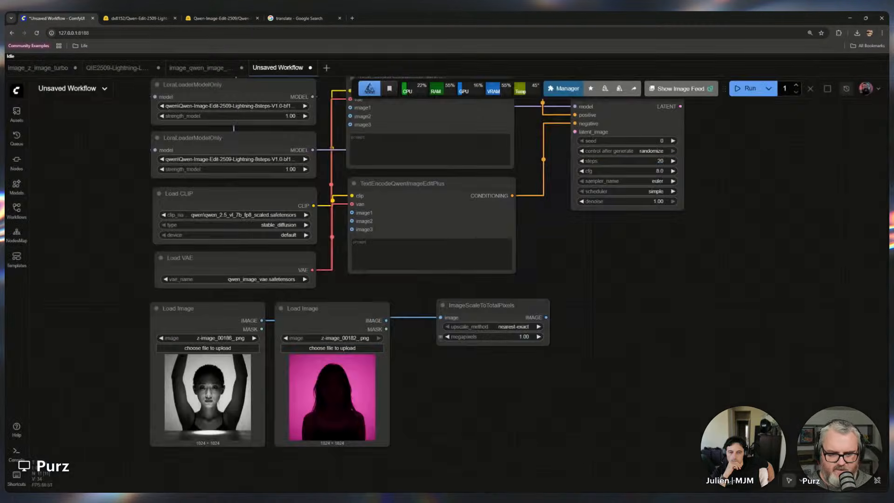
# Set the ImageScaleToTotalPixels upscale_method to lanczos
pyautogui.scroll(10, 545, 356)
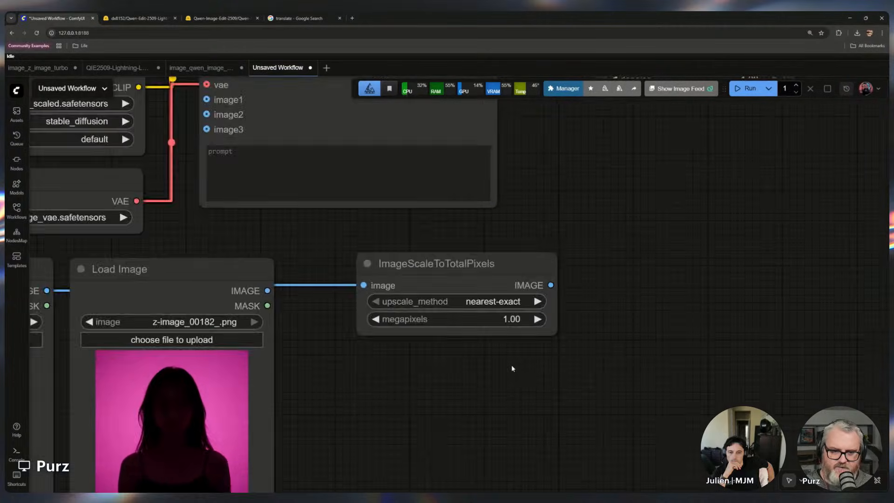
pyautogui.click(479, 245)
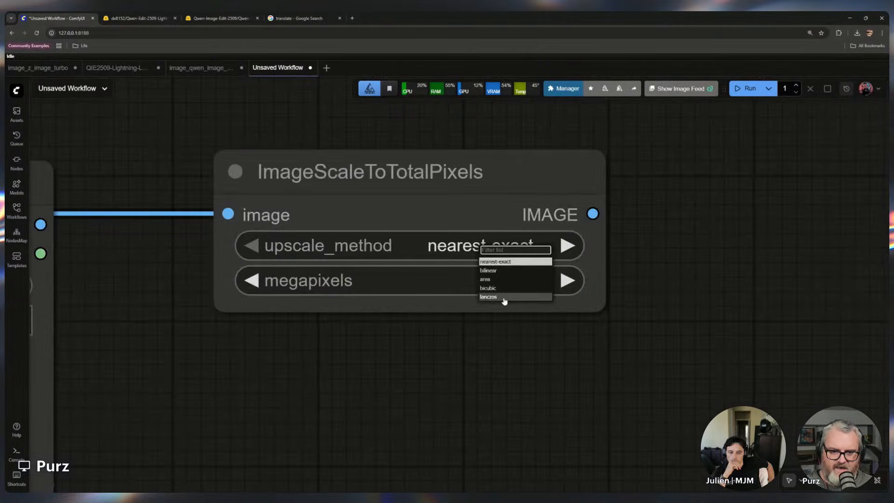
pyautogui.click(504, 300)
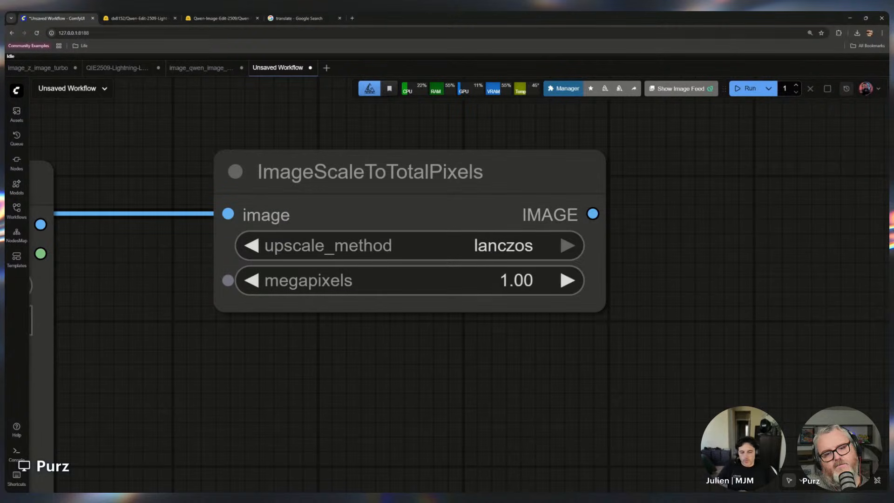
# Duplicate the ImageScaleToTotalPixels node below the first and feed it from the second Load Image's IMAGE output
pyautogui.scroll(-5, 400, 313)
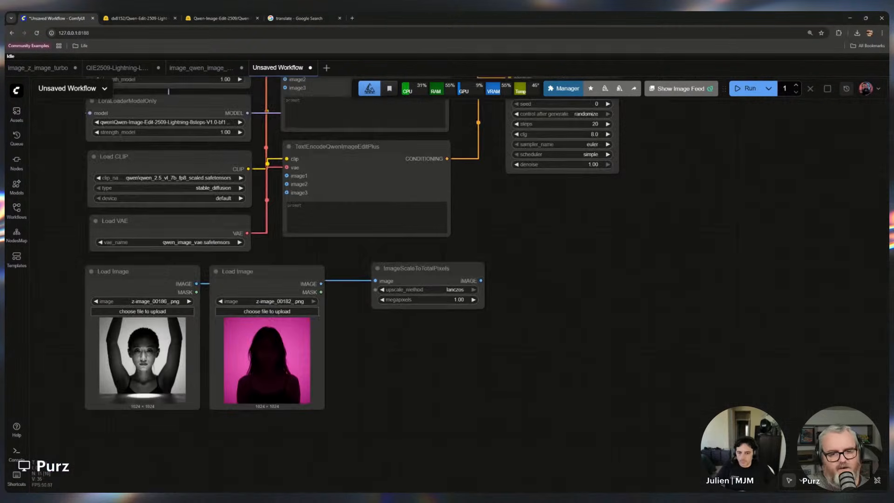
pyautogui.moveTo(391, 272); pyautogui.dragTo(393, 273)
pyautogui.hotkey('ctrl', 'v')
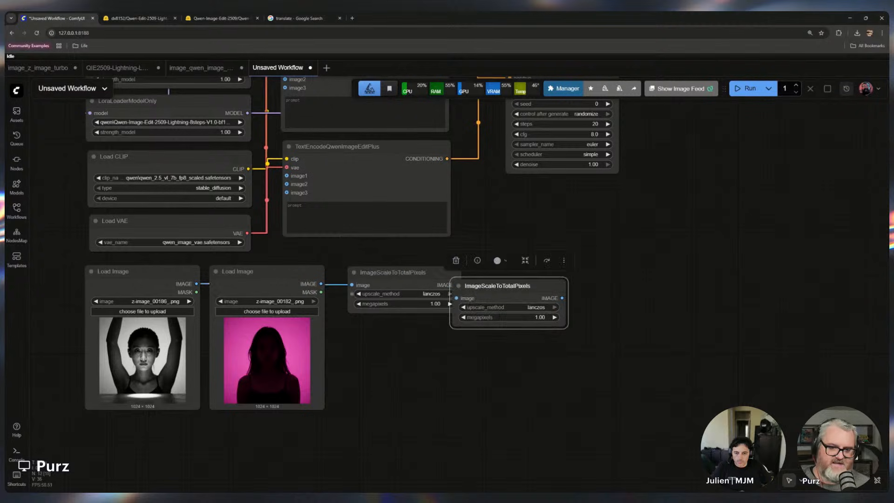
pyautogui.moveTo(498, 285); pyautogui.dragTo(395, 330)
pyautogui.moveTo(321, 283); pyautogui.dragTo(401, 327)
pyautogui.click(563, 378)
pyautogui.click(490, 363)
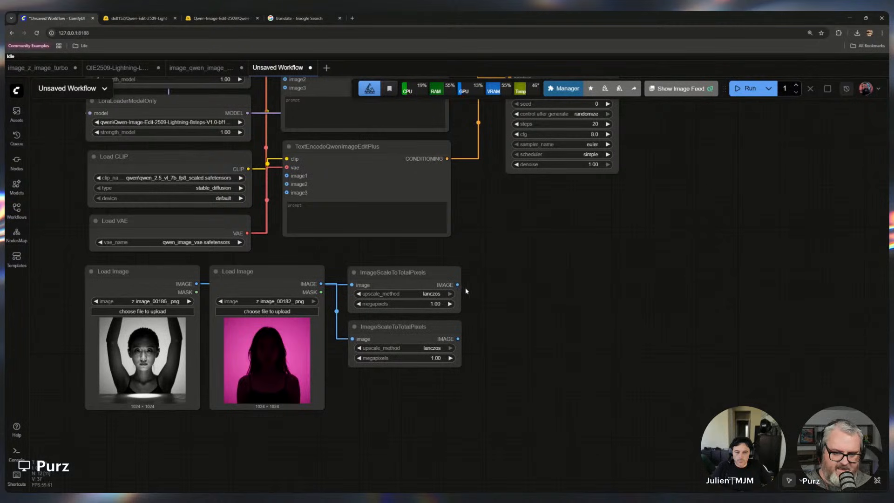
# Add a VAE Encode node, wiring the first scaled image into its pixels and Load VAE into its vae input
pyautogui.moveTo(484, 392); pyautogui.dragTo(379, 268)
pyautogui.click(479, 284)
pyautogui.moveTo(525, 258); pyautogui.dragTo(452, 388)
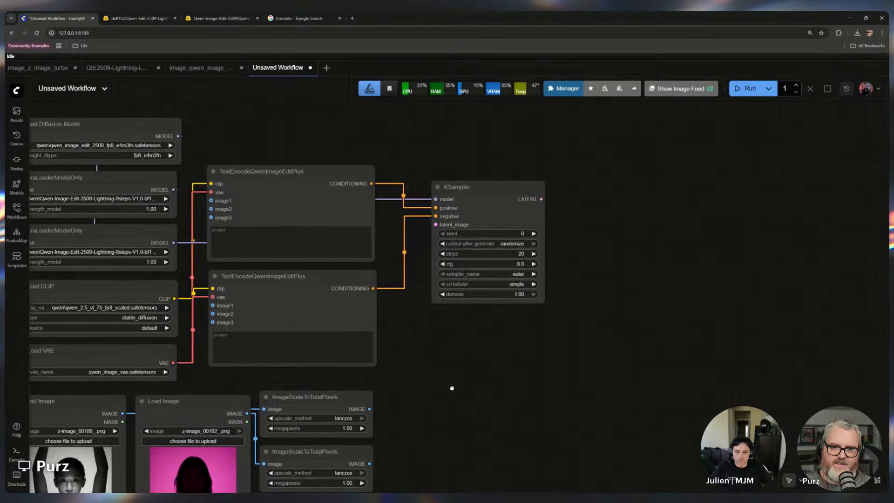
pyautogui.doubleClick(444, 355)
pyautogui.write('vae m')
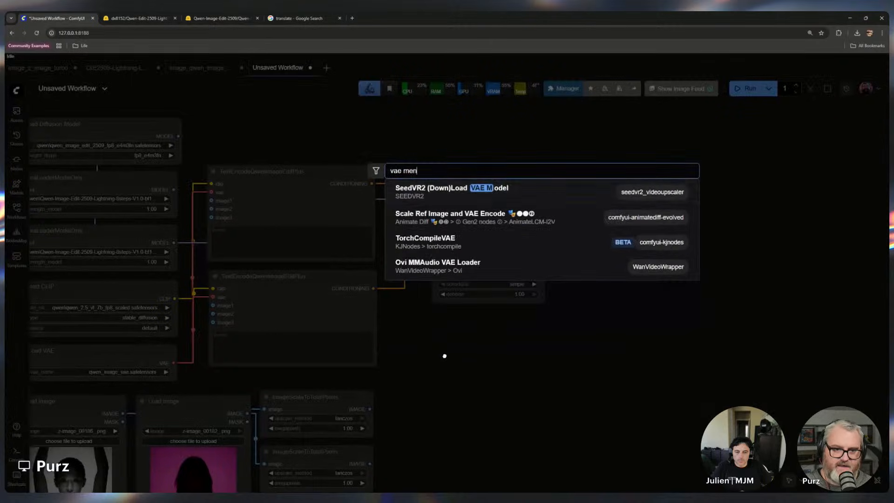
pyautogui.press('BackSpace')
pyautogui.write('enc')
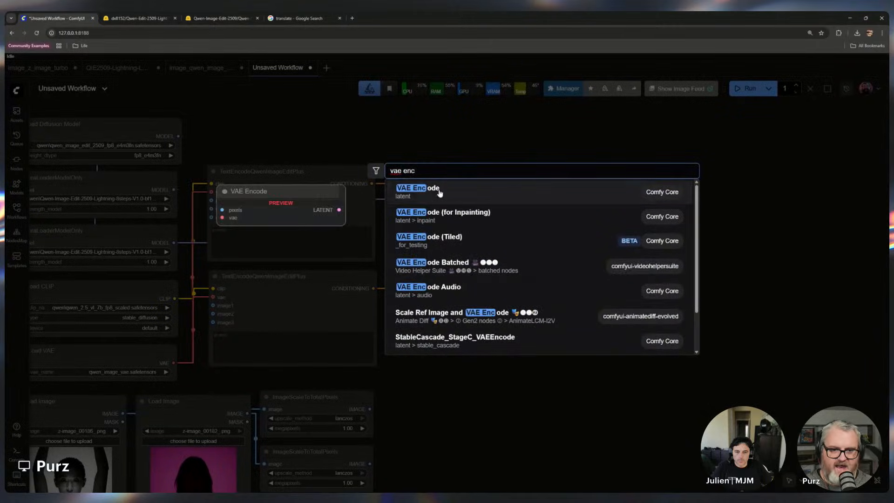
pyautogui.click(437, 190)
pyautogui.scroll(-5, 408, 317)
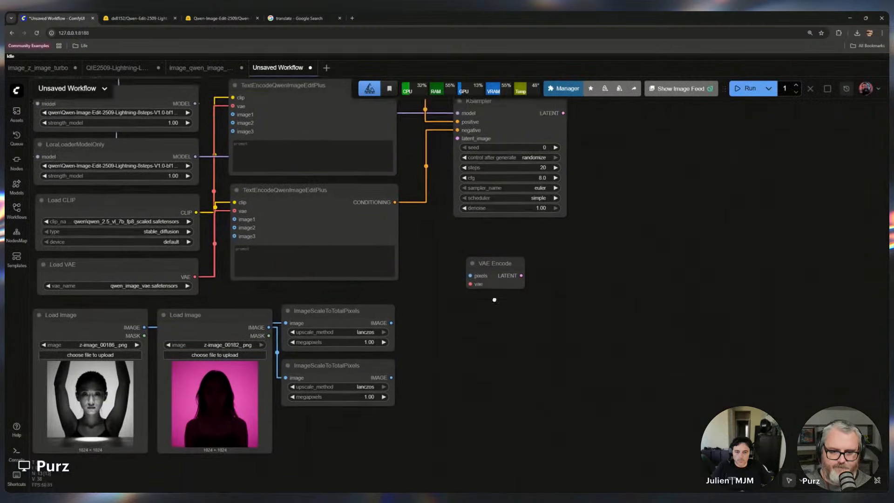
pyautogui.moveTo(392, 310); pyautogui.dragTo(245, 270)
pyautogui.scroll(-2, 452, 297)
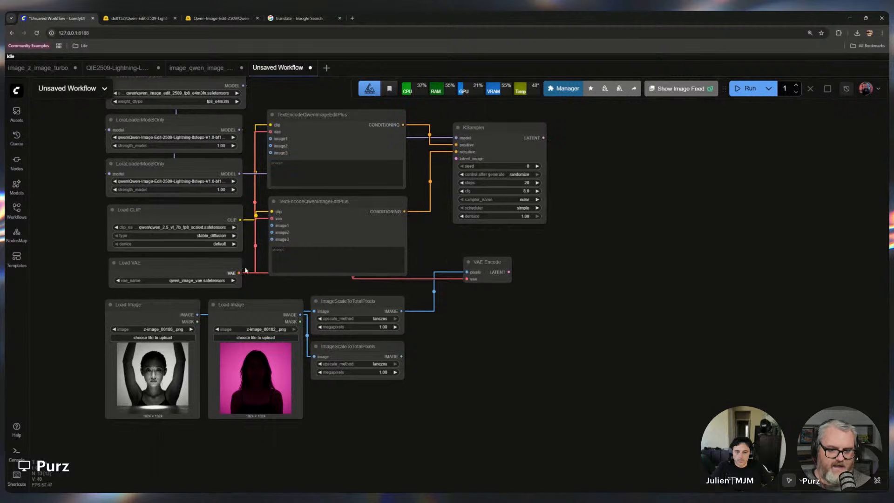
pyautogui.moveTo(487, 262)
pyautogui.mouseDown()
pyautogui.moveTo(489, 283)
pyautogui.moveTo(483, 268)
pyautogui.mouseUp()
pyautogui.moveTo(584, 309); pyautogui.dragTo(606, 400)
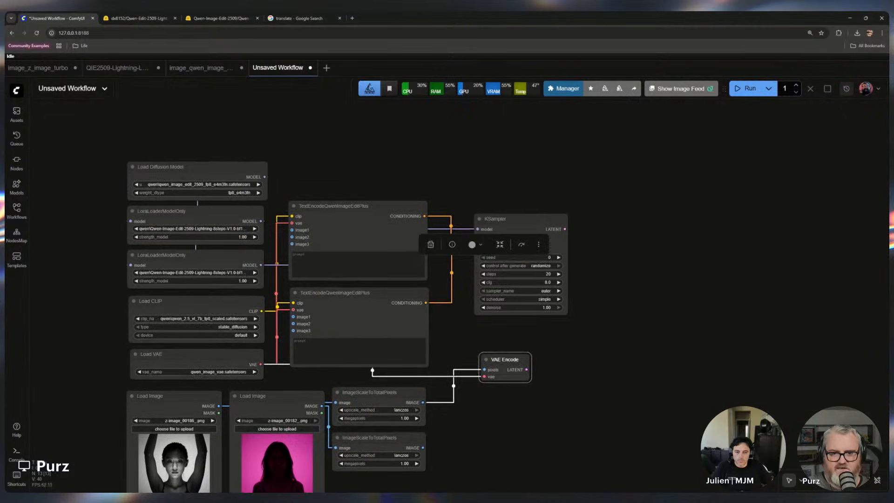
# Wire the VAE Encode LATENT output into the KSampler's latent_image and move VAE Encode above the text encoders, shifting KSampler closer
pyautogui.moveTo(505, 359); pyautogui.dragTo(478, 250)
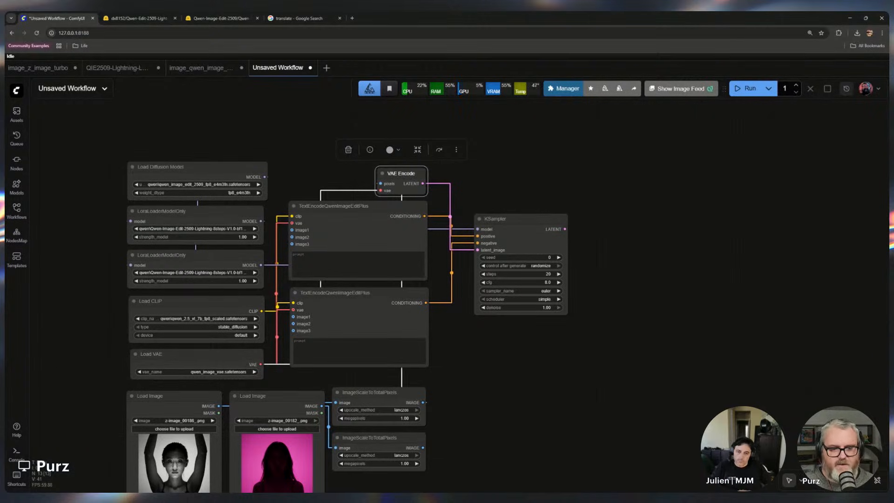
pyautogui.moveTo(401, 376); pyautogui.dragTo(363, 154)
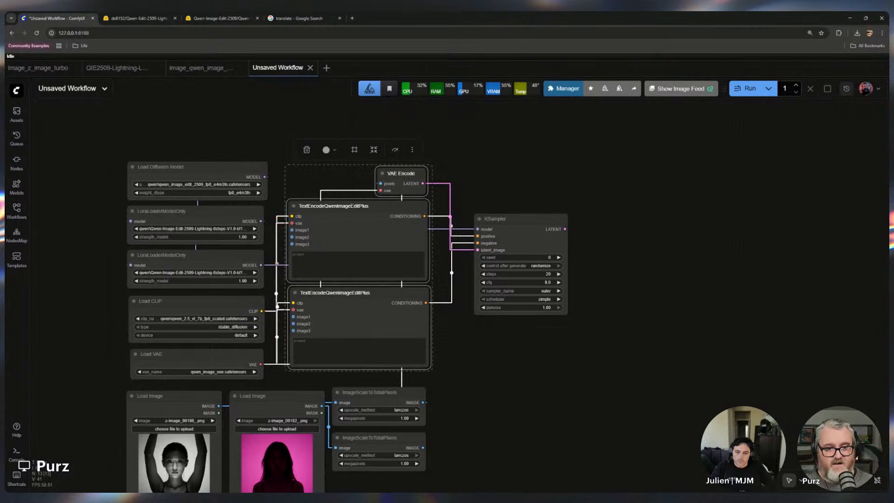
pyautogui.moveTo(363, 207); pyautogui.dragTo(360, 213)
pyautogui.click(496, 336)
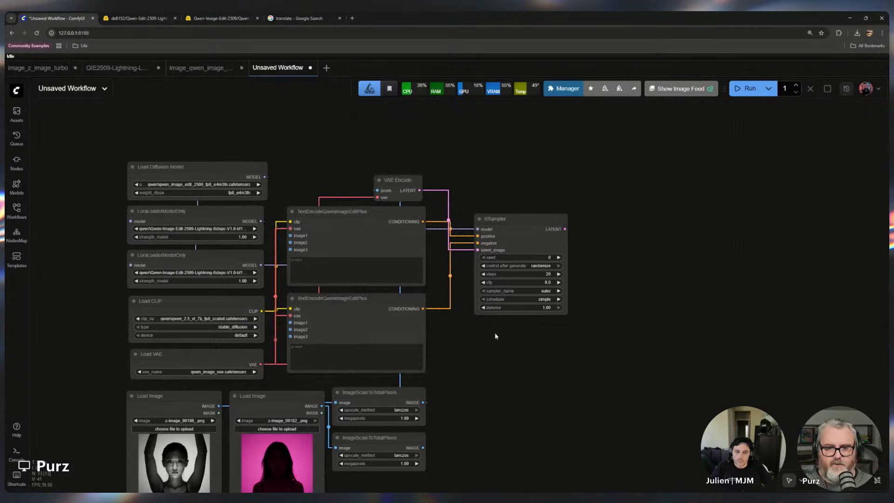
pyautogui.moveTo(495, 218); pyautogui.dragTo(462, 215)
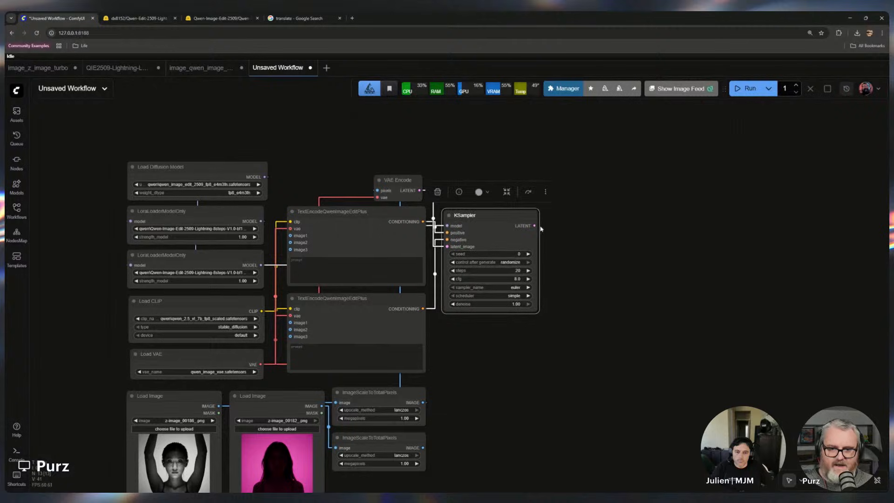
pyautogui.moveTo(568, 176); pyautogui.dragTo(494, 172)
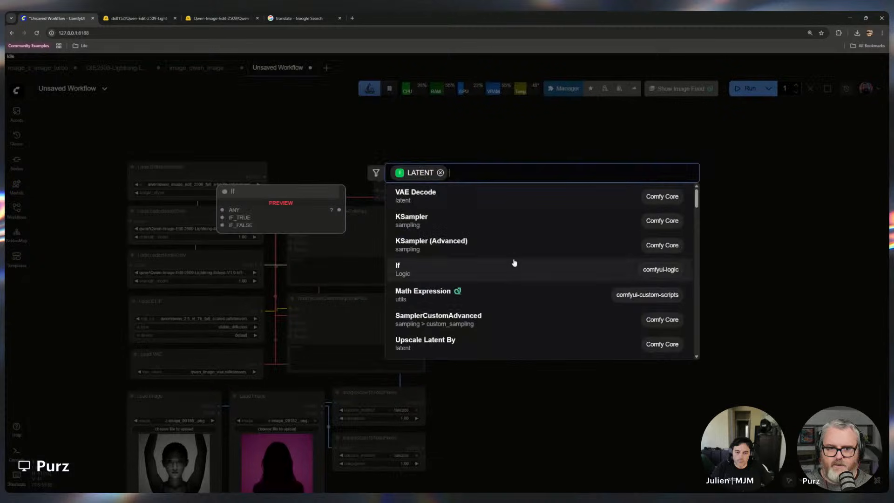
pyautogui.click(492, 198)
pyautogui.scroll(6, 532, 225)
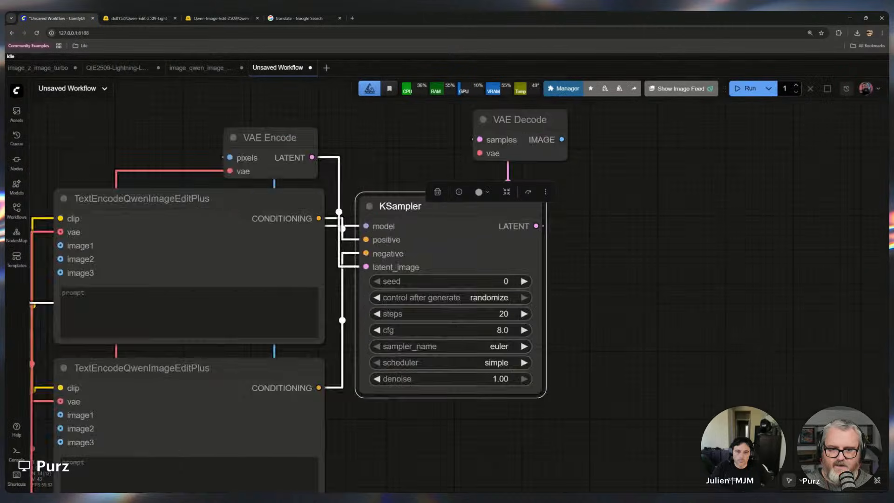
pyautogui.click(535, 156)
pyautogui.press('Delete')
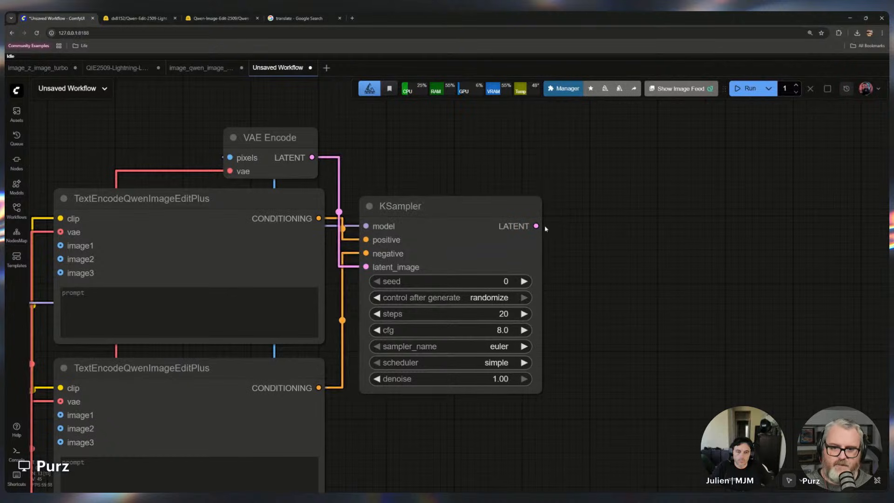
pyautogui.moveTo(535, 226); pyautogui.dragTo(684, 191)
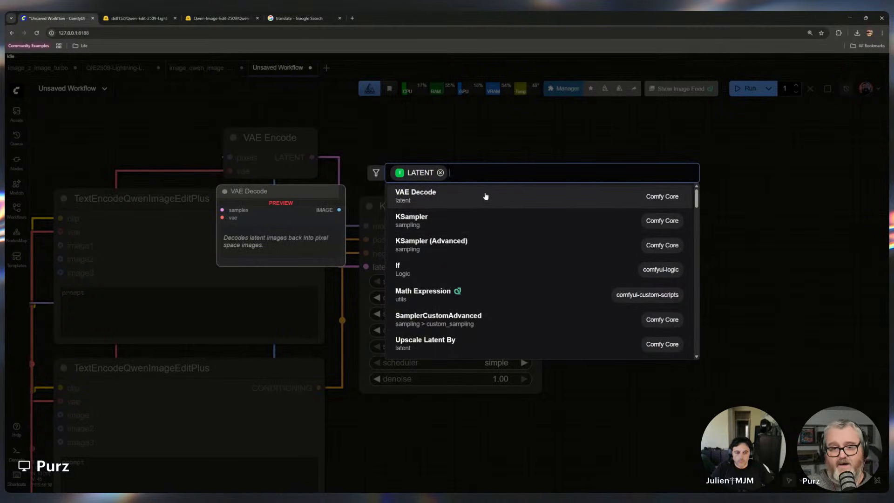
pyautogui.click(425, 197)
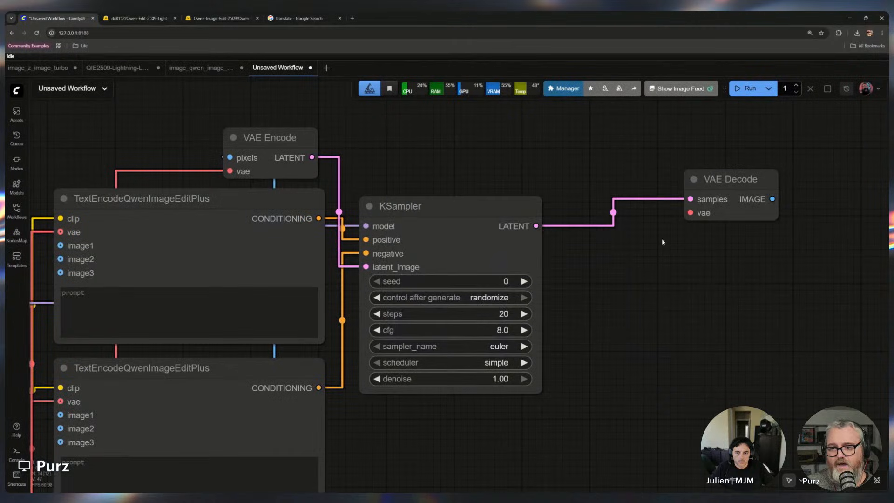
pyautogui.moveTo(708, 181); pyautogui.dragTo(619, 191)
pyautogui.press('Delete')
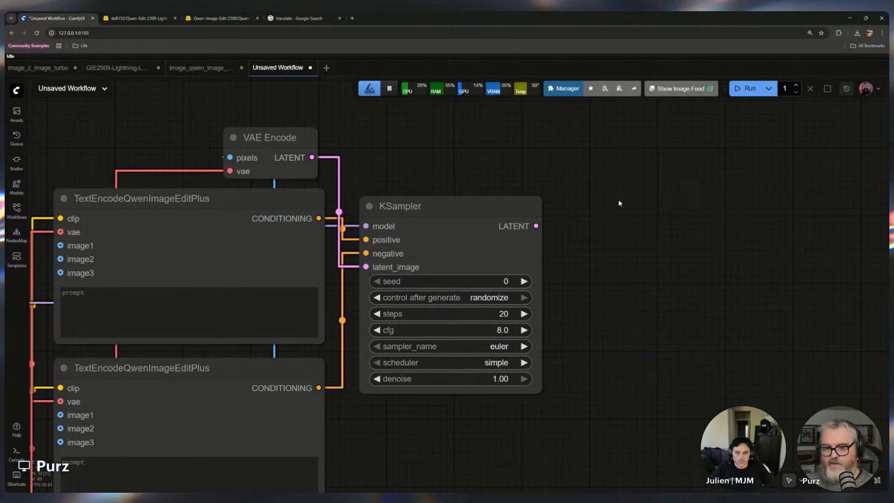
pyautogui.moveTo(535, 226); pyautogui.dragTo(510, 143)
pyautogui.click(512, 195)
pyautogui.moveTo(536, 226); pyautogui.dragTo(598, 252)
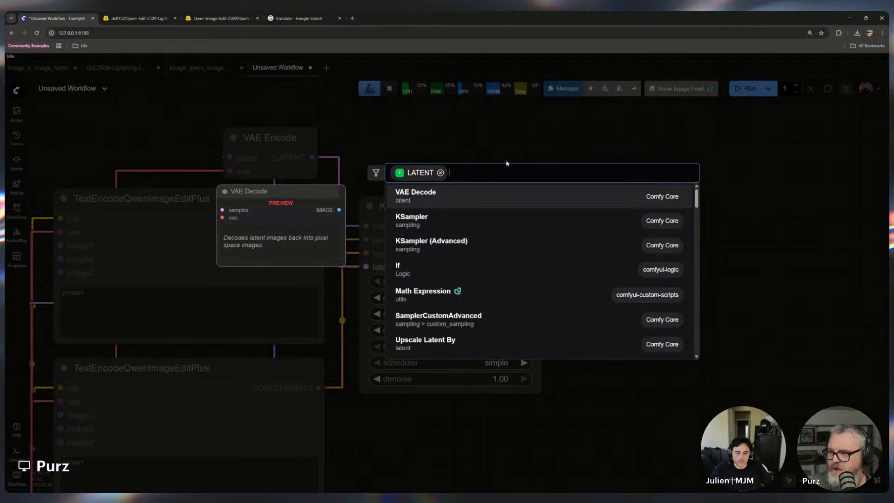
pyautogui.press('Escape')
pyautogui.moveTo(536, 226); pyautogui.dragTo(626, 222)
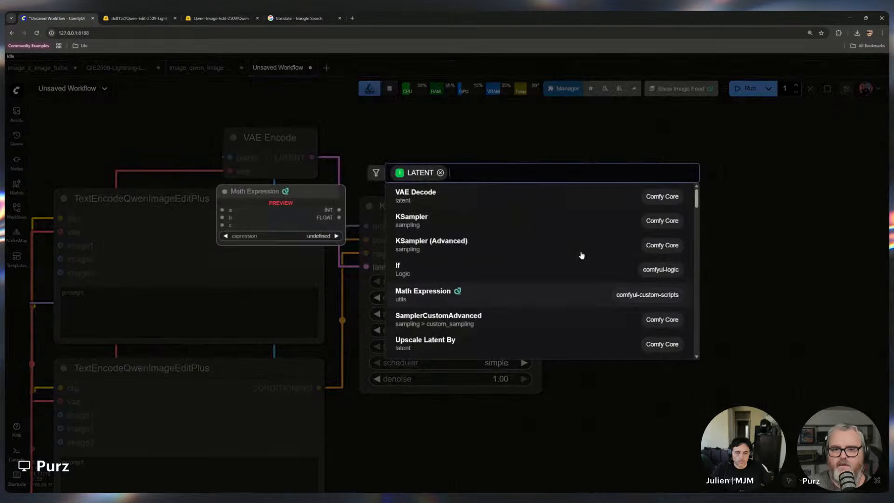
pyautogui.press('Escape')
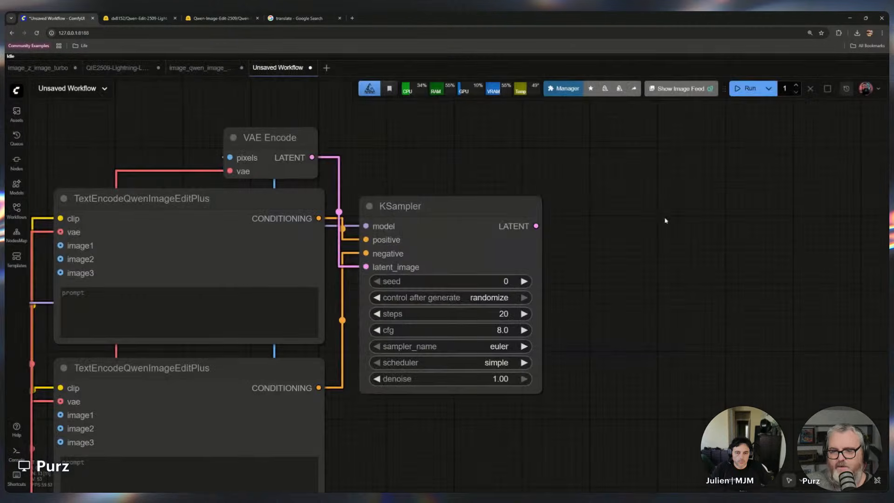
# Add a VAE Decode node fed from the KSampler's LATENT output and place it above the KSampler
pyautogui.moveTo(535, 226); pyautogui.dragTo(613, 224)
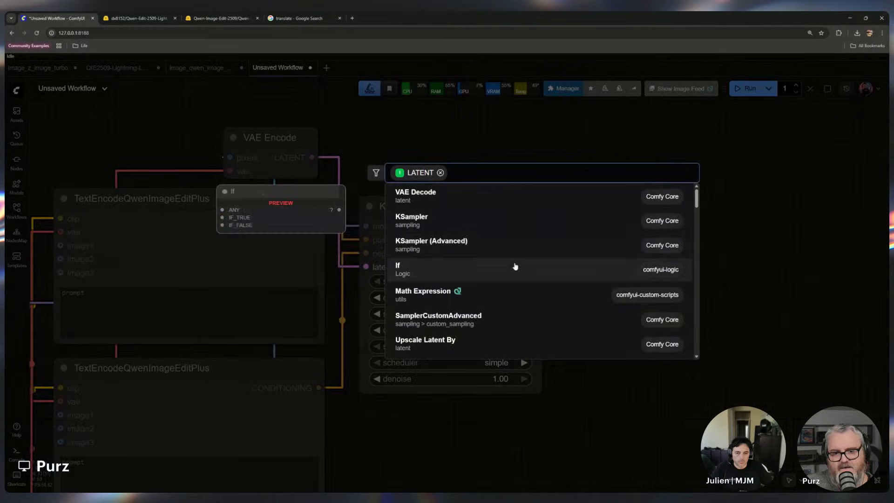
pyautogui.click(465, 202)
pyautogui.moveTo(652, 217); pyautogui.dragTo(484, 143)
# Add a Save Image node fed from the VAE Decode's IMAGE output
pyautogui.moveTo(534, 163); pyautogui.dragTo(607, 212)
pyautogui.click(542, 216)
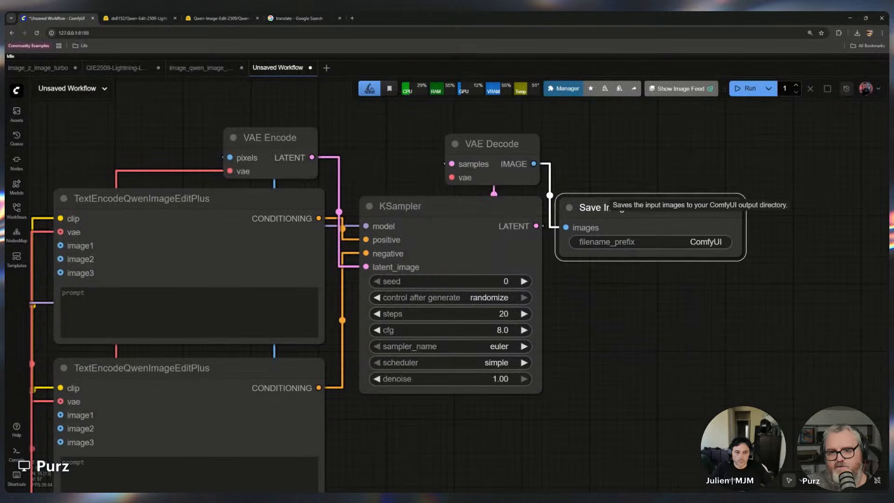
pyautogui.click(610, 343)
# Connect the VAE into the VAE Decode's vae input
pyautogui.moveTo(452, 178); pyautogui.dragTo(360, 208)
pyautogui.press('space')
pyautogui.scroll(-5, 400, 395)
pyautogui.scroll(3, 554, 264)
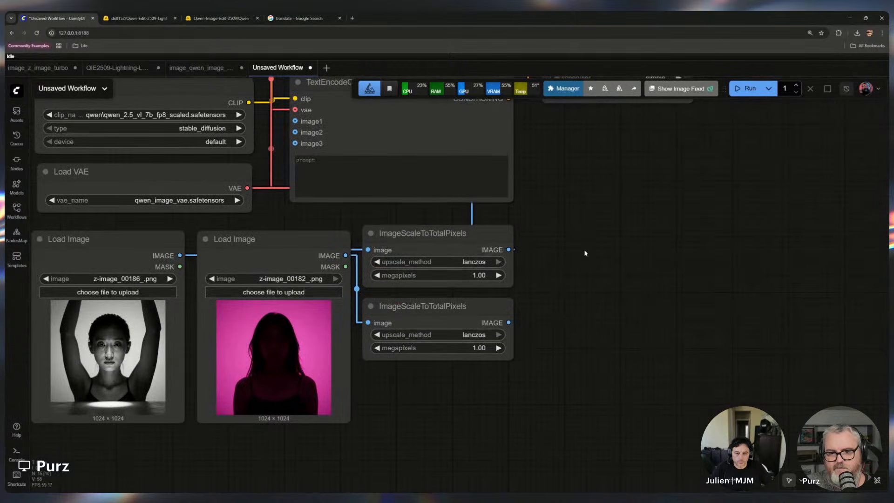
pyautogui.scroll(-1, 584, 253)
pyautogui.moveTo(515, 217); pyautogui.dragTo(547, 348)
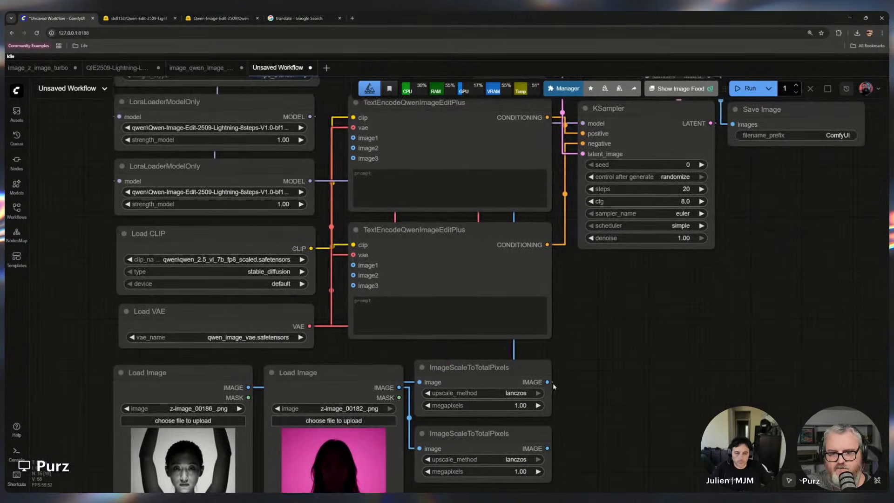
# Wire the two scaled images into image1 and image2 of both TextEncodeQwenImageEditPlus nodes
pyautogui.moveTo(547, 381); pyautogui.dragTo(353, 138)
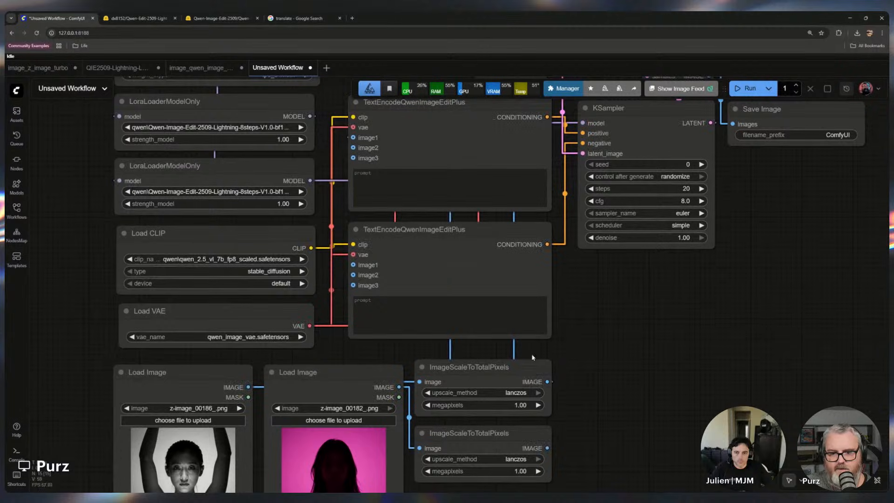
pyautogui.moveTo(547, 447); pyautogui.dragTo(490, 269)
pyautogui.moveTo(547, 381); pyautogui.dragTo(353, 264)
pyautogui.moveTo(546, 448); pyautogui.dragTo(353, 275)
# Paste the model page's default suggested Chinese relighting prompt into the first TextEncodeQwenImageEditPlus prompt box
pyautogui.click(136, 17)
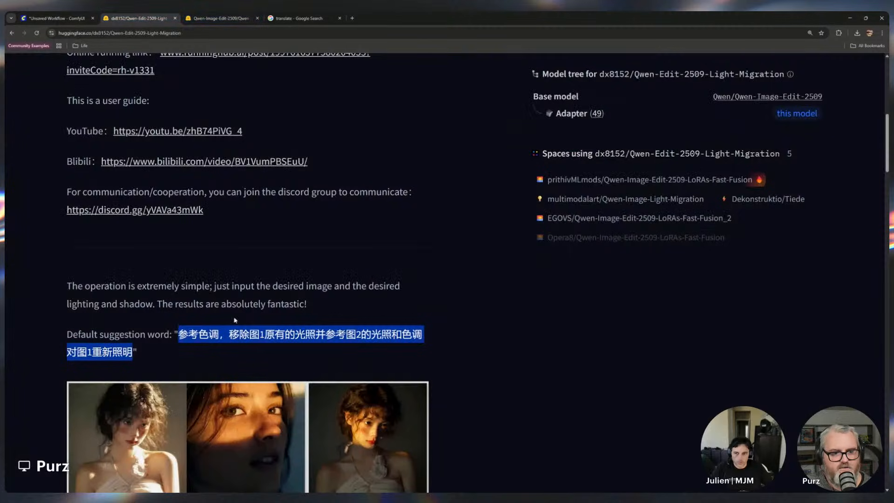
pyautogui.click(85, 16)
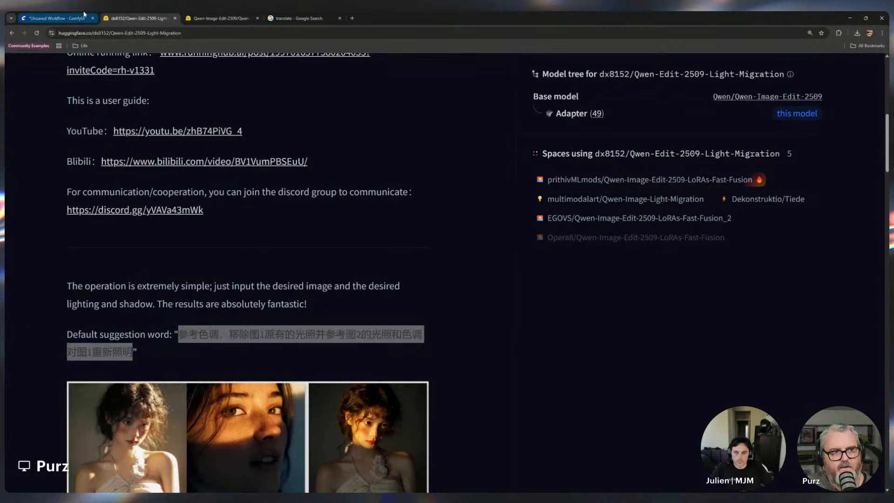
pyautogui.click(450, 188)
pyautogui.write('参考色调，移除图1原有的光照并参考图2的光照和色调对图1重新照明')
pyautogui.click(627, 293)
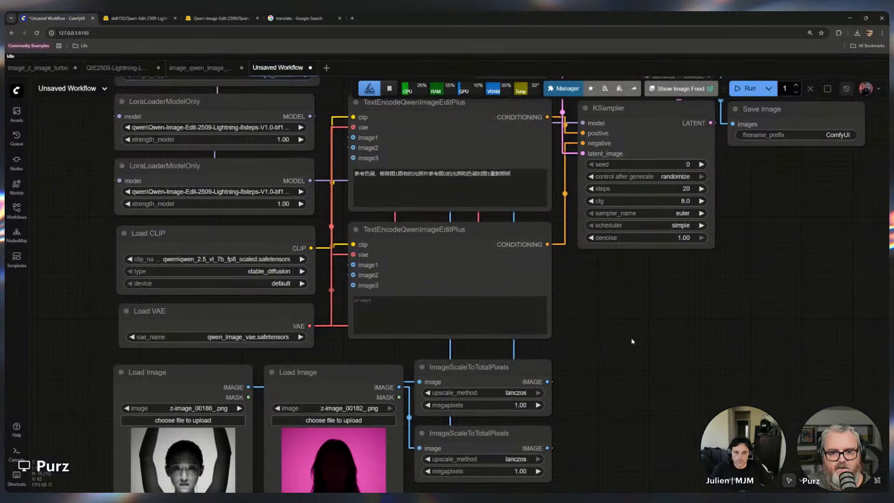
# Rearrange the workflow into a left-to-right layout with both Load Image nodes and the scaling nodes at the far left
pyautogui.scroll(-3, 631, 363)
pyautogui.moveTo(631, 366); pyautogui.dragTo(537, 349)
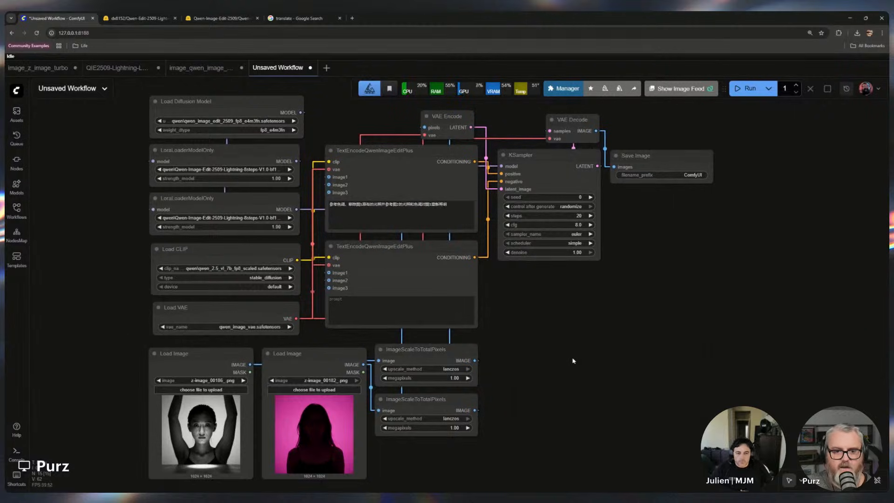
pyautogui.moveTo(400, 151); pyautogui.dragTo(399, 152)
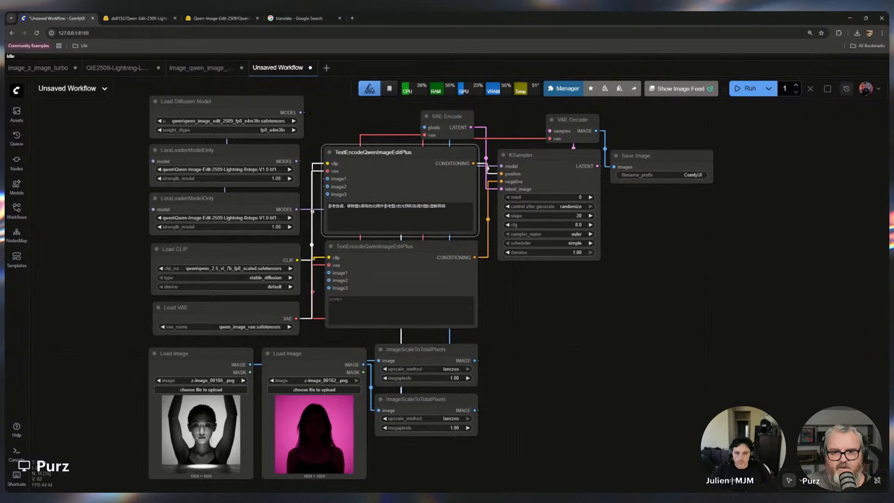
pyautogui.moveTo(576, 317); pyautogui.dragTo(577, 321)
pyautogui.moveTo(522, 458); pyautogui.dragTo(101, 159)
pyautogui.moveTo(536, 409); pyautogui.dragTo(568, 413)
pyautogui.scroll(-3, 495, 411)
pyautogui.moveTo(286, 333); pyautogui.dragTo(388, 354)
pyautogui.moveTo(226, 220); pyautogui.dragTo(461, 363)
pyautogui.moveTo(341, 368); pyautogui.dragTo(277, 293)
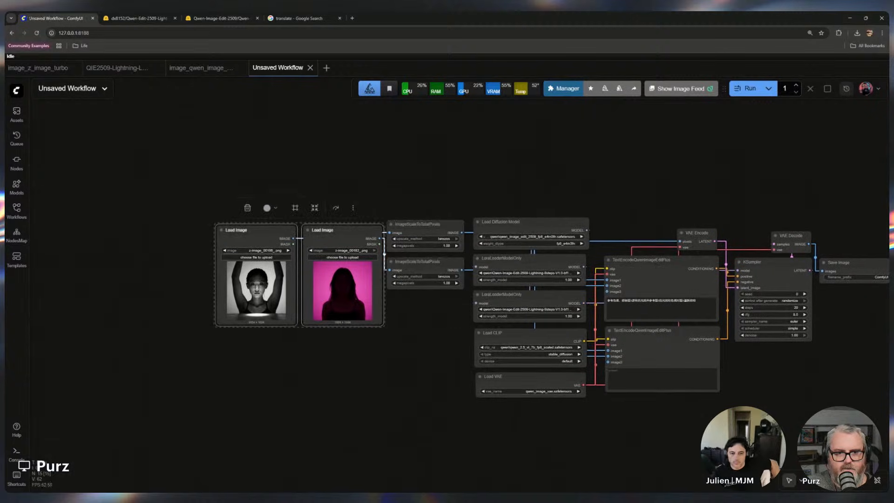
pyautogui.moveTo(275, 231); pyautogui.dragTo(272, 227)
pyautogui.scroll(3, 322, 353)
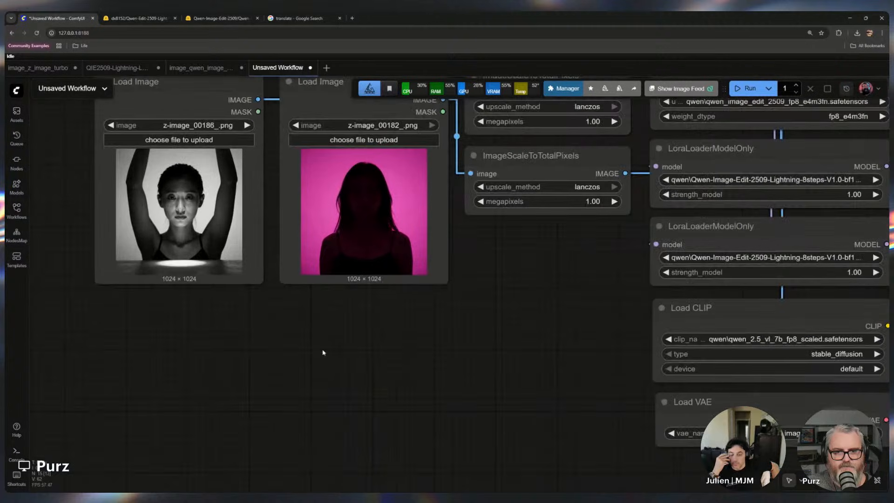
pyautogui.moveTo(346, 330); pyautogui.dragTo(320, 424)
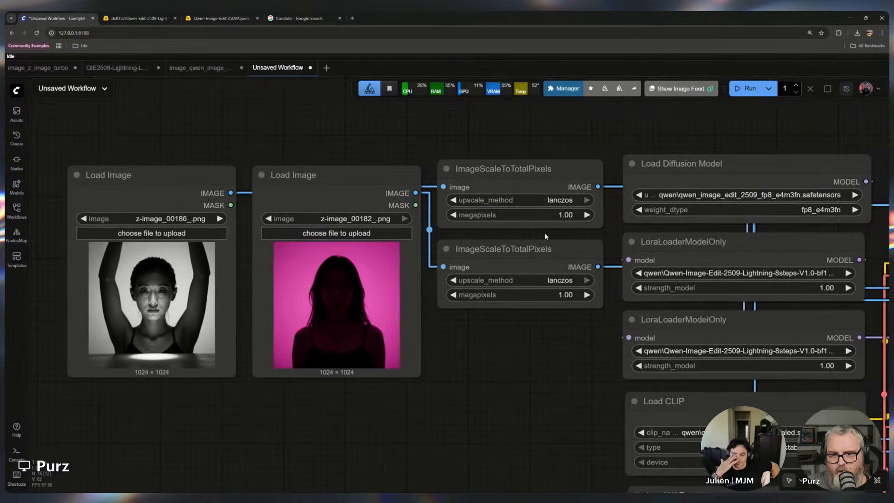
pyautogui.moveTo(568, 339); pyautogui.dragTo(112, 280)
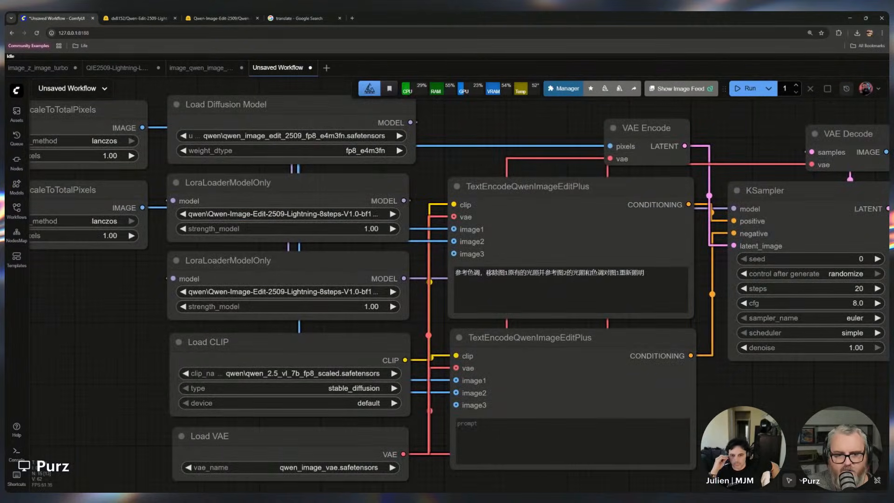
# Set the KSampler steps to 8 and cfg to 1.0
pyautogui.tripleClick(570, 273)
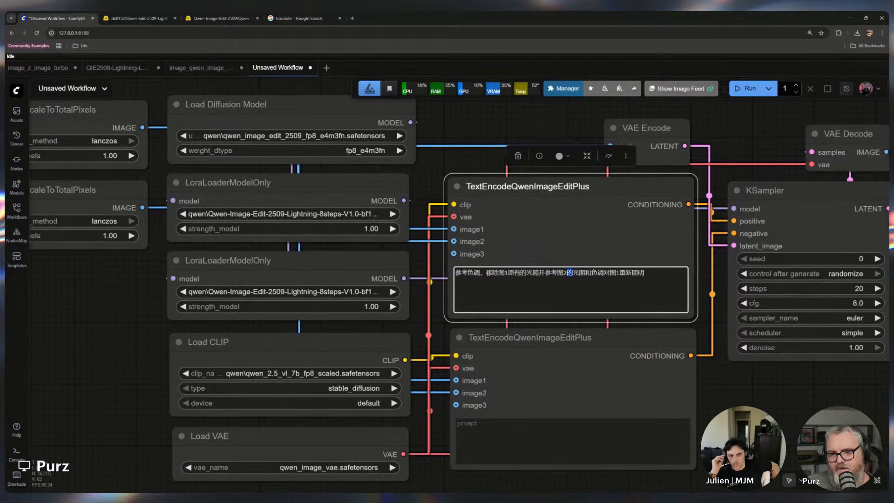
pyautogui.click(791, 404)
pyautogui.moveTo(795, 399); pyautogui.dragTo(739, 356)
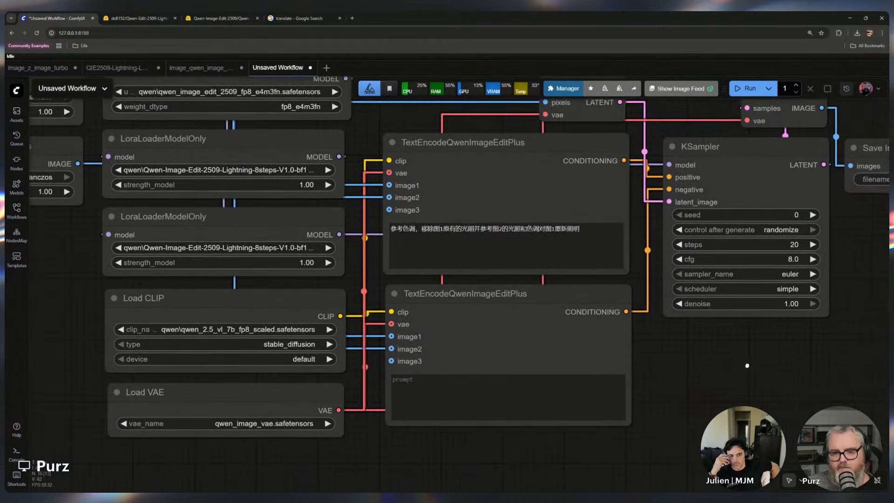
pyautogui.scroll(-5, 623, 382)
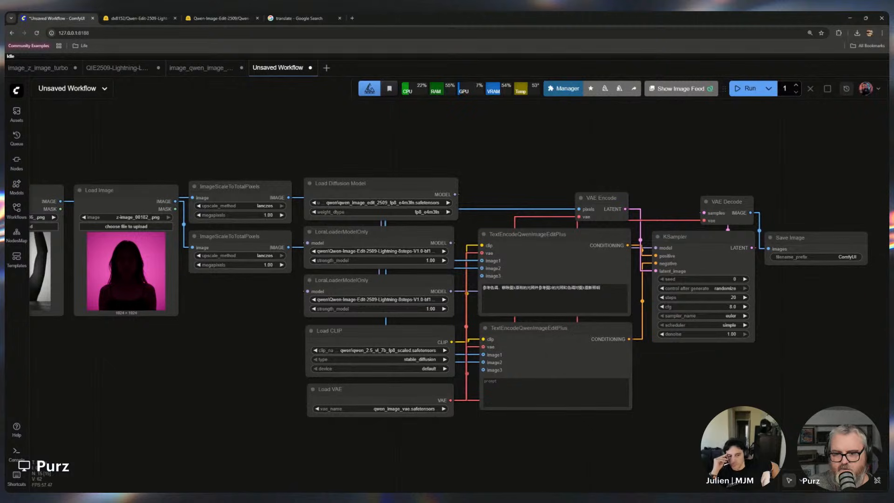
pyautogui.click(703, 237)
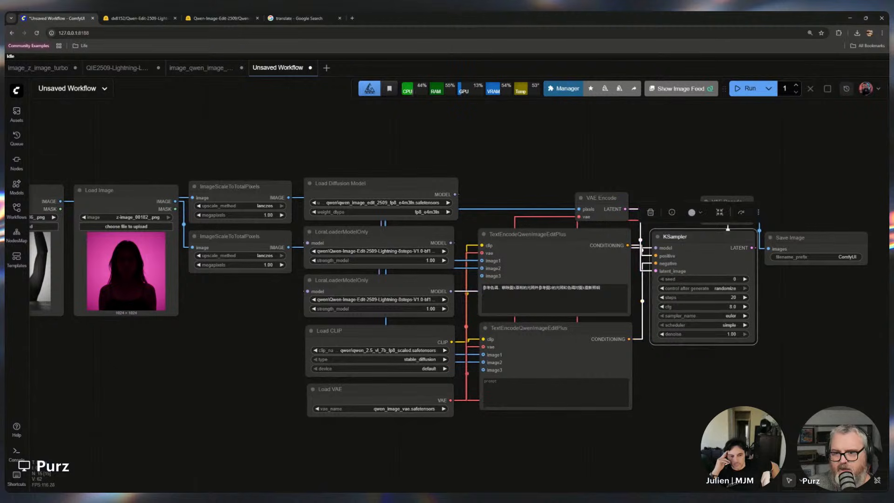
pyautogui.click(651, 147)
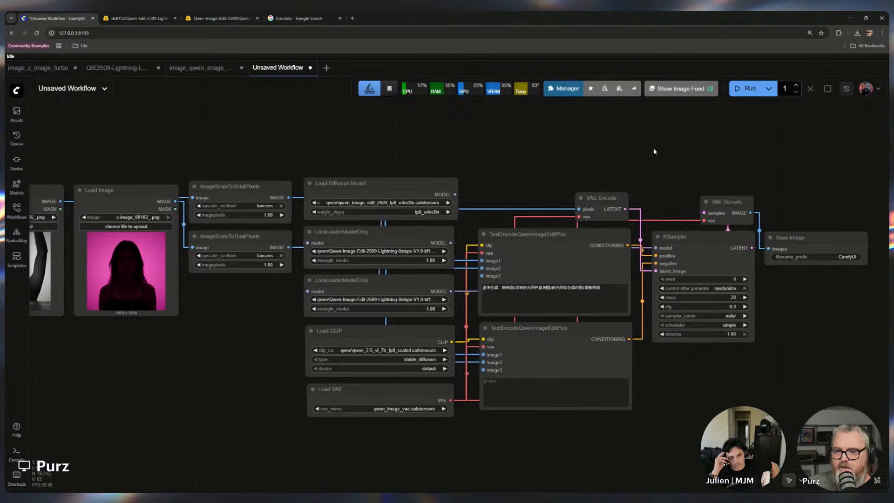
pyautogui.click(716, 297)
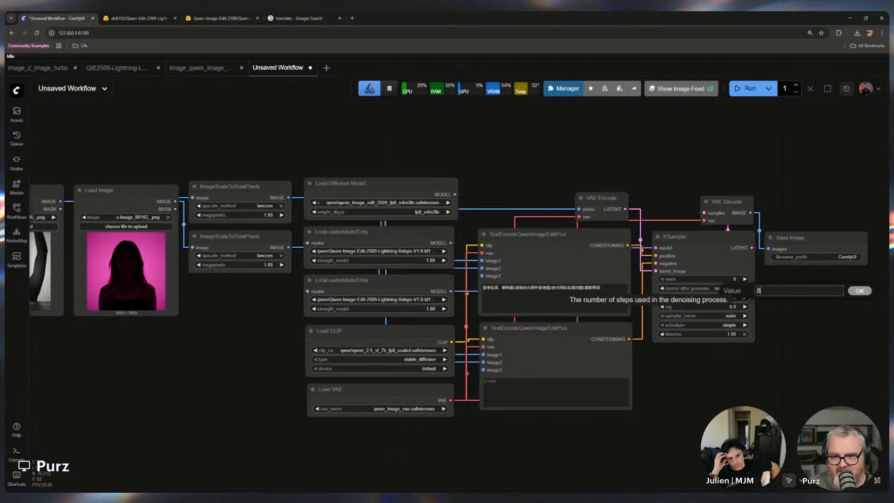
pyautogui.press('Return')
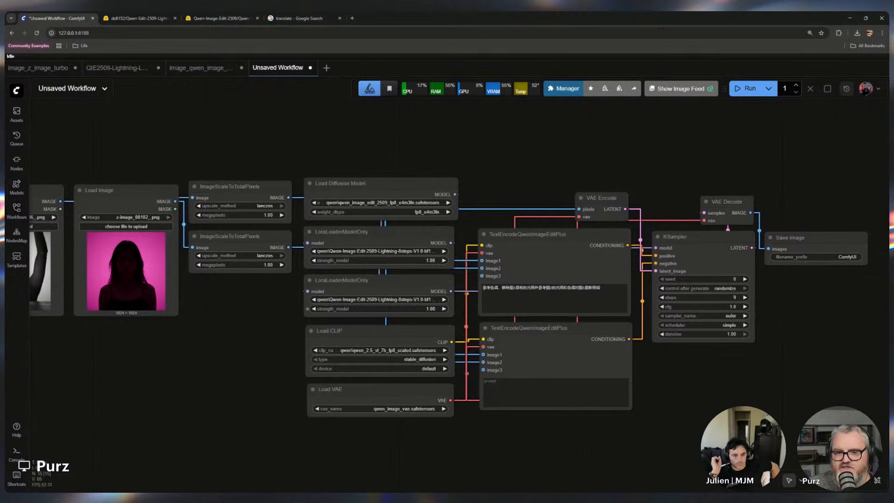
pyautogui.scroll(4, 343, 254)
pyautogui.scroll(-4, 477, 298)
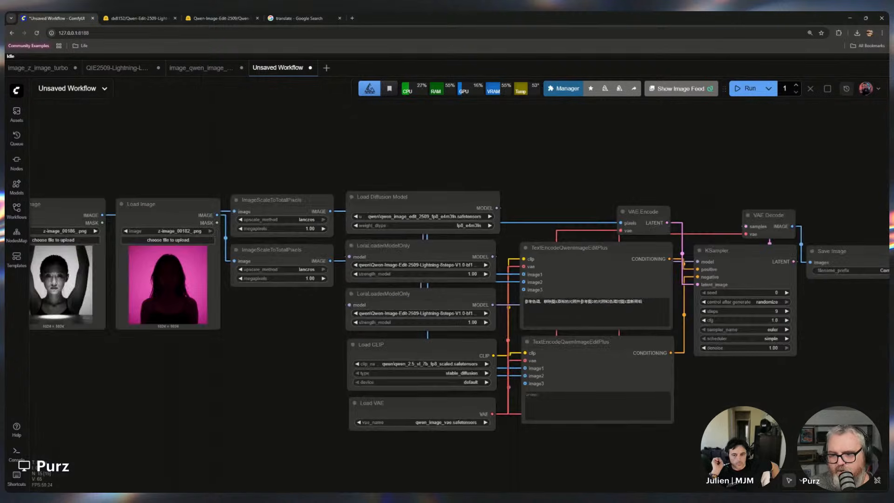
# Rearrange the workflow so both Load Image nodes sit at the top left with the two scaling nodes stacked beneath them
pyautogui.moveTo(814, 333); pyautogui.dragTo(727, 328)
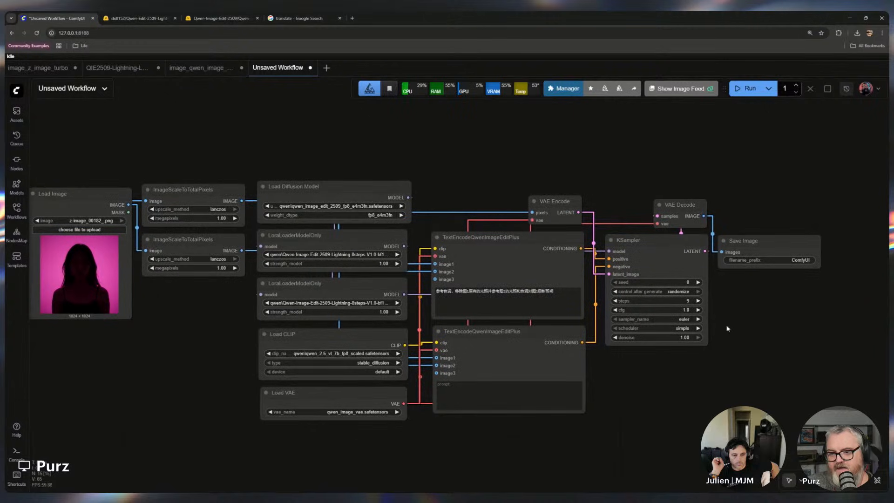
pyautogui.moveTo(794, 340); pyautogui.dragTo(847, 329)
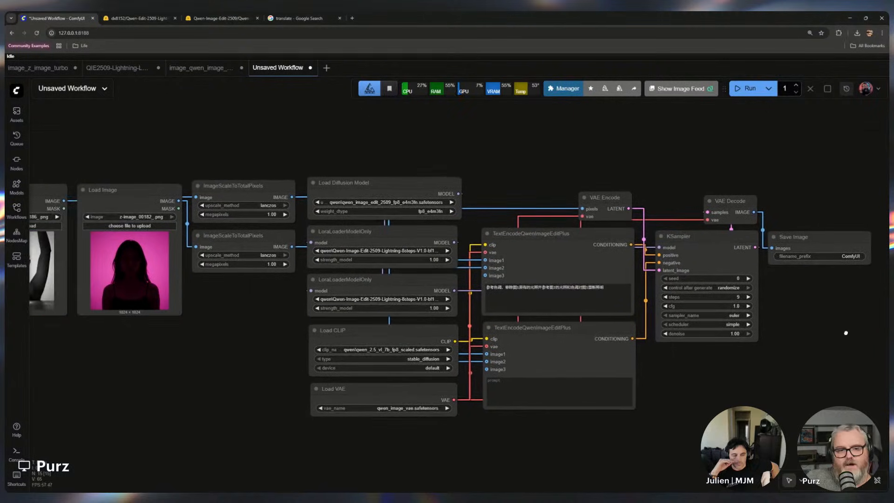
pyautogui.scroll(-3, 642, 372)
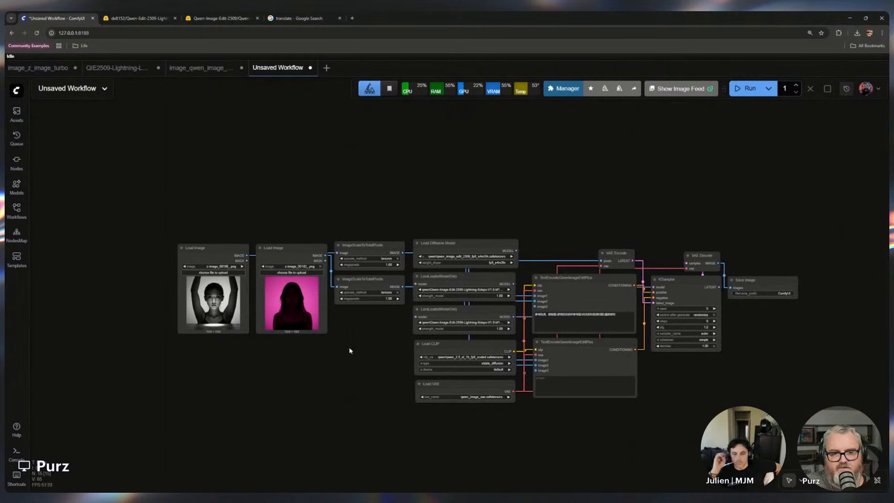
pyautogui.moveTo(358, 352); pyautogui.dragTo(383, 211)
pyautogui.moveTo(380, 245); pyautogui.dragTo(301, 345)
pyautogui.click(313, 445)
pyautogui.moveTo(313, 445); pyautogui.dragTo(190, 216)
pyautogui.moveTo(284, 248); pyautogui.dragTo(357, 244)
pyautogui.click(595, 194)
pyautogui.scroll(3, 595, 193)
pyautogui.moveTo(594, 193); pyautogui.dragTo(530, 141)
pyautogui.scroll(1, 529, 180)
pyautogui.moveTo(530, 178); pyautogui.dragTo(586, 131)
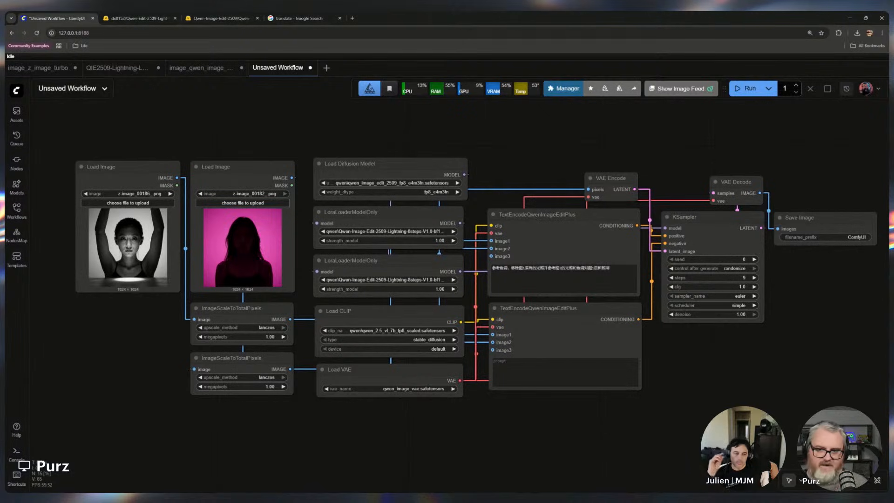
pyautogui.moveTo(812, 265); pyautogui.dragTo(563, 267)
pyautogui.moveTo(566, 219); pyautogui.dragTo(767, 206)
pyautogui.moveTo(659, 339); pyautogui.dragTo(892, 334)
pyautogui.click(149, 164)
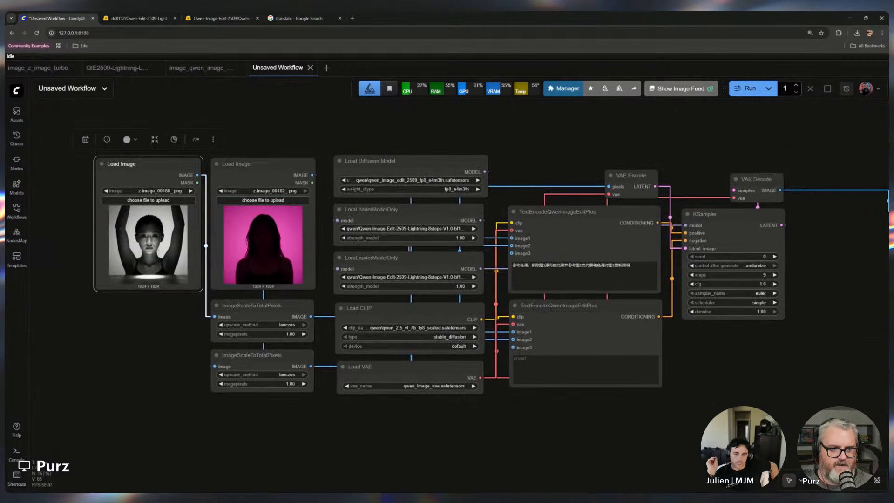
pyautogui.keyDown('shift'); pyautogui.click(260, 165); pyautogui.keyUp('shift')
pyautogui.moveTo(260, 164); pyautogui.dragTo(88, 176)
# Select all processing nodes except the Load Image and Save Image nodes and convert them to a subgraph
pyautogui.click(256, 117)
pyautogui.scroll(-2, 270, 152)
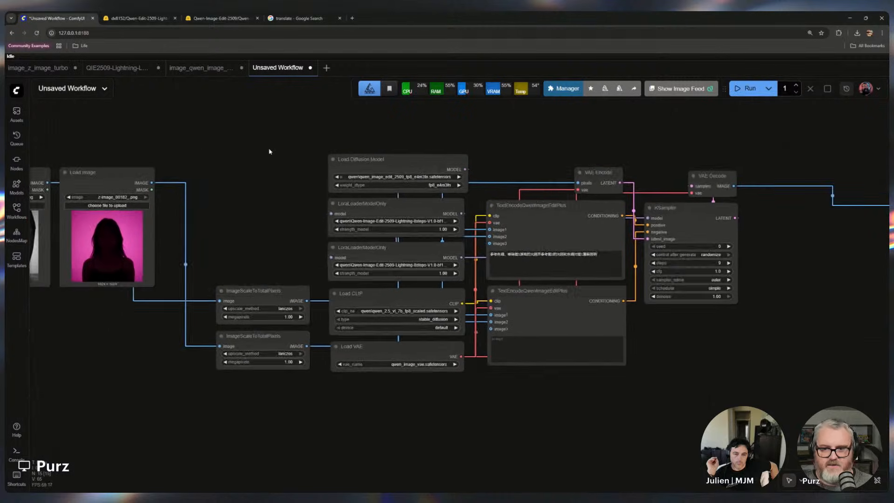
pyautogui.moveTo(270, 152); pyautogui.dragTo(641, 426)
pyautogui.rightClick(618, 402)
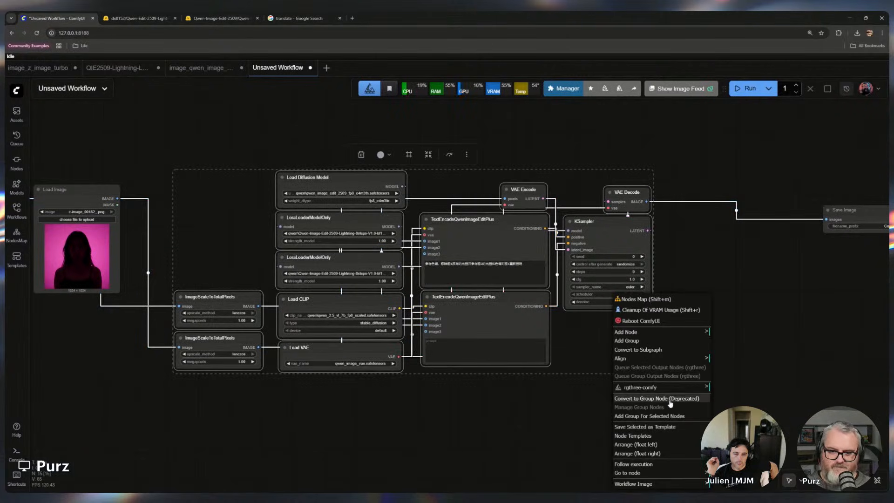
pyautogui.click(661, 350)
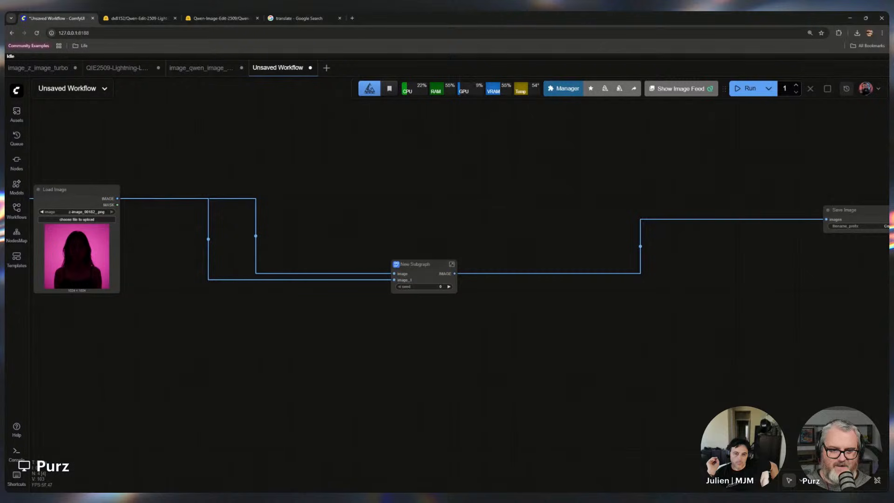
# Enlarge the New Subgraph node and move the second Load Image node next to it
pyautogui.moveTo(425, 264); pyautogui.dragTo(373, 199)
pyautogui.moveTo(404, 226); pyautogui.dragTo(448, 305)
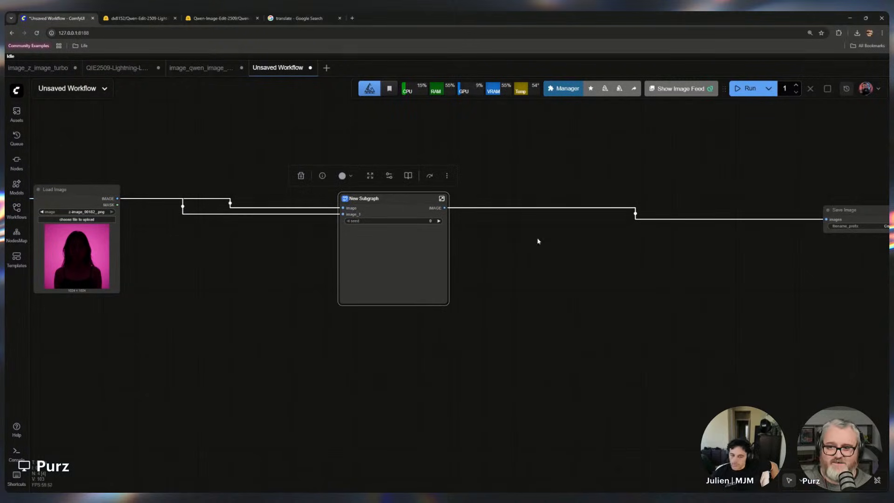
pyautogui.scroll(-3, 538, 238)
pyautogui.moveTo(537, 239); pyautogui.dragTo(573, 241)
pyautogui.moveTo(226, 206); pyautogui.dragTo(358, 232)
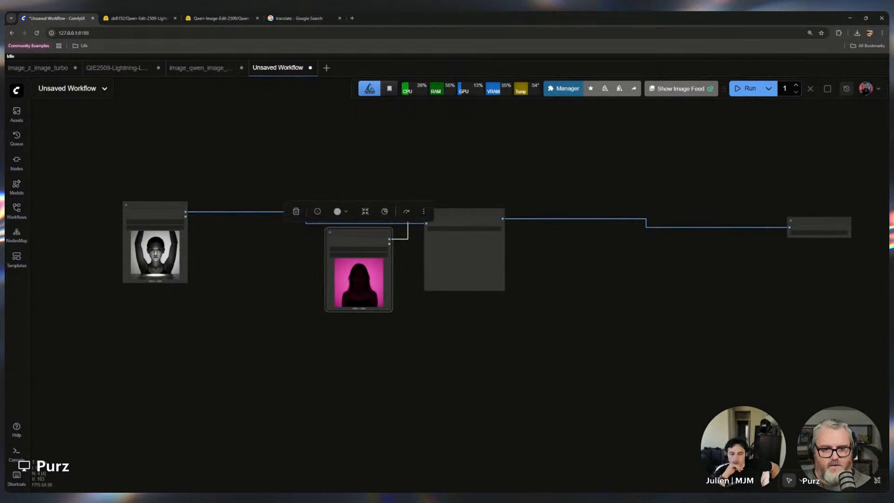
# Open the subgraph and wire its image input to the first ImageScaleToTotalPixels node and image_1 to the second
pyautogui.doubleClick(464, 256)
pyautogui.scroll(10, 289, 274)
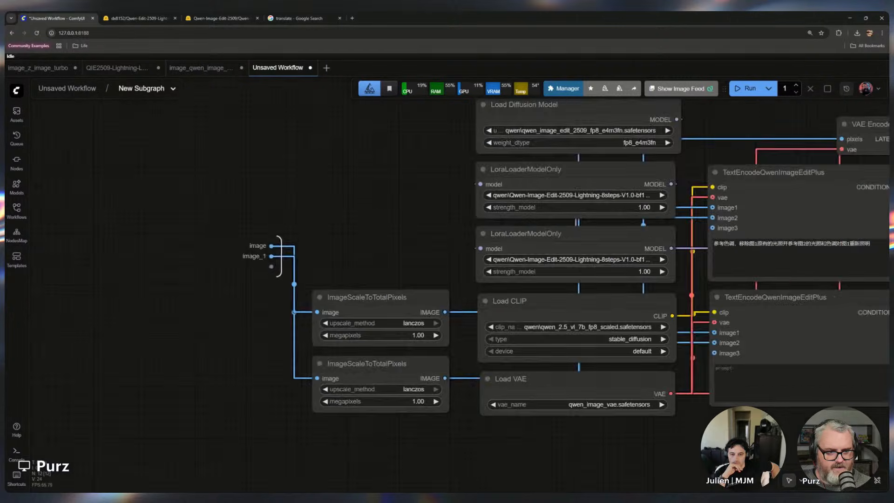
pyautogui.moveTo(396, 306); pyautogui.dragTo(413, 268)
pyautogui.moveTo(349, 288); pyautogui.dragTo(332, 414)
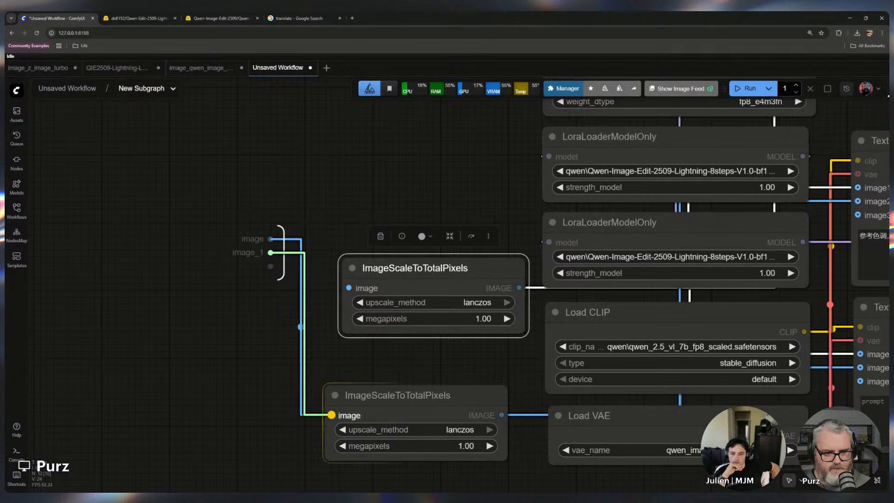
pyautogui.moveTo(271, 238); pyautogui.dragTo(349, 288)
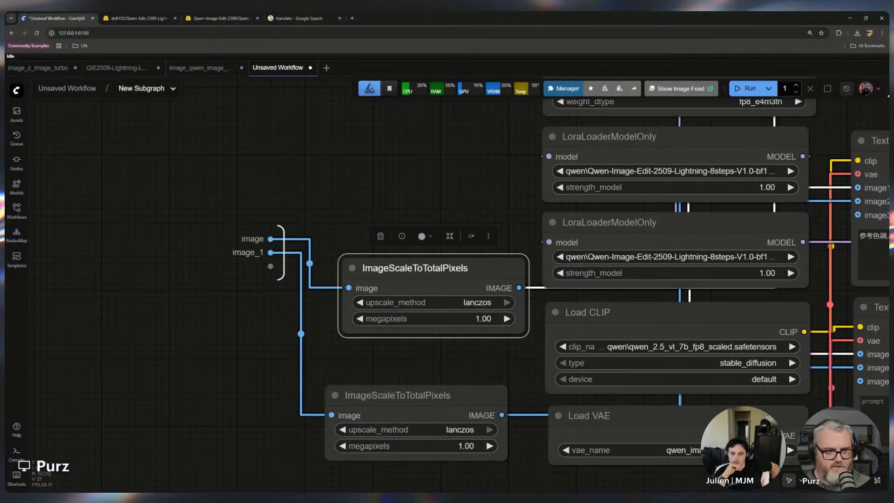
# Return to the main workflow and arrange the stacked Load Image nodes, subgraph and Save Image from left to right
pyautogui.click(86, 90)
pyautogui.scroll(6, 271, 283)
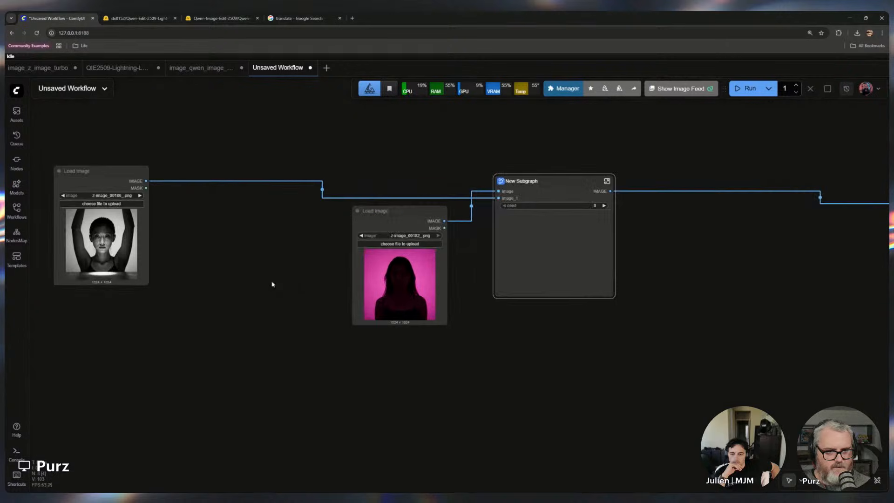
pyautogui.moveTo(585, 154)
pyautogui.mouseDown()
pyautogui.moveTo(585, 165)
pyautogui.moveTo(569, 164)
pyautogui.moveTo(584, 165)
pyautogui.mouseUp()
pyautogui.moveTo(70, 140); pyautogui.dragTo(585, 154)
pyautogui.moveTo(405, 183); pyautogui.dragTo(387, 266)
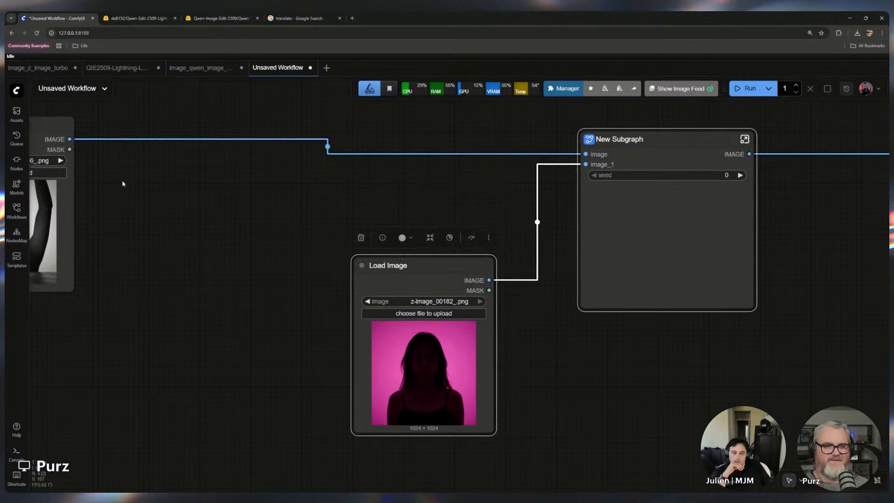
pyautogui.moveTo(53, 149); pyautogui.dragTo(472, 107)
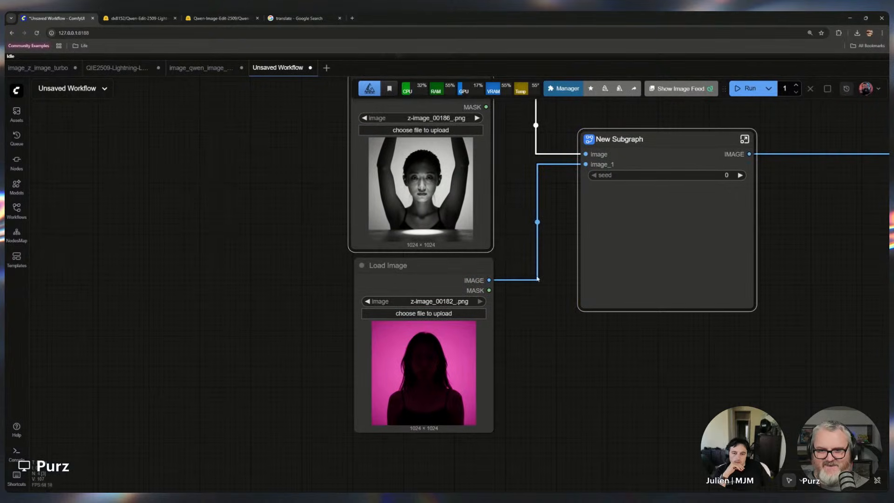
pyautogui.moveTo(527, 263); pyautogui.dragTo(354, 306)
pyautogui.moveTo(459, 261); pyautogui.dragTo(428, 274)
pyautogui.moveTo(456, 200); pyautogui.dragTo(434, 202)
pyautogui.scroll(-8, 624, 266)
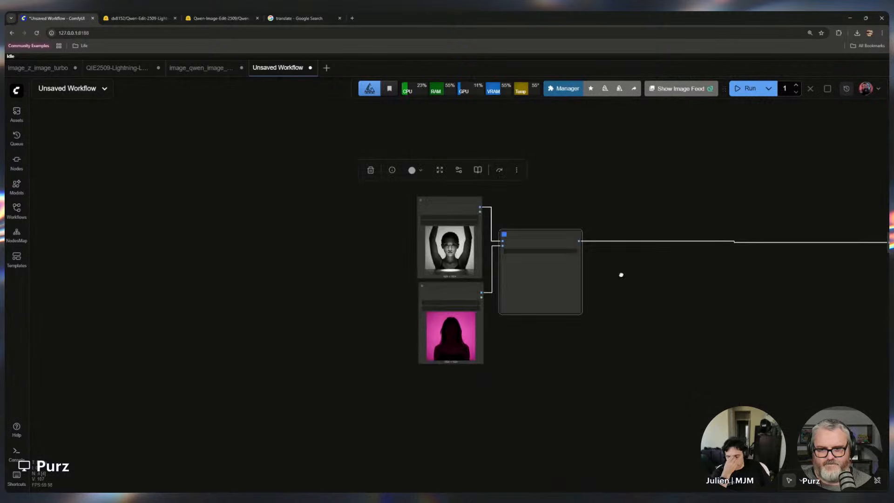
pyautogui.moveTo(621, 275); pyautogui.dragTo(358, 287)
pyautogui.moveTo(670, 247); pyautogui.dragTo(644, 236)
pyautogui.scroll(7, 352, 289)
pyautogui.click(458, 261)
pyautogui.click(618, 251)
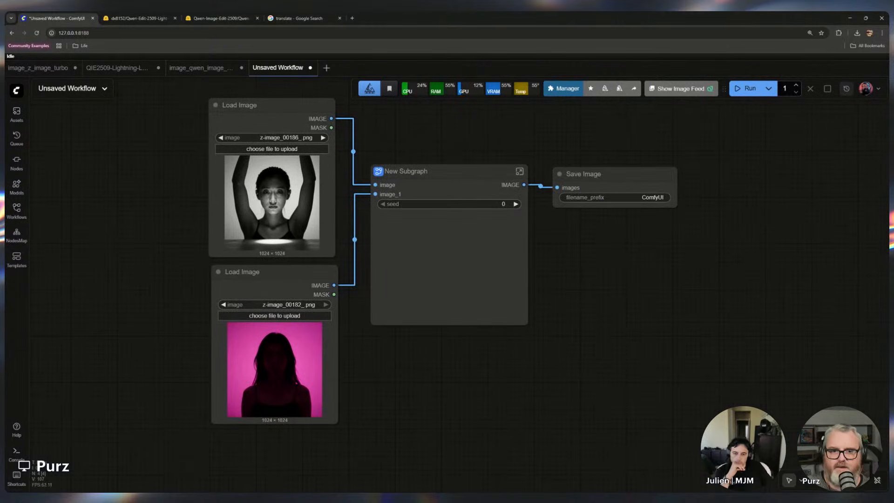
pyautogui.click(459, 261)
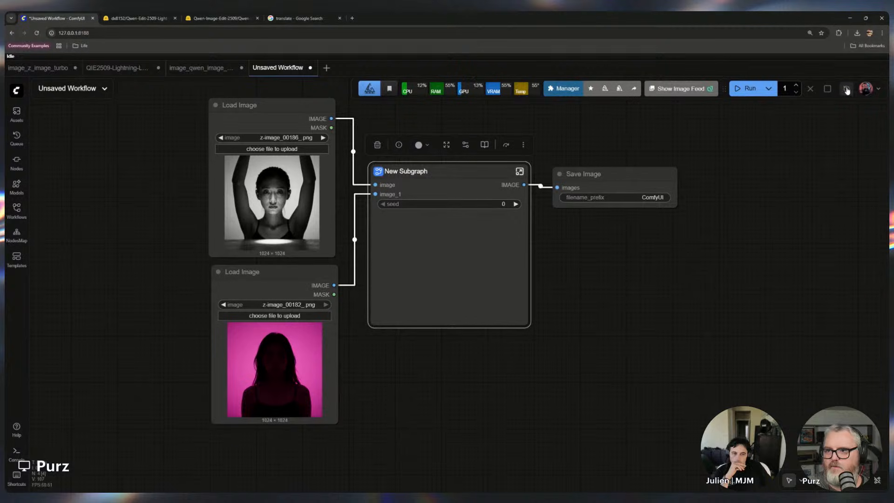
pyautogui.click(875, 95)
pyautogui.click(875, 96)
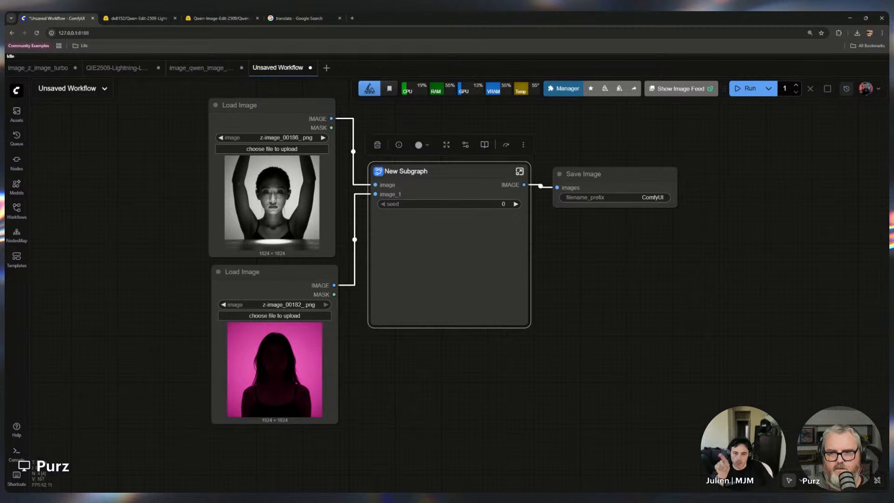
pyautogui.click(520, 171)
pyautogui.scroll(-5, 484, 199)
pyautogui.moveTo(485, 199); pyautogui.dragTo(191, 205)
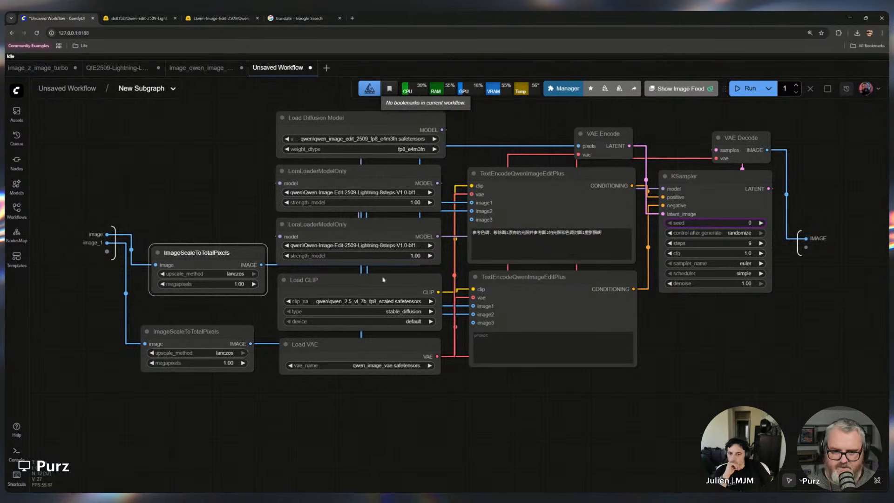
pyautogui.click(59, 89)
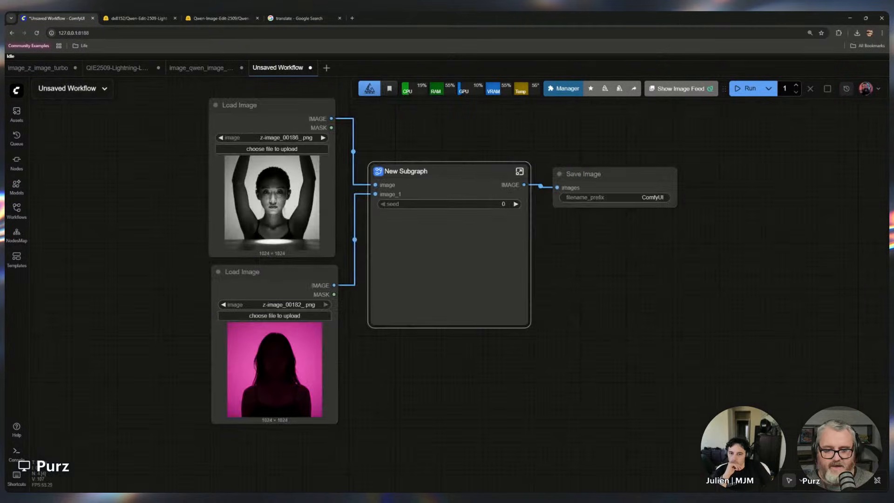
# Open the subgraph and expose the first TextEncodeQwenImageEditPlus prompt as a subgraph input named prompt
pyautogui.click(520, 171)
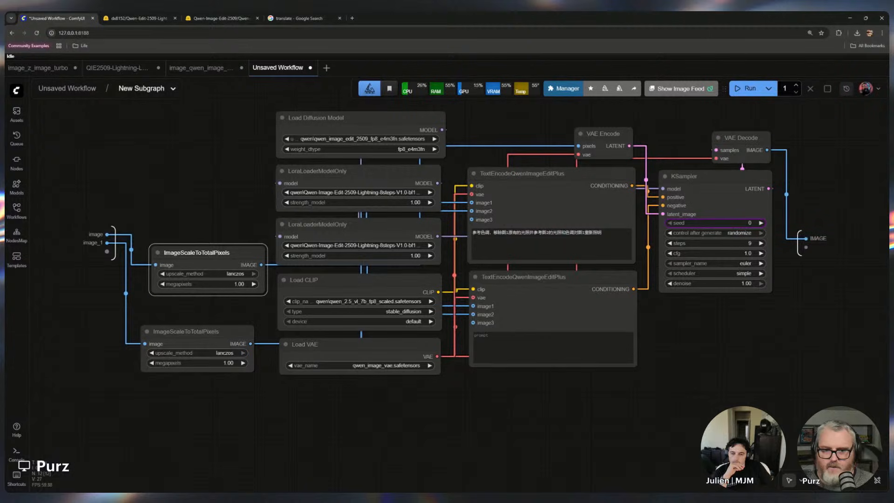
pyautogui.moveTo(472, 228); pyautogui.dragTo(107, 251)
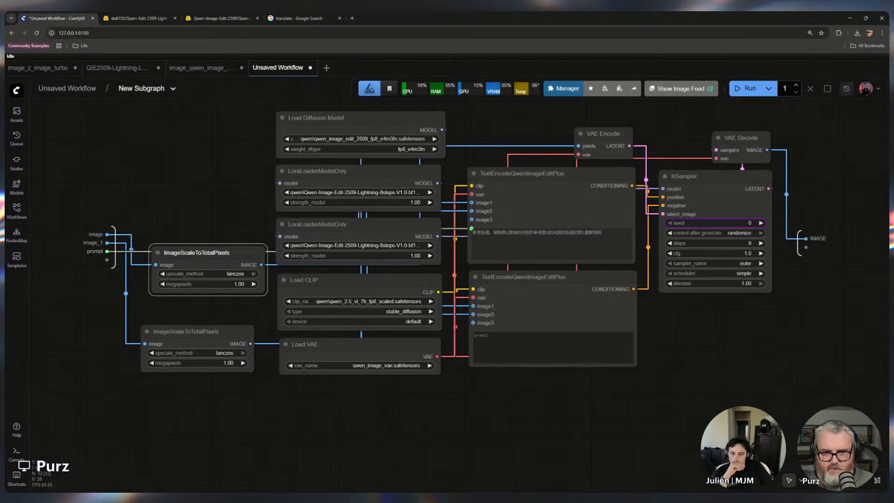
pyautogui.click(549, 205)
pyautogui.moveTo(471, 228); pyautogui.dragTo(459, 252)
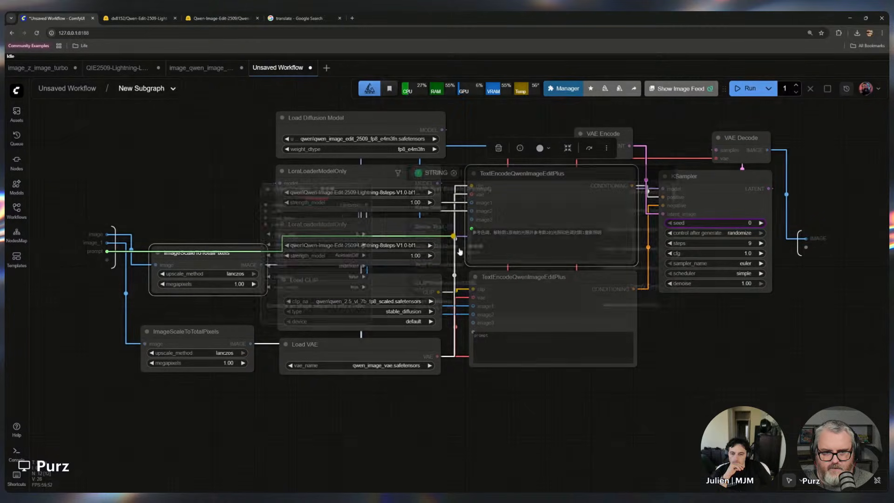
pyautogui.click(459, 386)
pyautogui.doubleClick(531, 232)
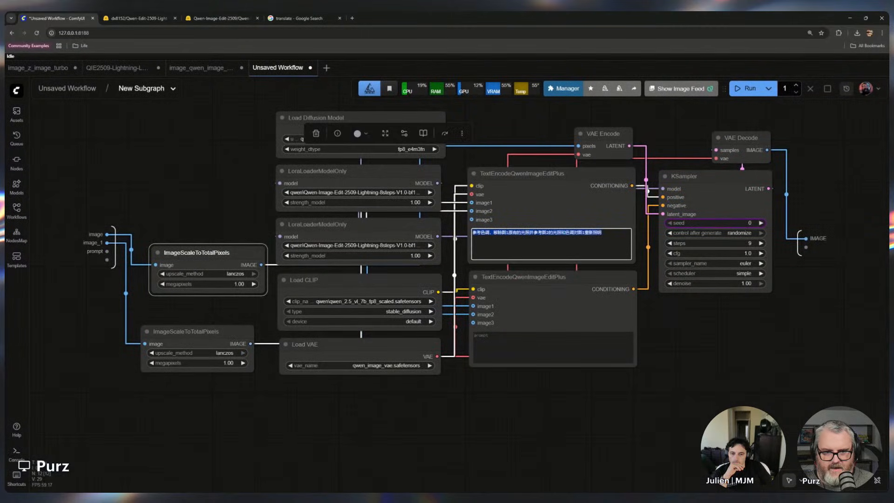
pyautogui.moveTo(107, 252); pyautogui.dragTo(469, 231)
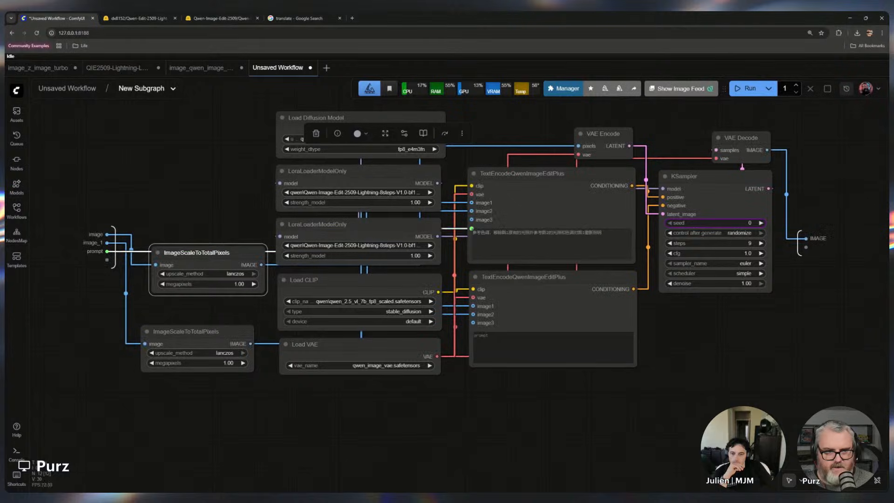
pyautogui.click(70, 88)
# Shrink the subgraph node to fit its prompt box
pyautogui.click(459, 249)
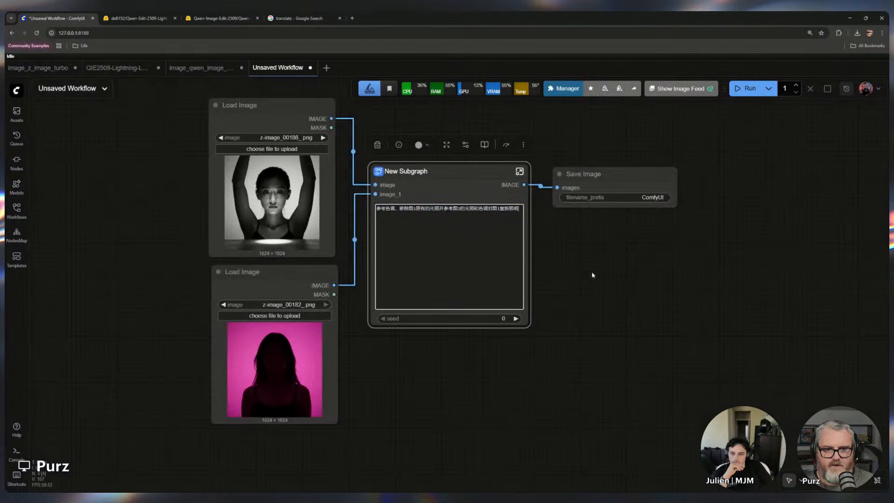
pyautogui.click(579, 265)
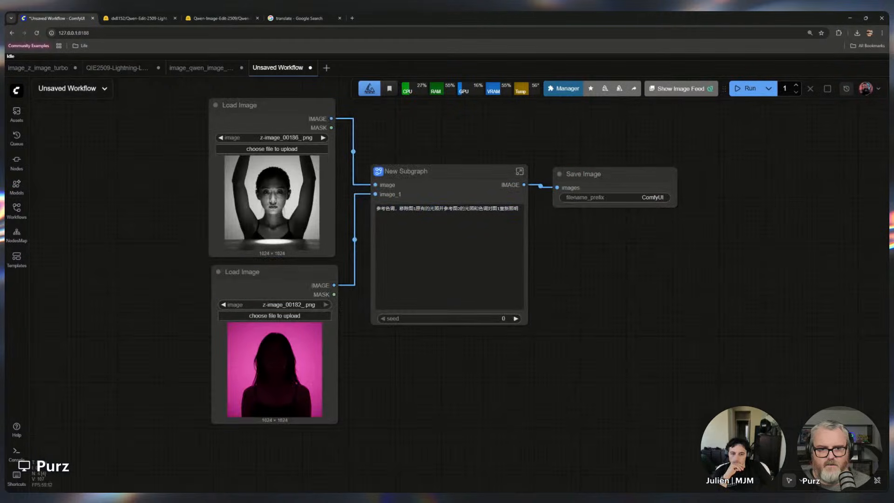
pyautogui.moveTo(526, 325); pyautogui.dragTo(526, 232)
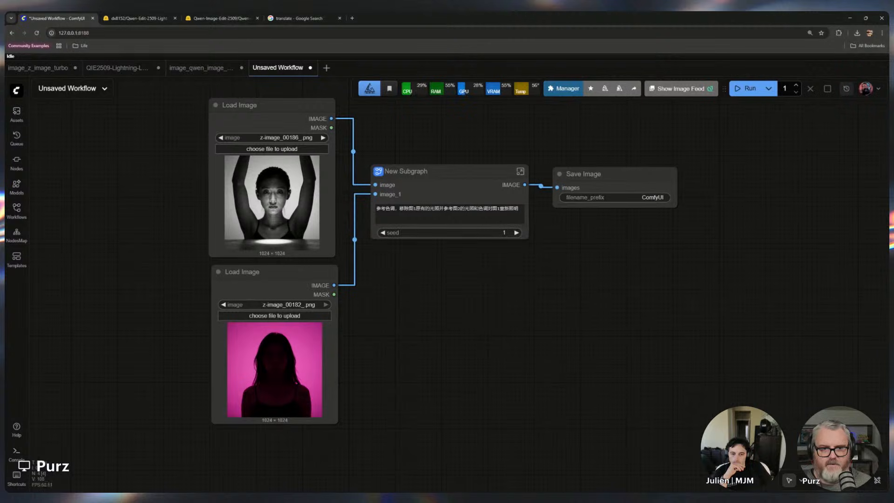
# Rename the subgraph node as Qwen Image Edit 2509 Relighting
pyautogui.doubleClick(406, 171)
pyautogui.press('Return')
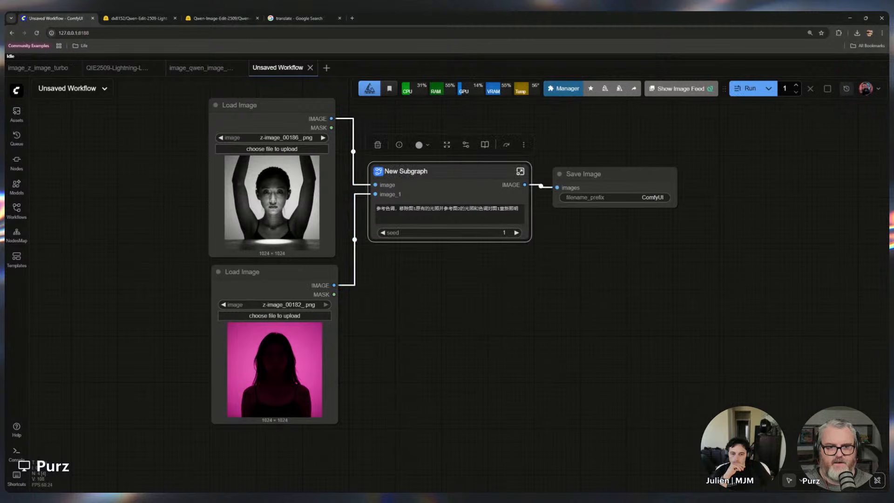
pyautogui.doubleClick(406, 171)
pyautogui.write('Qwen ')
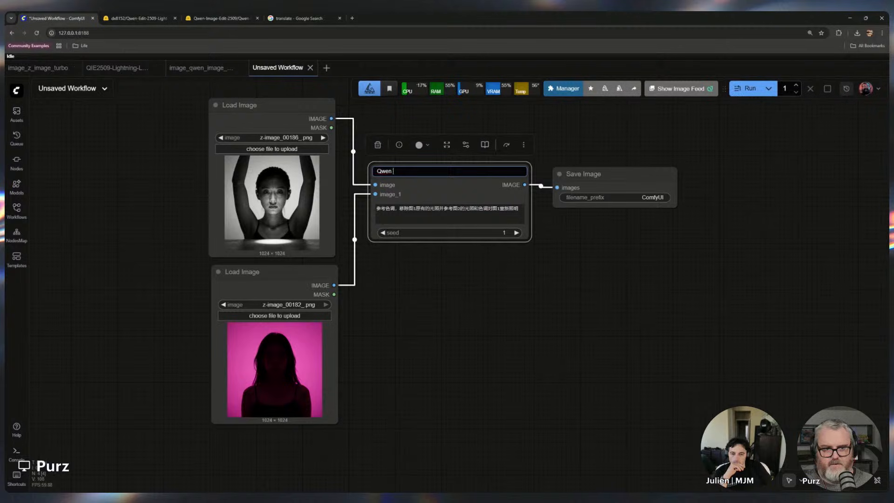
pyautogui.write('Image Edit 2509 Relighting')
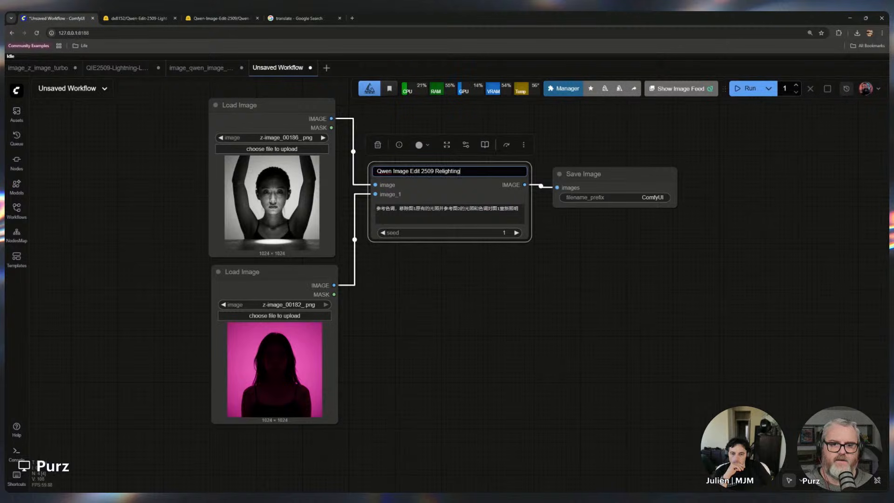
pyautogui.press('Return')
pyautogui.click(553, 153)
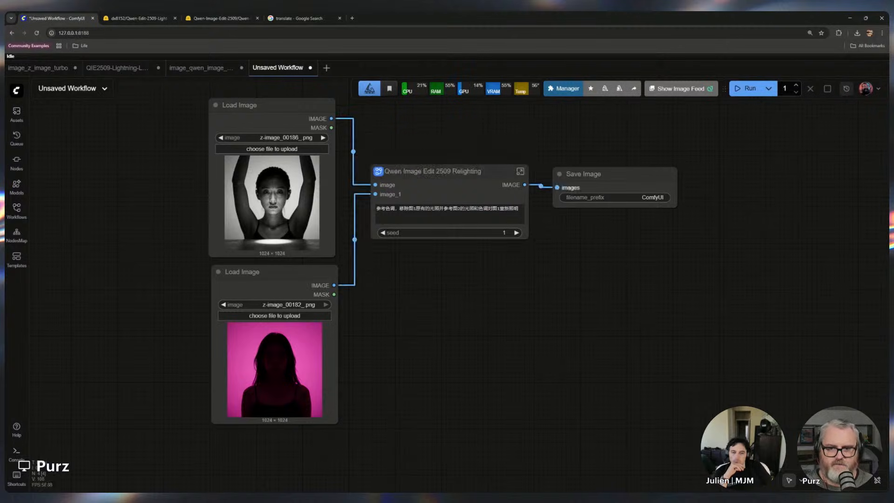
pyautogui.moveTo(629, 174); pyautogui.dragTo(626, 174)
pyautogui.click(653, 142)
pyautogui.scroll(4, 459, 177)
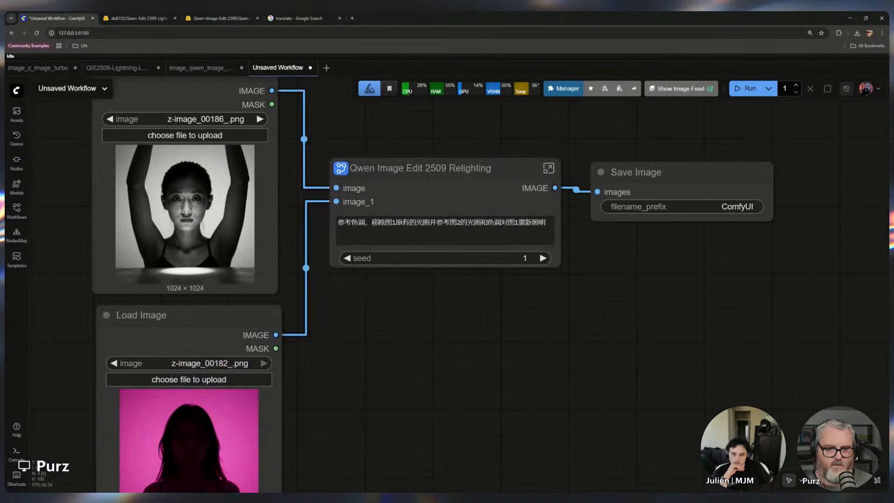
# Open the relighting subgraph to inspect its internal nodes and wiring, then return to the main workflow
pyautogui.moveTo(444, 168); pyautogui.dragTo(444, 159)
pyautogui.scroll(-5, 465, 417)
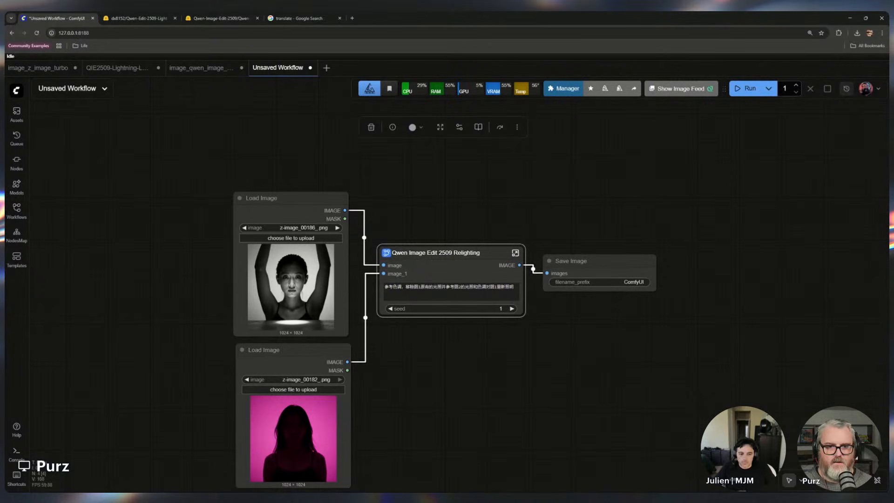
pyautogui.click(515, 253)
pyautogui.moveTo(458, 299); pyautogui.dragTo(450, 354)
pyautogui.scroll(-1, 451, 354)
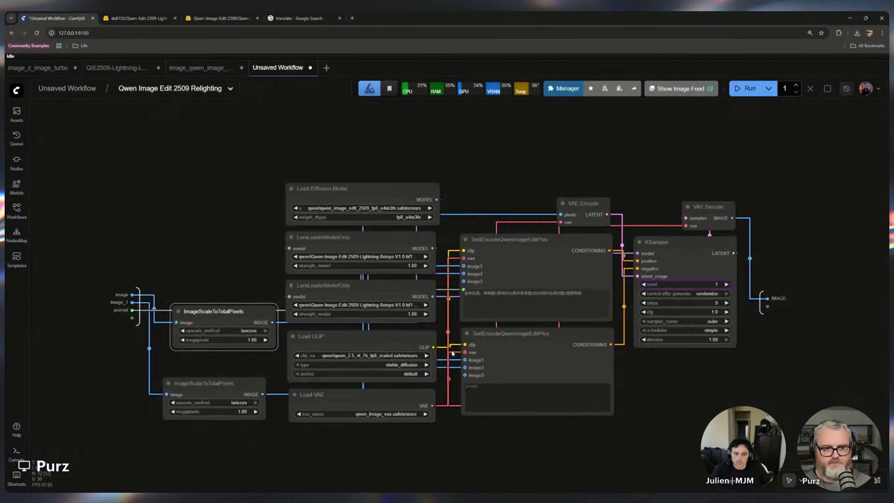
pyautogui.scroll(3, 451, 353)
pyautogui.moveTo(164, 394); pyautogui.dragTo(180, 363)
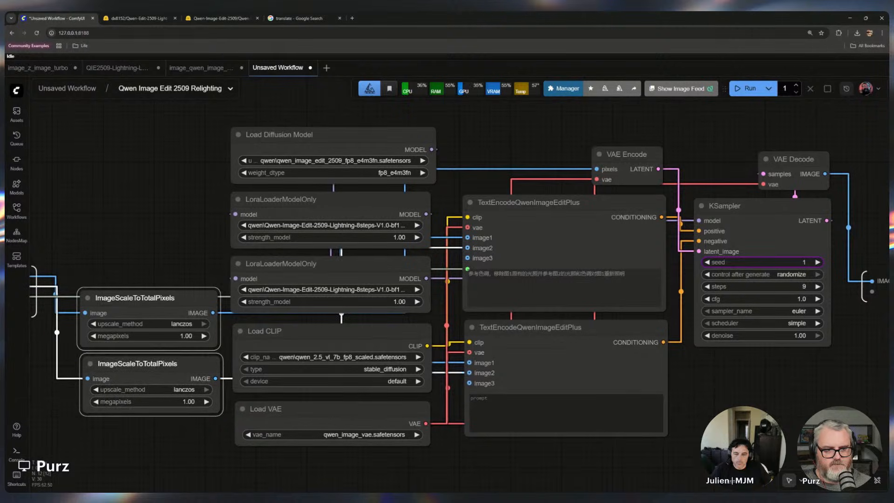
pyautogui.click(192, 435)
pyautogui.scroll(-1, 193, 435)
pyautogui.moveTo(223, 433); pyautogui.dragTo(270, 427)
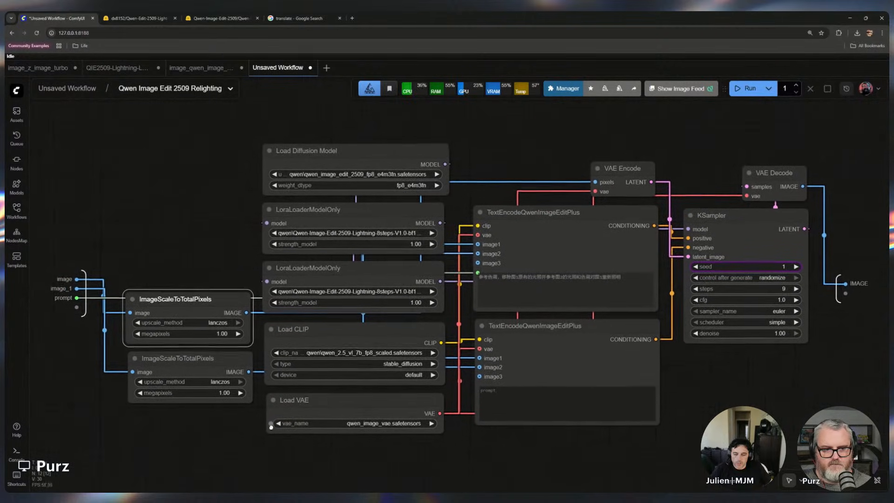
pyautogui.scroll(1, 271, 426)
pyautogui.scroll(-1, 522, 457)
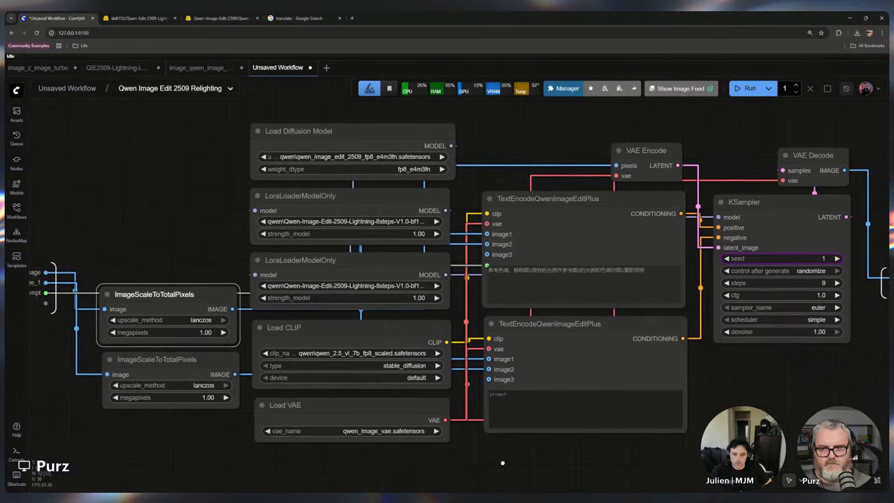
pyautogui.moveTo(527, 444); pyautogui.dragTo(510, 439)
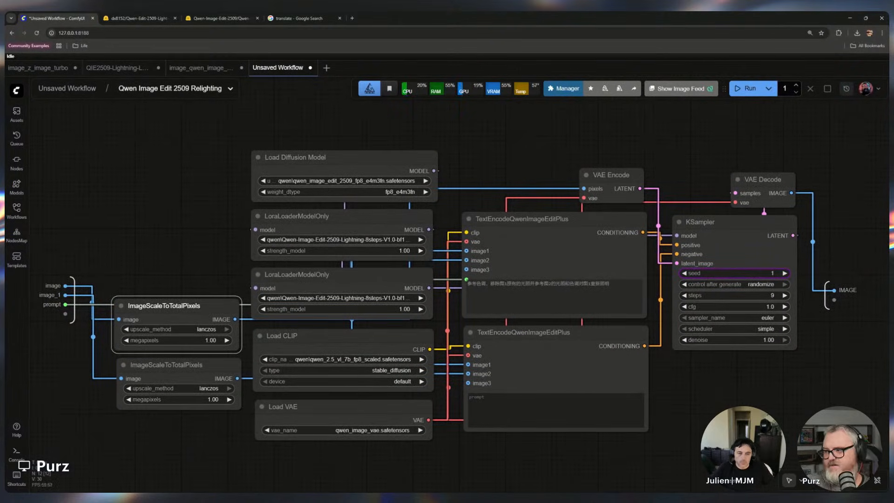
pyautogui.click(99, 95)
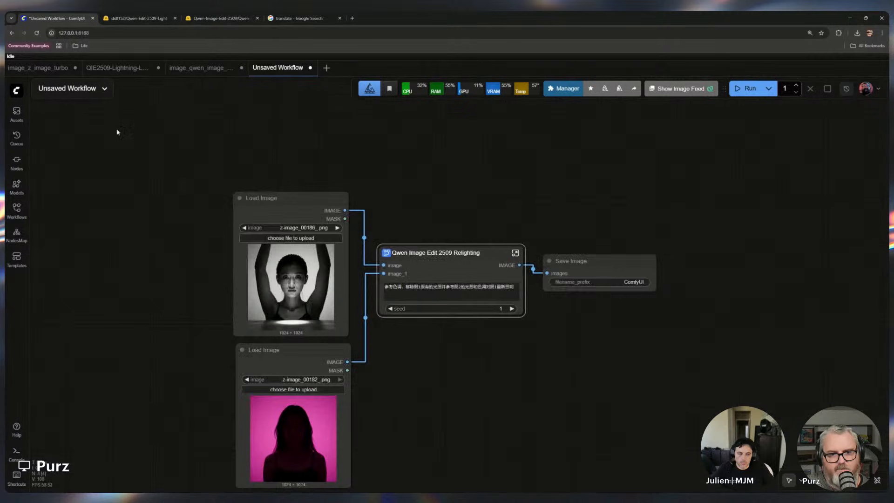
# Duplicate the Qwen Image Edit 2509 Relighting subgraph node and feed the first subgraph's IMAGE output into the copy's image input
pyautogui.scroll(-1, 453, 311)
pyautogui.moveTo(453, 321); pyautogui.dragTo(441, 304)
pyautogui.click(437, 242)
pyautogui.hotkey('ctrl', 'c')
pyautogui.hotkey('ctrl', 'v')
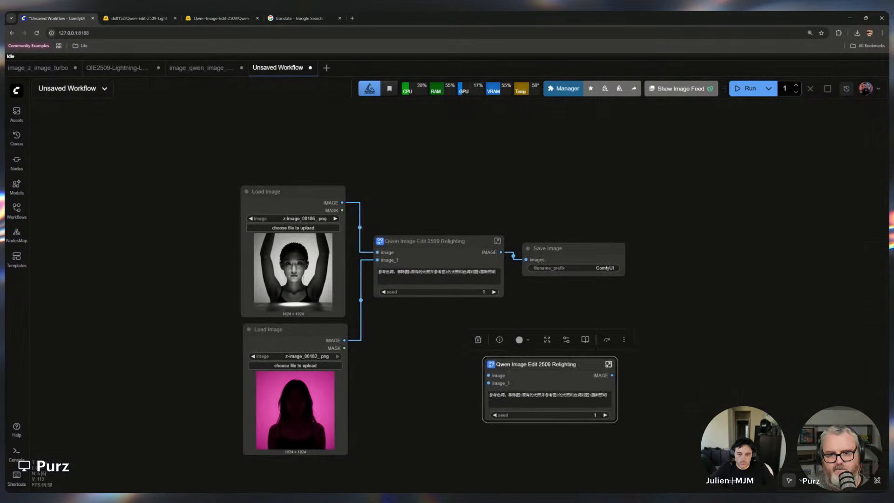
pyautogui.moveTo(510, 363); pyautogui.dragTo(403, 370)
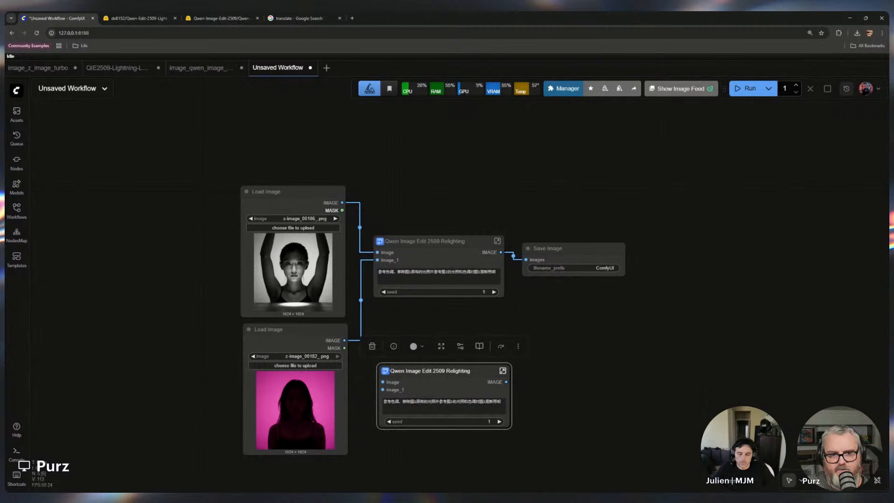
pyautogui.moveTo(649, 422); pyautogui.dragTo(637, 271)
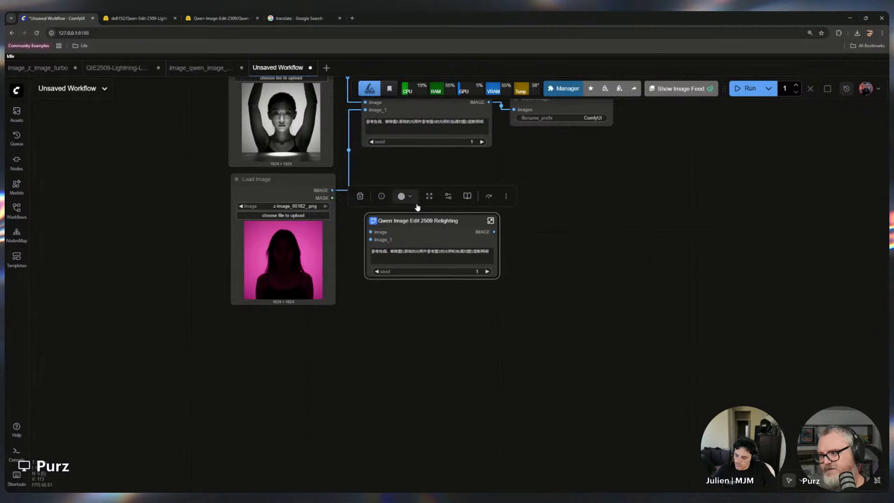
pyautogui.moveTo(549, 188); pyautogui.dragTo(486, 282)
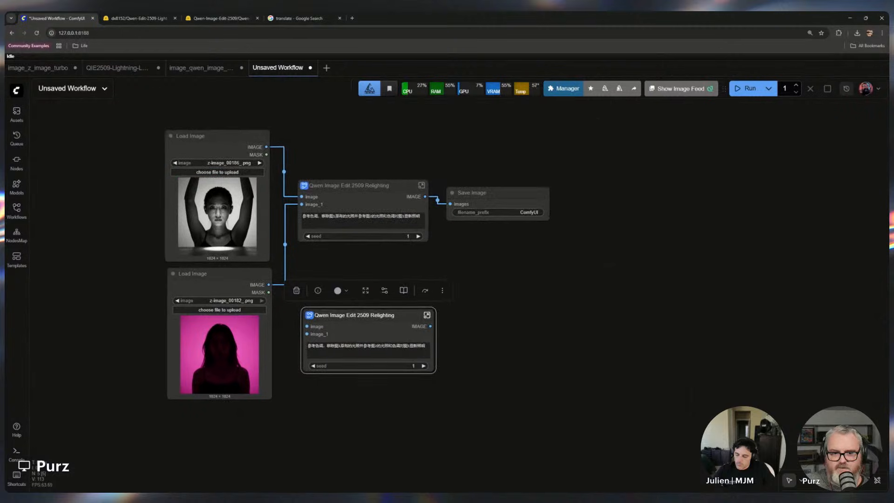
pyautogui.moveTo(414, 316); pyautogui.dragTo(578, 246)
pyautogui.moveTo(471, 192); pyautogui.dragTo(502, 136)
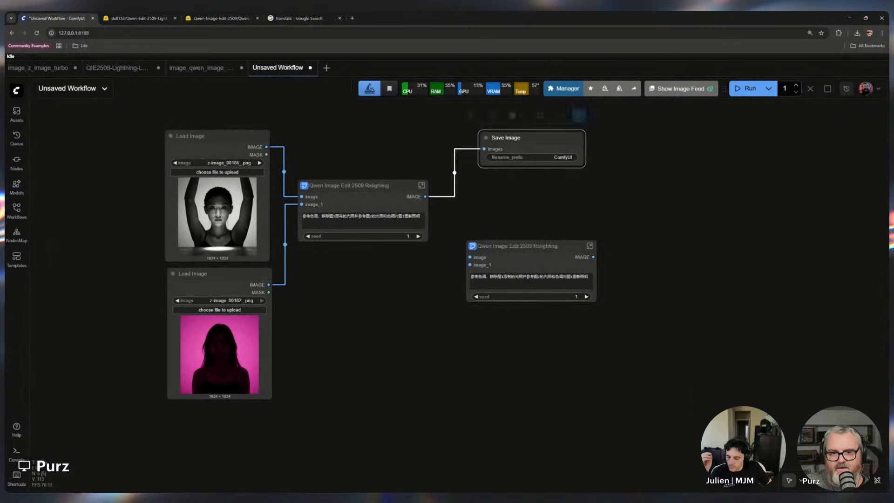
pyautogui.moveTo(424, 197); pyautogui.dragTo(470, 257)
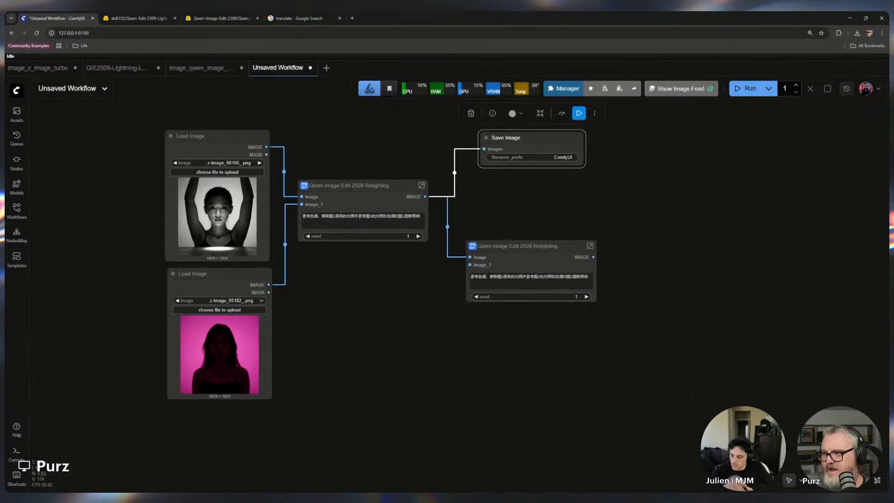
# Add a Load Image node and connect its IMAGE output to the second subgraph's image_1 input
pyautogui.click(402, 303)
pyautogui.doubleClick(402, 303)
pyautogui.write('load')
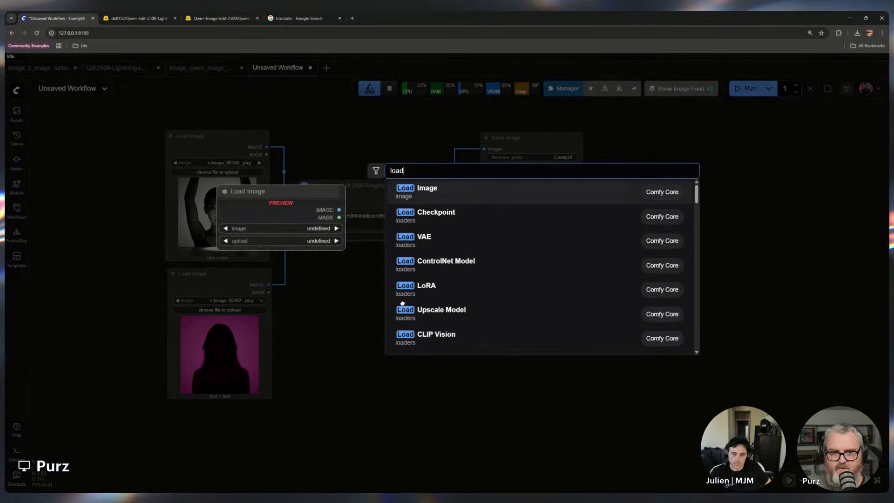
pyautogui.click(465, 199)
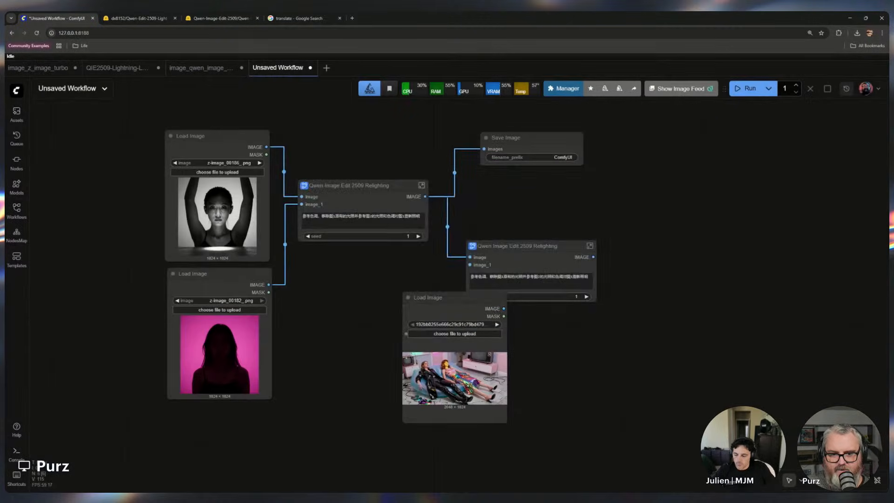
pyautogui.moveTo(470, 264); pyautogui.dragTo(469, 264)
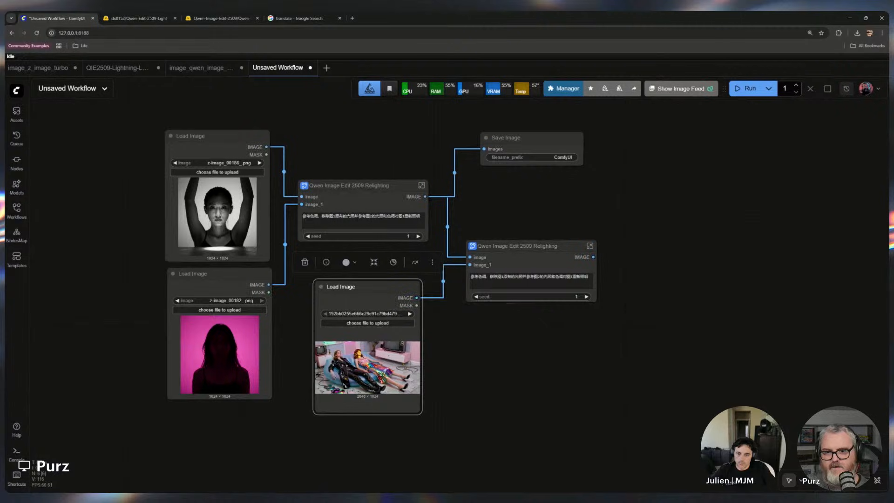
# Duplicate the Save Image node and connect the second subgraph's IMAGE output to it
pyautogui.click(524, 138)
pyautogui.hotkey('ctrl', 'c')
pyautogui.hotkey('ctrl', 'v')
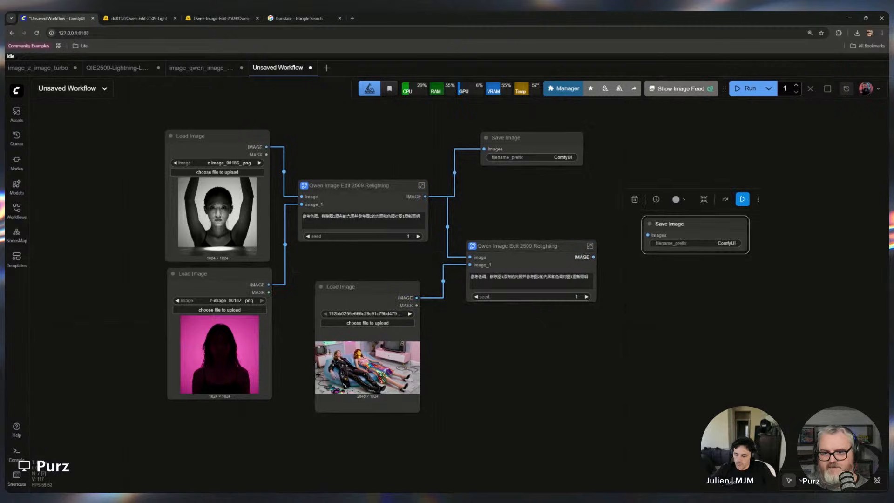
pyautogui.moveTo(593, 257); pyautogui.dragTo(647, 235)
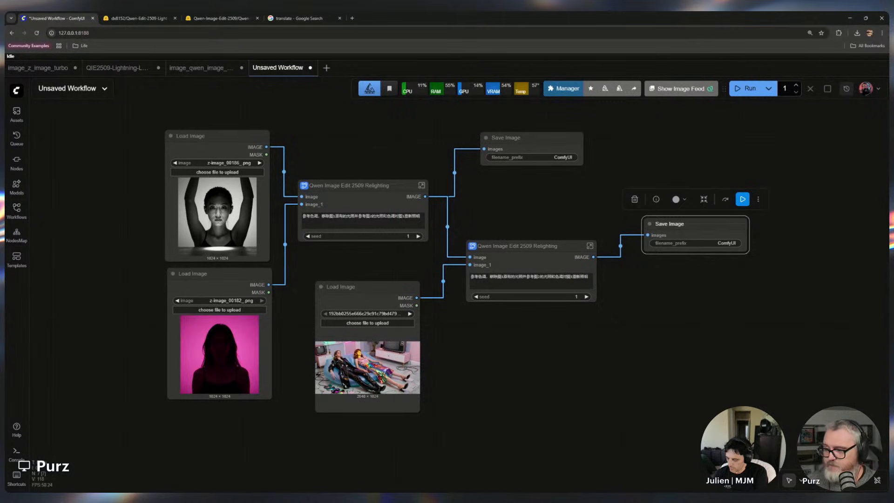
# Tidy the positions of the new Load Image, second subgraph and Save Image nodes, undoing an accidental subgraph conversion
pyautogui.moveTo(354, 286)
pyautogui.mouseDown()
pyautogui.moveTo(373, 280)
pyautogui.moveTo(356, 277)
pyautogui.mouseUp()
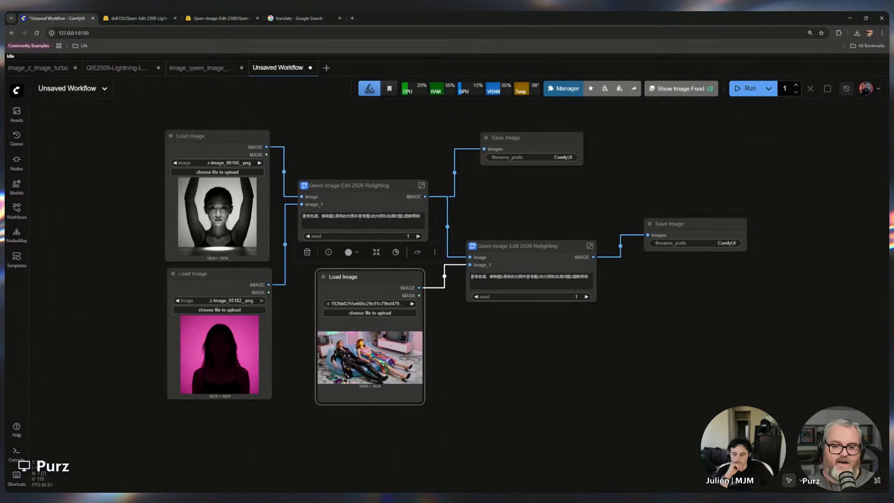
pyautogui.moveTo(512, 246); pyautogui.dragTo(510, 236)
pyautogui.moveTo(507, 138)
pyautogui.mouseDown()
pyautogui.moveTo(494, 137)
pyautogui.moveTo(508, 140)
pyautogui.mouseUp()
pyautogui.moveTo(702, 223); pyautogui.dragTo(683, 241)
pyautogui.click(688, 215)
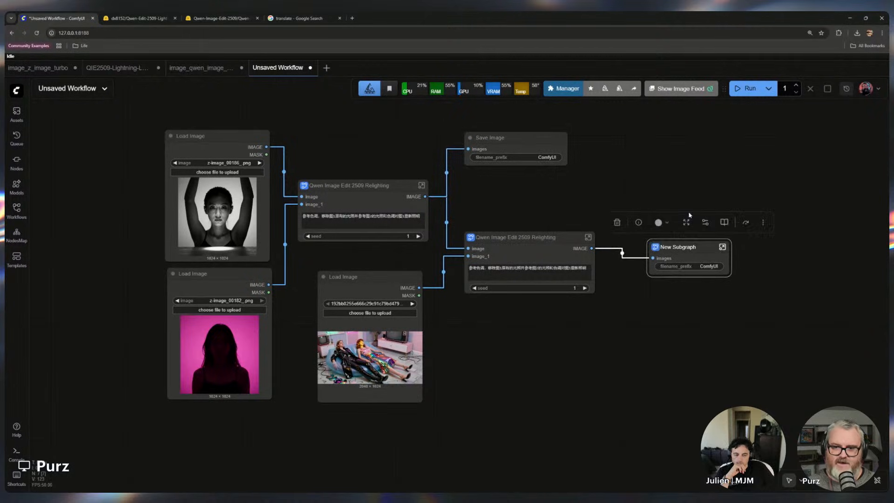
pyautogui.hotkey('ctrl', 'z')
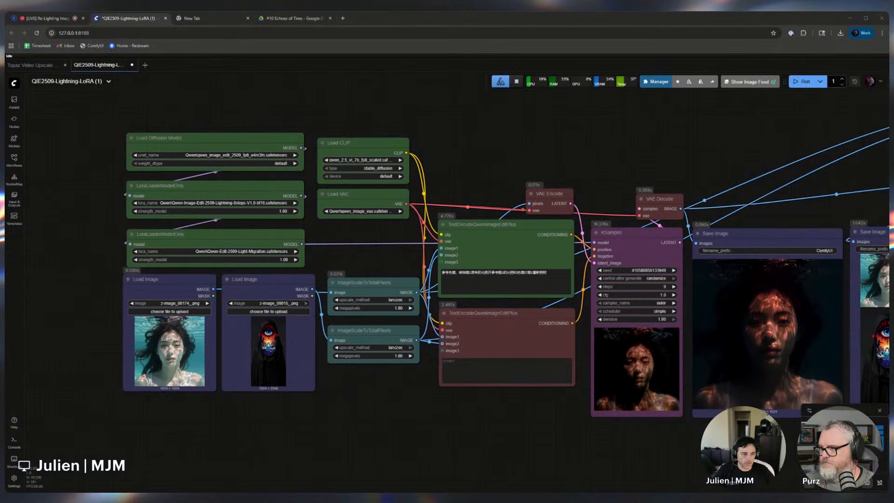
# Load a new subject image into the first Load Image node and queue the workflow
pyautogui.moveTo(321, 344); pyautogui.dragTo(169, 345)
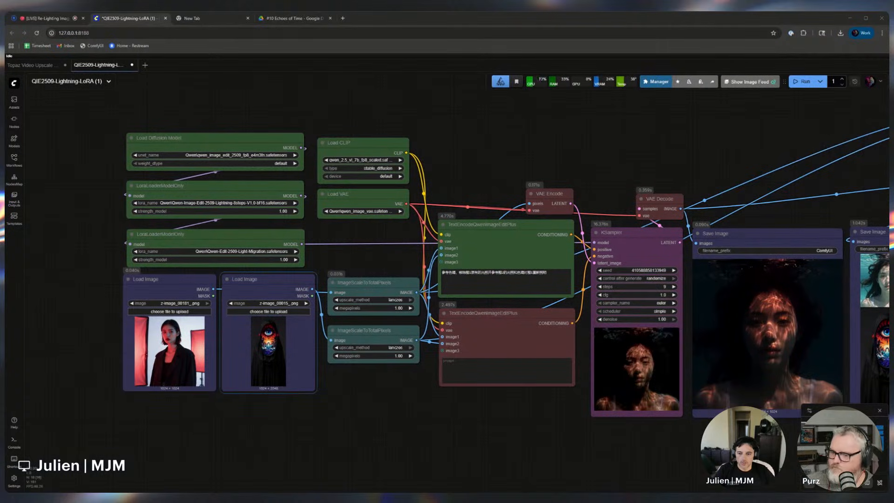
pyautogui.hotkey('ctrl', 'Return')
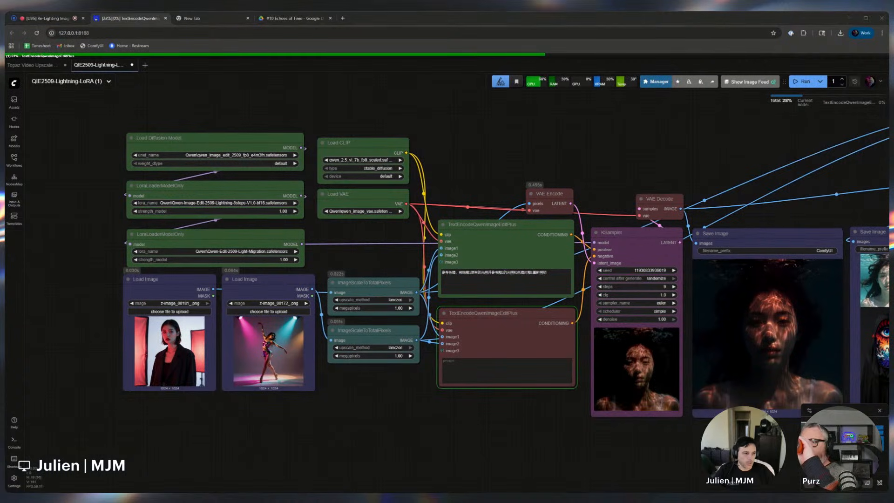
# Drop a different lighting reference image into the second Load Image node
pyautogui.moveTo(298, 491); pyautogui.dragTo(275, 358)
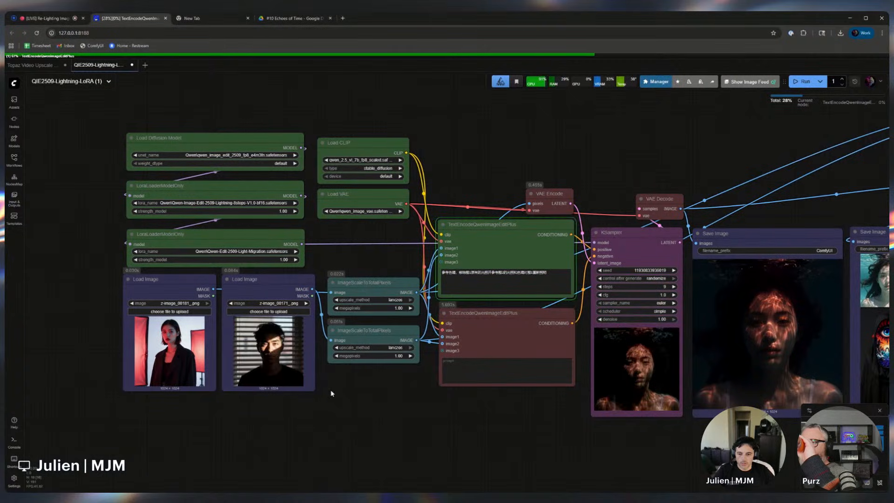
pyautogui.scroll(-3, 365, 421)
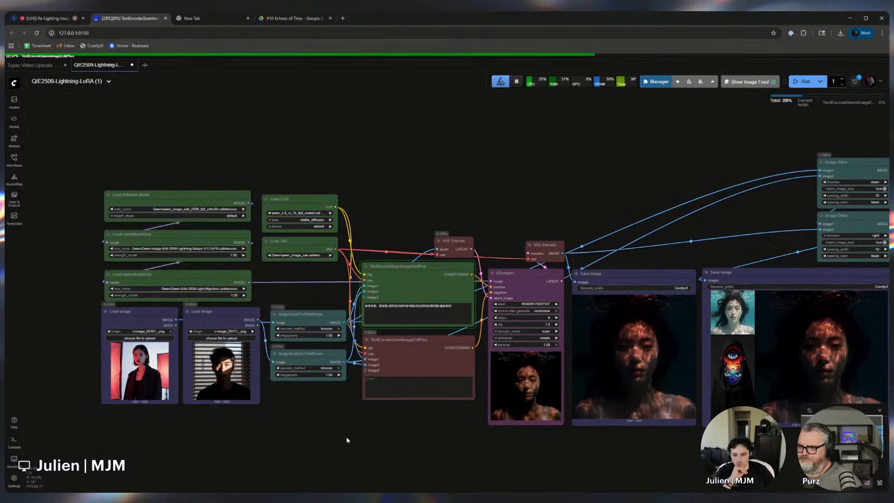
pyautogui.moveTo(393, 434); pyautogui.dragTo(335, 424)
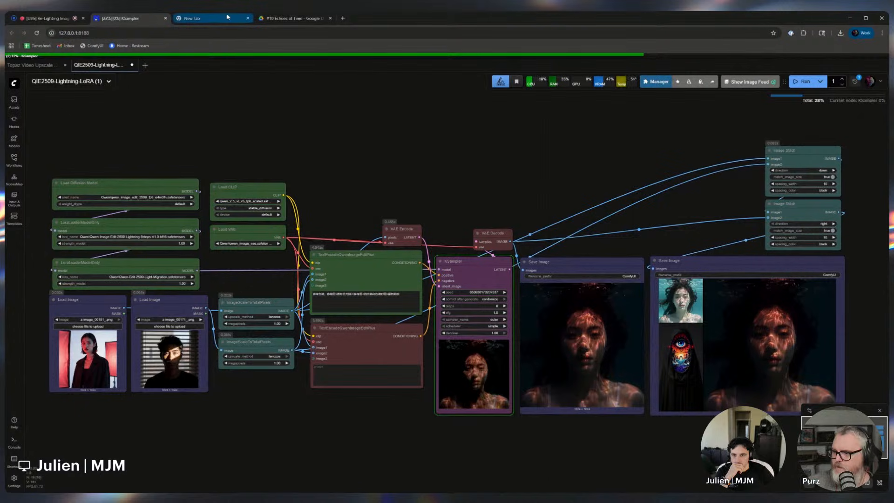
# Close the extra browser tabs and examine the generated relit images
pyautogui.middleClick(294, 18)
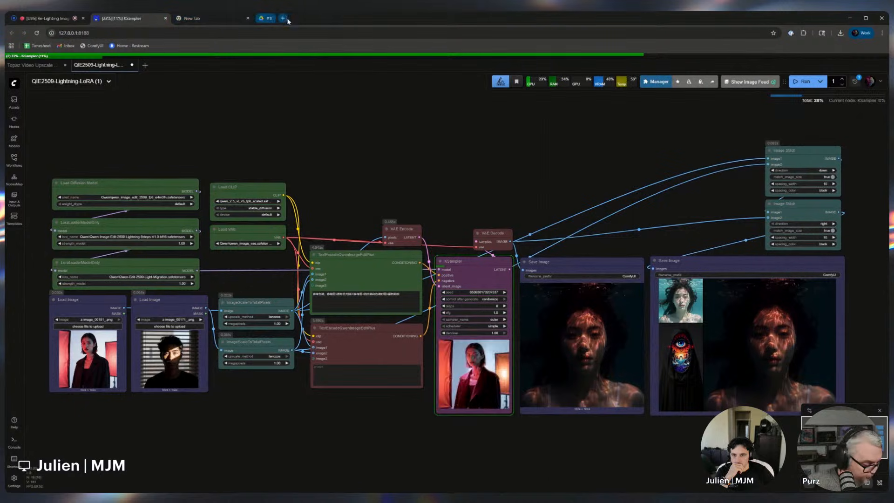
pyautogui.middleClick(236, 19)
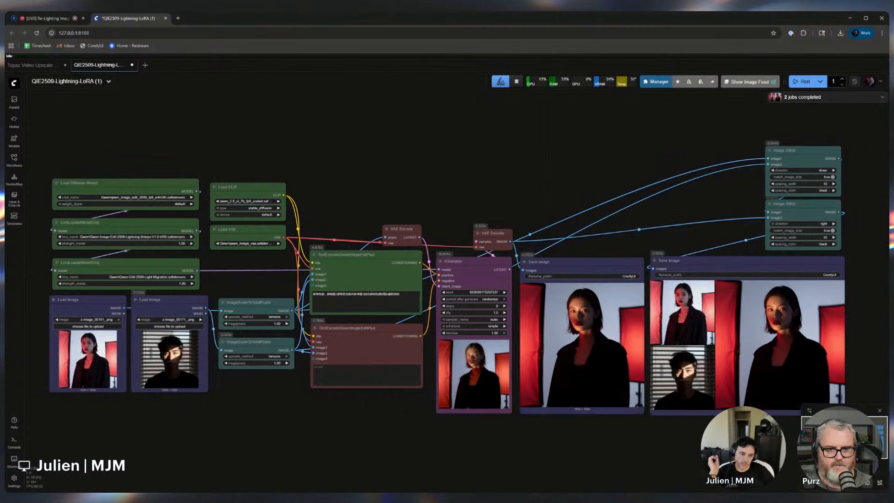
pyautogui.scroll(5, 822, 359)
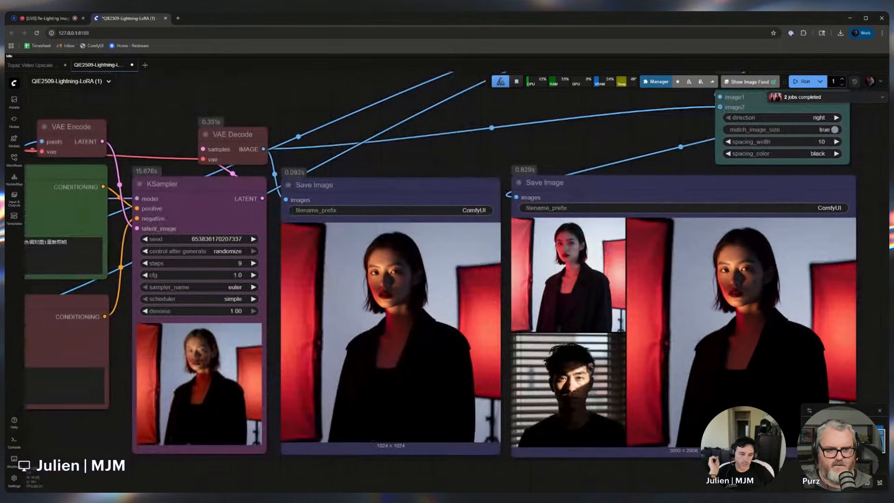
pyautogui.scroll(-2, 453, 310)
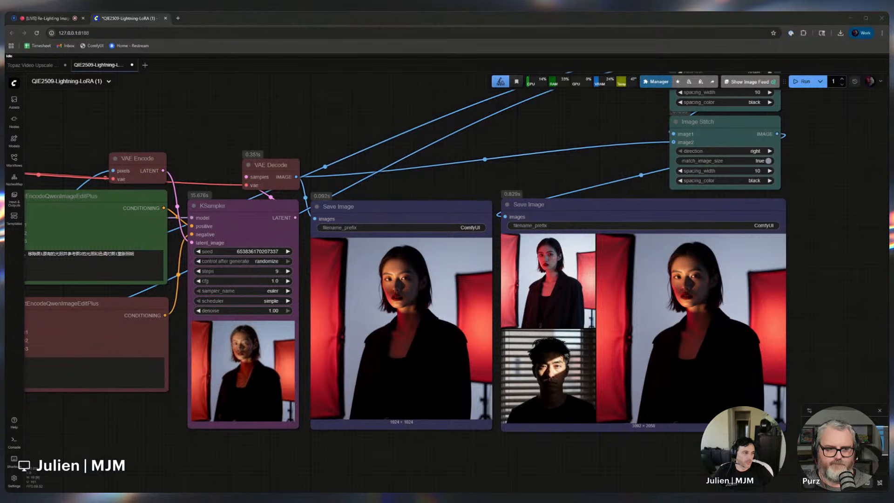
pyautogui.scroll(-5, 569, 412)
pyautogui.moveTo(225, 439); pyautogui.dragTo(363, 417)
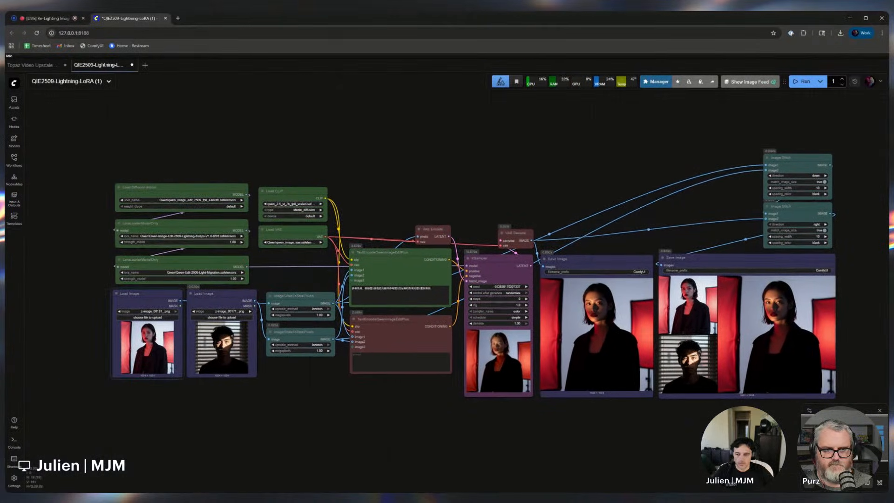
# Load new subject and lighting reference images into both Load Image nodes and queue the workflow again
pyautogui.moveTo(145, 345); pyautogui.dragTo(147, 346)
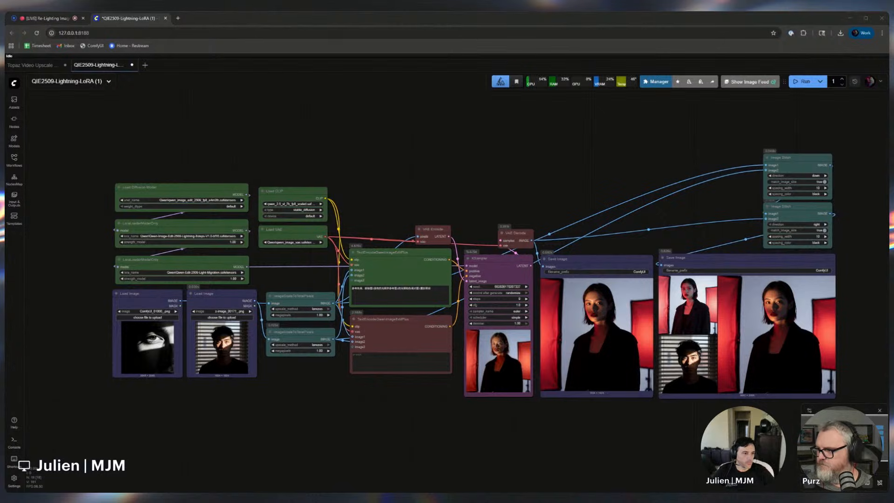
pyautogui.moveTo(221, 400); pyautogui.dragTo(221, 346)
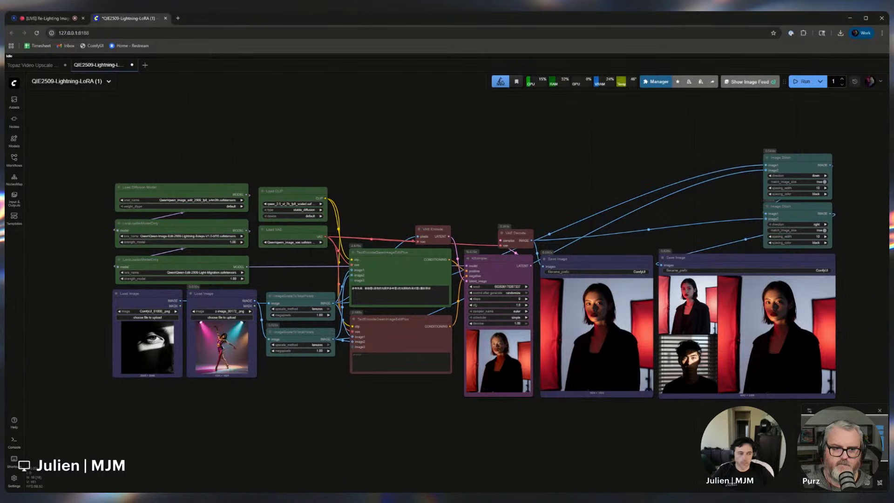
pyautogui.hotkey('ctrl', 'Return')
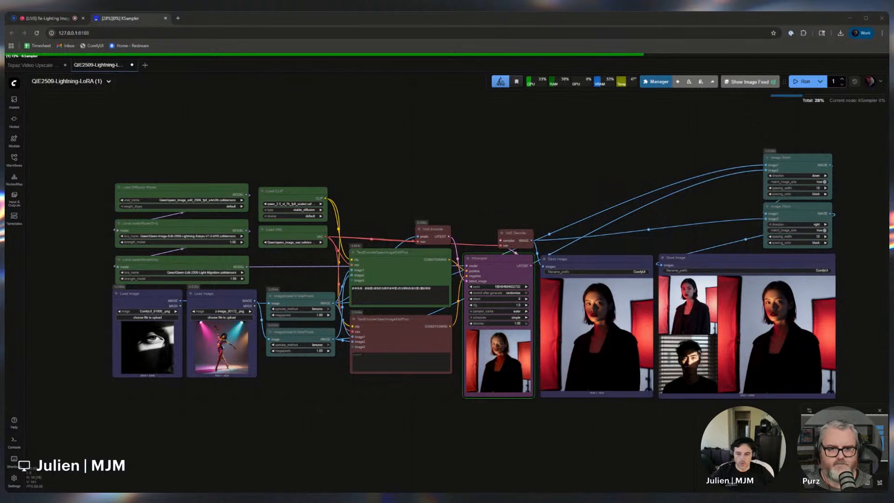
pyautogui.moveTo(1, 333); pyautogui.dragTo(221, 347)
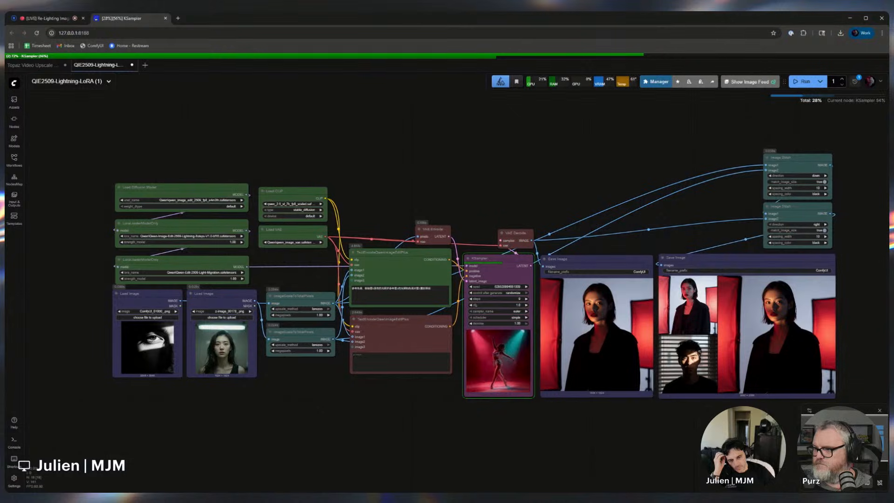
# Examine the newly generated relit output in the Save Image nodes
pyautogui.moveTo(702, 430); pyautogui.dragTo(585, 429)
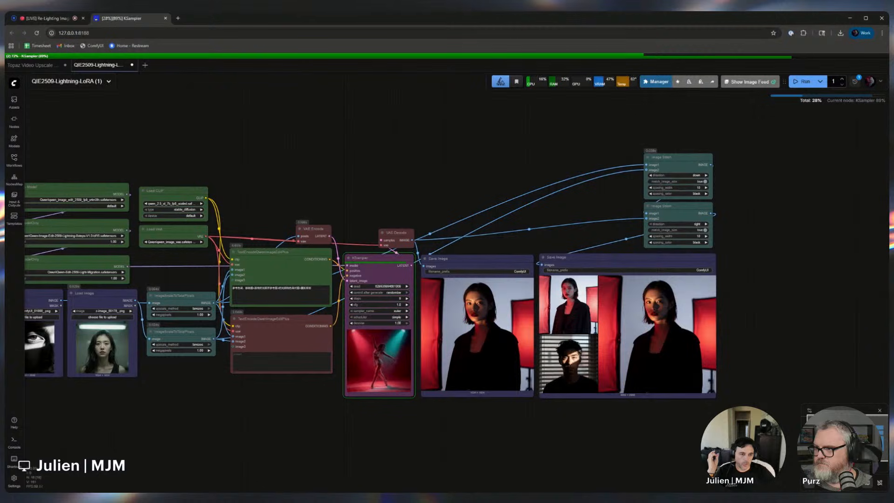
pyautogui.scroll(4, 691, 166)
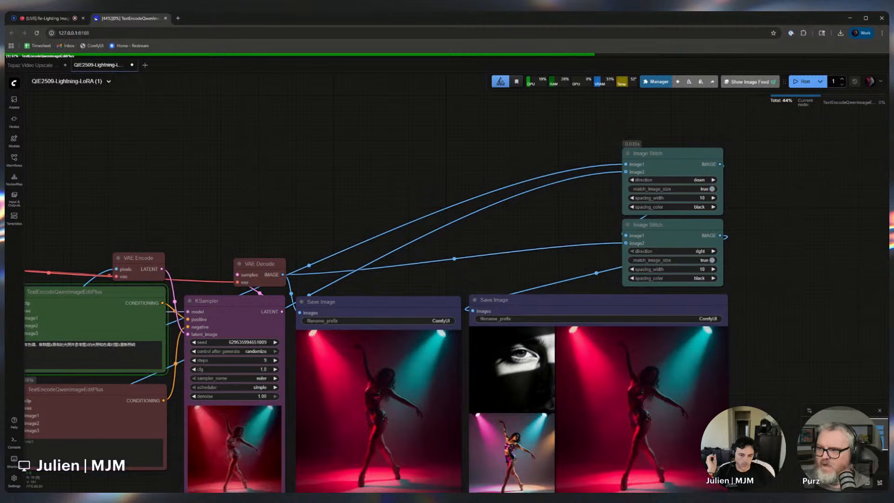
pyautogui.moveTo(753, 360); pyautogui.dragTo(767, 325)
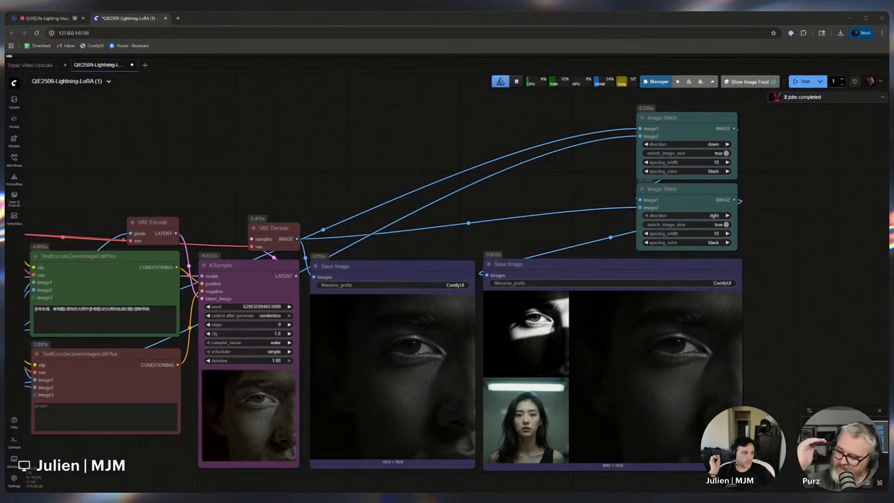
pyautogui.scroll(-3, 399, 420)
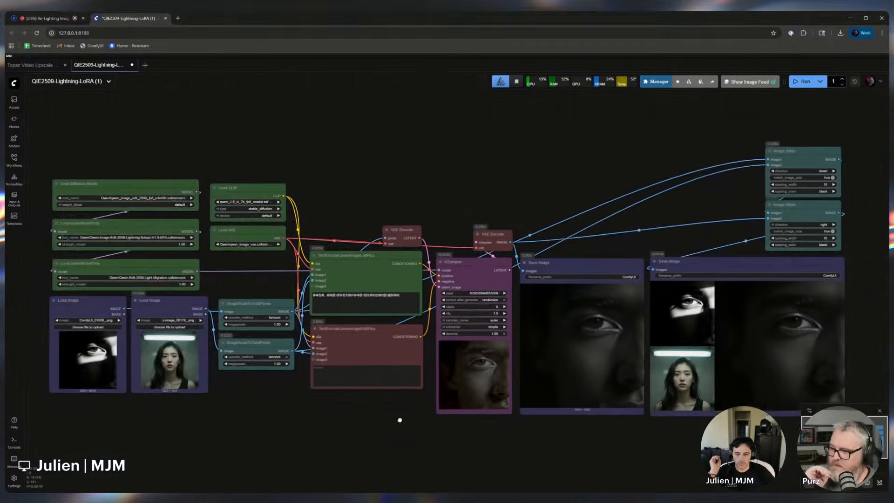
# Load z-image_00176_.png into the first Load Image node, switch the second to the next lighting reference, and queue the workflow
pyautogui.moveTo(399, 420); pyautogui.dragTo(446, 420)
pyautogui.click(216, 359)
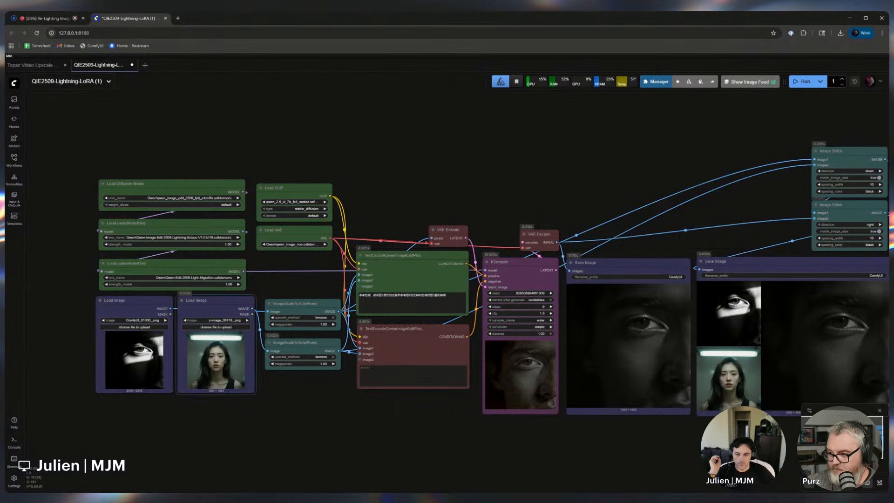
pyautogui.moveTo(216, 354); pyautogui.dragTo(134, 355)
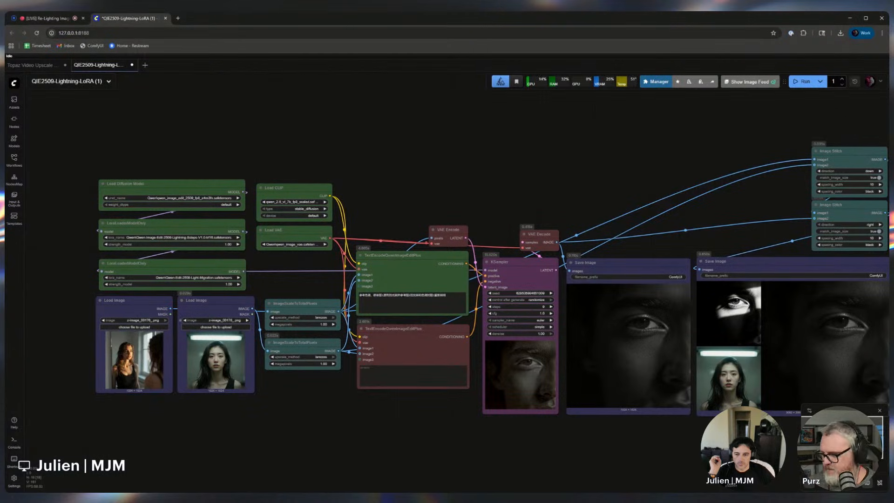
pyautogui.click(184, 320)
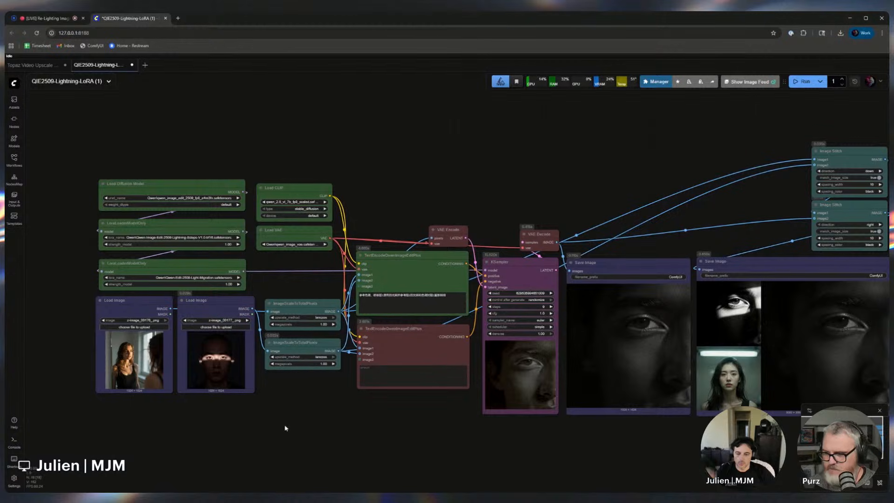
pyautogui.hotkey('ctrl', 'Return')
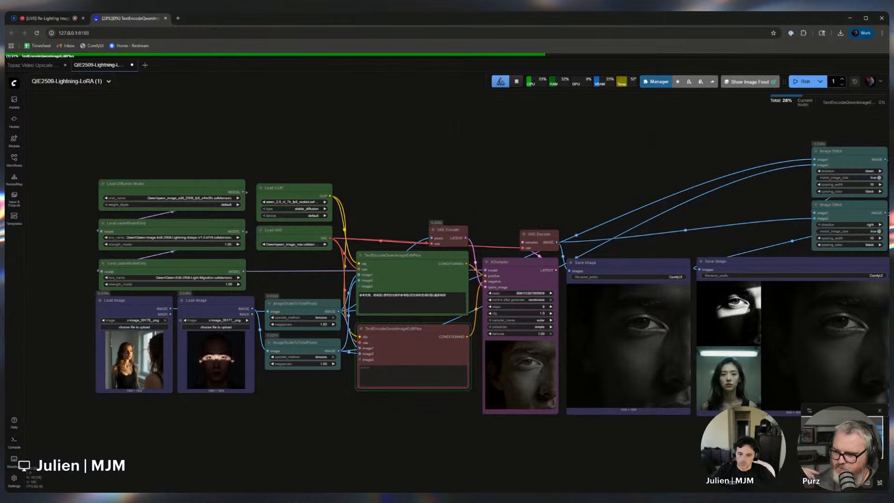
# Switch the lighting reference in the second Load Image node to z-image_00182_.png
pyautogui.click(185, 320)
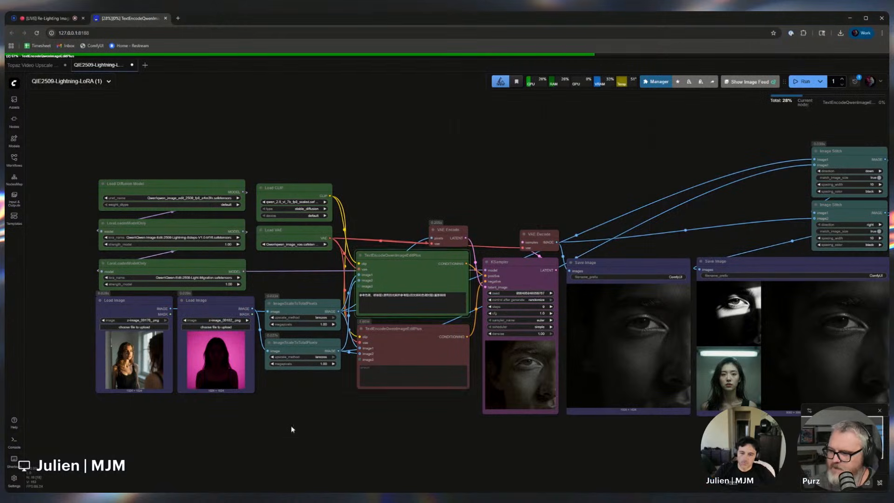
pyautogui.moveTo(496, 468); pyautogui.dragTo(303, 451)
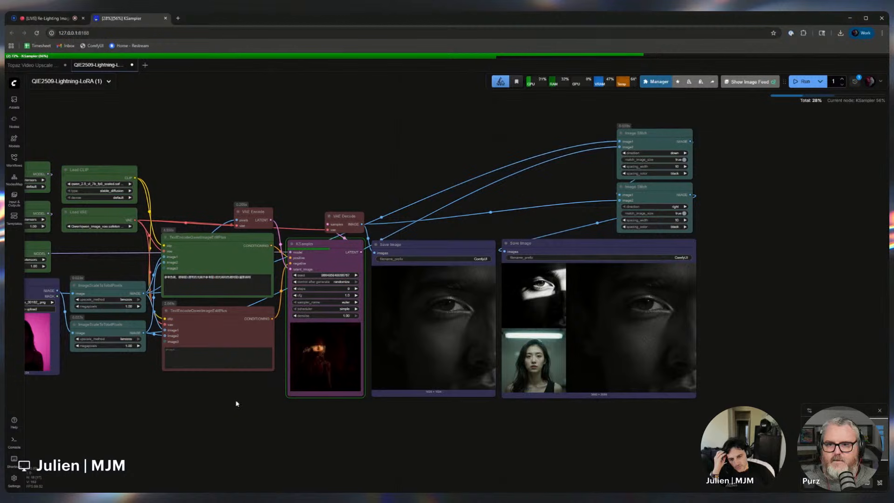
pyautogui.moveTo(235, 405); pyautogui.dragTo(345, 405)
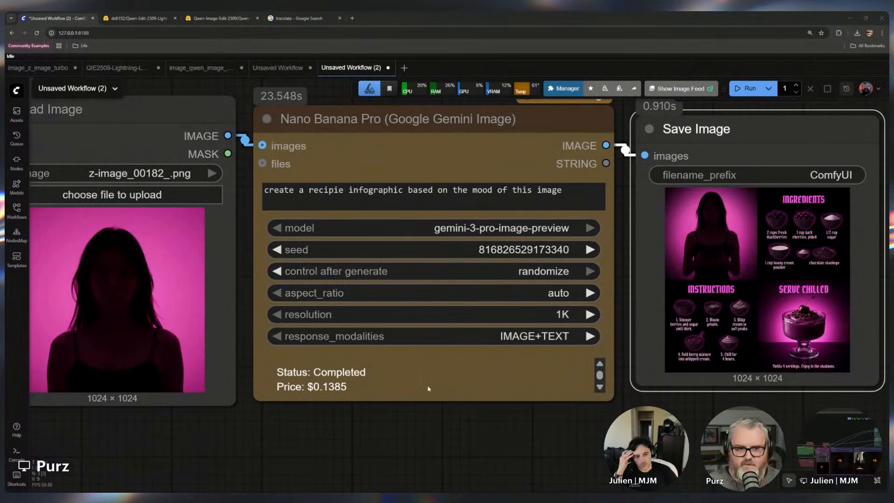
# Examine the recipe infographic produced by the Nano Banana Pro workflow in its Save Image node
pyautogui.moveTo(331, 442); pyautogui.dragTo(353, 429)
pyautogui.scroll(-1, 354, 429)
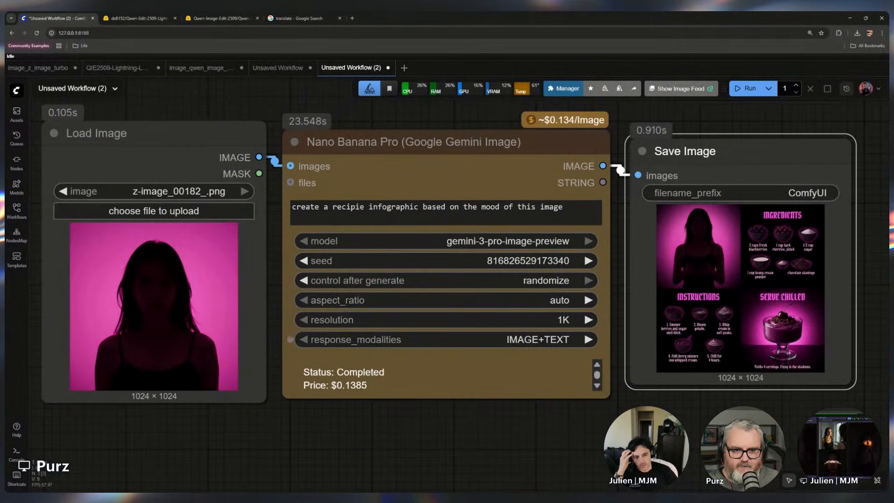
pyautogui.scroll(4, 155, 401)
pyautogui.scroll(5, 155, 403)
pyautogui.moveTo(155, 406); pyautogui.dragTo(351, 483)
pyautogui.scroll(-9, 562, 385)
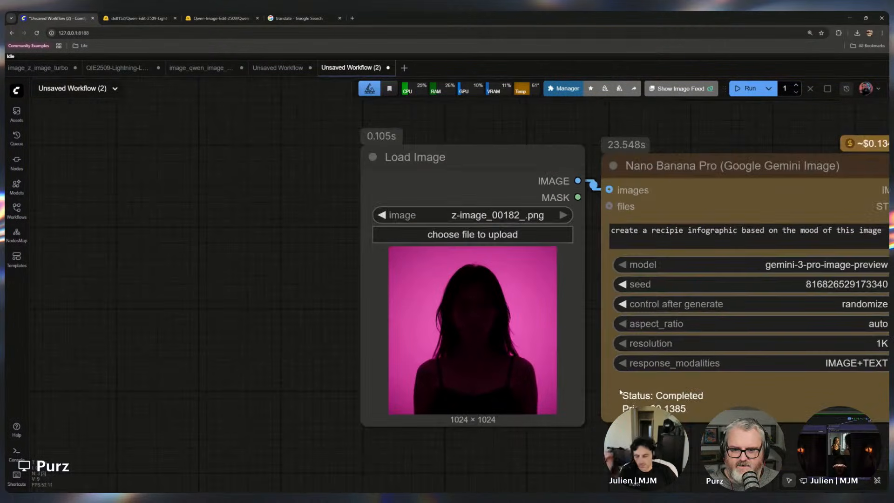
pyautogui.moveTo(657, 434); pyautogui.dragTo(34, 444)
pyautogui.scroll(8, 489, 412)
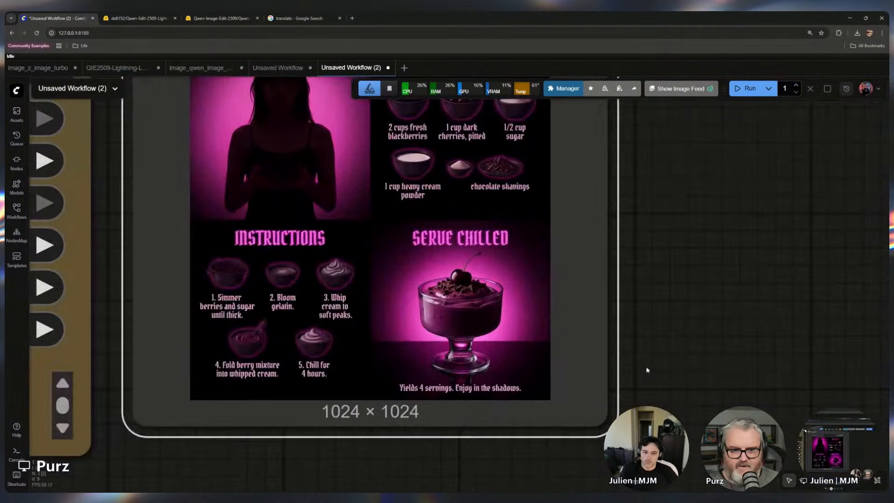
pyautogui.scroll(-1, 684, 316)
pyautogui.moveTo(700, 303); pyautogui.dragTo(724, 376)
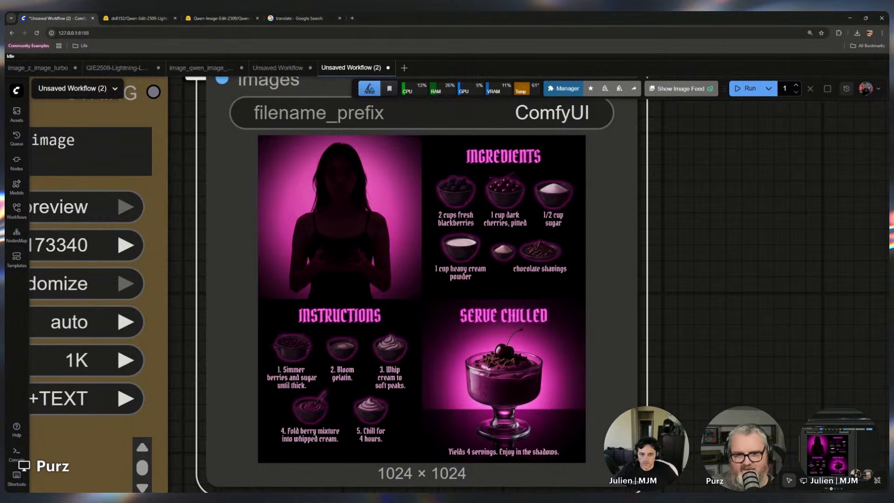
pyautogui.scroll(2, 470, 219)
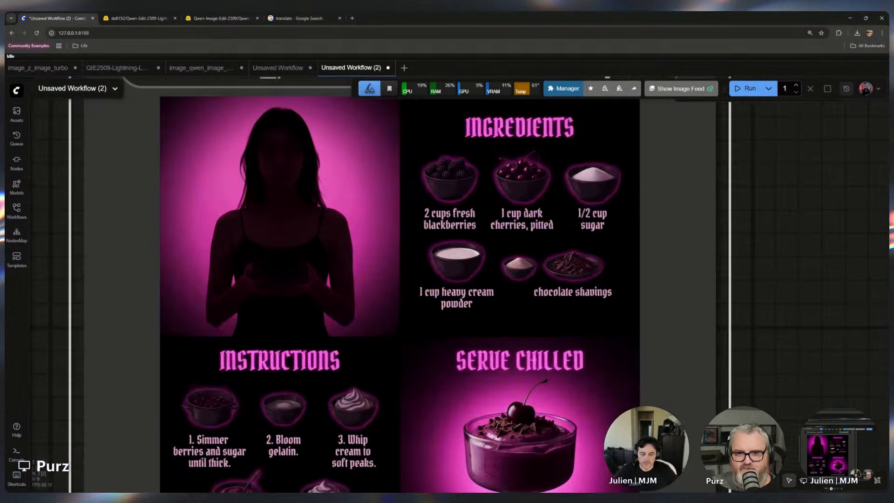
pyautogui.scroll(-3, 547, 225)
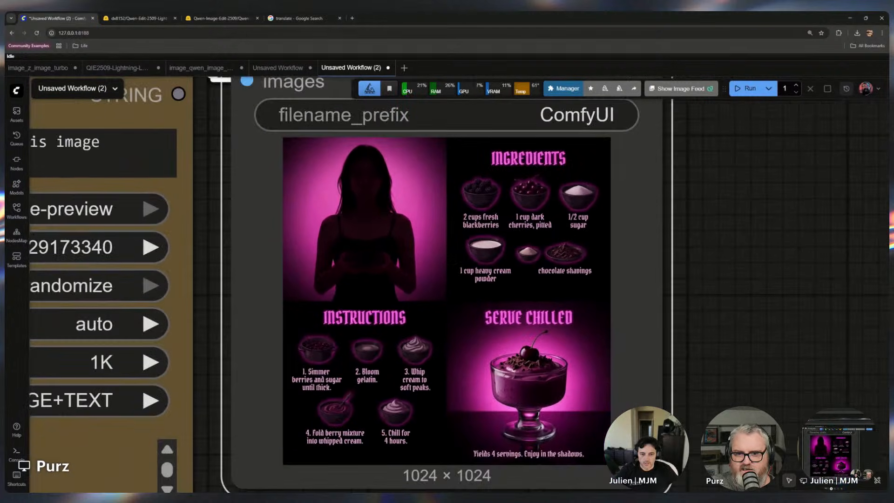
pyautogui.click(694, 201)
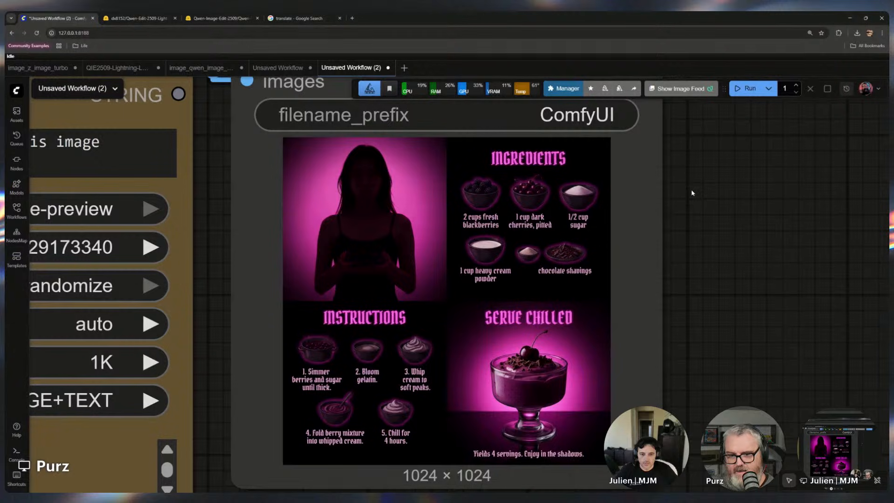
pyautogui.press('F11')
pyautogui.scroll(3, 630, 221)
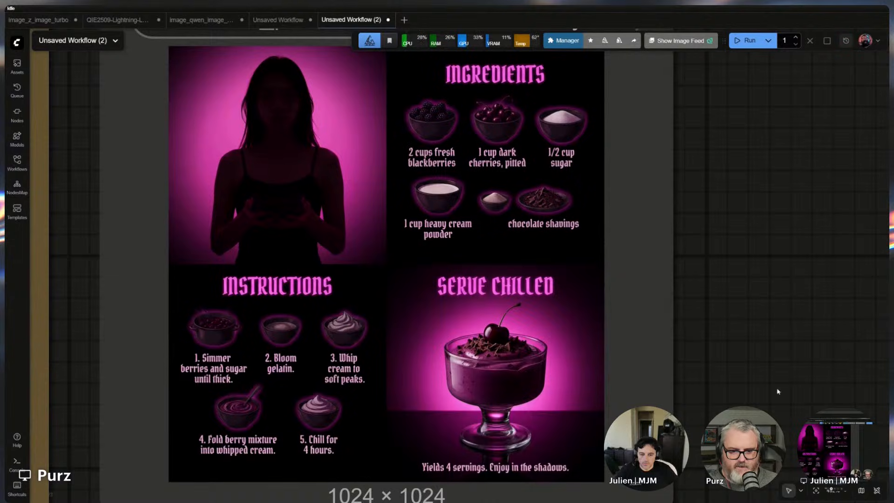
pyautogui.moveTo(778, 391); pyautogui.dragTo(778, 325)
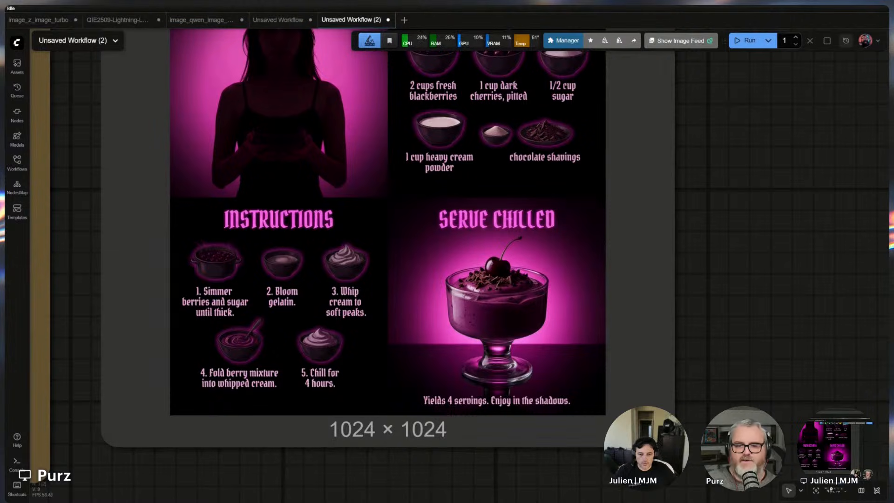
pyautogui.scroll(-8, 586, 307)
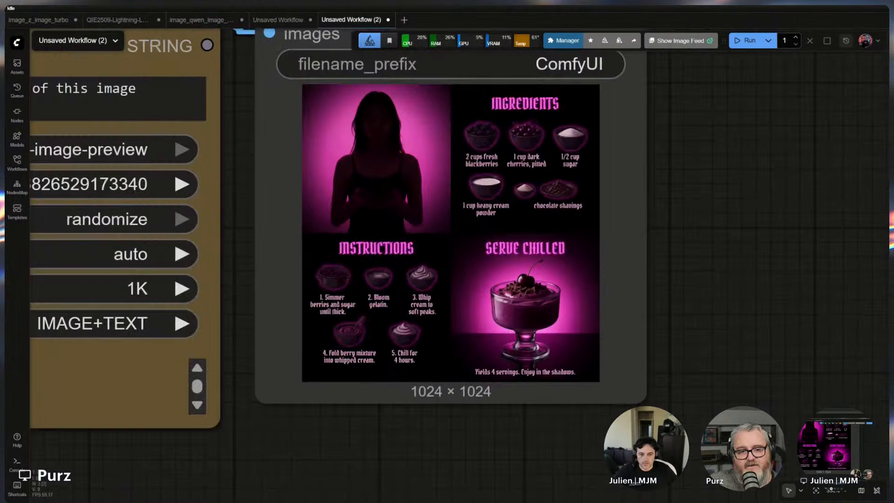
# Load z-image_00231_.png into the Load Image node and run the Nano Banana Pro workflow again
pyautogui.scroll(-2, 294, 438)
pyautogui.moveTo(291, 441); pyautogui.dragTo(535, 442)
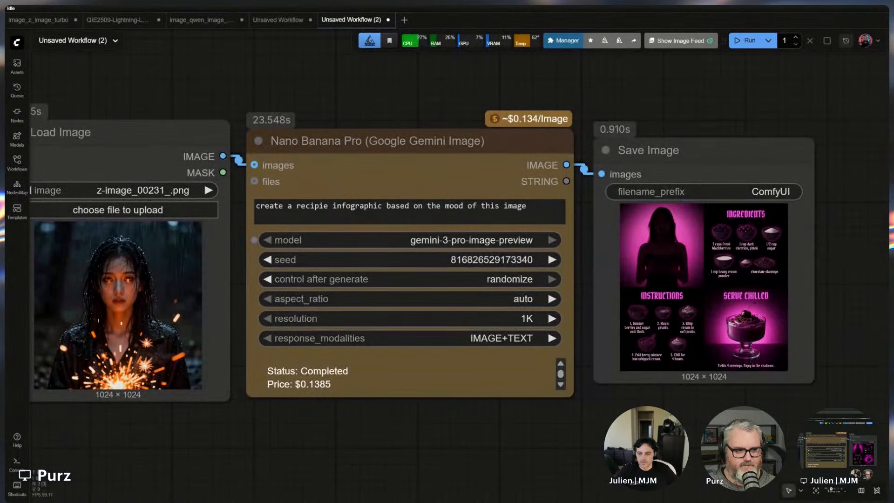
pyautogui.hotkey('ctrl', 'Return')
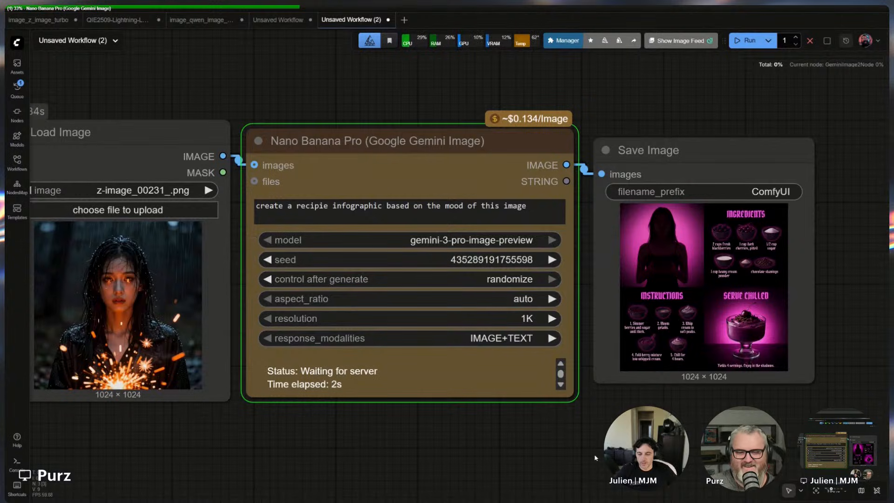
# Examine the new infographic generated in the Save Image node
pyautogui.moveTo(410, 433); pyautogui.dragTo(436, 426)
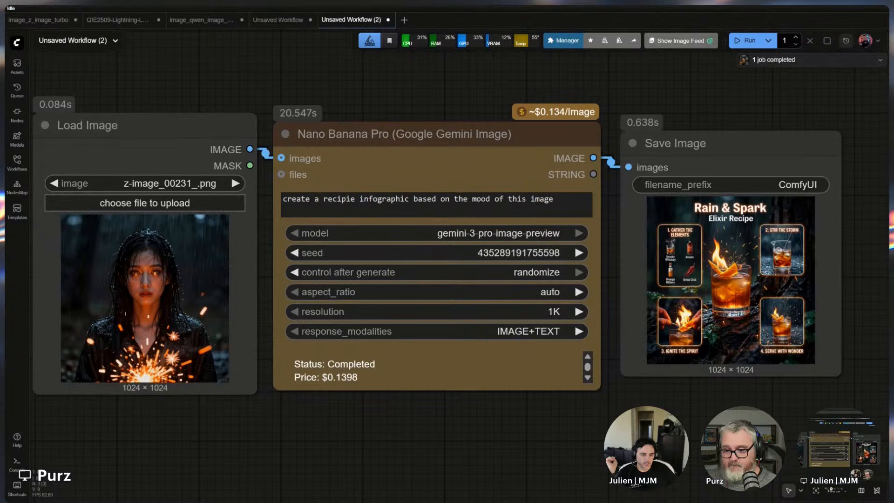
pyautogui.scroll(8, 783, 344)
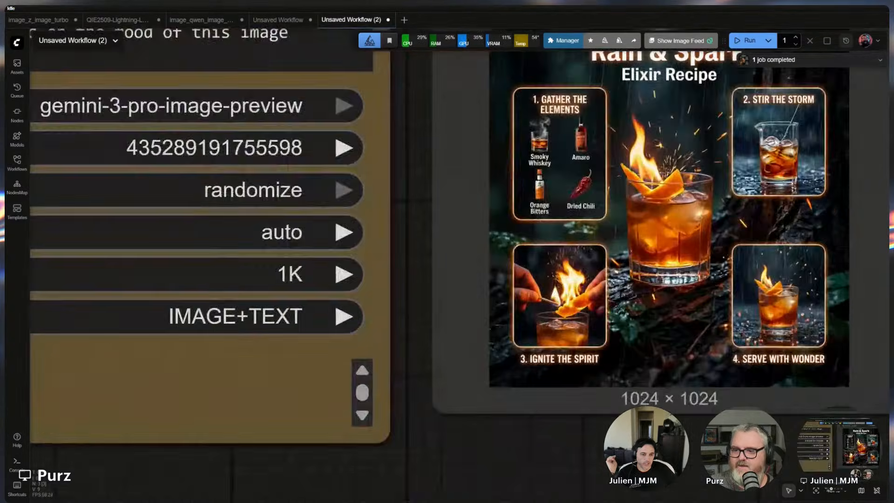
pyautogui.moveTo(783, 344); pyautogui.dragTo(609, 435)
pyautogui.scroll(1, 696, 314)
pyautogui.moveTo(696, 314); pyautogui.dragTo(693, 290)
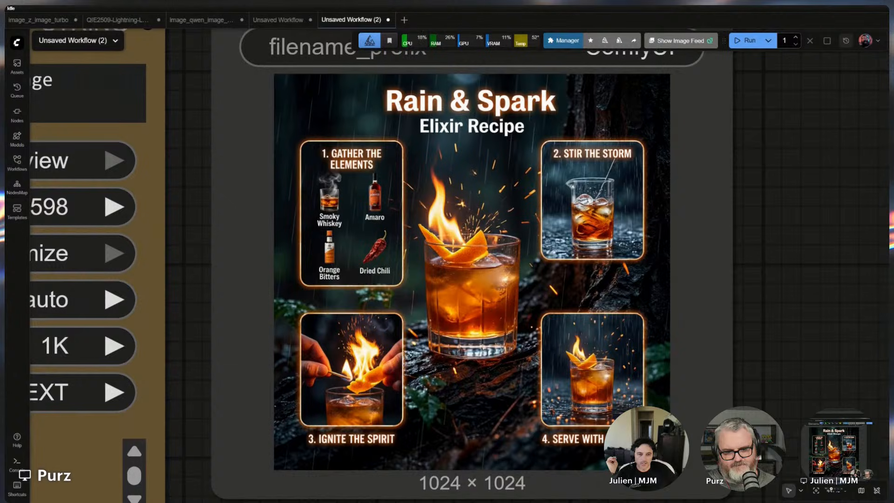
pyautogui.scroll(-9, 533, 285)
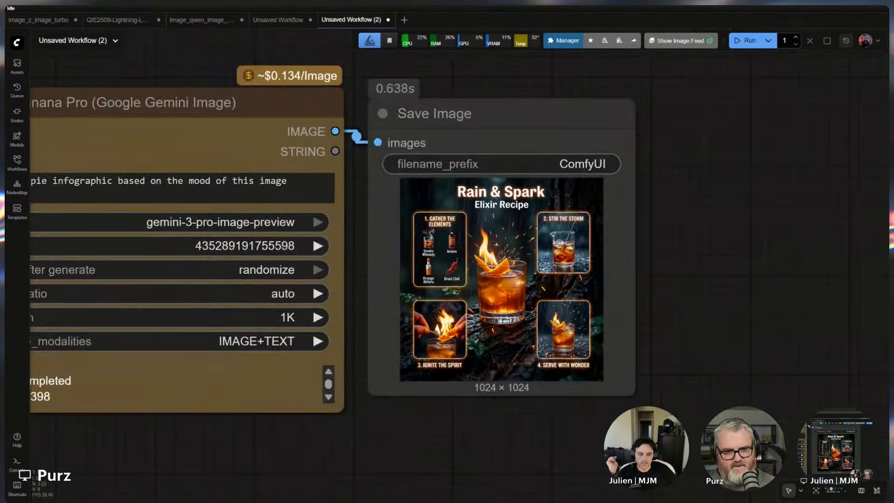
pyautogui.moveTo(536, 287); pyautogui.dragTo(756, 291)
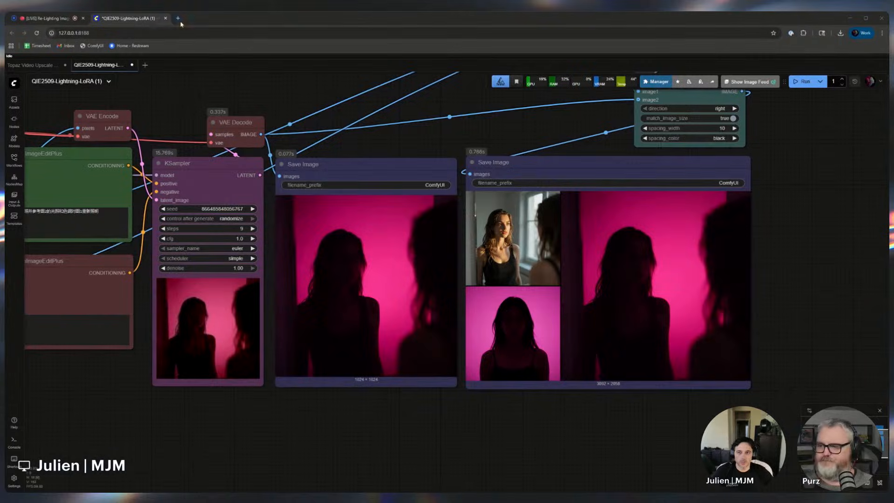
# Open the stitched output ComfyUI_00095_.png in a new browser tab to view it, then return to the workflow tab
pyautogui.hotkey('ctrl', 't')
pyautogui.moveTo(884, 305); pyautogui.dragTo(660, 305)
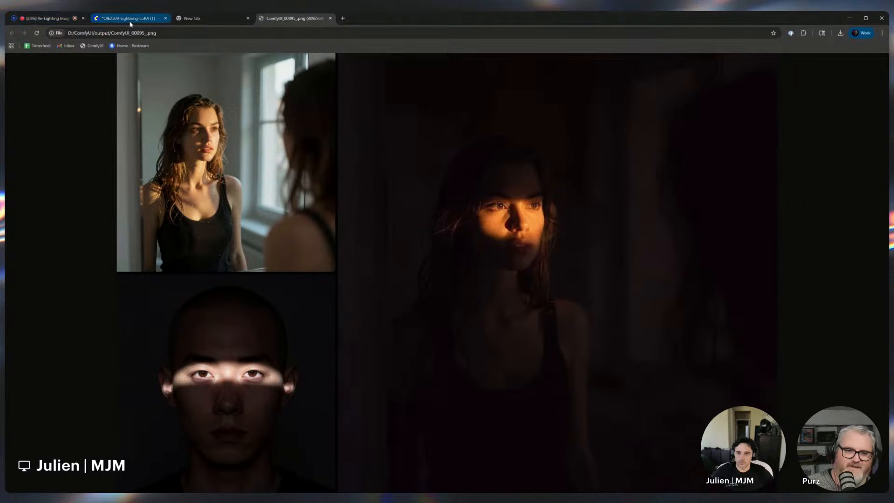
pyautogui.middleClick(191, 19)
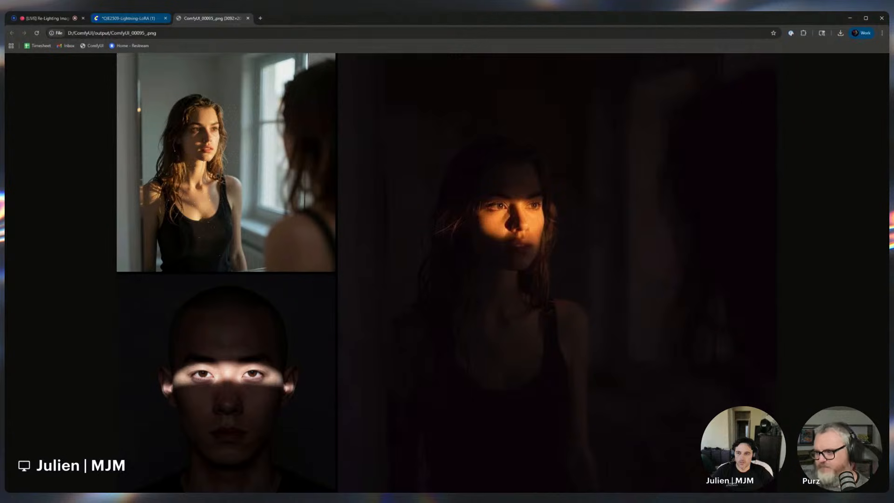
pyautogui.click(123, 20)
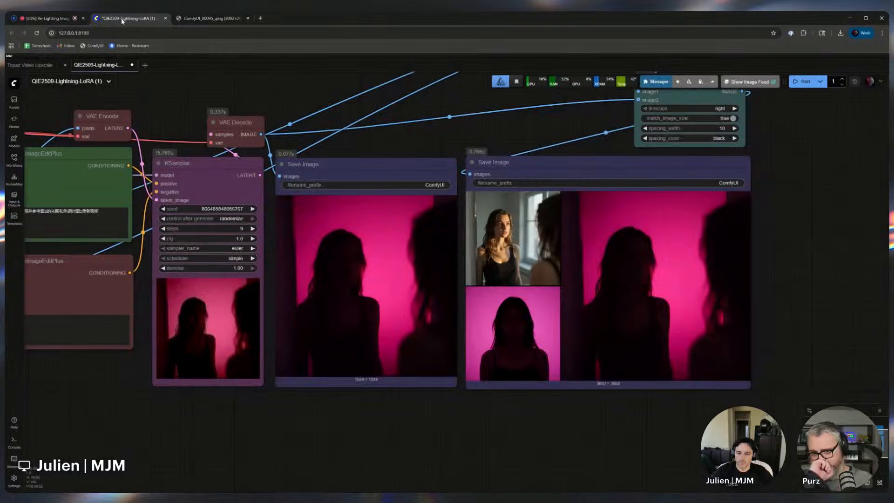
pyautogui.scroll(-5, 408, 445)
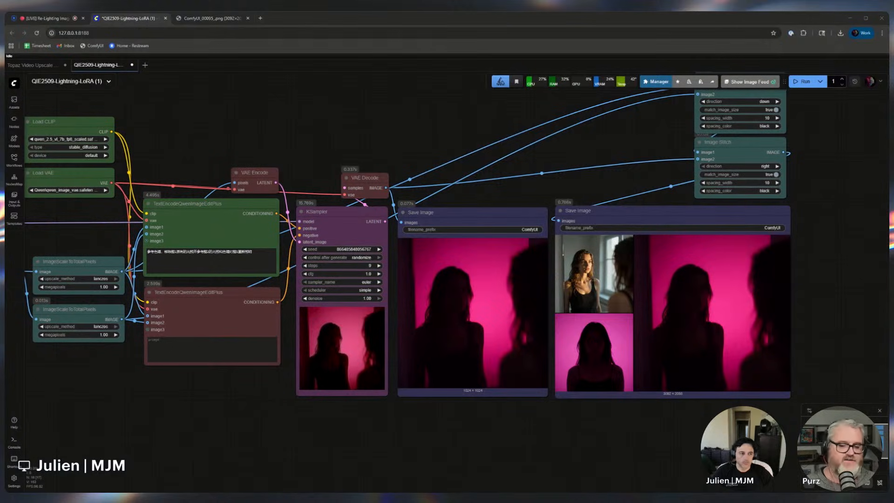
# Drop ComfyUI_00092_.png into the first Load Image node and queue the workflow
pyautogui.scroll(-1, 160, 432)
pyautogui.moveTo(160, 433); pyautogui.dragTo(496, 409)
pyautogui.scroll(2, 517, 385)
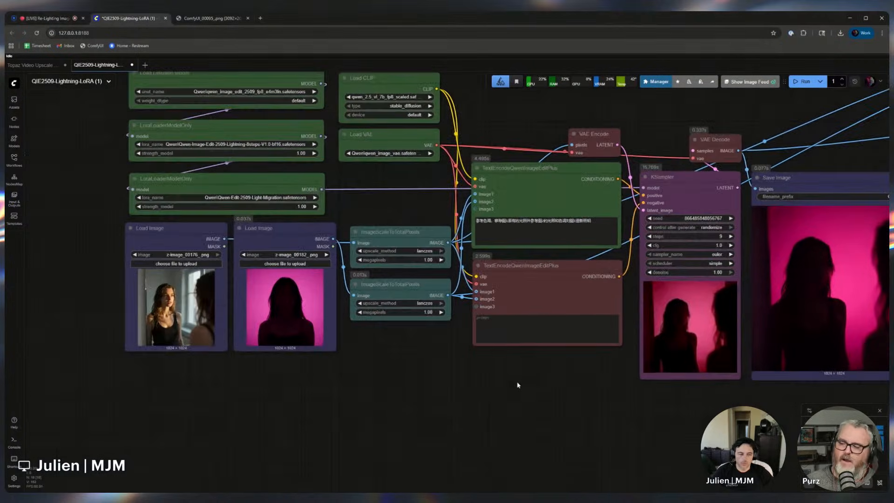
pyautogui.moveTo(224, 493); pyautogui.dragTo(191, 316)
pyautogui.hotkey('ctrl', 'Return')
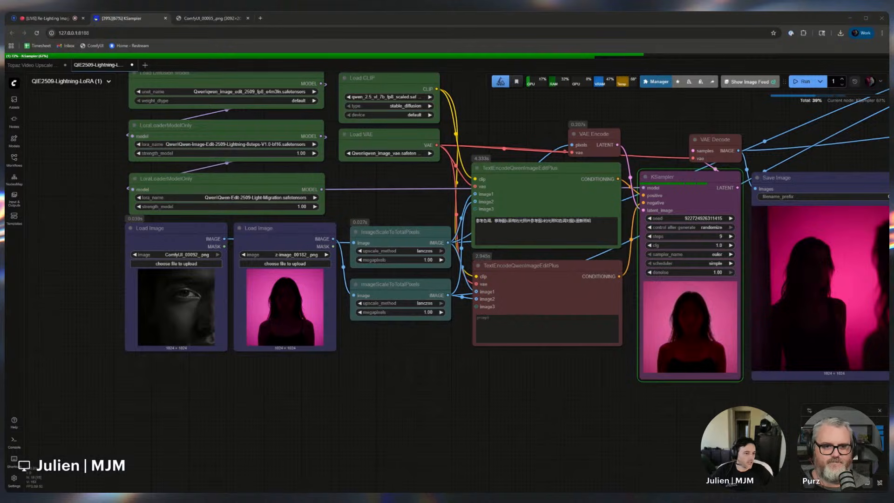
pyautogui.scroll(-5, 498, 413)
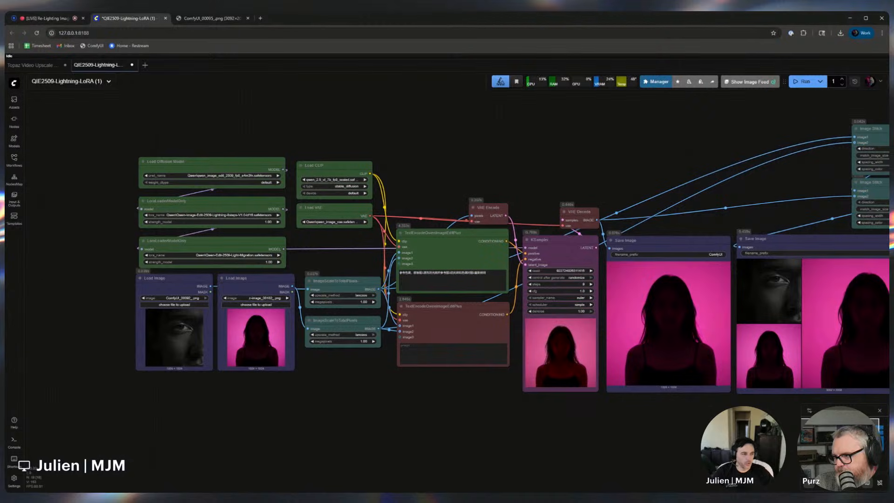
# Load the eye-close-up lighting image ComfyUI_01000_.png into the second Load Image node and queue the workflow
pyautogui.moveTo(687, 423); pyautogui.dragTo(614, 424)
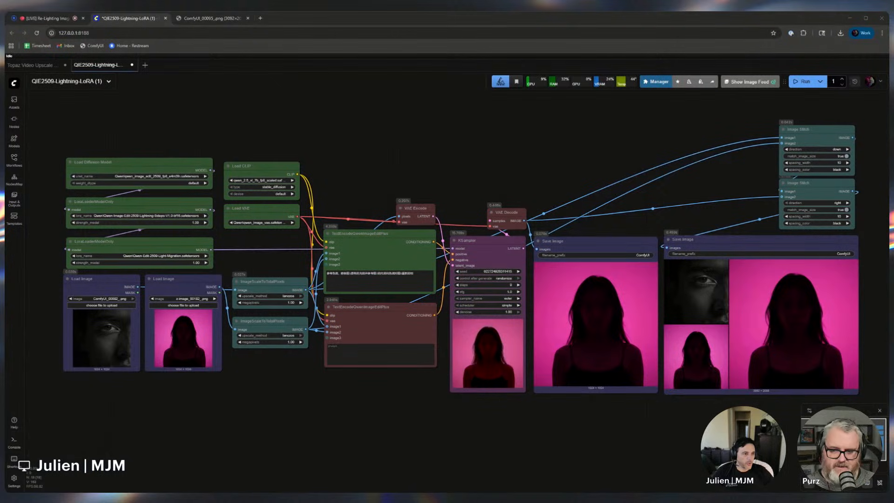
pyautogui.moveTo(9, 335); pyautogui.dragTo(183, 338)
pyautogui.hotkey('ctrl', 'Return')
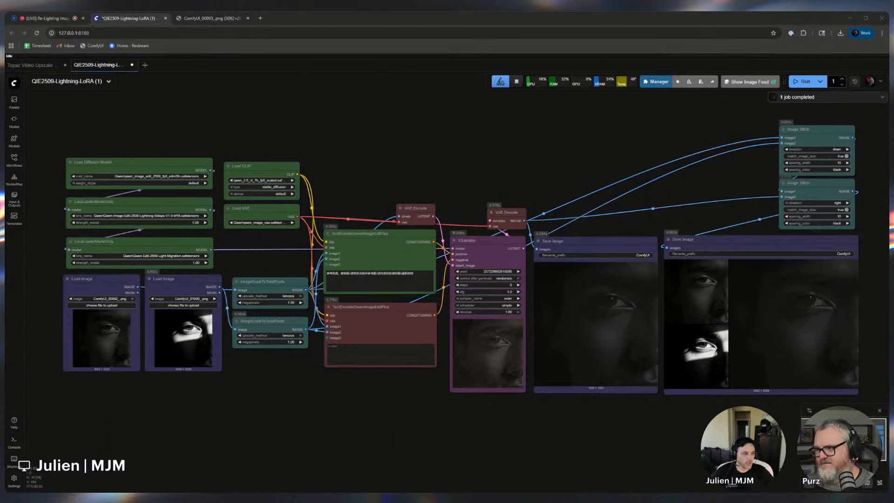
# Load the pink-lit portrait z-image_00180 into the first Load Image node and queue the workflow again
pyautogui.moveTo(135, 325); pyautogui.dragTo(101, 325)
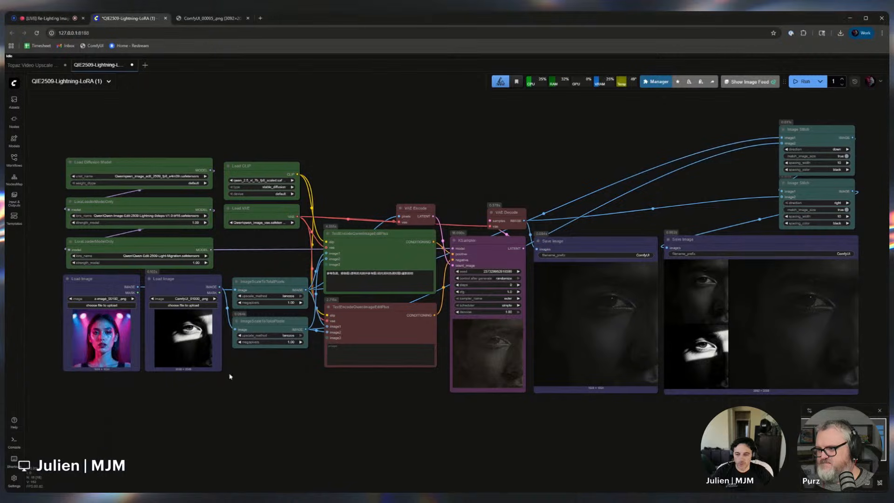
pyautogui.hotkey('ctrl', 'Return')
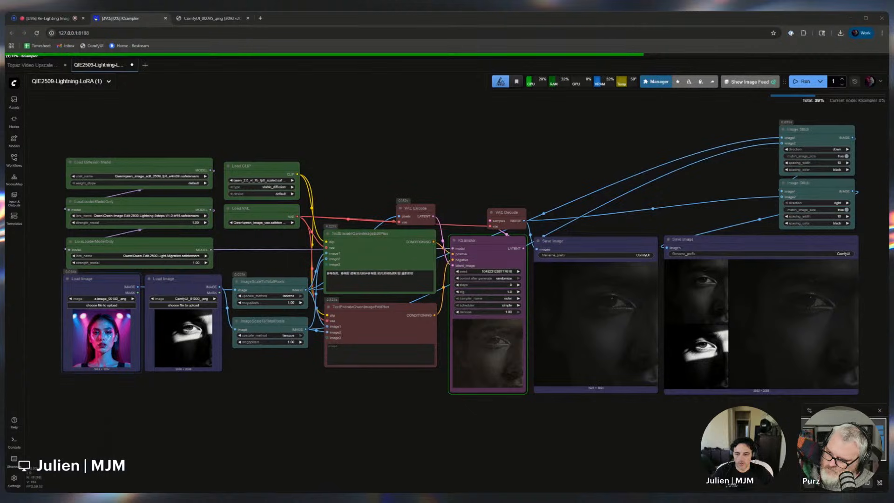
# Load the grey-haired portrait z-image_00170 into the first Load Image node and inspect the relit results in both Save Image nodes
pyautogui.moveTo(101, 372); pyautogui.dragTo(101, 337)
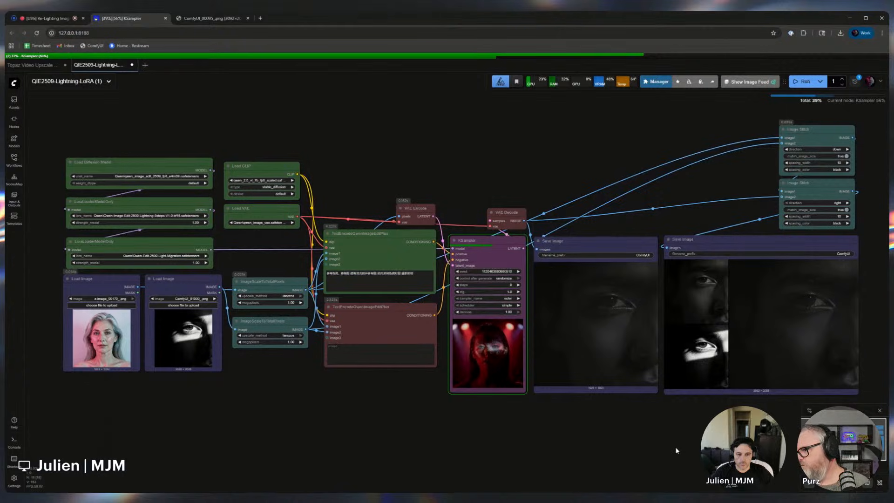
pyautogui.moveTo(675, 448); pyautogui.dragTo(553, 452)
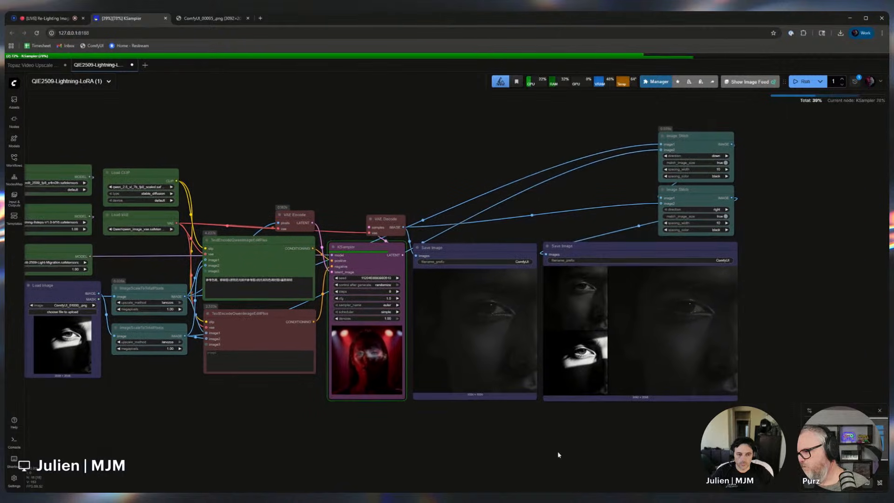
pyautogui.scroll(2, 585, 449)
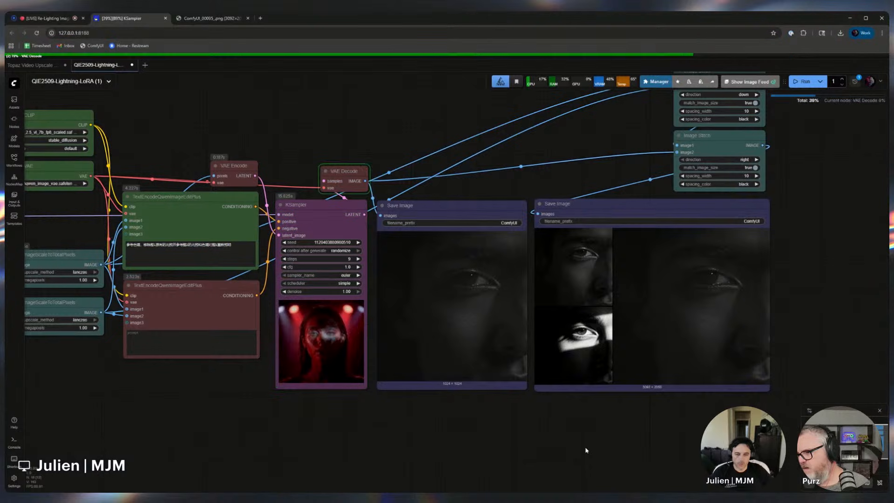
pyautogui.scroll(6, 740, 348)
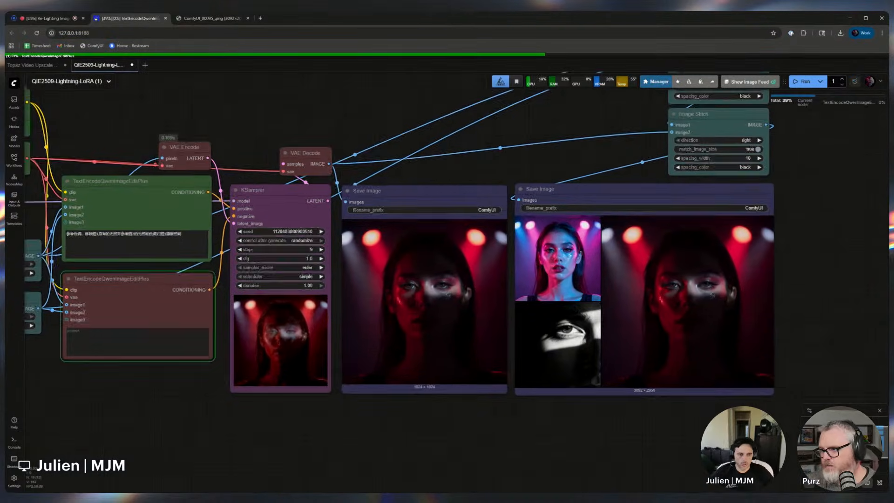
pyautogui.scroll(-2, 747, 345)
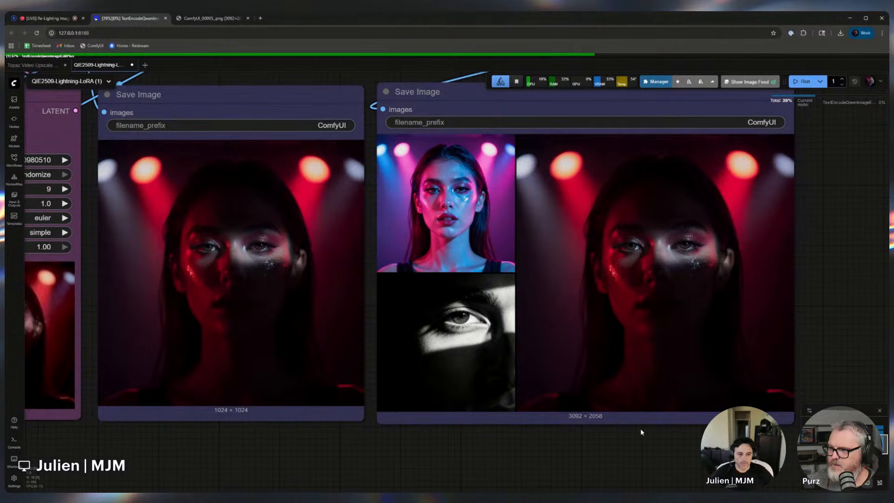
pyautogui.scroll(-2, 638, 428)
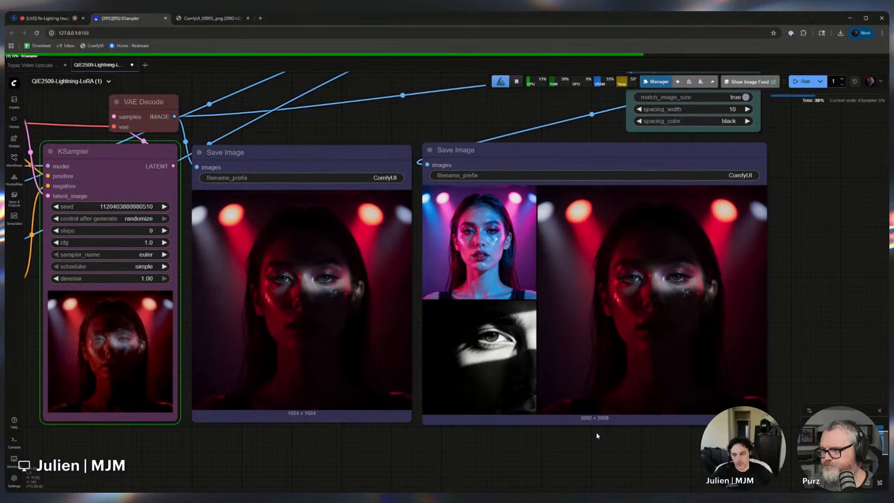
pyautogui.scroll(-2, 619, 431)
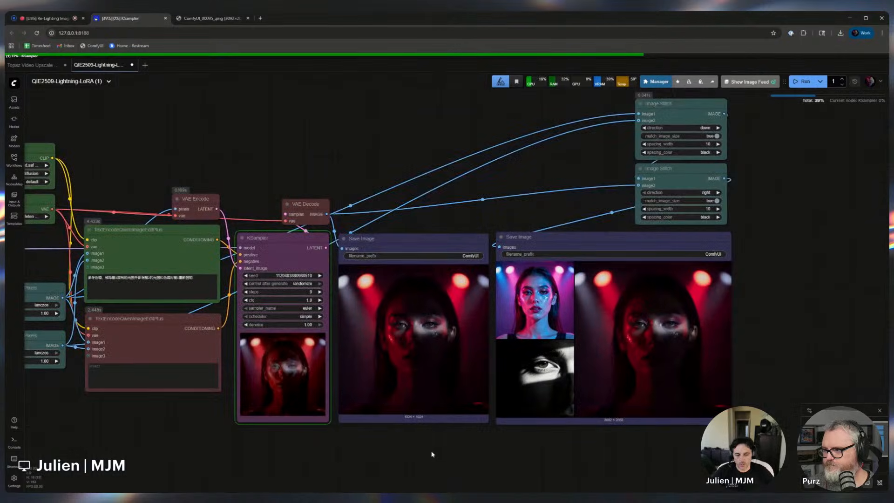
pyautogui.moveTo(433, 451); pyautogui.dragTo(445, 393)
pyautogui.scroll(-4, 419, 386)
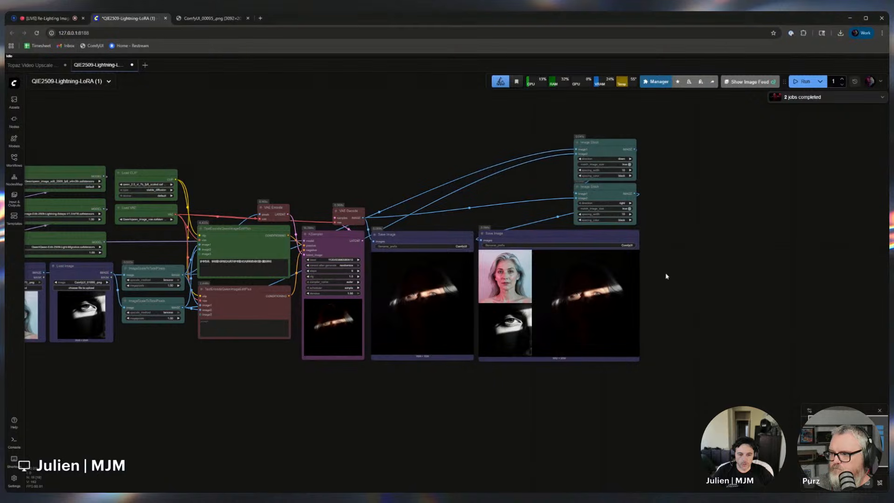
pyautogui.moveTo(636, 318); pyautogui.dragTo(691, 306)
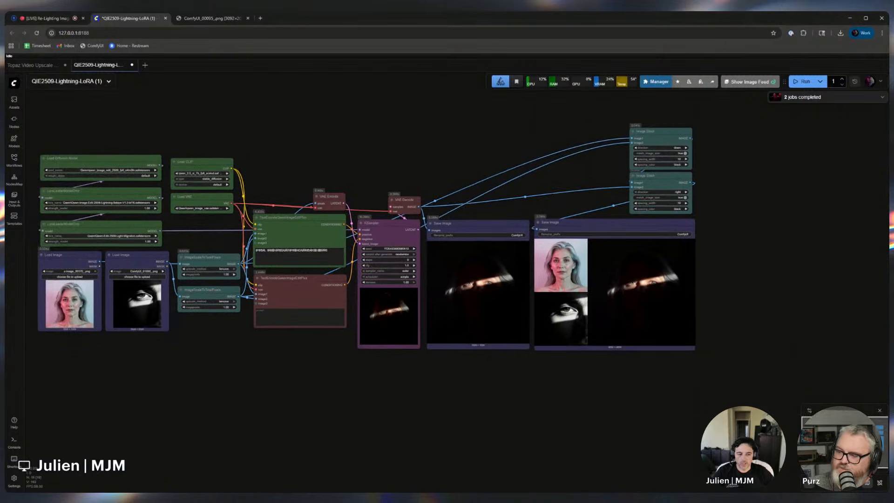
pyautogui.scroll(10, 661, 283)
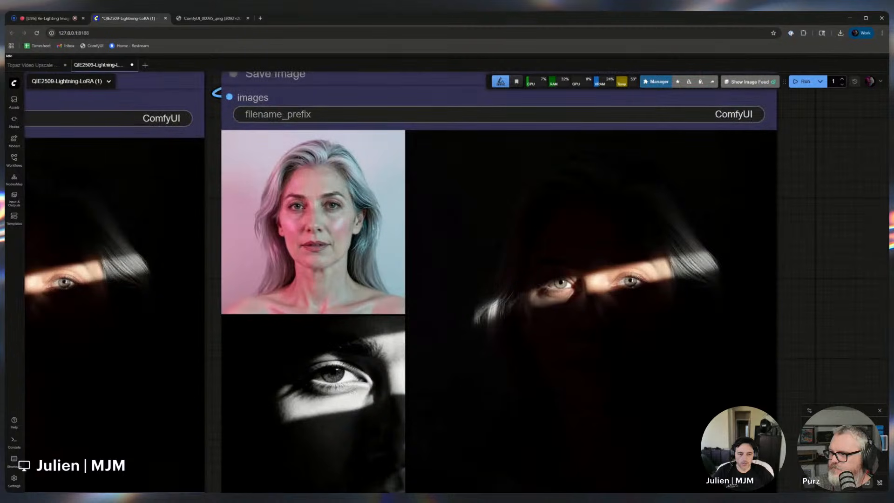
pyautogui.scroll(-10, 568, 379)
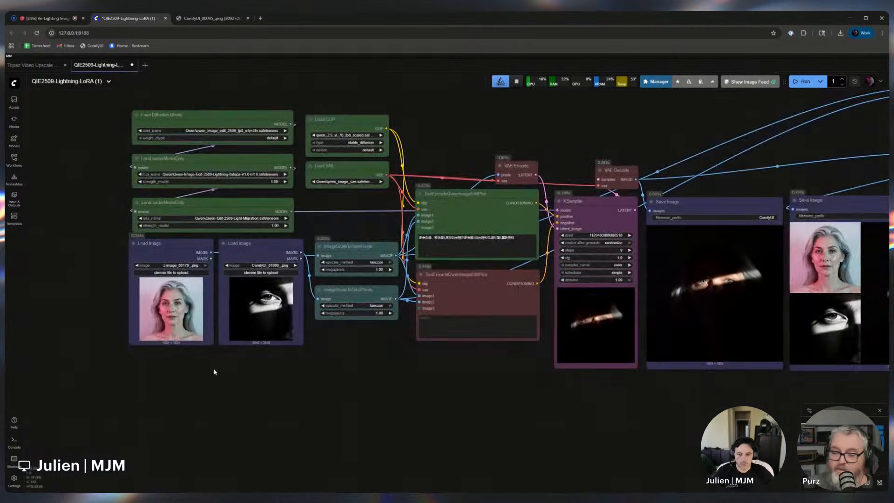
# Load the window-blinds shadow portrait z-image_00171 into the second Load Image node and queue the workflow
pyautogui.moveTo(214, 371); pyautogui.dragTo(295, 375)
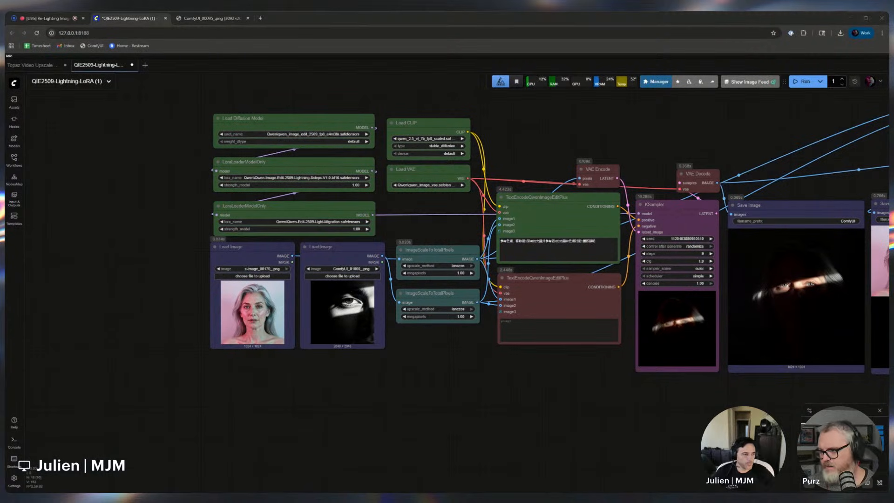
pyautogui.moveTo(456, 374); pyautogui.dragTo(342, 309)
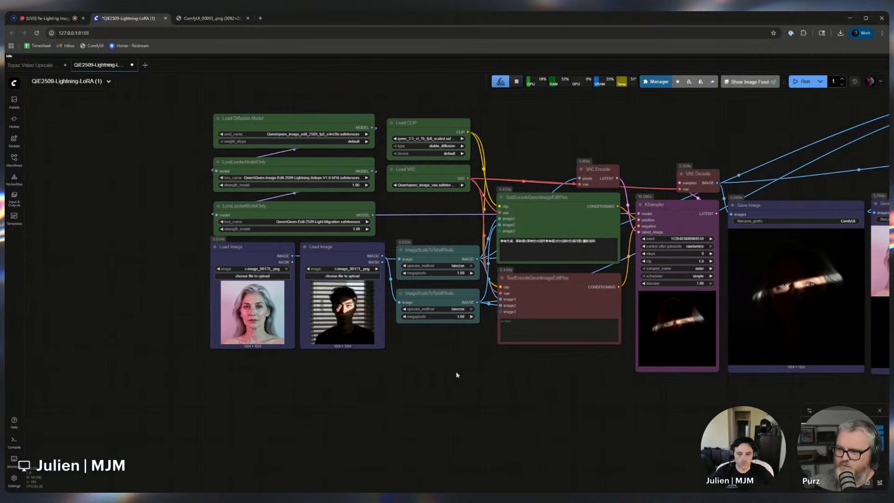
pyautogui.hotkey('ctrl', 'Return')
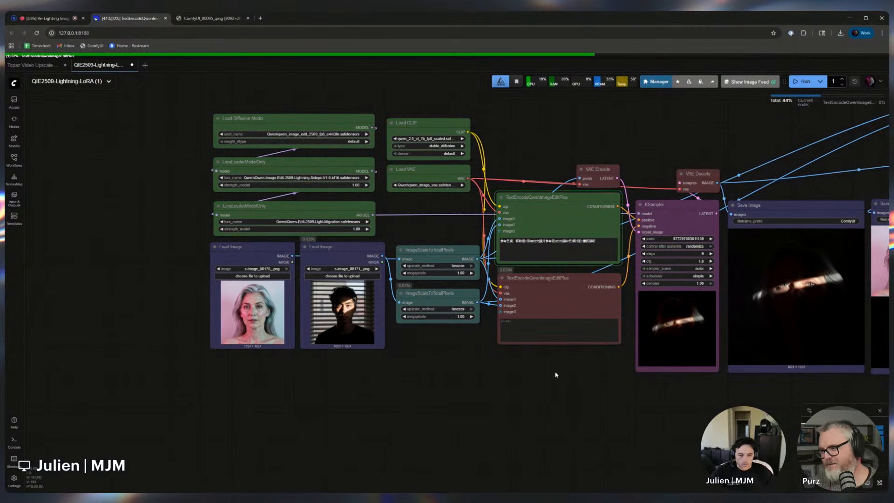
pyautogui.moveTo(512, 380); pyautogui.dragTo(326, 386)
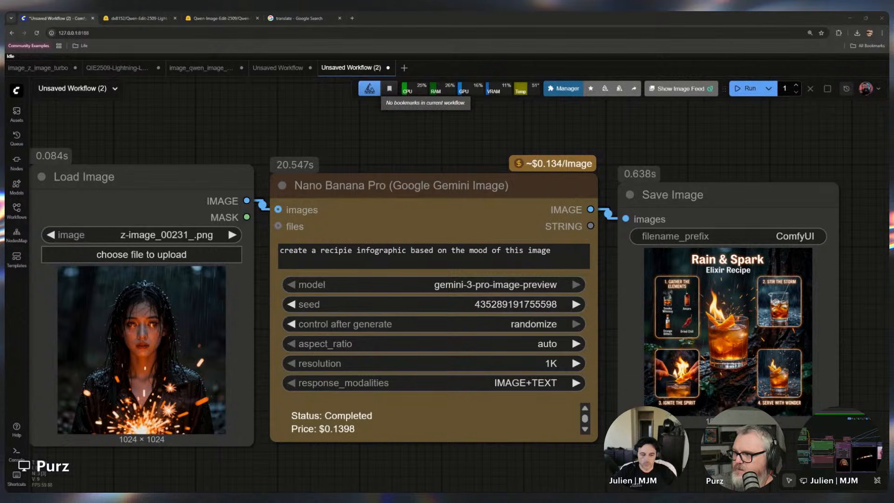
# Switch to the image board and browse the grid of relit portrait results
pyautogui.hotkey('alt', 'Tab')
pyautogui.scroll(8, 149, 280)
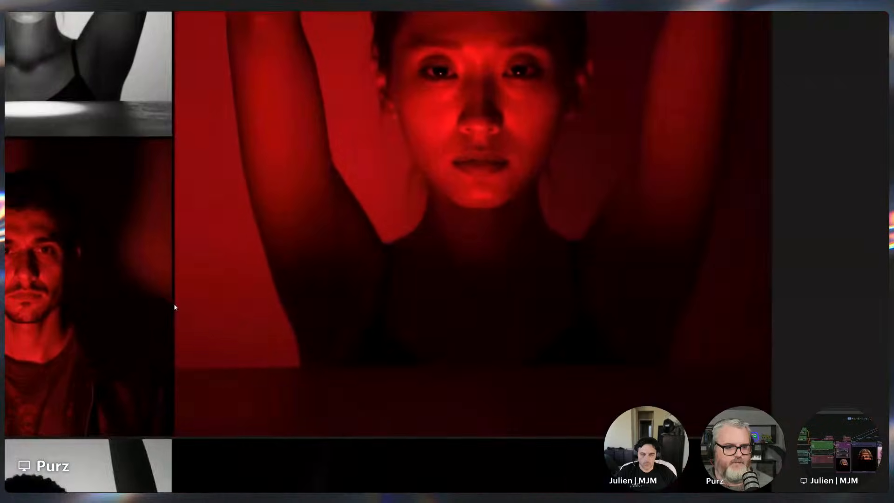
pyautogui.moveTo(215, 289); pyautogui.dragTo(314, 349)
pyautogui.scroll(-3, 315, 348)
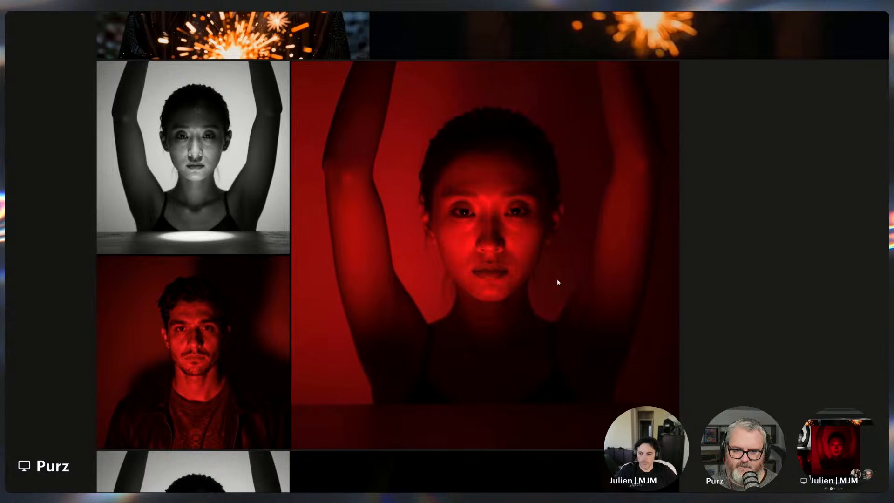
pyautogui.scroll(8, 782, 343)
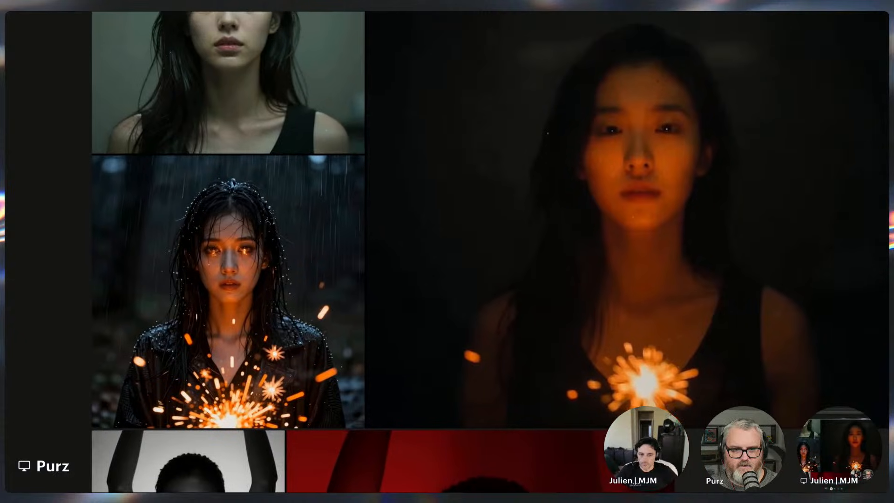
pyautogui.scroll(-2, 694, 363)
pyautogui.moveTo(718, 365); pyautogui.dragTo(626, 415)
pyautogui.moveTo(680, 350); pyautogui.dragTo(104, 396)
pyautogui.scroll(1, 479, 306)
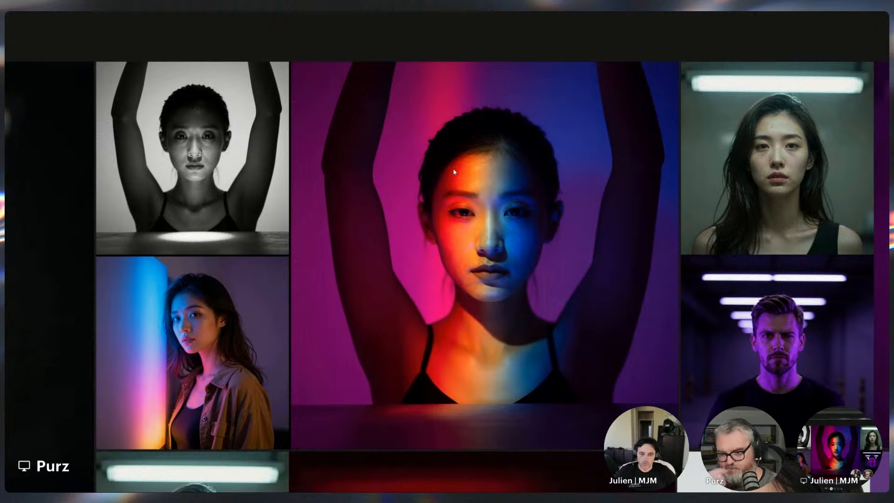
pyautogui.moveTo(454, 168); pyautogui.dragTo(67, 157)
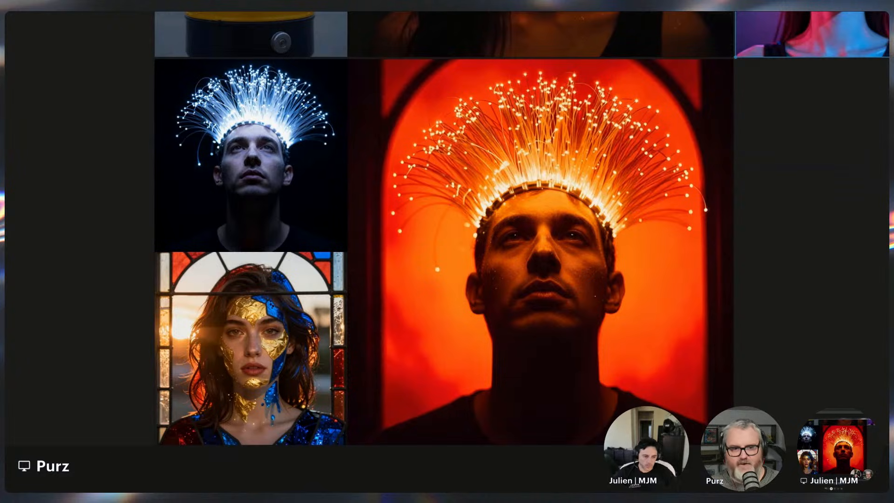
pyautogui.scroll(-2, 803, 170)
pyautogui.moveTo(804, 168); pyautogui.dragTo(622, 406)
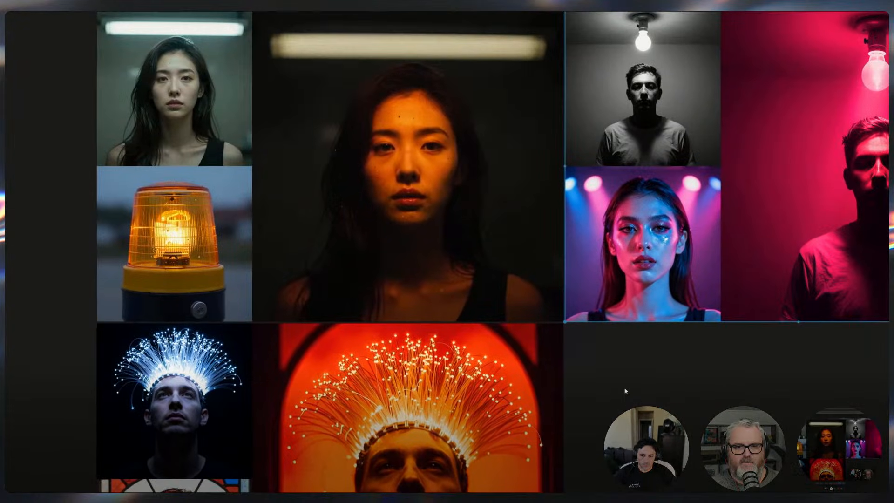
pyautogui.moveTo(420, 200); pyautogui.dragTo(492, 252)
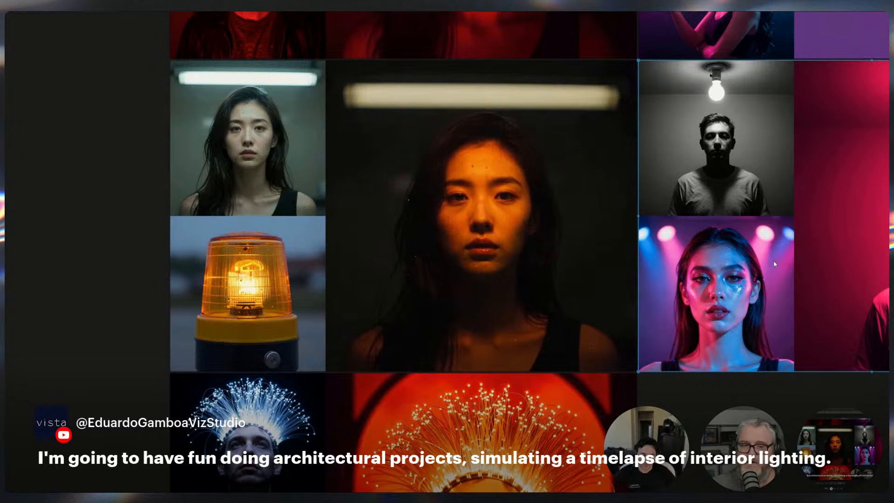
pyautogui.moveTo(774, 264); pyautogui.dragTo(710, 502)
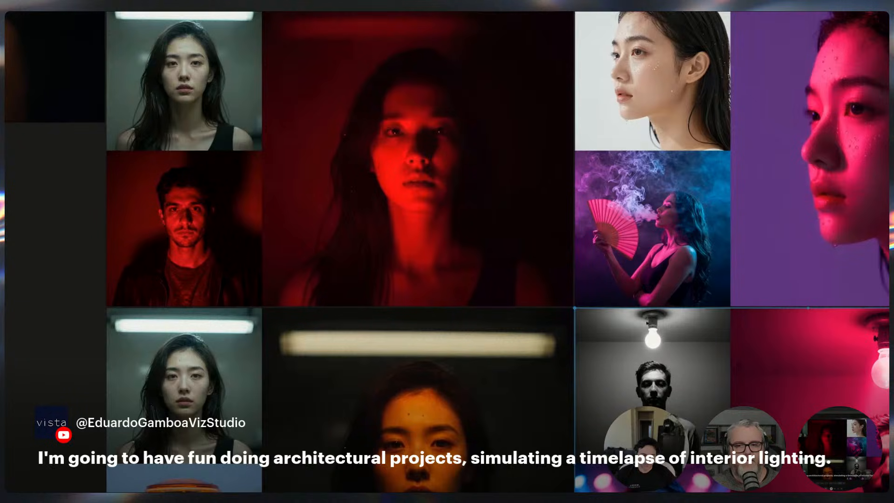
pyautogui.moveTo(476, 266); pyautogui.dragTo(467, 303)
pyautogui.scroll(-4, 468, 303)
pyautogui.scroll(4, 468, 303)
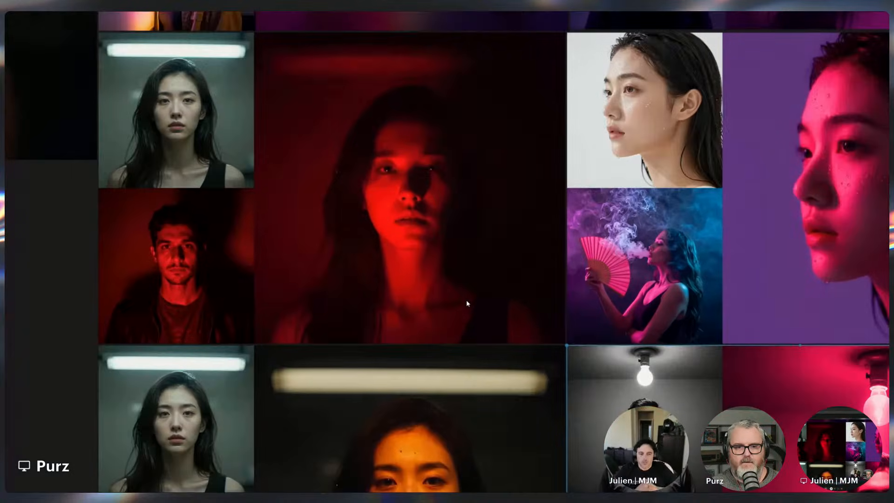
pyautogui.moveTo(524, 247); pyautogui.dragTo(238, 268)
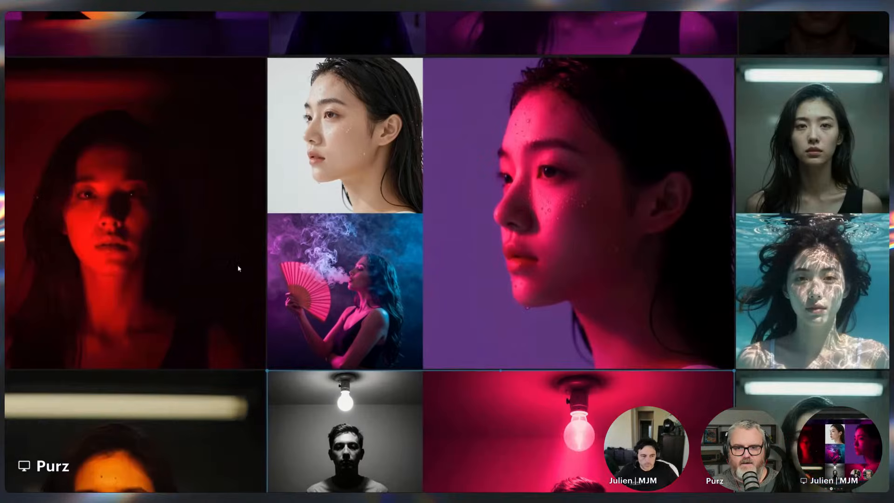
pyautogui.scroll(-2, 400, 264)
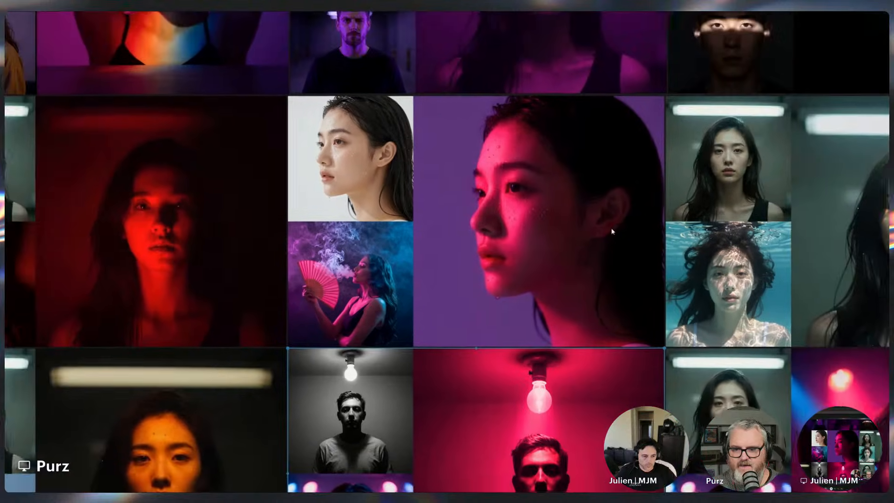
pyautogui.moveTo(612, 231); pyautogui.dragTo(507, 65)
pyautogui.moveTo(569, 248); pyautogui.dragTo(489, 163)
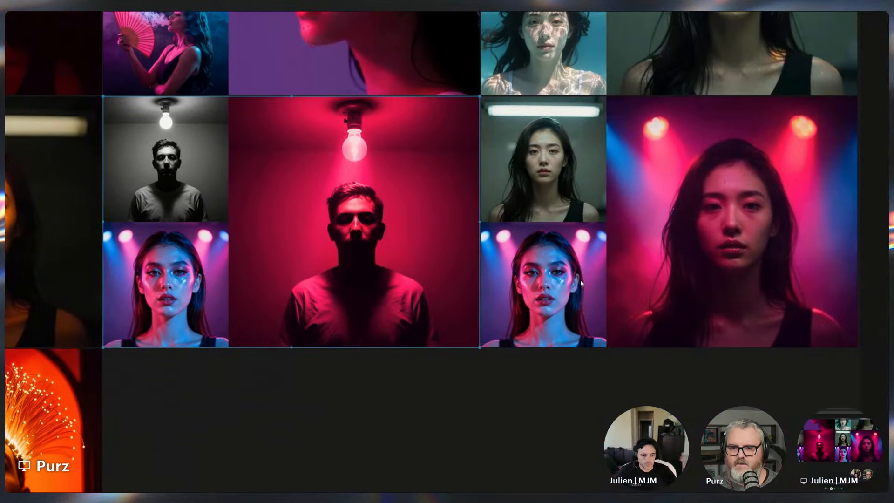
pyautogui.scroll(-5, 461, 258)
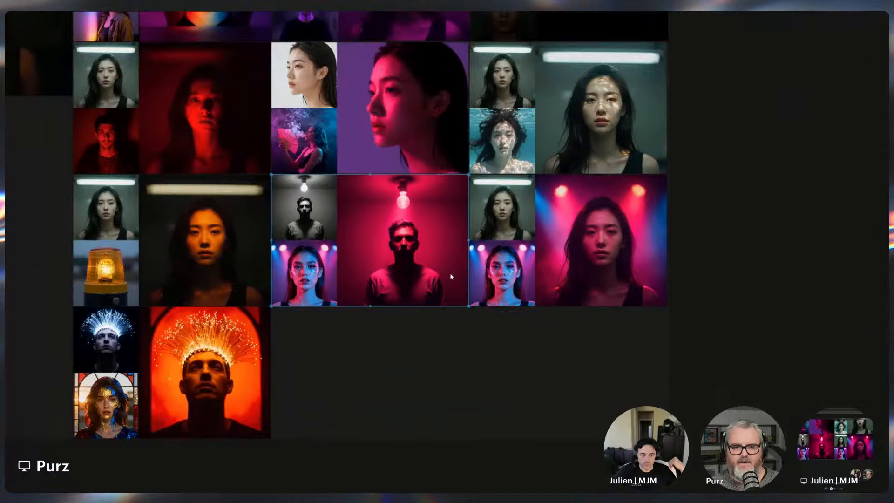
pyautogui.moveTo(489, 259); pyautogui.dragTo(525, 410)
pyautogui.moveTo(386, 332); pyautogui.dragTo(652, 223)
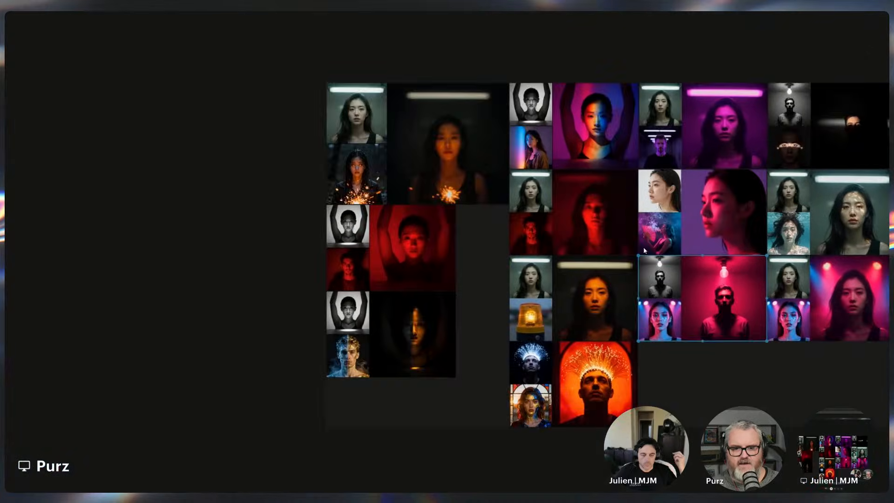
pyautogui.scroll(5, 396, 358)
pyautogui.moveTo(395, 358); pyautogui.dragTo(261, 409)
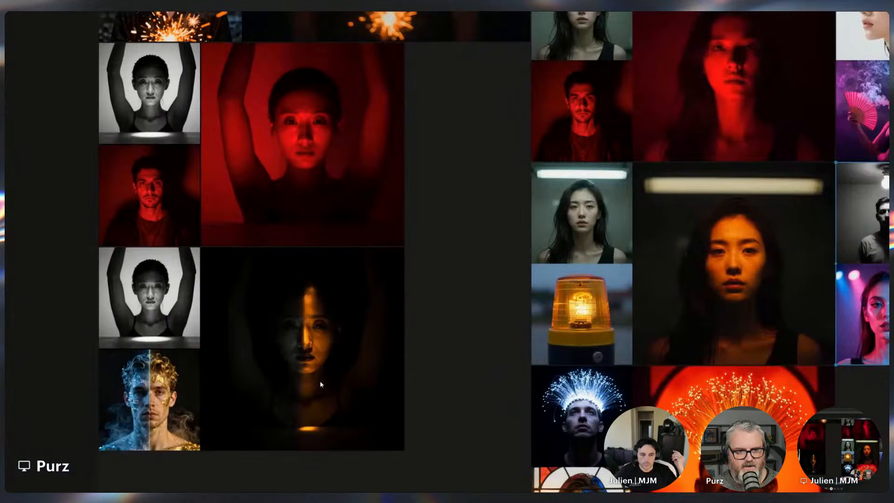
pyautogui.moveTo(496, 329); pyautogui.dragTo(246, 447)
pyautogui.scroll(-1, 246, 448)
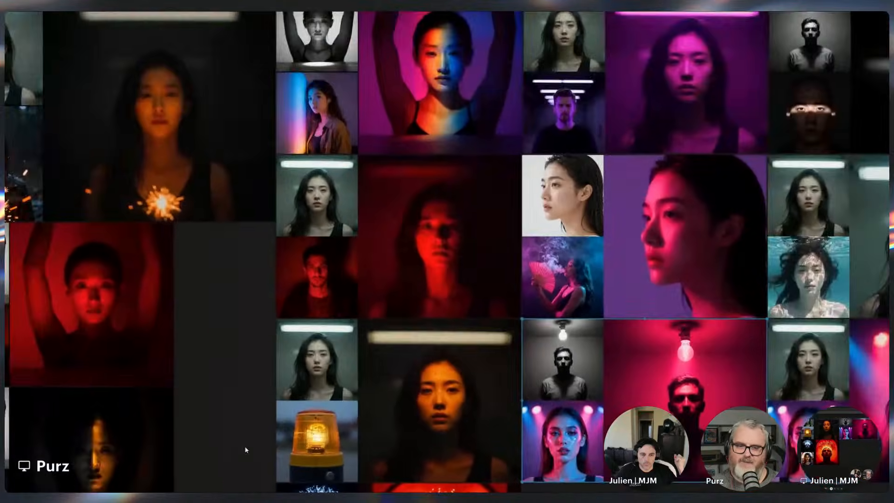
pyautogui.scroll(1, 246, 447)
pyautogui.scroll(-1, 292, 324)
pyautogui.moveTo(279, 321); pyautogui.dragTo(207, 401)
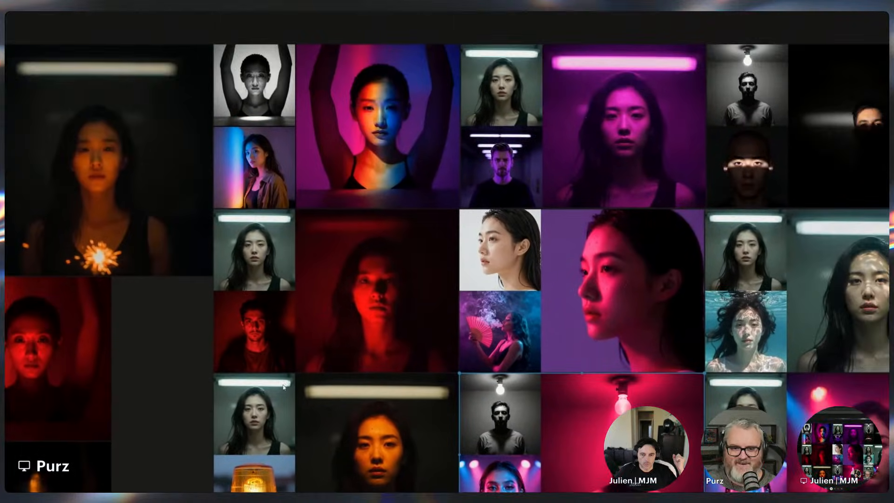
pyautogui.moveTo(430, 382); pyautogui.dragTo(157, 260)
pyautogui.moveTo(379, 235); pyautogui.dragTo(392, 319)
pyautogui.scroll(-1, 392, 311)
pyautogui.scroll(1, 392, 309)
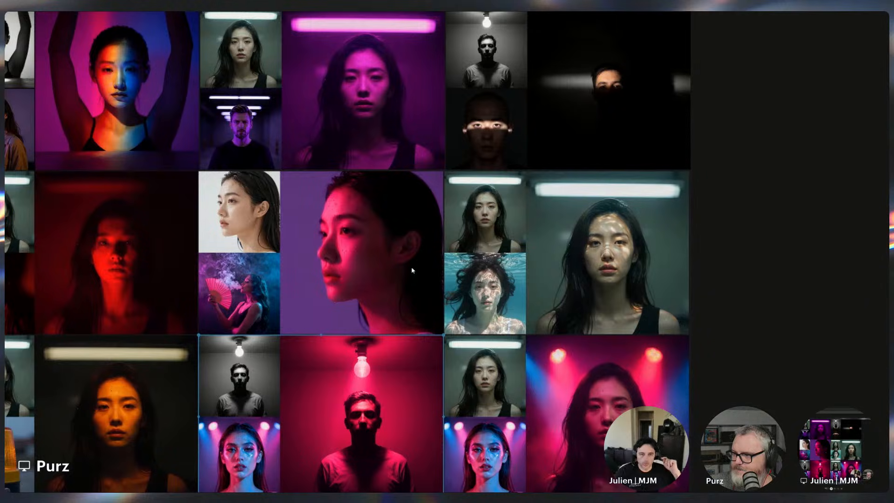
pyautogui.moveTo(245, 289); pyautogui.dragTo(597, 263)
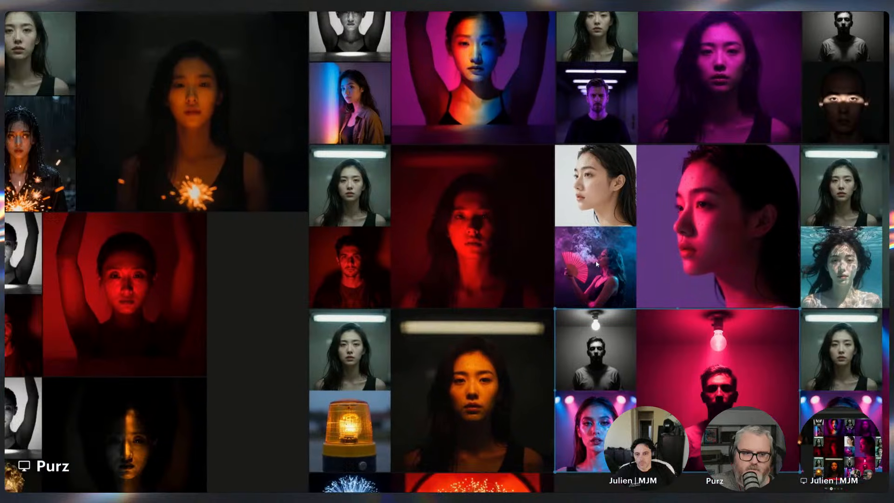